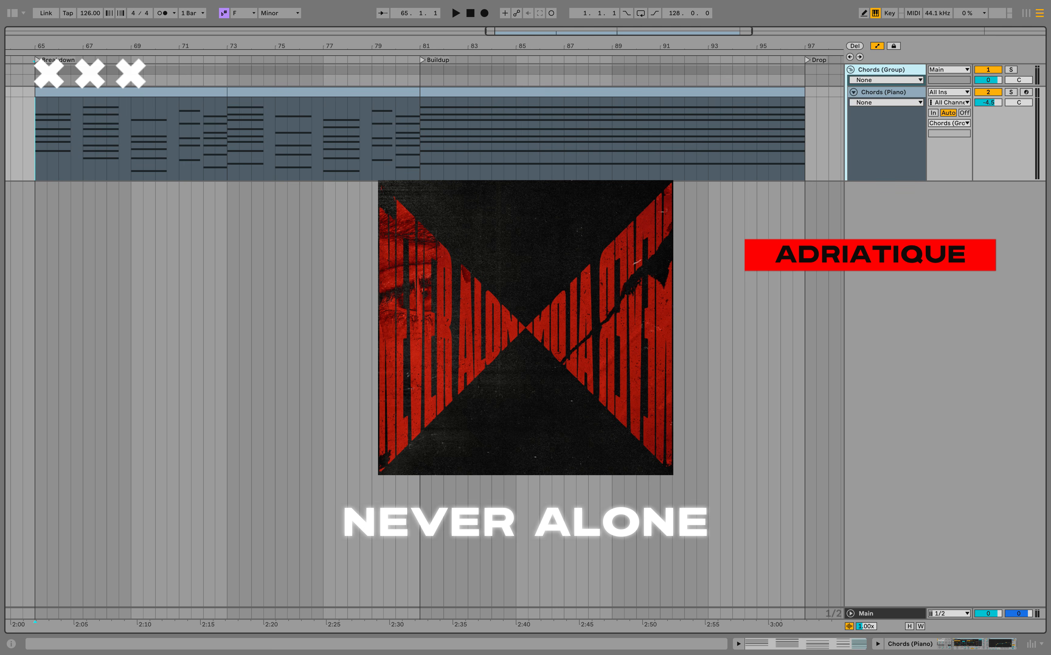
# Step: Show the device chain of the Chords (Piano) track, select the Grand Piano and place the insert marker at bar 65
pyautogui.hotkey('shift', 'Tab')
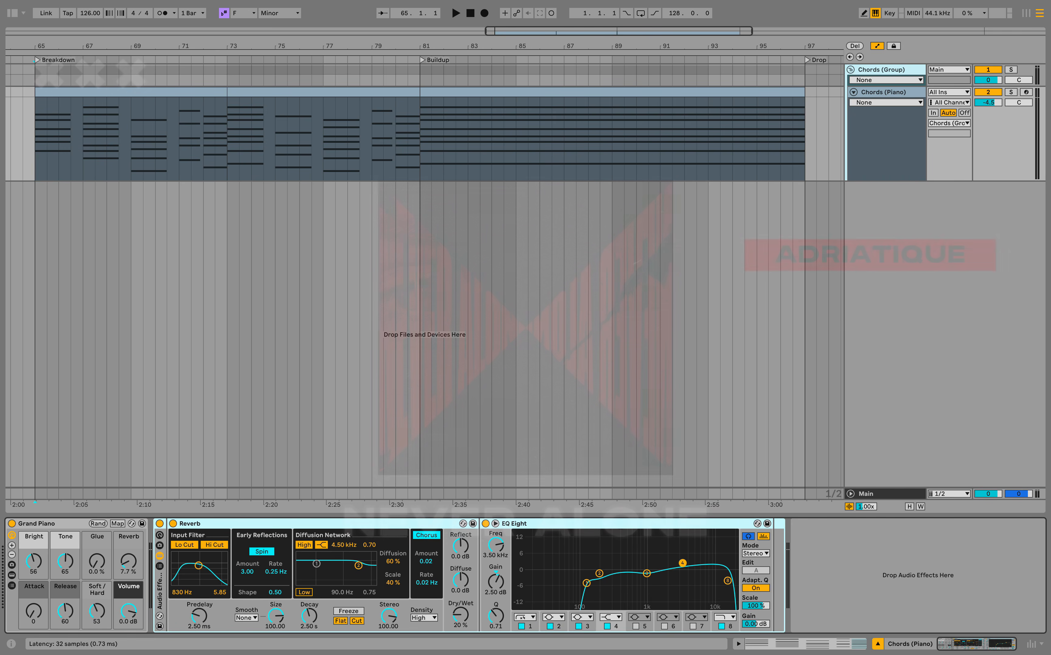
pyautogui.click(59, 527)
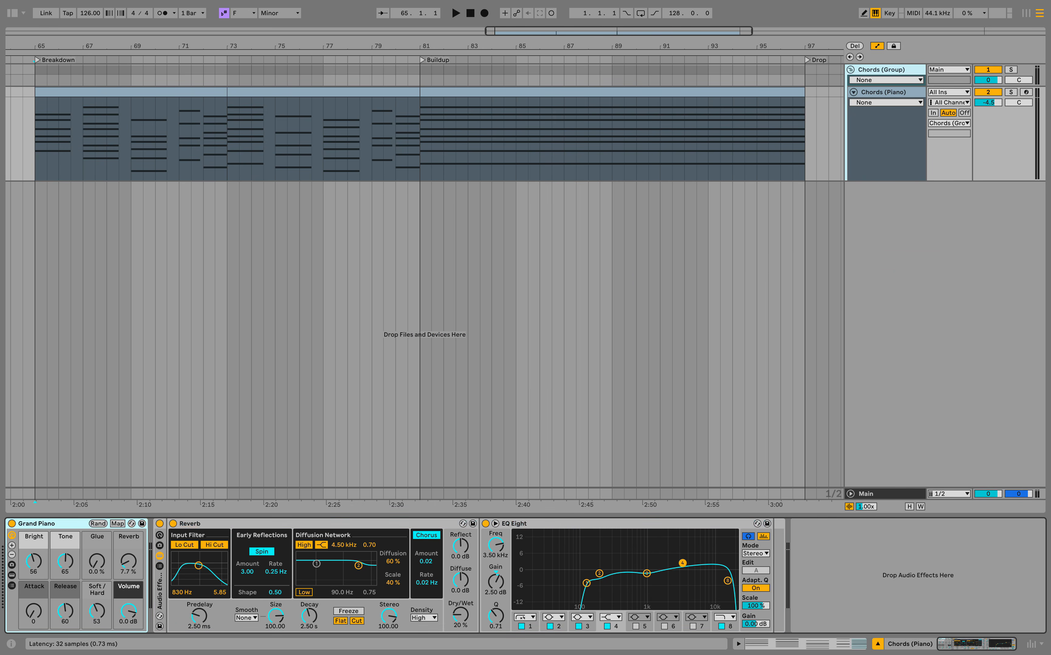
pyautogui.click(35, 139)
# Step: Open the first Breakdown clip on Chords (Piano), enlarge the note editor and play the chords from bar 65
pyautogui.doubleClick(116, 91)
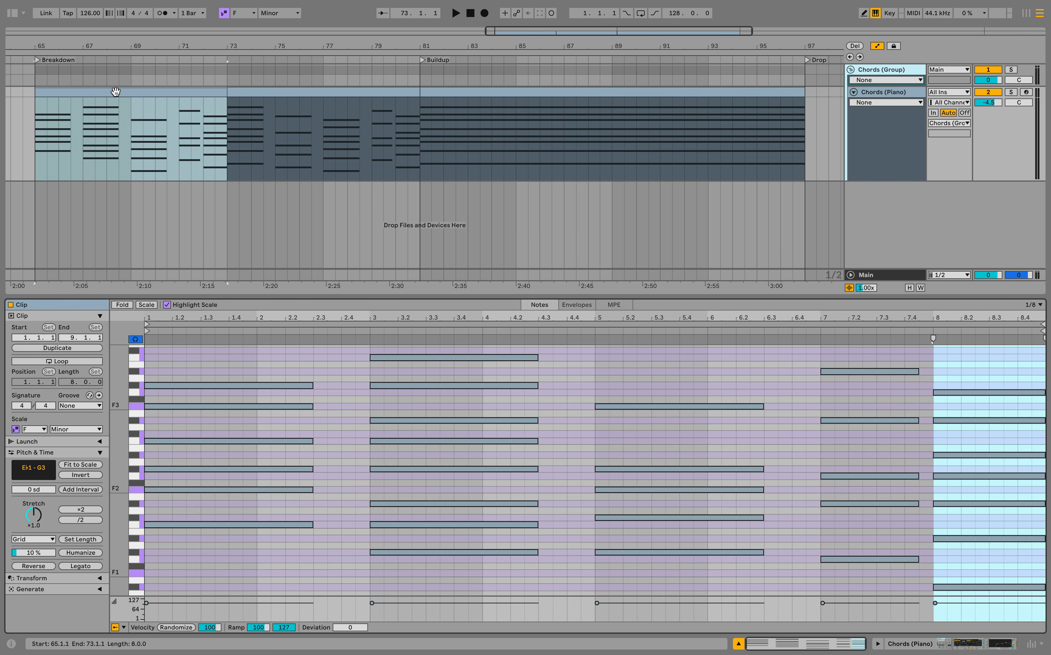
pyautogui.moveTo(524, 297); pyautogui.dragTo(523, 214)
pyautogui.scroll(3, 523, 372)
pyautogui.press('space')
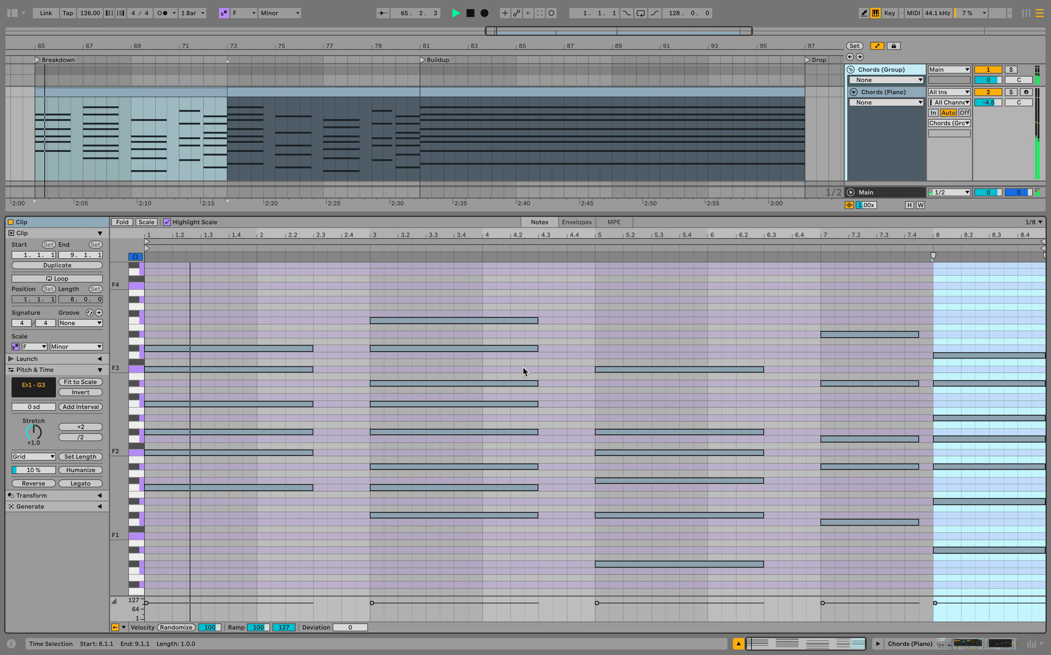
pyautogui.click(595, 307)
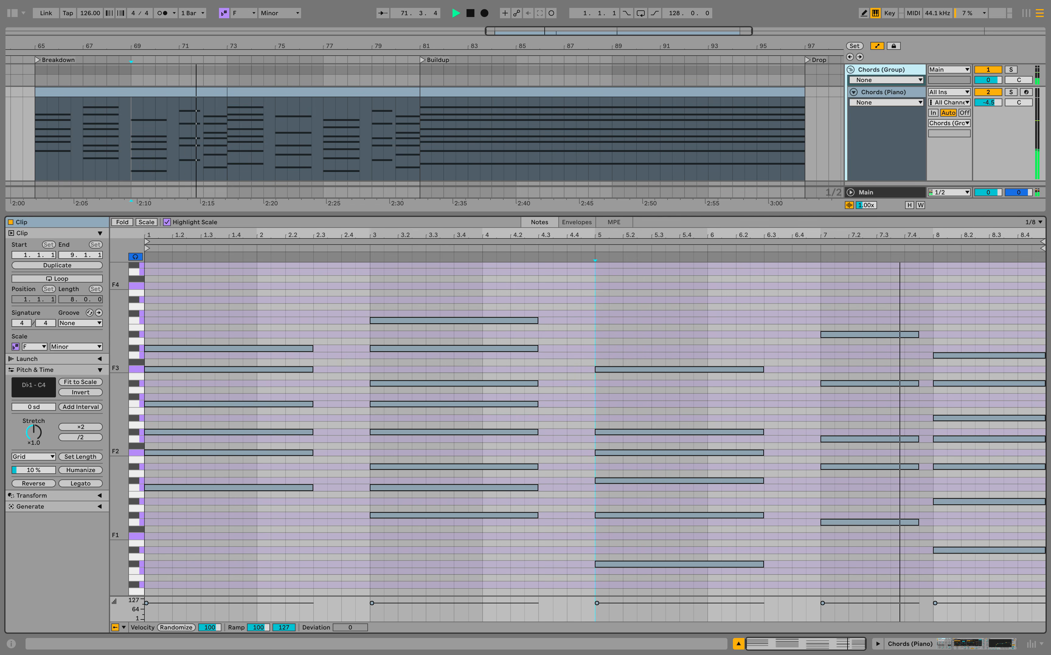
# Step: Select bars 73 to 81 of Chords (Piano), examine that clip's notes during playback, and close the note editor and stop
pyautogui.press('super+alt+l')
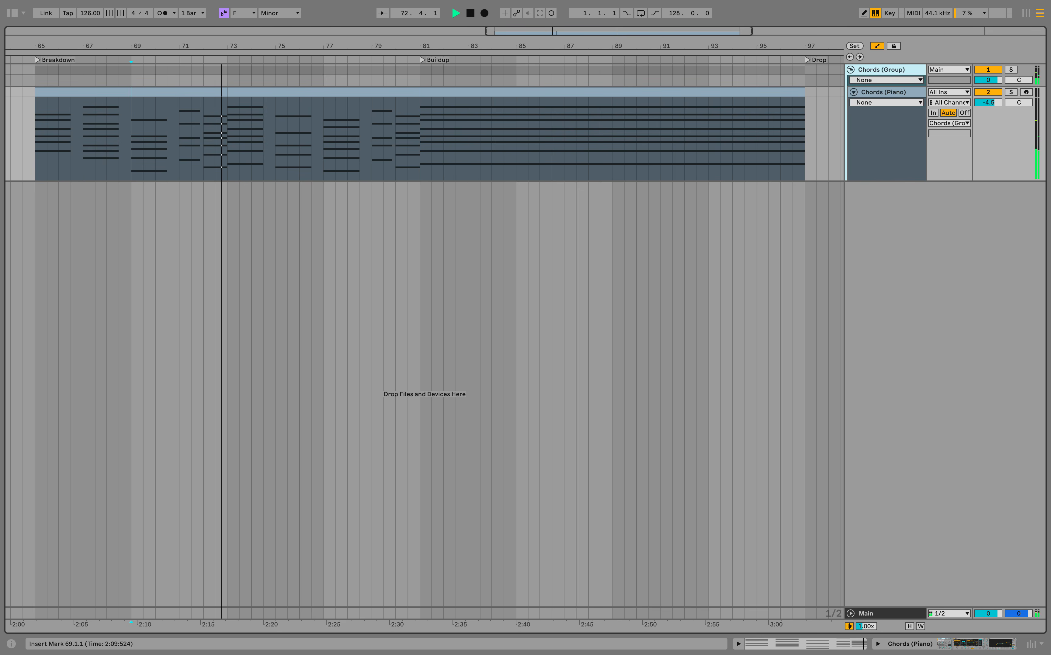
pyautogui.moveTo(420, 139); pyautogui.dragTo(228, 108)
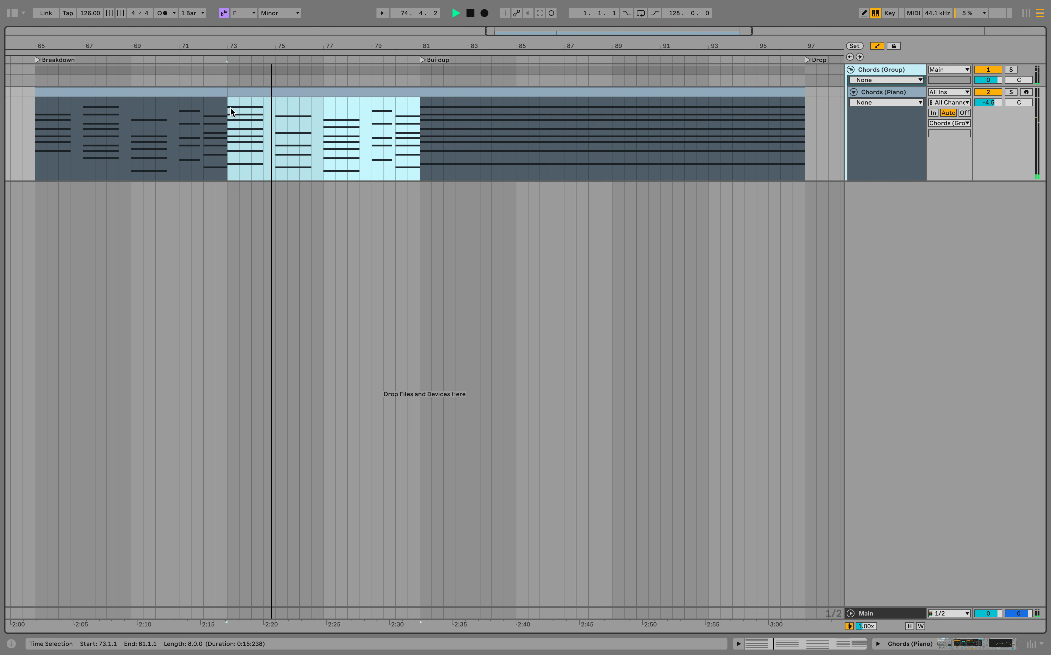
pyautogui.press('super+alt+l')
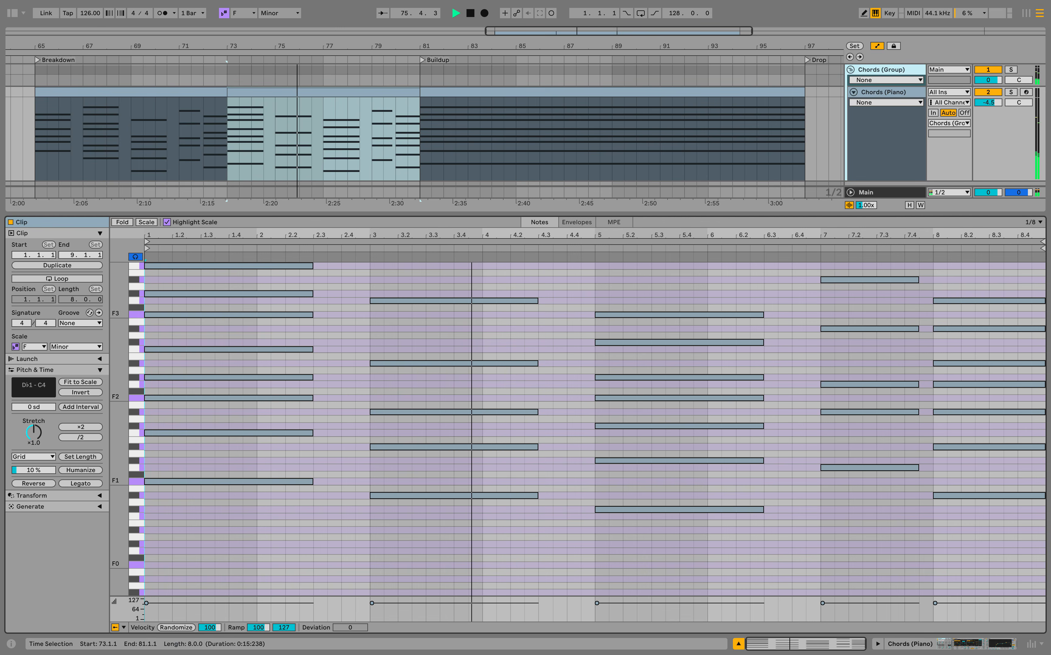
pyautogui.scroll(1, 502, 306)
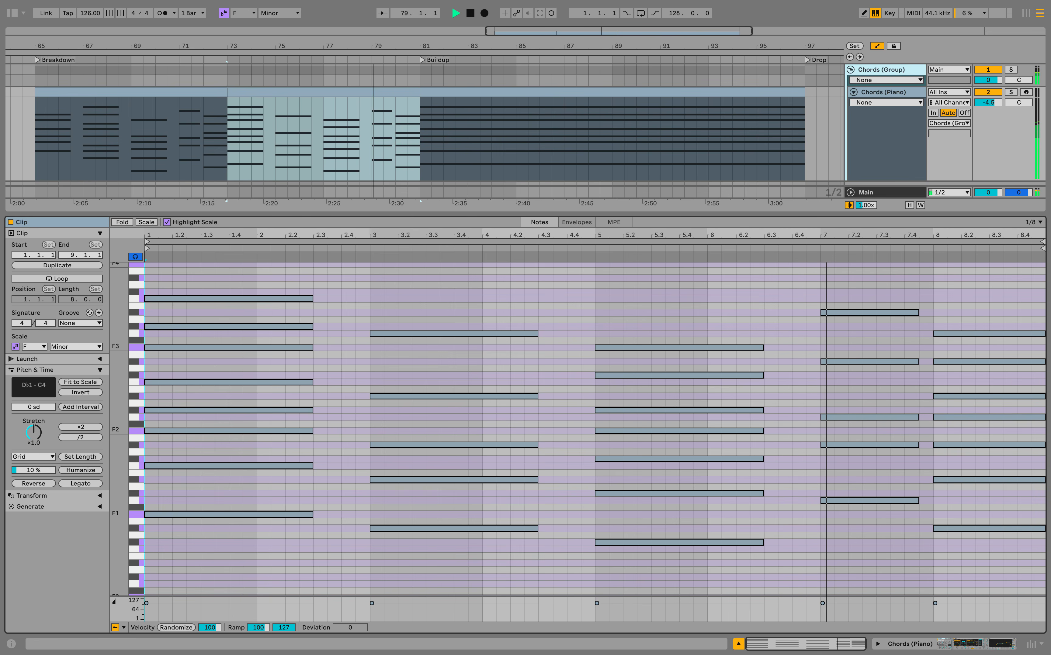
pyautogui.click(739, 644)
pyautogui.press('space')
# Step: Open the Buildup clip on Chords (Piano), examine its sustained chord while playing from bar 81, and close the note editor
pyautogui.press('Right')
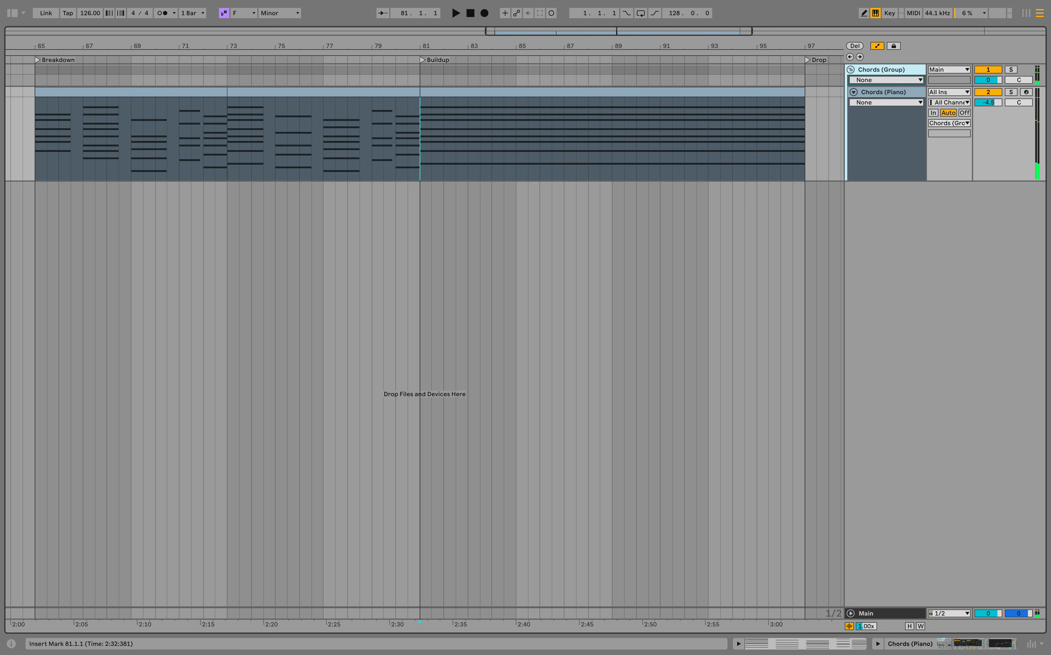
pyautogui.doubleClick(451, 92)
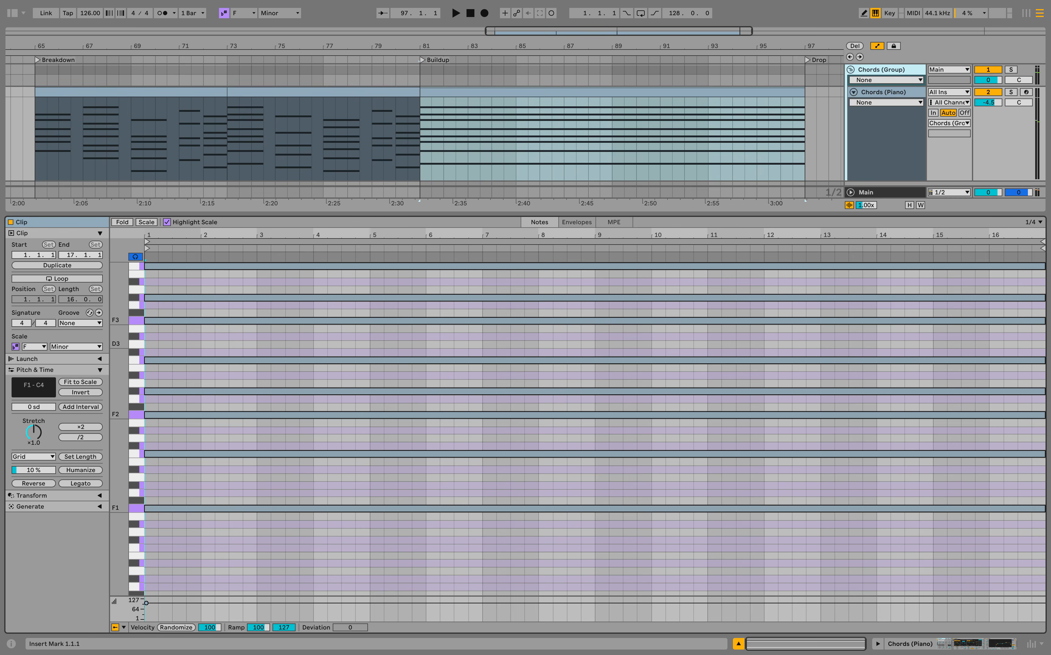
pyautogui.scroll(2, 534, 363)
pyautogui.press('space')
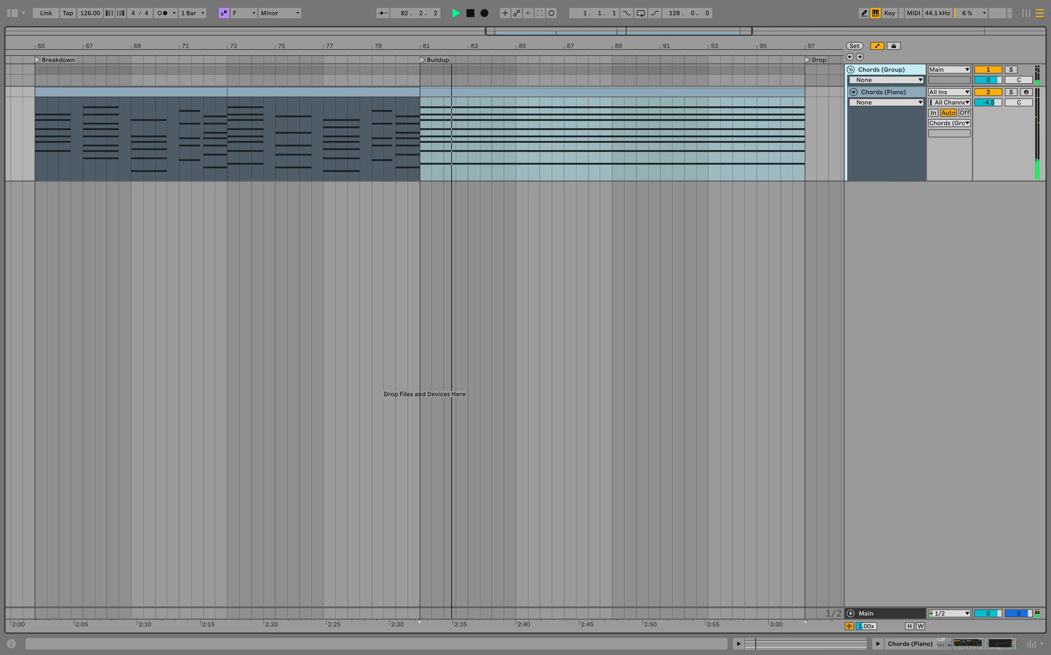
pyautogui.press('super+alt+l')
pyautogui.moveTo(420, 139); pyautogui.dragTo(804, 139)
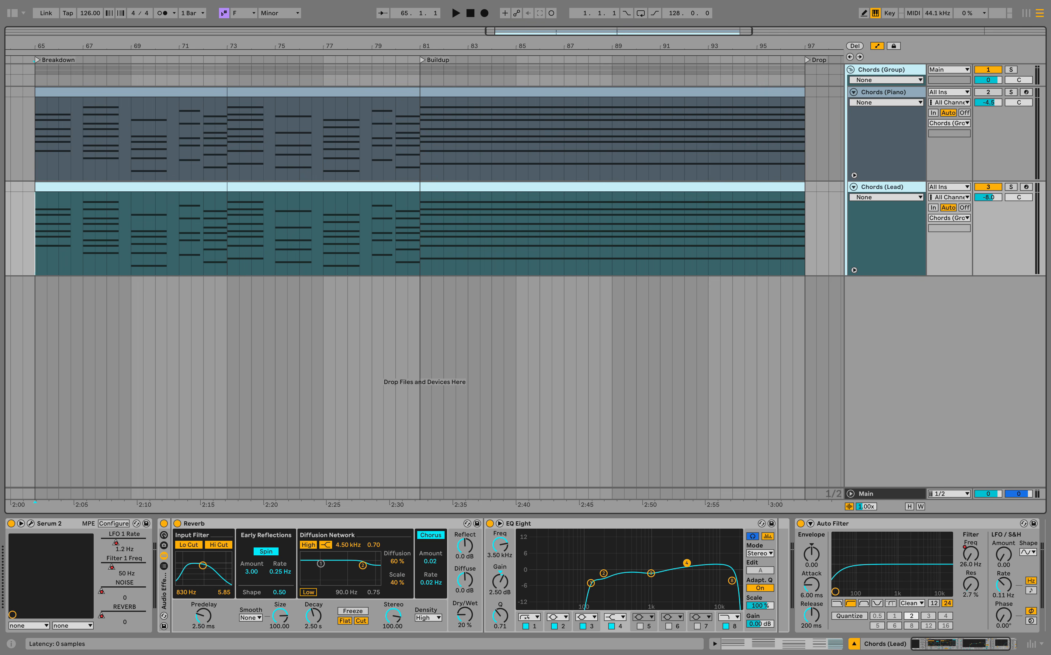
# Step: Inspect the Serum 2 patch on Chords (Lead), show the track's automation lanes and play it soloed from bar 65
pyautogui.click(31, 524)
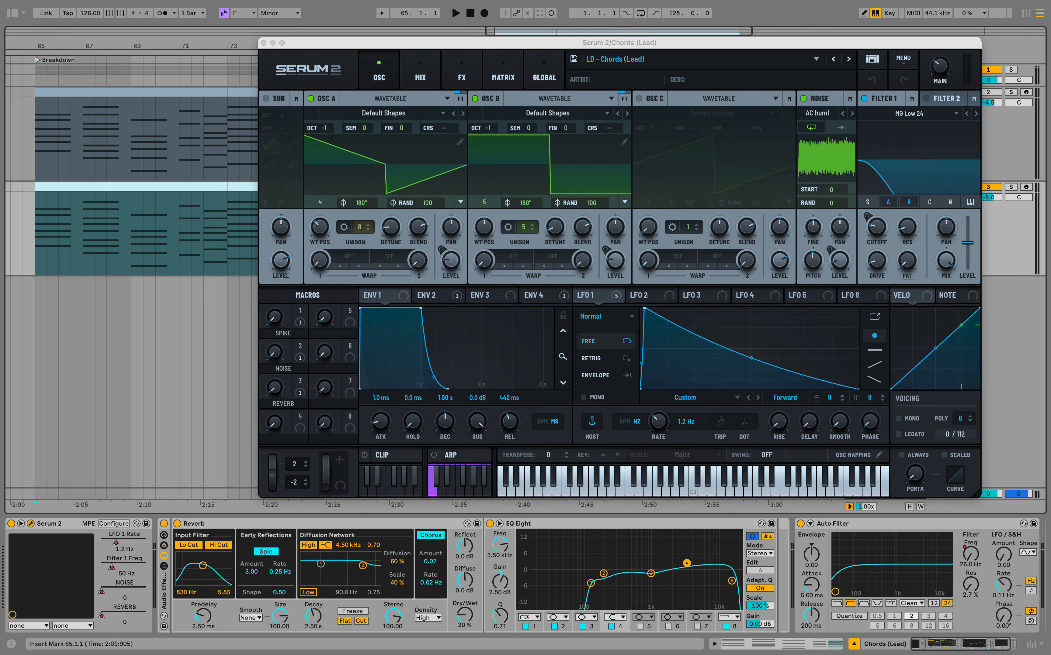
pyautogui.click(263, 43)
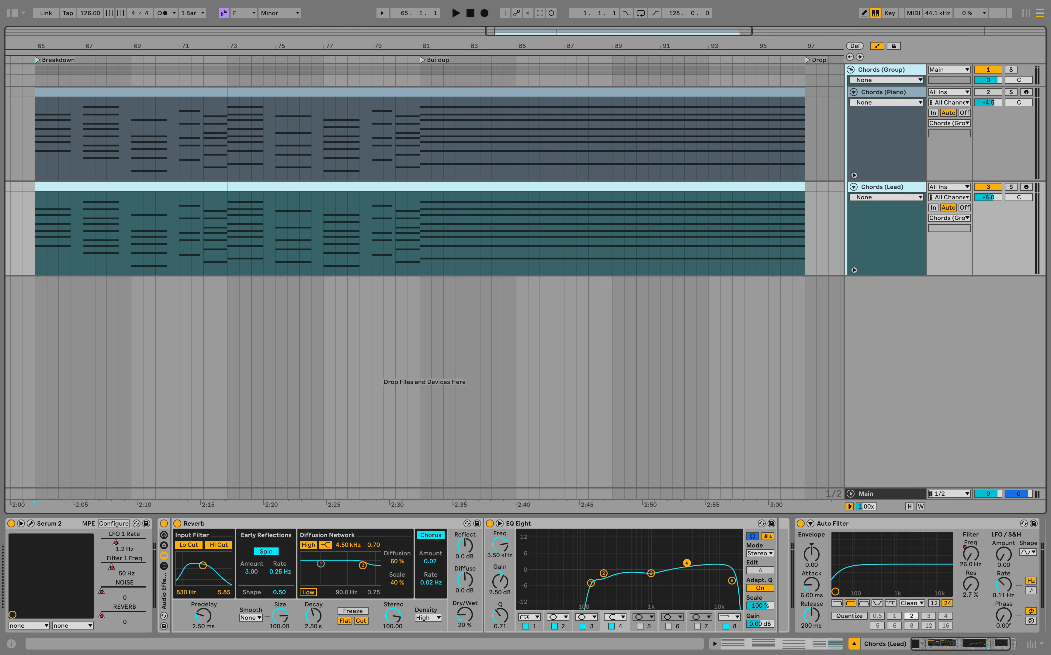
pyautogui.click(854, 270)
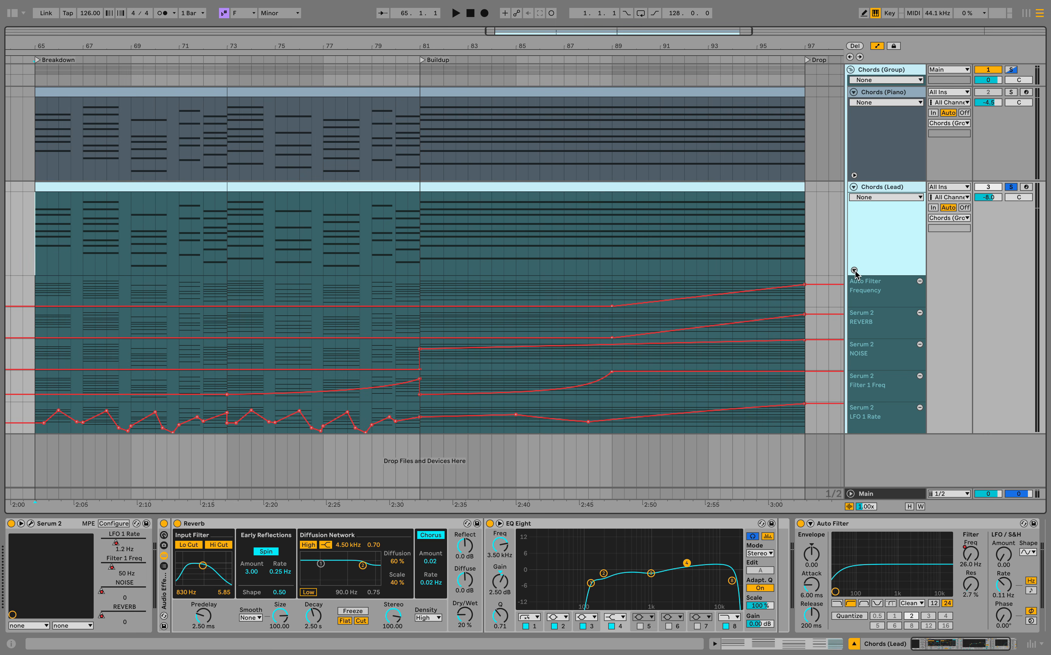
pyautogui.press('space')
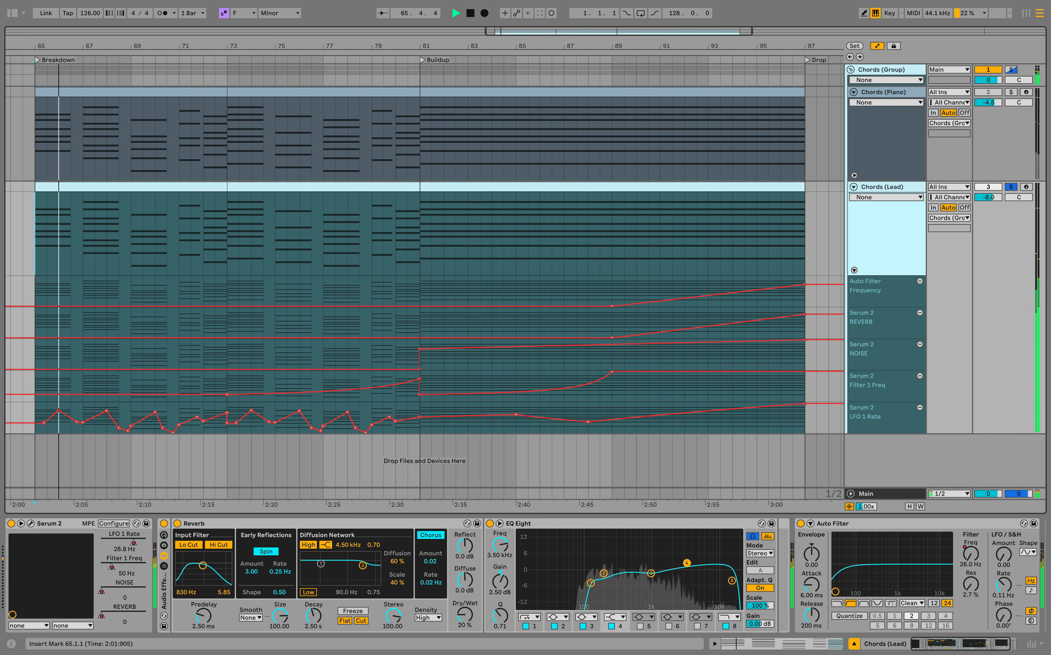
# Step: Highlight the LFO 1 Rate automation from bar 65 to 81 and check the Serum 2 patch during playback
pyautogui.moveTo(36, 418); pyautogui.dragTo(420, 418)
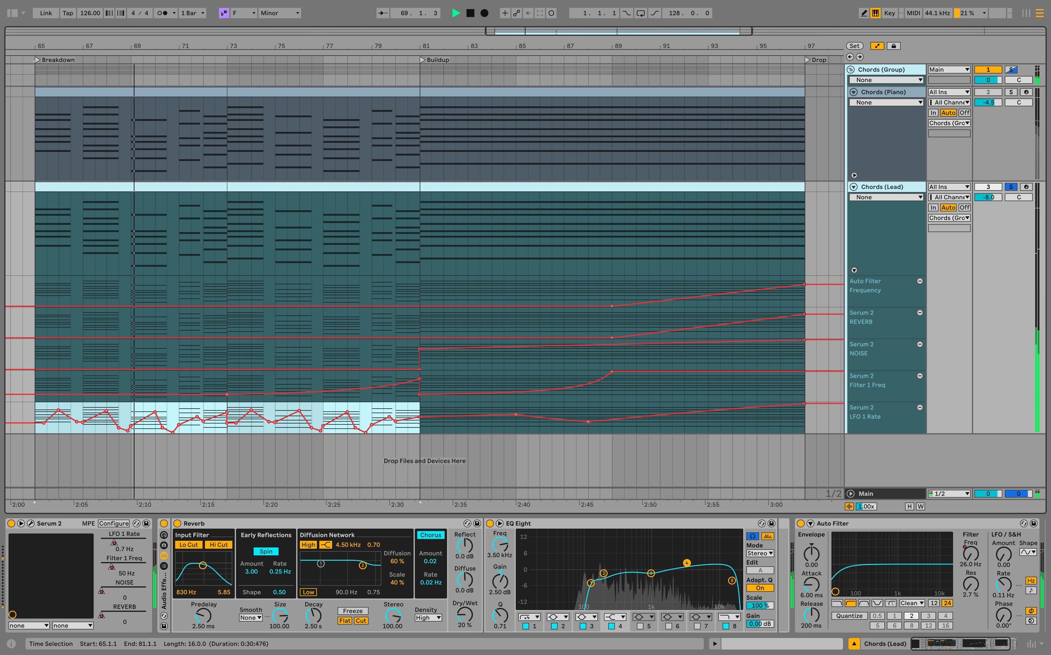
pyautogui.click(30, 524)
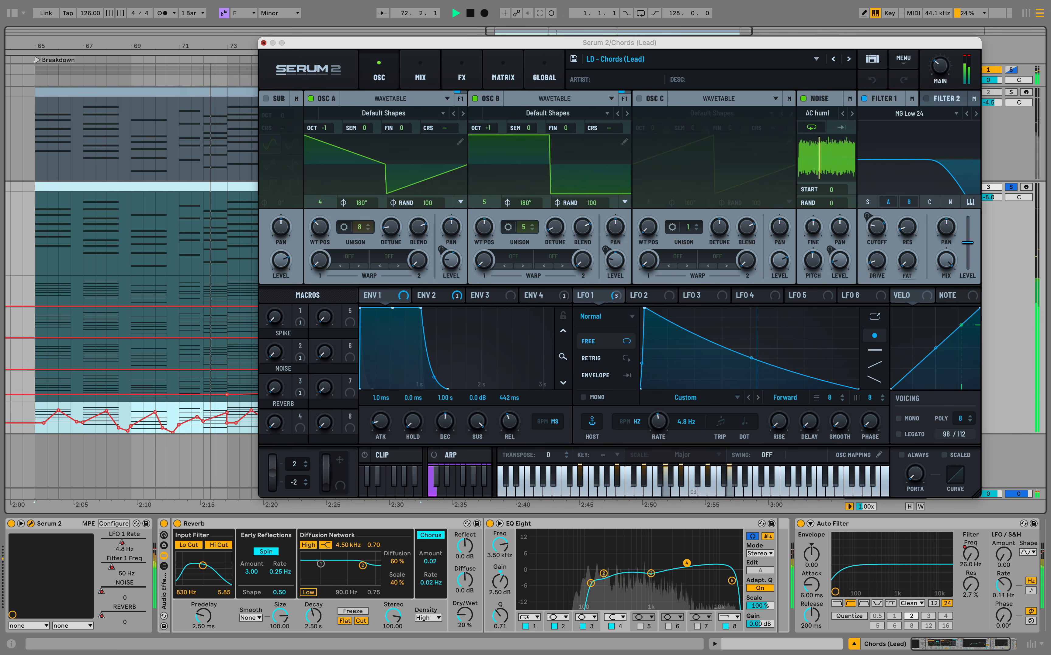
pyautogui.click(31, 524)
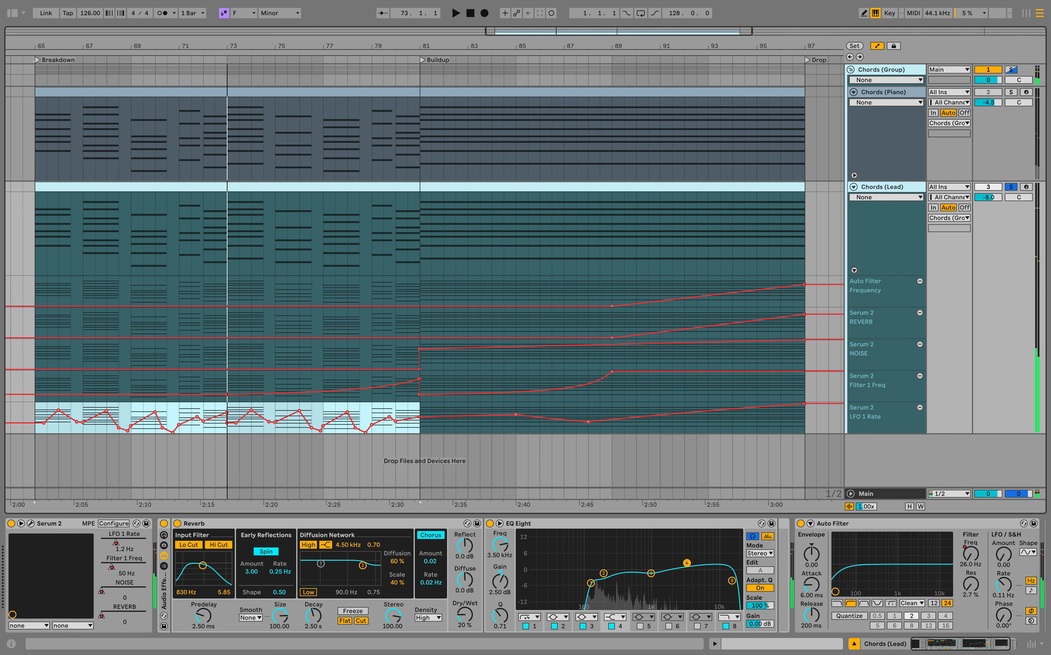
# Step: Play Chords (Lead) from bar 65 with its Audio Effect Rack bypassed, and turn the rack back on to compare
pyautogui.click(165, 598)
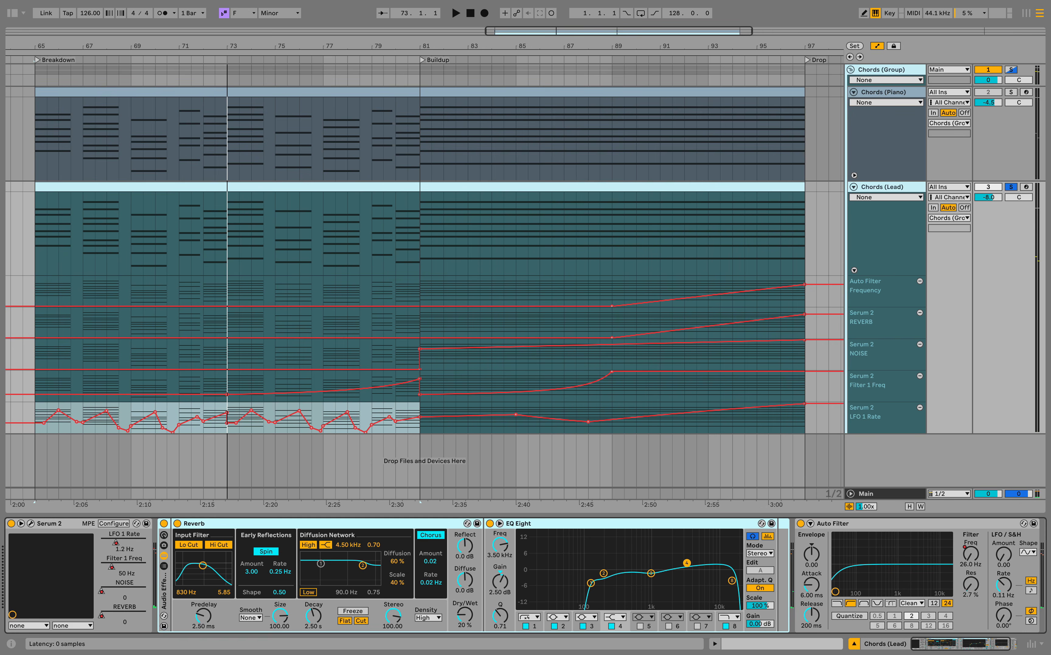
pyautogui.click(164, 523)
pyautogui.click(35, 235)
pyautogui.press('space')
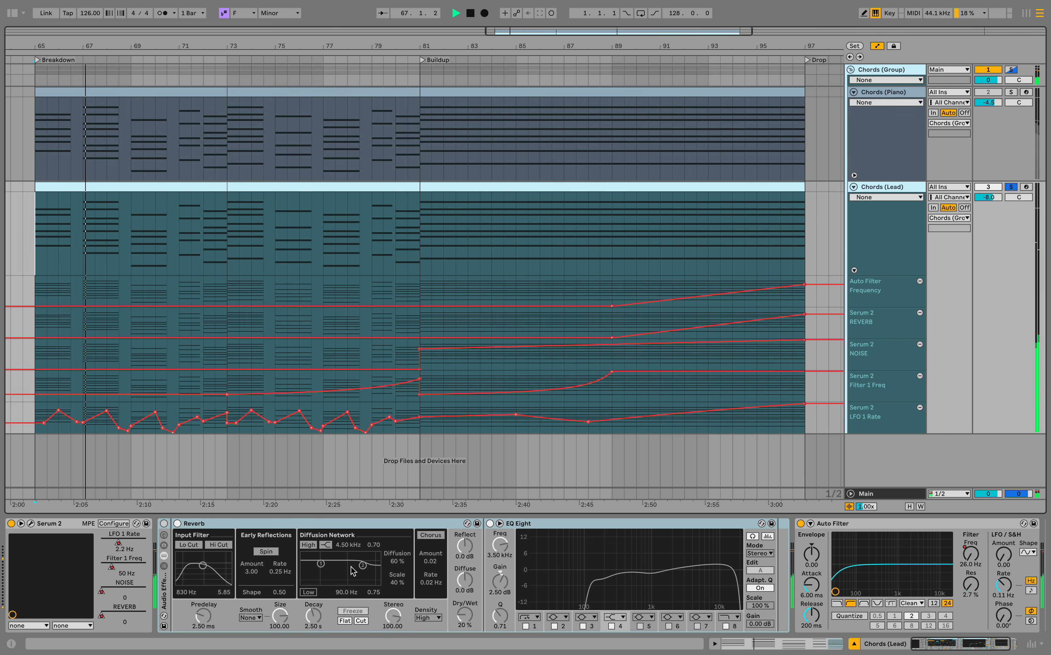
pyautogui.click(164, 524)
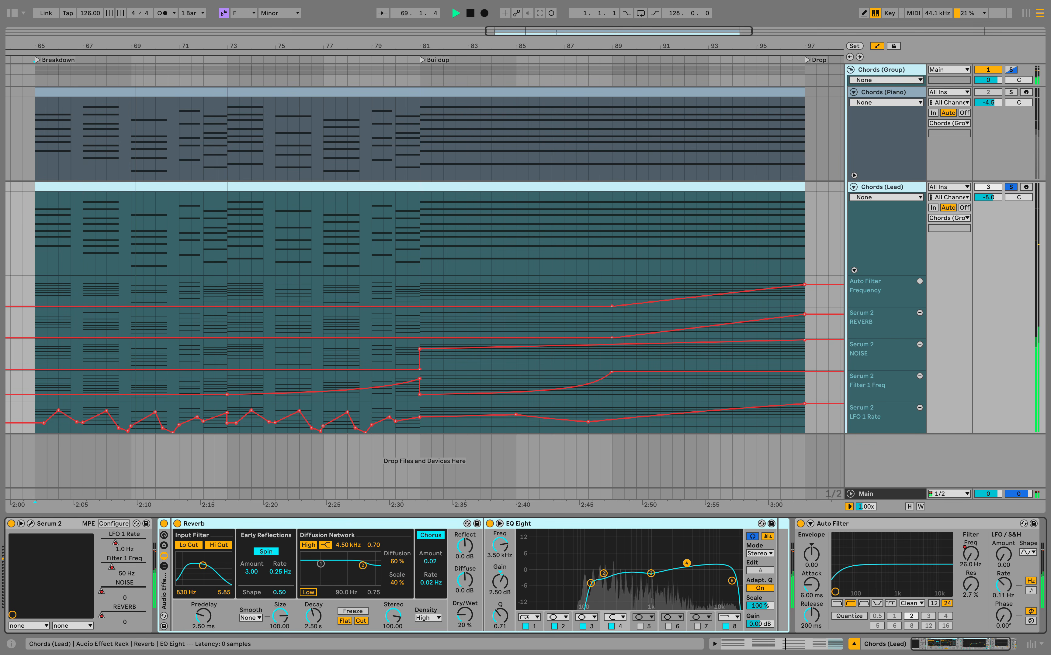
# Step: Bypass the Reverb on Chords (Lead) during playback, turn it back on and stop playback
pyautogui.click(177, 523)
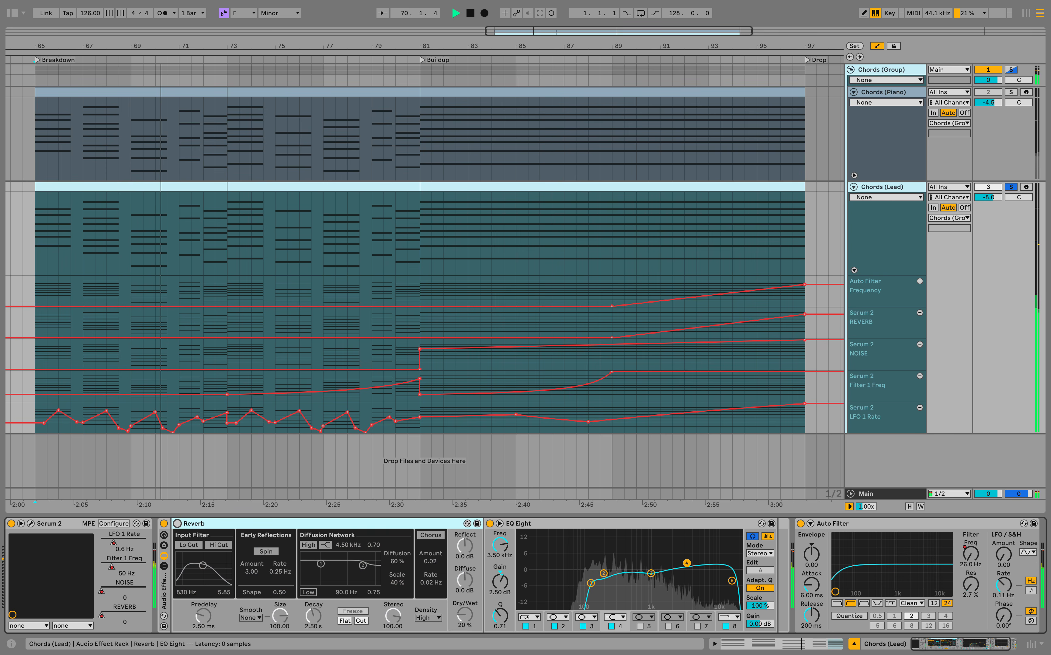
pyautogui.click(177, 524)
pyautogui.press('space')
# Step: Select band 1 of the EQ Eight on Chords (Lead) and play the track to audition the low cut
pyautogui.click(518, 524)
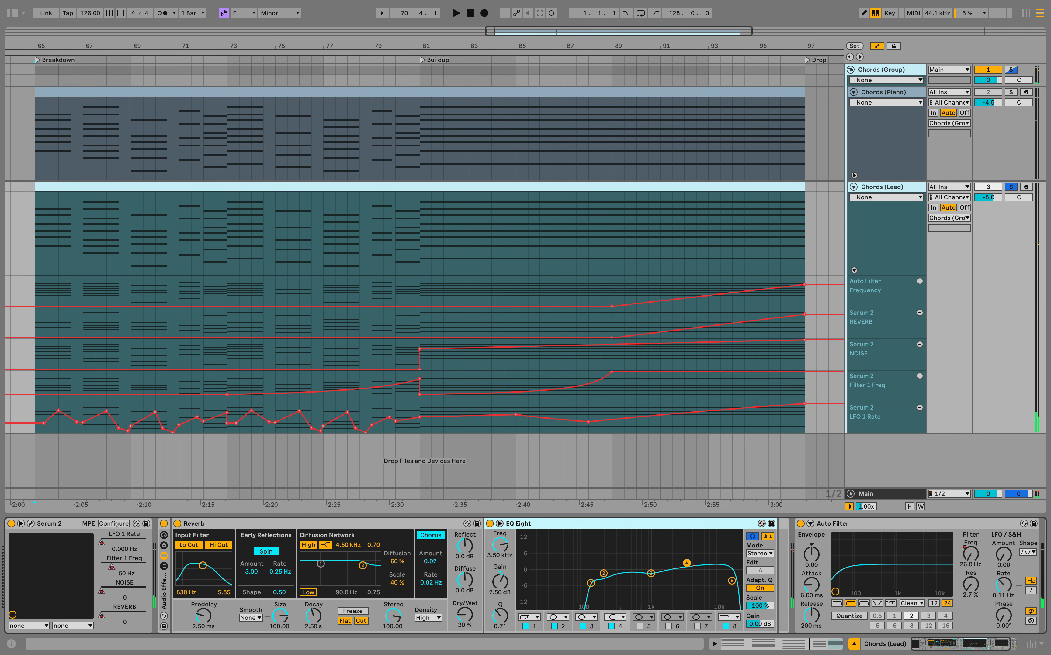
pyautogui.click(591, 584)
pyautogui.press('space')
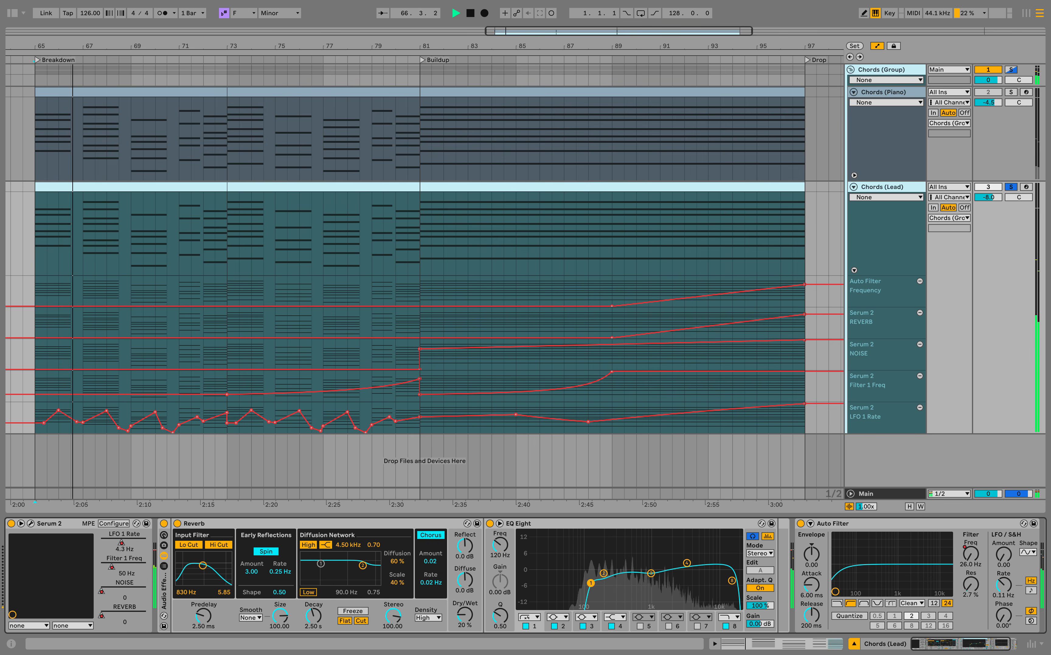
pyautogui.press('space')
# Step: Audition bands 2 and 3 of the Chords (Lead) EQ Eight while playing from bar 65
pyautogui.click(604, 574)
pyautogui.press('space')
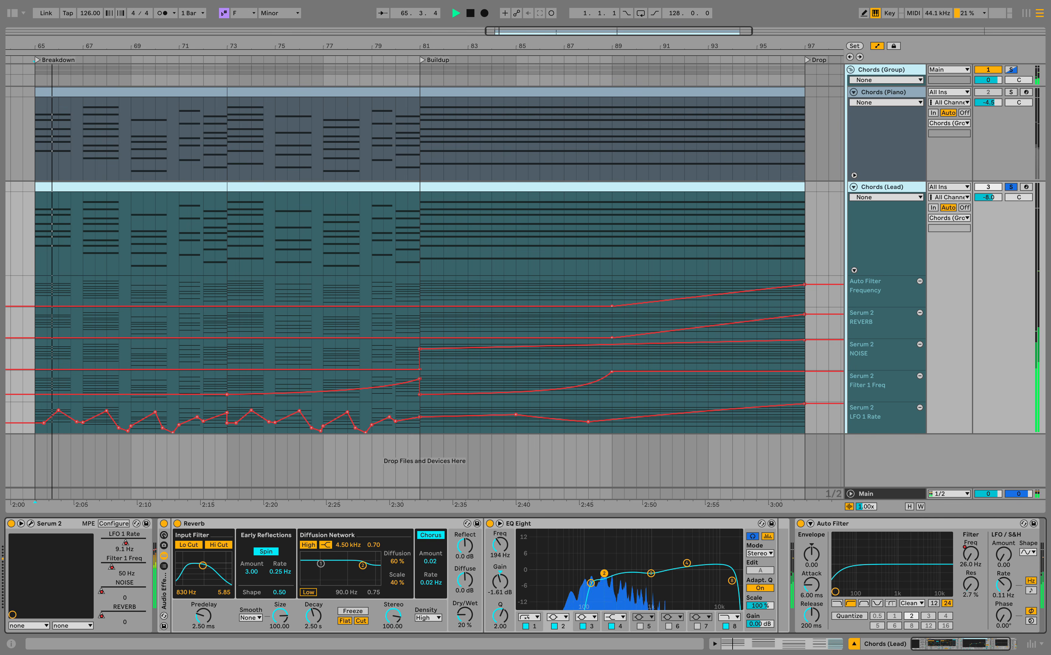
pyautogui.moveTo(604, 573); pyautogui.dragTo(651, 573)
pyautogui.press('space')
pyautogui.press('space')
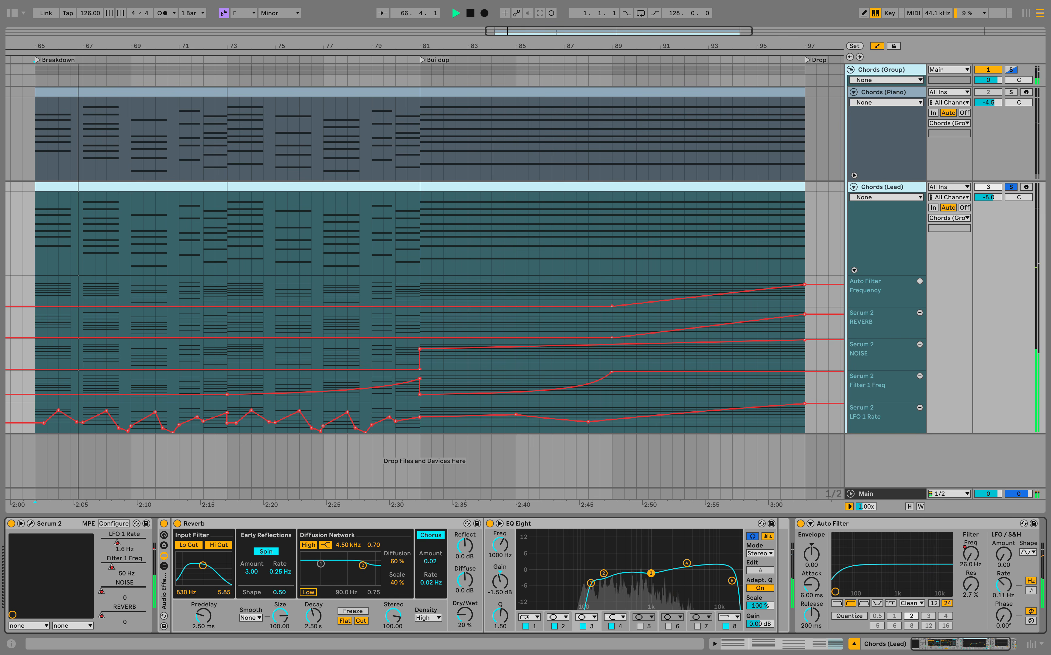
# Step: Audition band 4 and the high-cut band 8 of the Chords (Lead) EQ Eight during playback
pyautogui.press('space')
pyautogui.press('space')
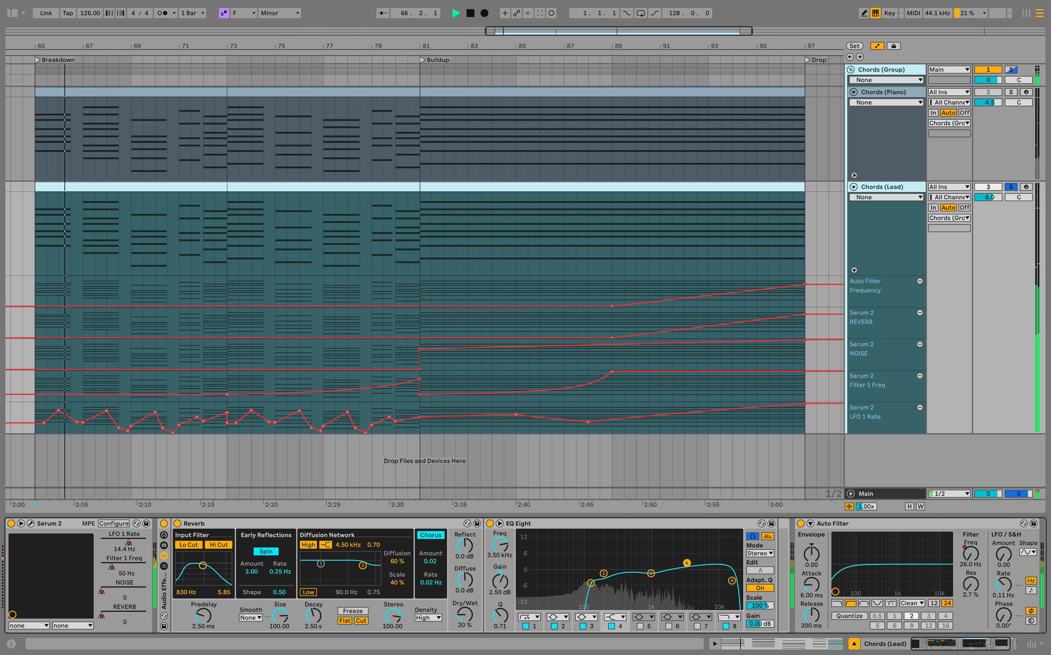
pyautogui.click(732, 581)
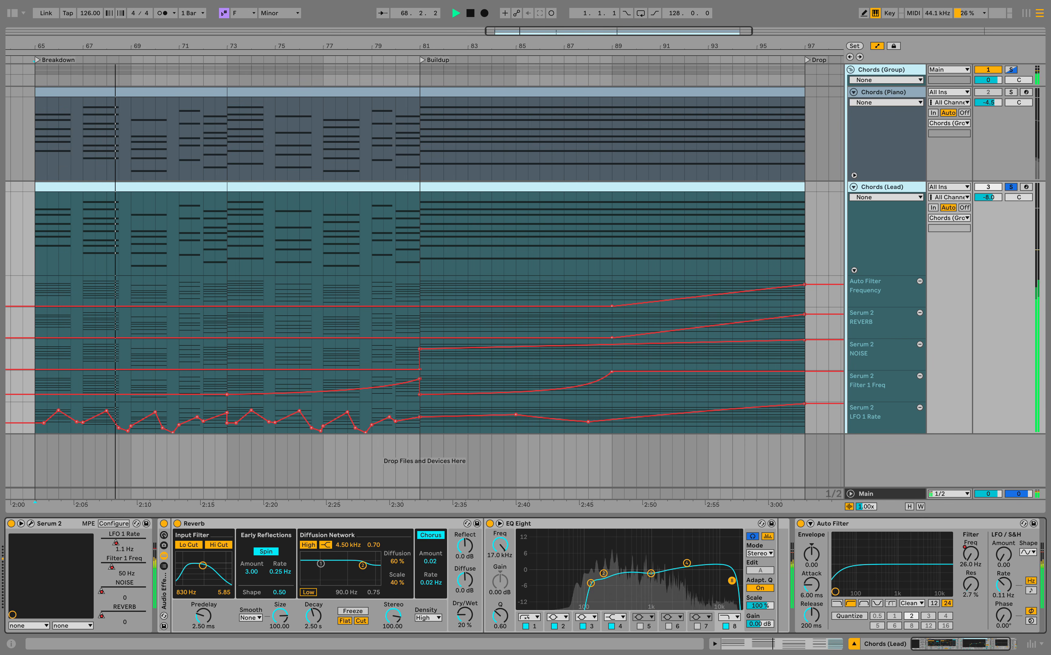
# Step: Turn off solo on Chords (Lead) and play both chord tracks together from the Buildup at bar 81
pyautogui.click(1010, 187)
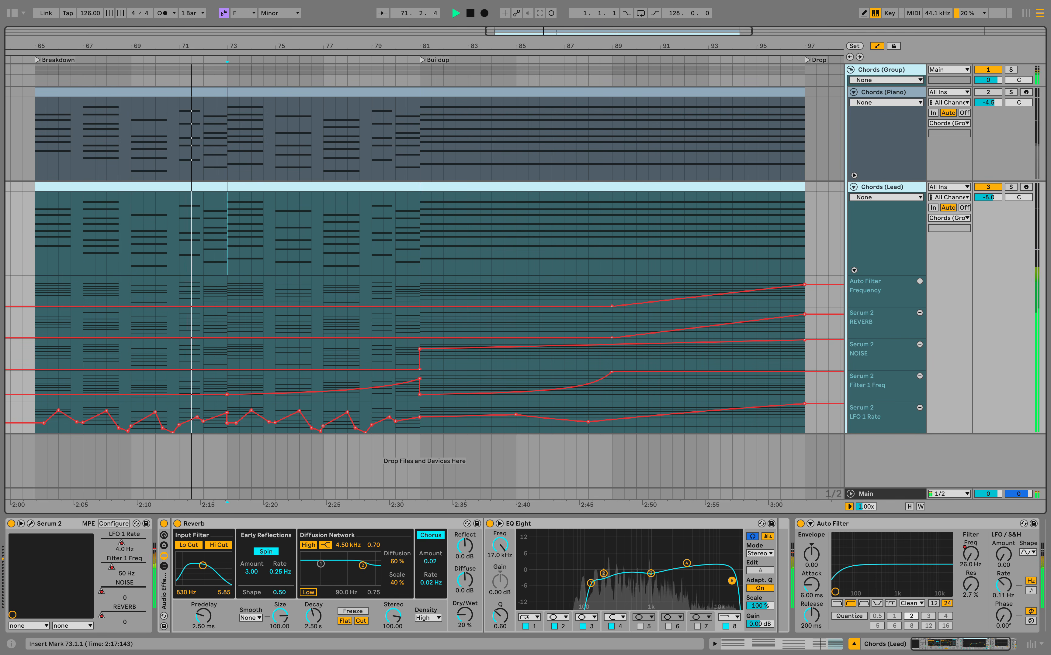
pyautogui.moveTo(420, 323); pyautogui.dragTo(539, 323)
pyautogui.click(421, 291)
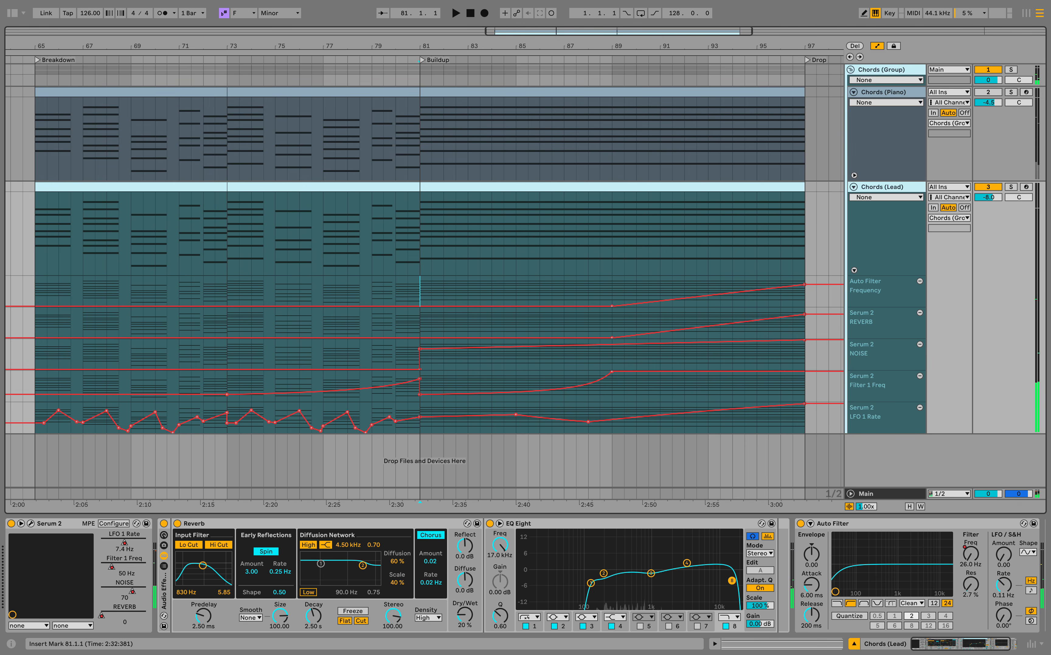
pyautogui.press('space')
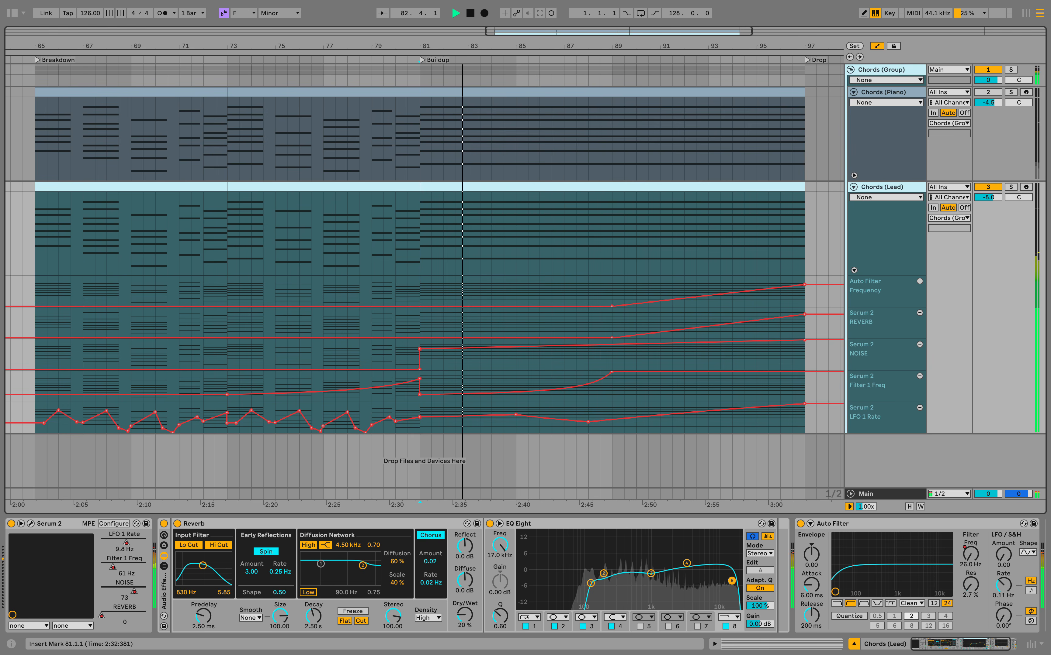
# Step: Highlight the Filter 1 Freq automation from bar 81 to 89 and the LFO 1 Rate automation from 81.3 to bar 88
pyautogui.moveTo(612, 386); pyautogui.dragTo(420, 386)
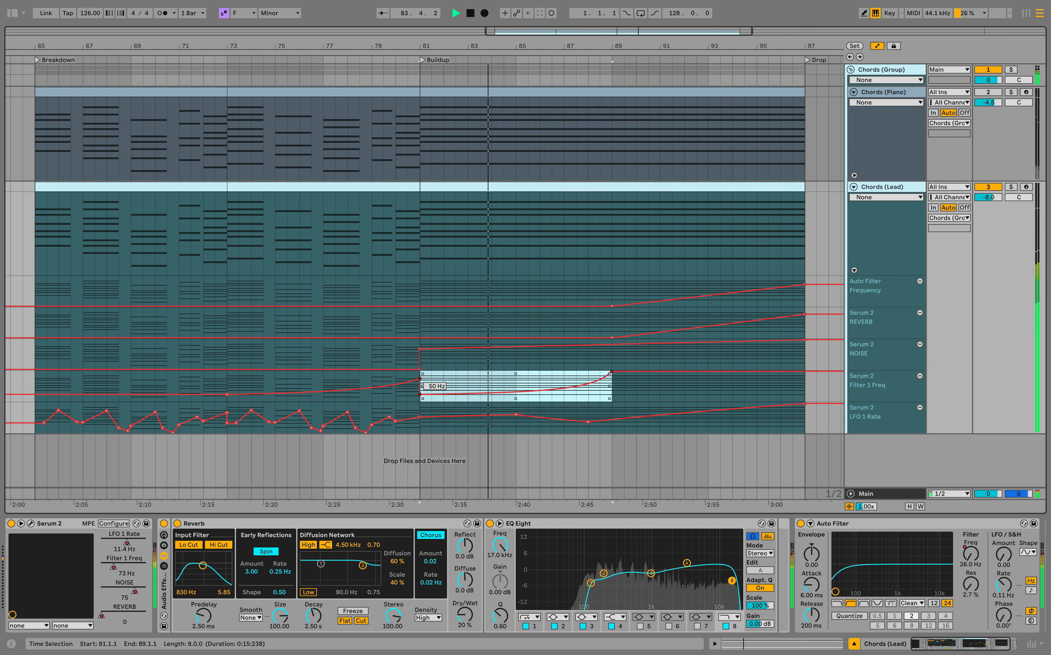
pyautogui.moveTo(587, 417); pyautogui.dragTo(419, 417)
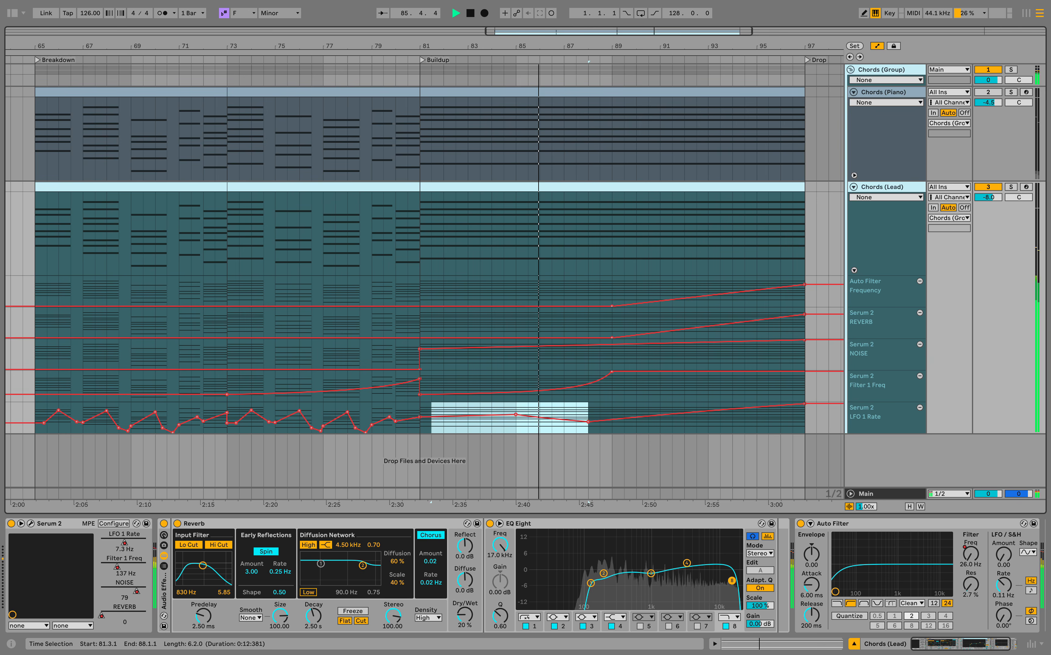
# Step: Select the Chords (Lead) Auto Filter and highlight the track's automation lanes from bar 89 to 97
pyautogui.click(612, 419)
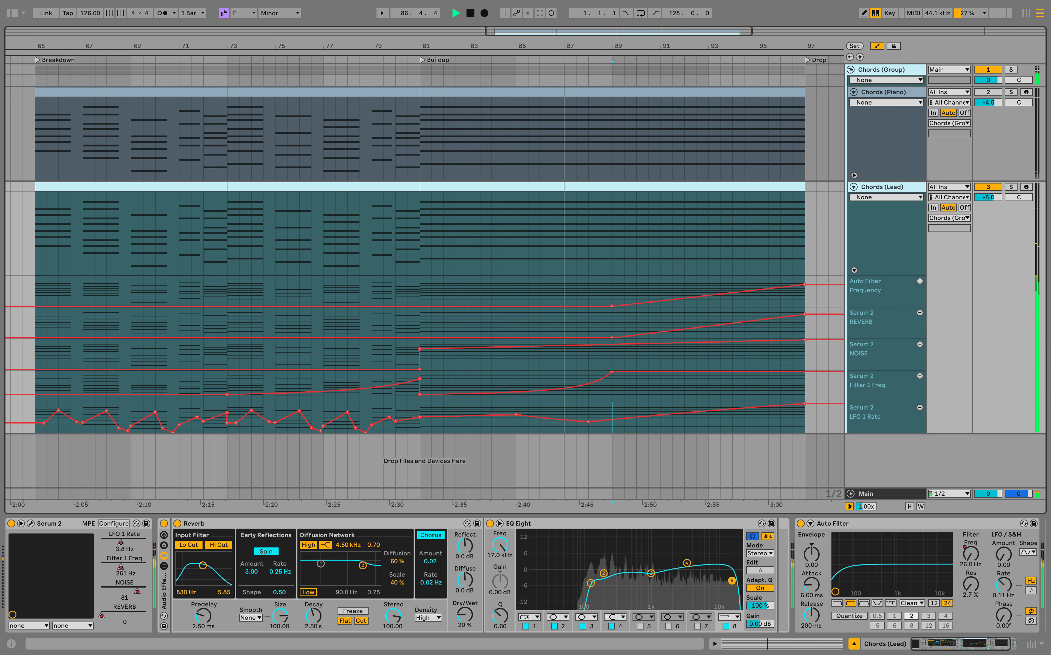
pyautogui.click(829, 526)
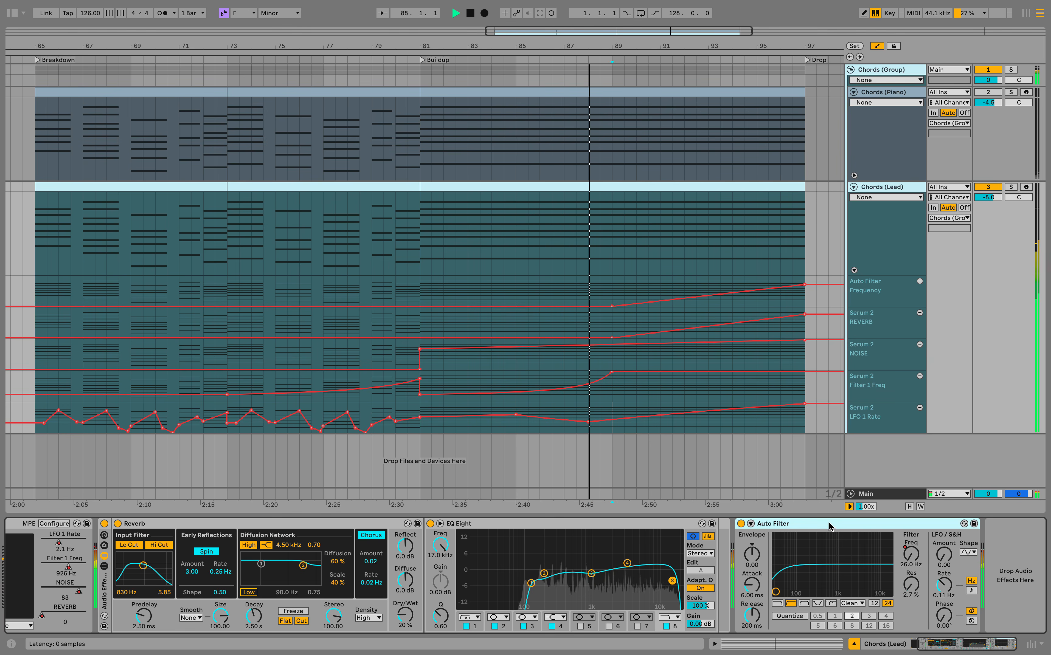
pyautogui.moveTo(611, 292); pyautogui.dragTo(804, 291)
pyautogui.moveTo(611, 419); pyautogui.dragTo(804, 283)
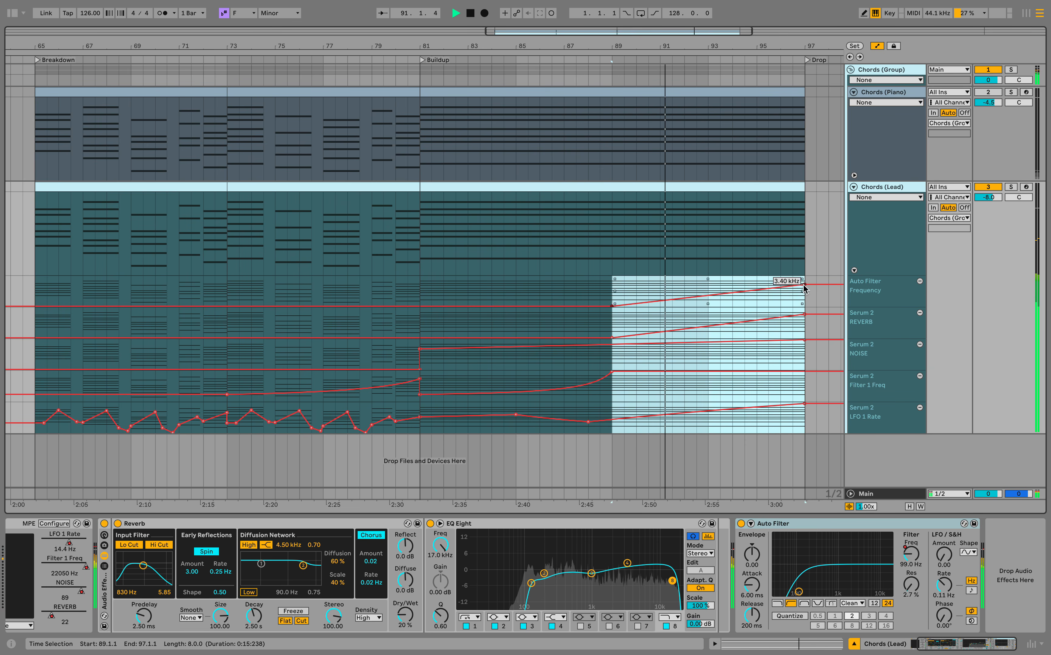
pyautogui.click(611, 286)
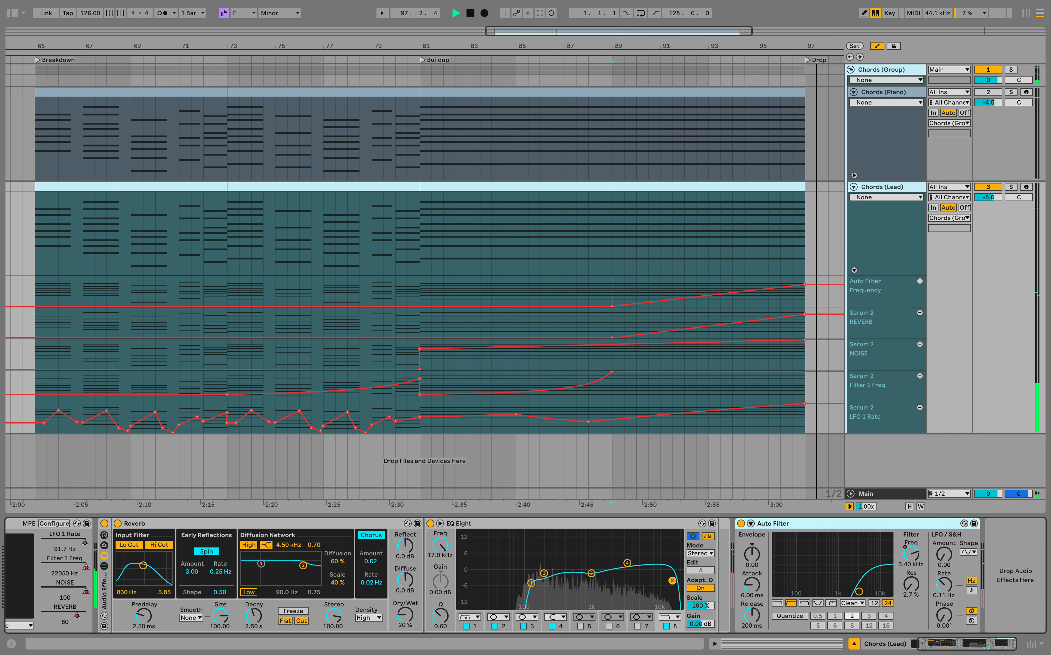
# Step: Compare the end of the Buildup with the Chords (Lead) Auto Filter bypassed and switched back on
pyautogui.click(741, 524)
pyautogui.press('space')
pyautogui.press('space')
pyautogui.click(732, 243)
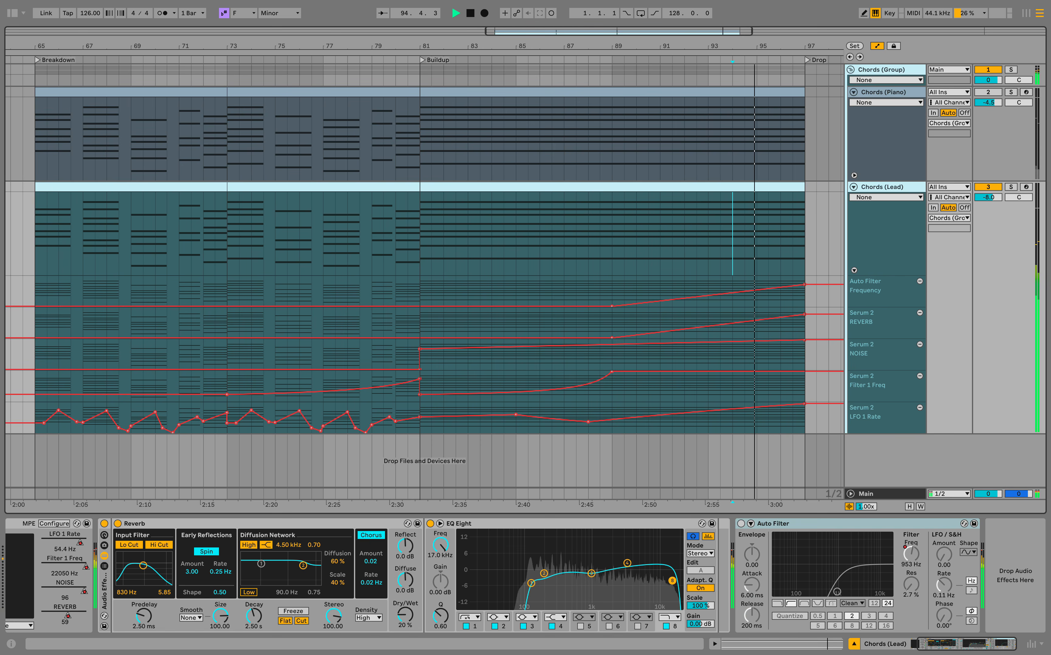
pyautogui.click(740, 524)
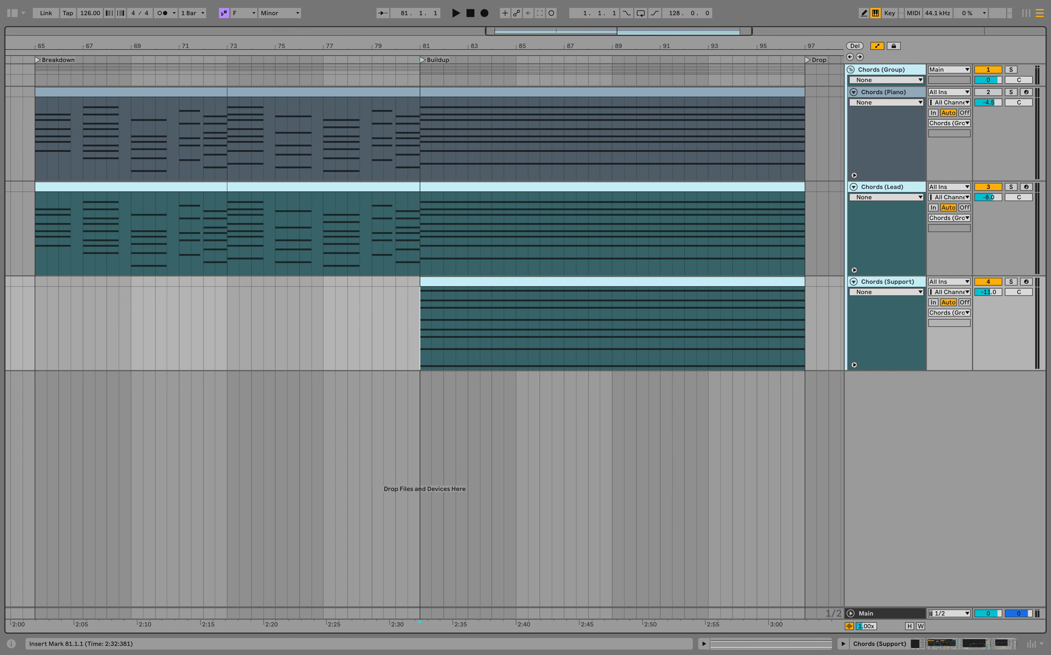
# Step: Show the Chords (Support) device chain and inspect its Serum 2 patch, closing the plug-in window again
pyautogui.doubleClick(893, 282)
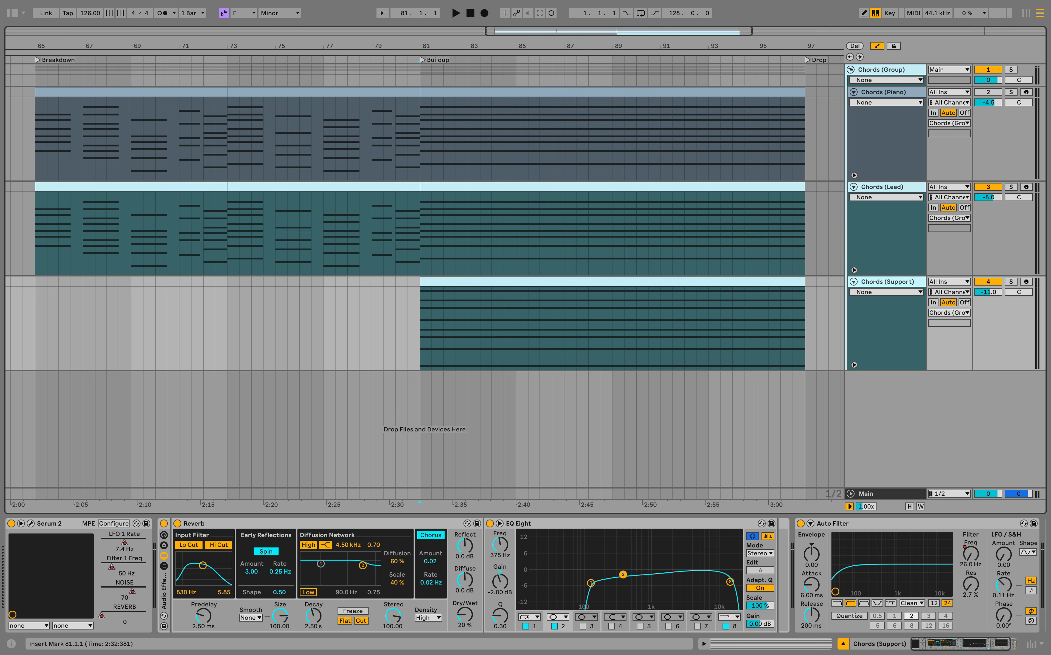
pyautogui.click(30, 524)
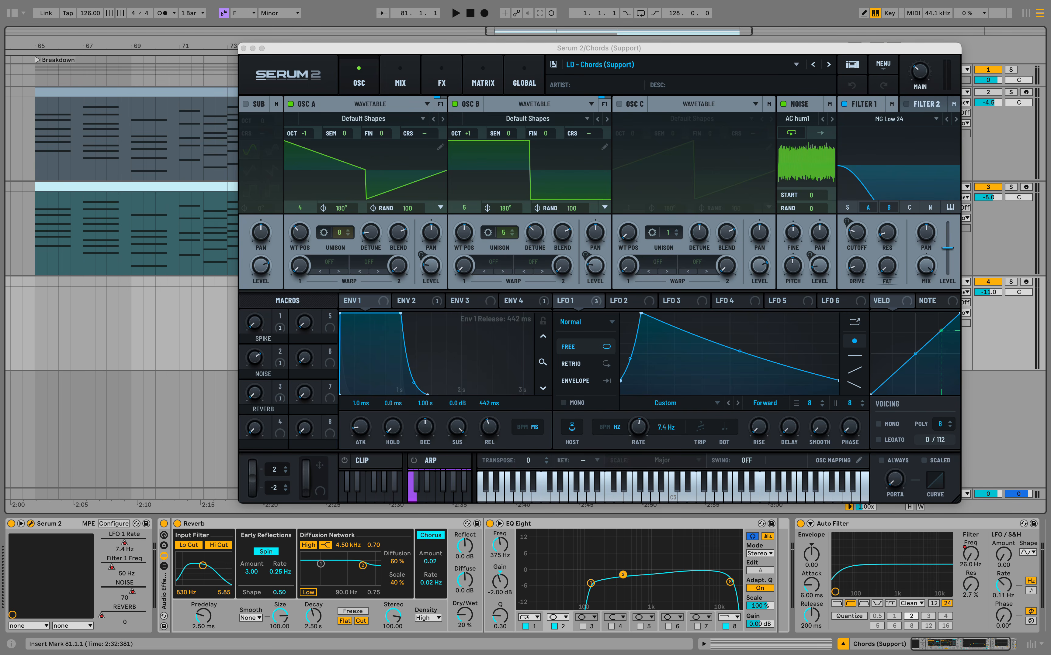
pyautogui.click(243, 48)
# Step: Play the Buildup from bar 81 with Chords (Support) soloed and select its clip from bar 81 to 97
pyautogui.press('space')
pyautogui.click(1011, 282)
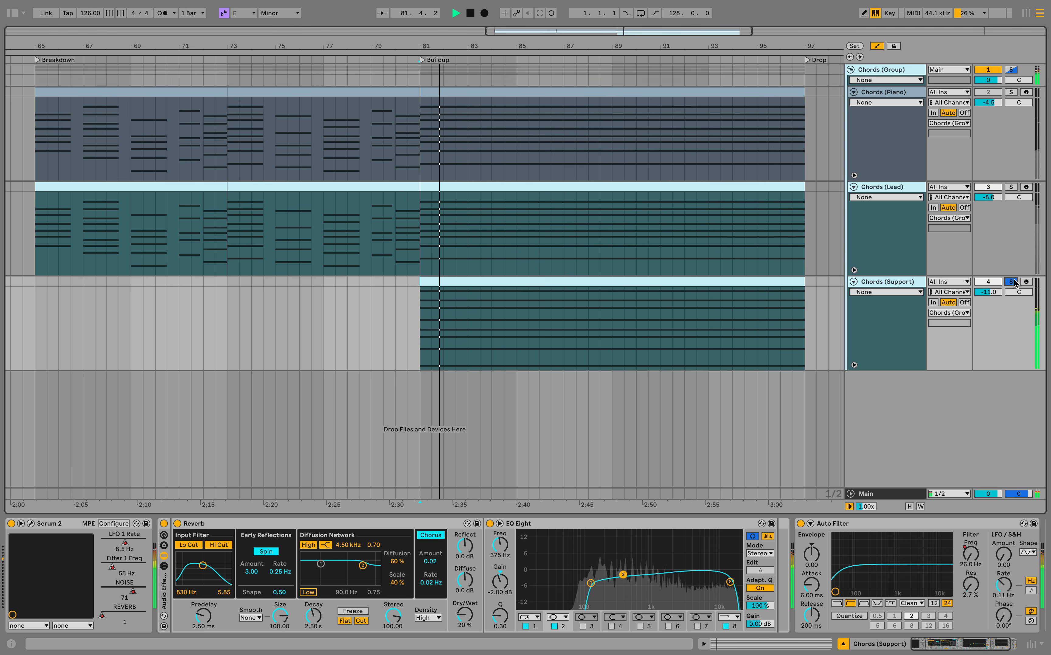
pyautogui.moveTo(805, 234); pyautogui.dragTo(420, 234)
pyautogui.press('Down')
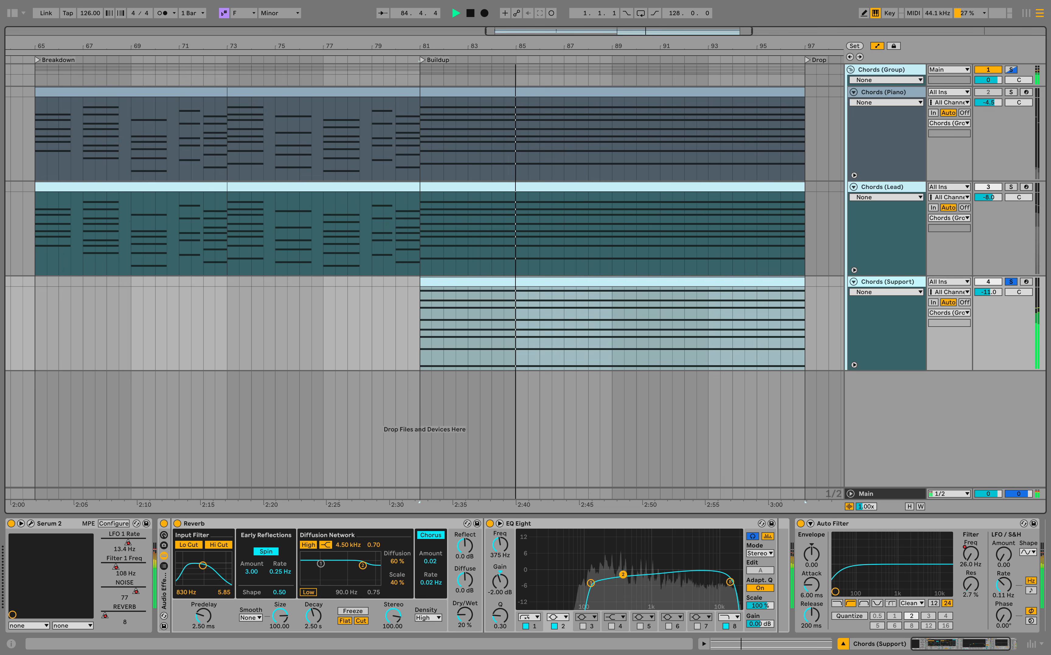
# Step: Unfold the Chords (Support) automation lanes, highlight LFO 1 Rate from bar 81 to 89 and check it in Serum 2 during playback
pyautogui.click(854, 365)
pyautogui.scroll(-3, 854, 367)
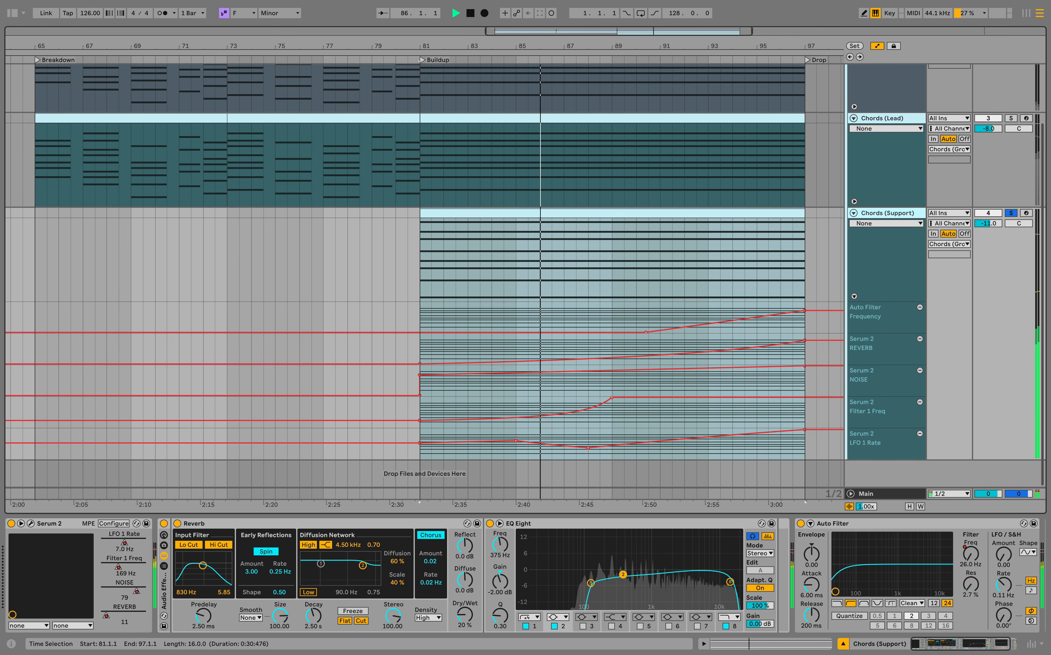
pyautogui.press('Escape')
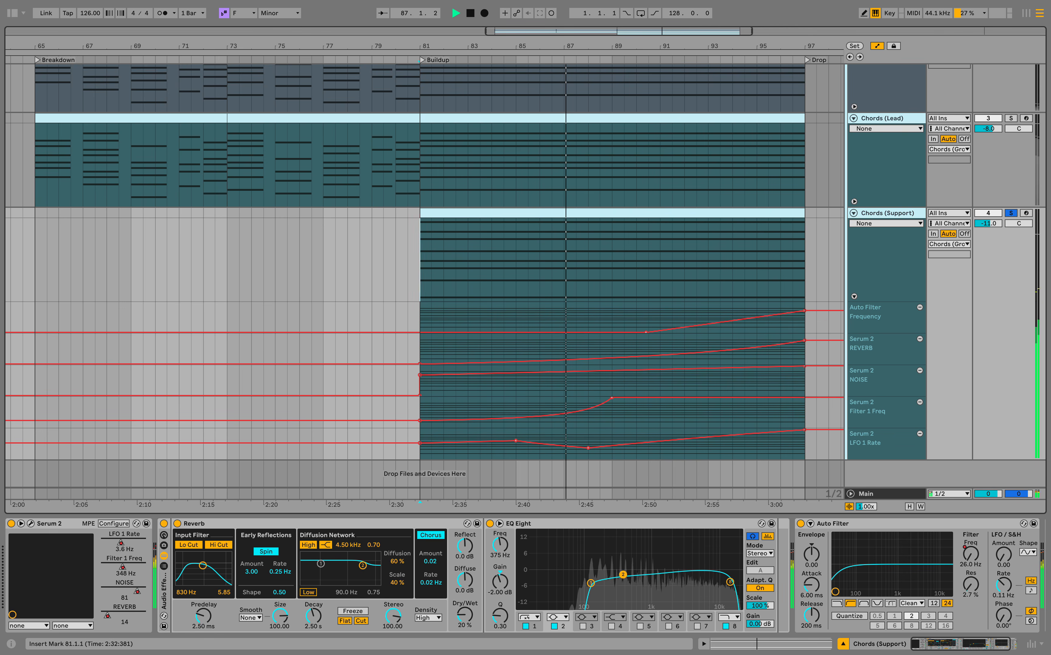
pyautogui.moveTo(420, 443); pyautogui.dragTo(612, 443)
pyautogui.press('space')
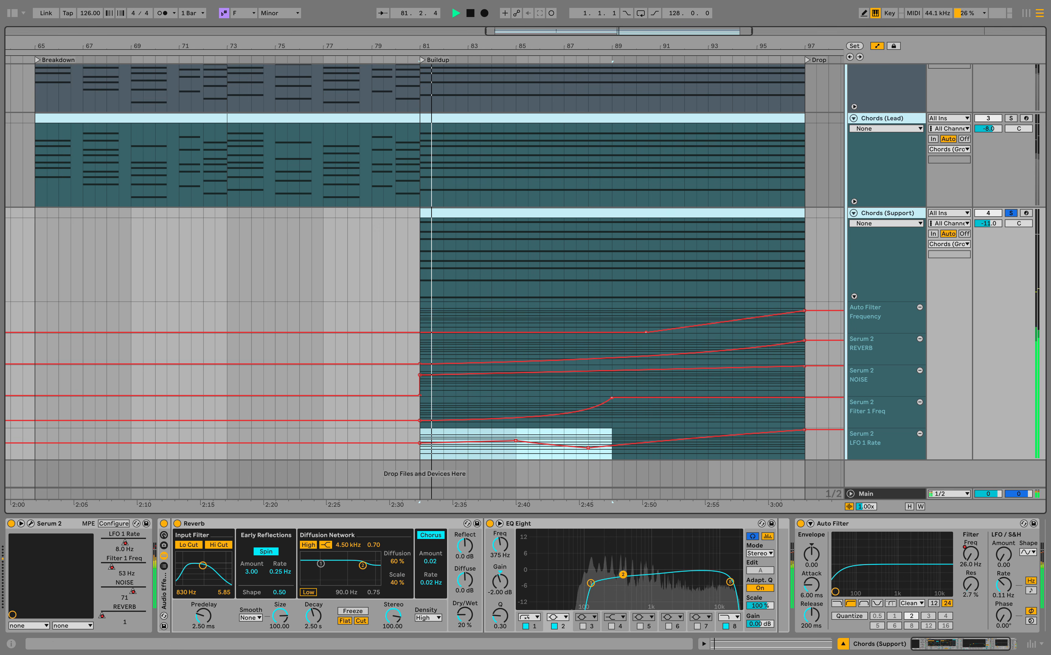
pyautogui.click(31, 523)
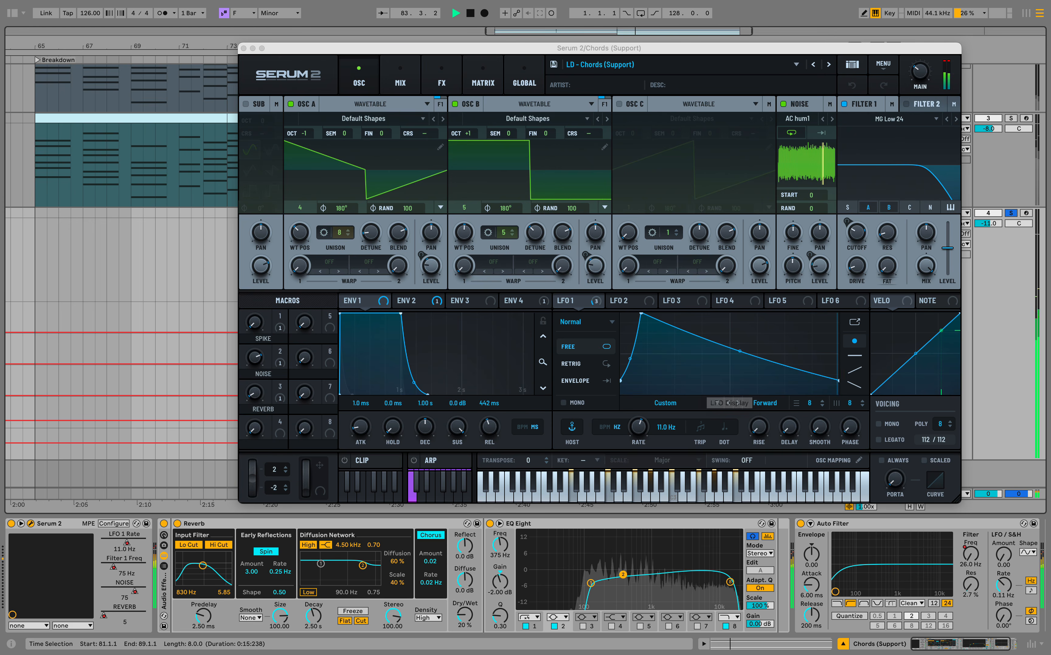
pyautogui.click(243, 48)
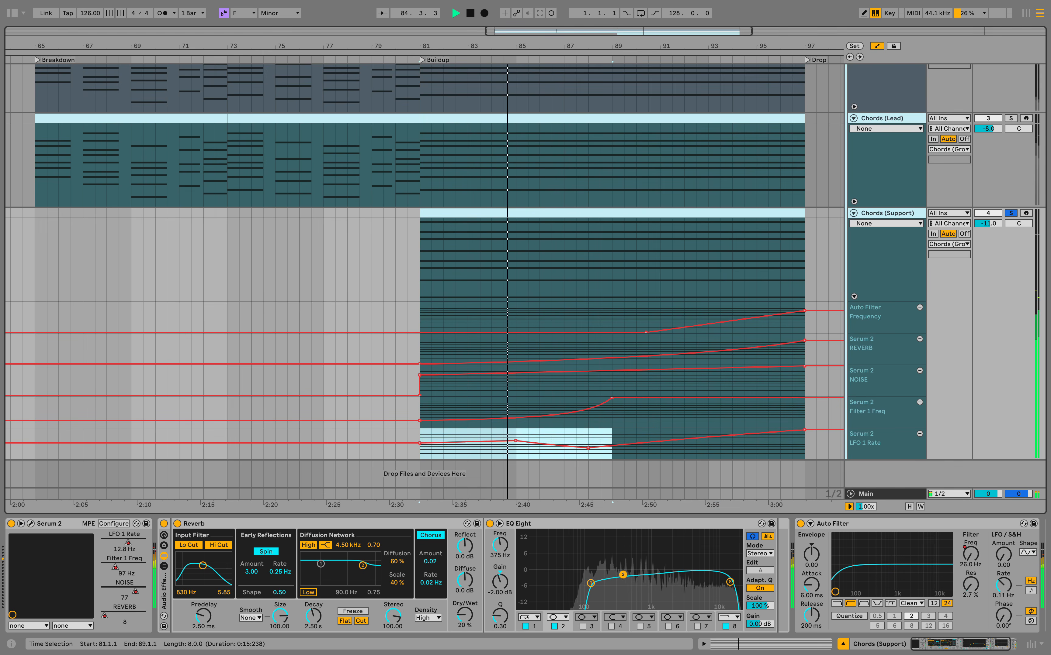
# Step: Highlight the Chords (Support) Filter 1 Freq automation from bar 85 to 89, ending with the marker at bar 89
pyautogui.click(612, 453)
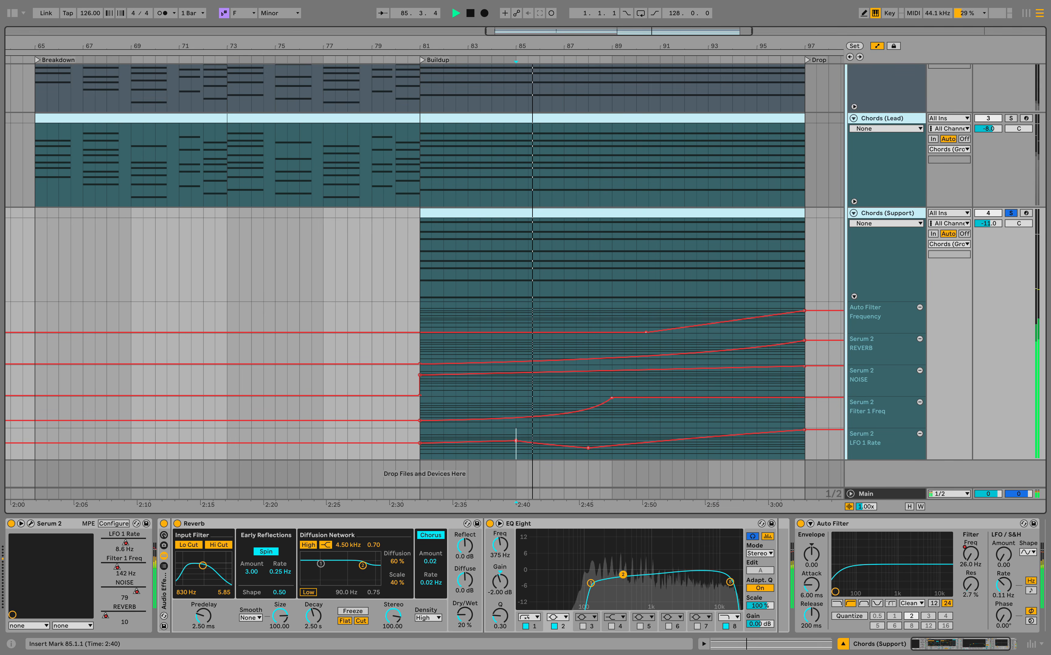
pyautogui.moveTo(516, 452); pyautogui.dragTo(564, 452)
pyautogui.moveTo(612, 413); pyautogui.dragTo(516, 414)
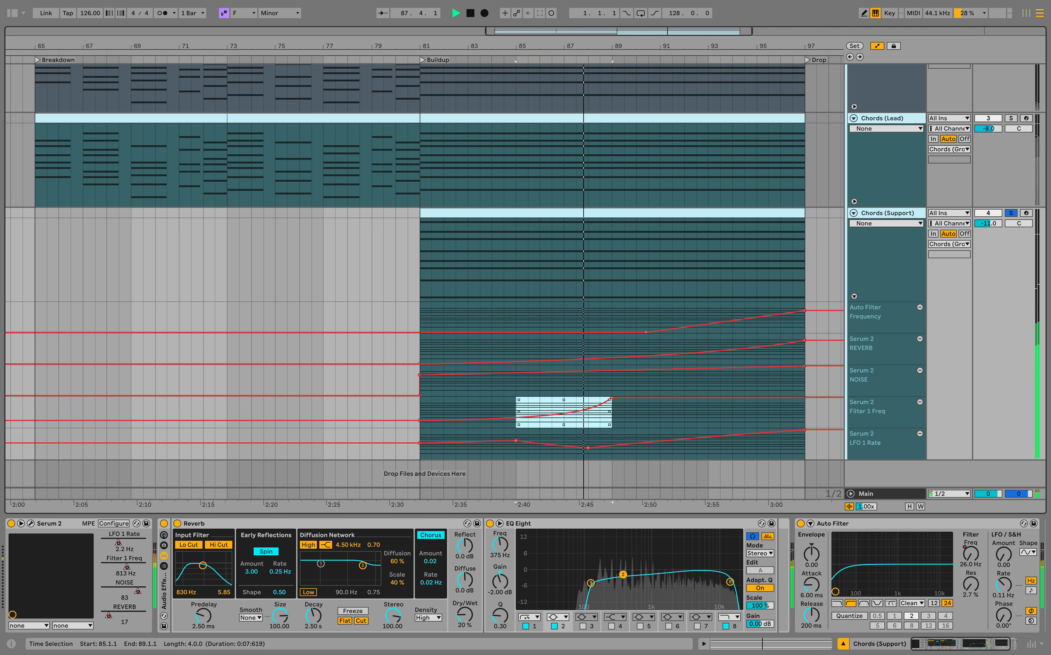
pyautogui.click(611, 412)
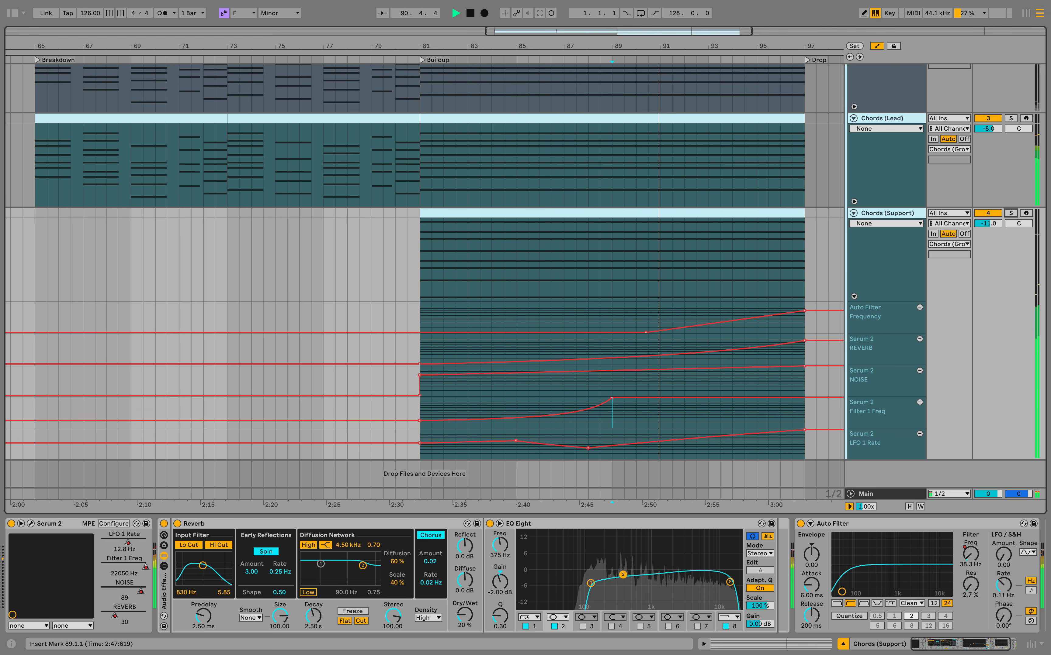
# Step: Unfold the Chords (Lead) automation lanes and compare them with those of Chords (Support) during playback
pyautogui.click(853, 202)
pyautogui.scroll(-2, 852, 202)
pyautogui.scroll(-3, 852, 203)
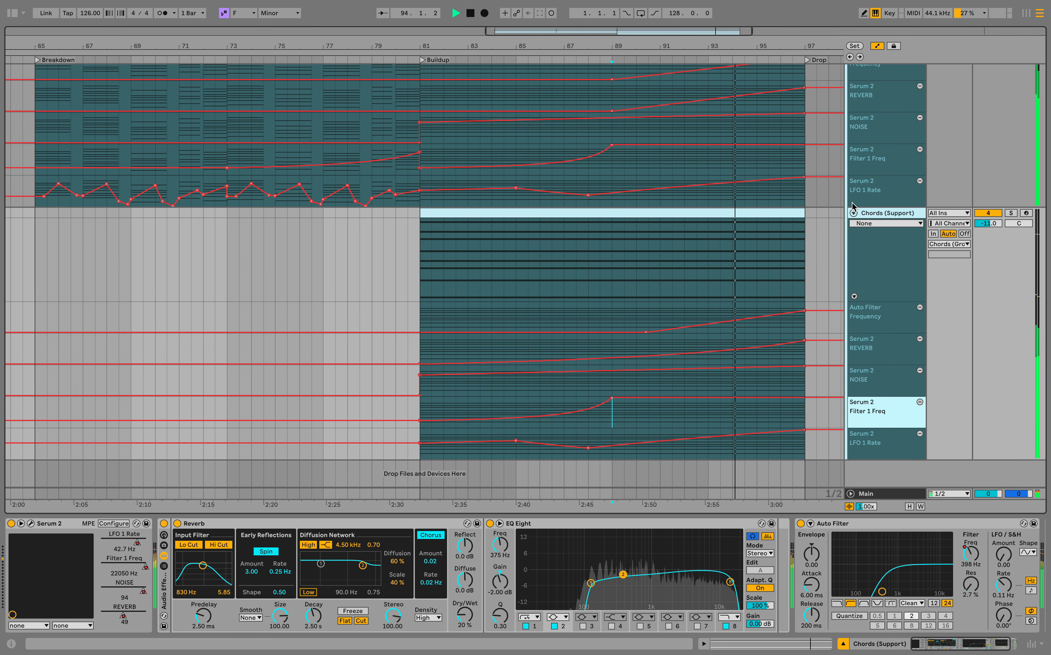
pyautogui.scroll(5, 852, 206)
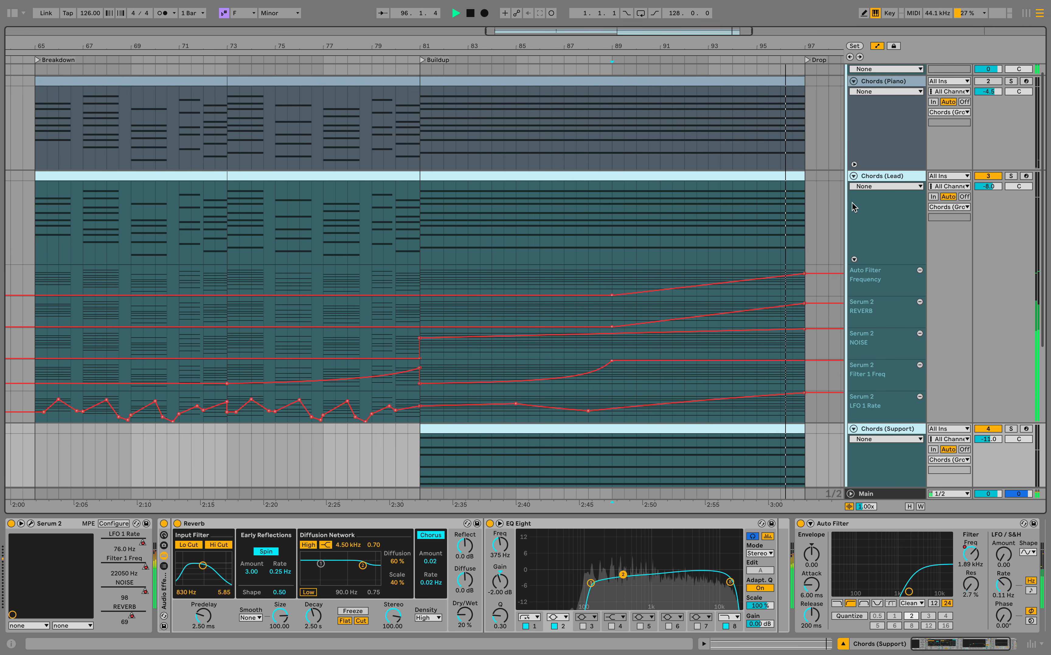
pyautogui.scroll(-5, 852, 206)
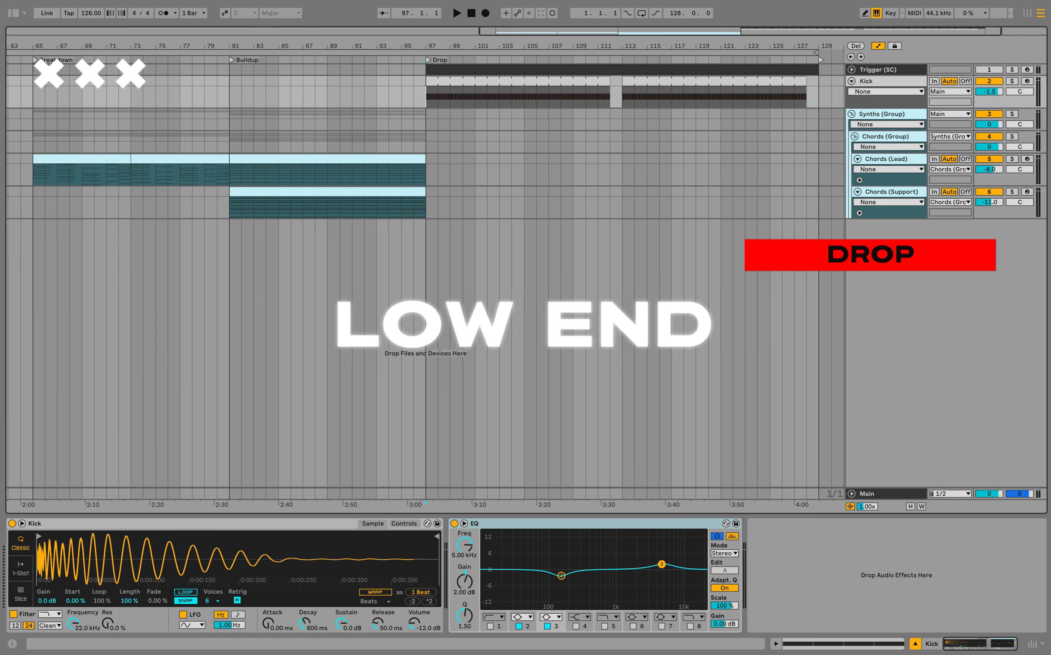
# Step: Play the Kick from the Drop at bar 97, view its clip notes and return to its device chain
pyautogui.click(889, 81)
pyautogui.press('space')
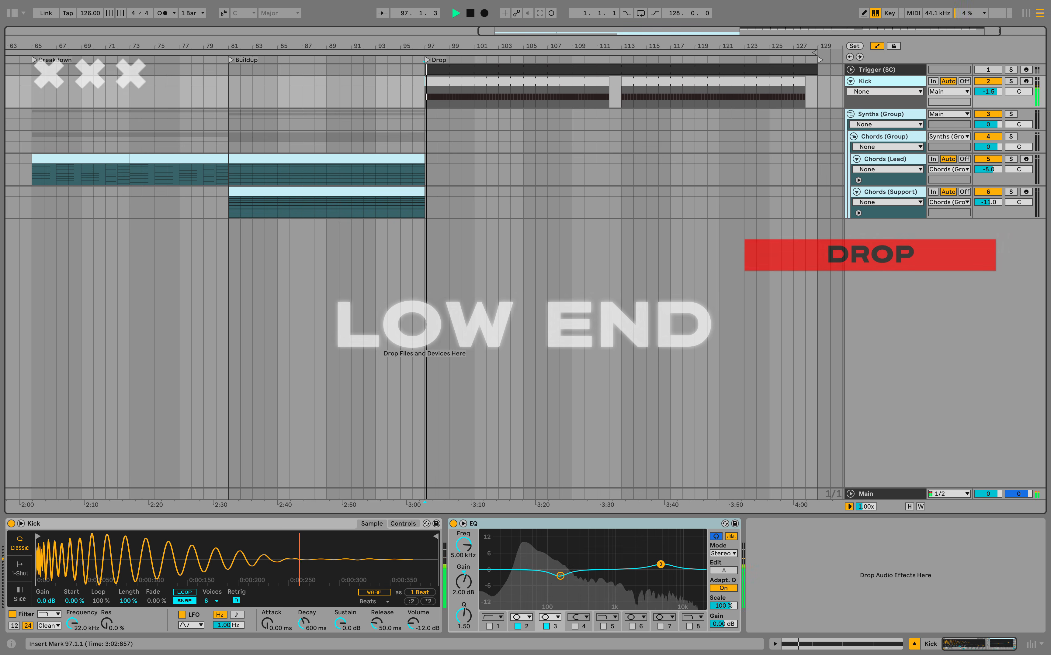
pyautogui.doubleClick(516, 81)
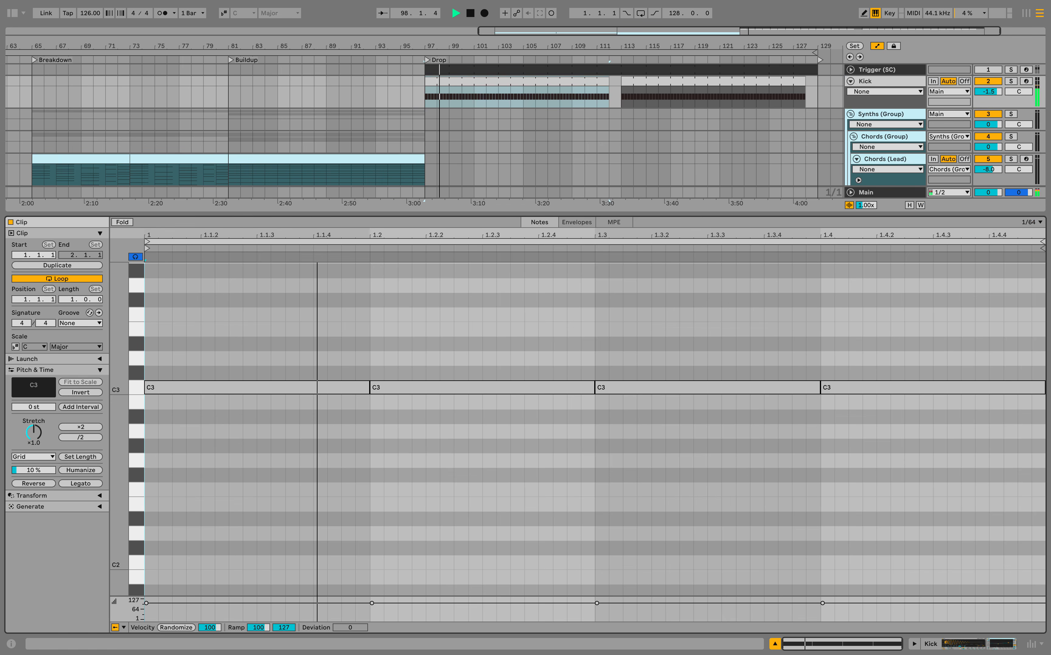
pyautogui.press('super+alt+l')
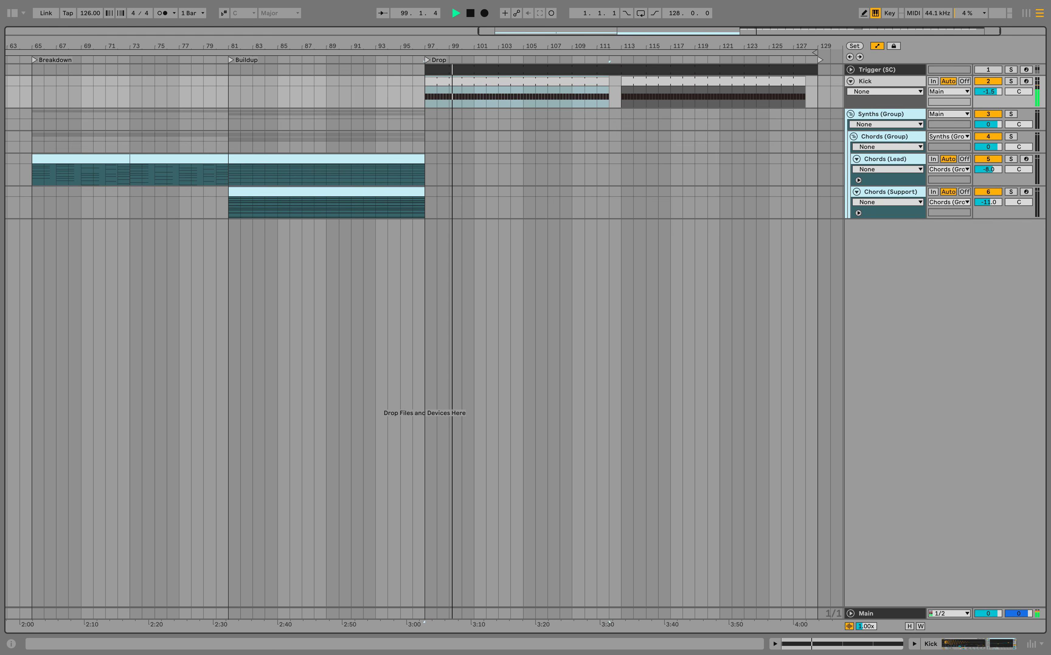
pyautogui.doubleClick(884, 82)
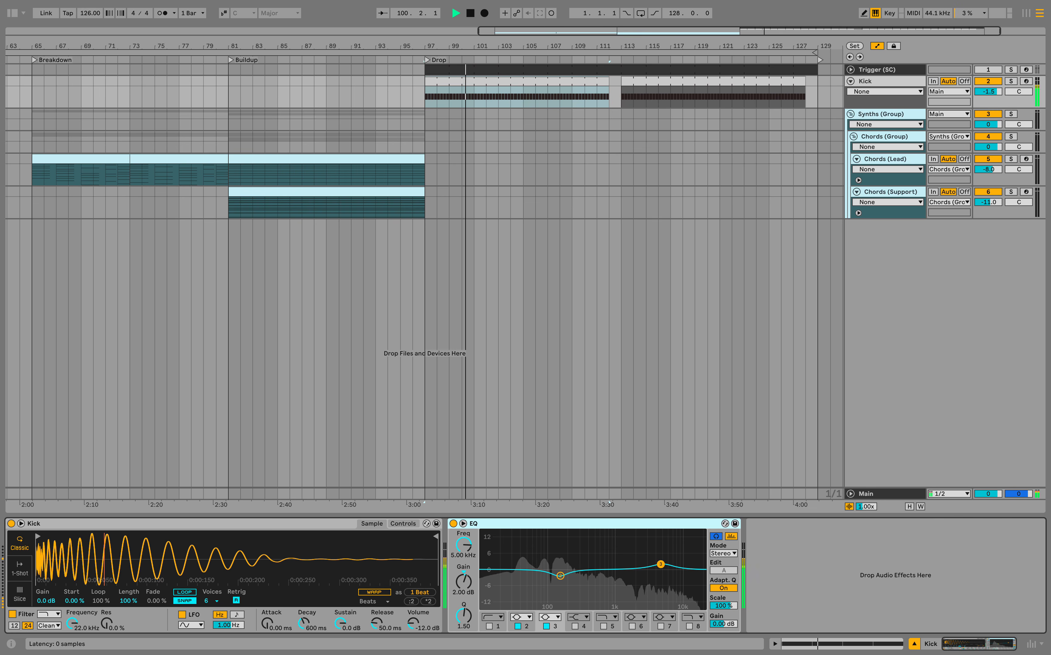
# Step: Audition band 2 of the Kick EQ from bar 97, trying a higher and a lower gain and undoing both
pyautogui.click(560, 576)
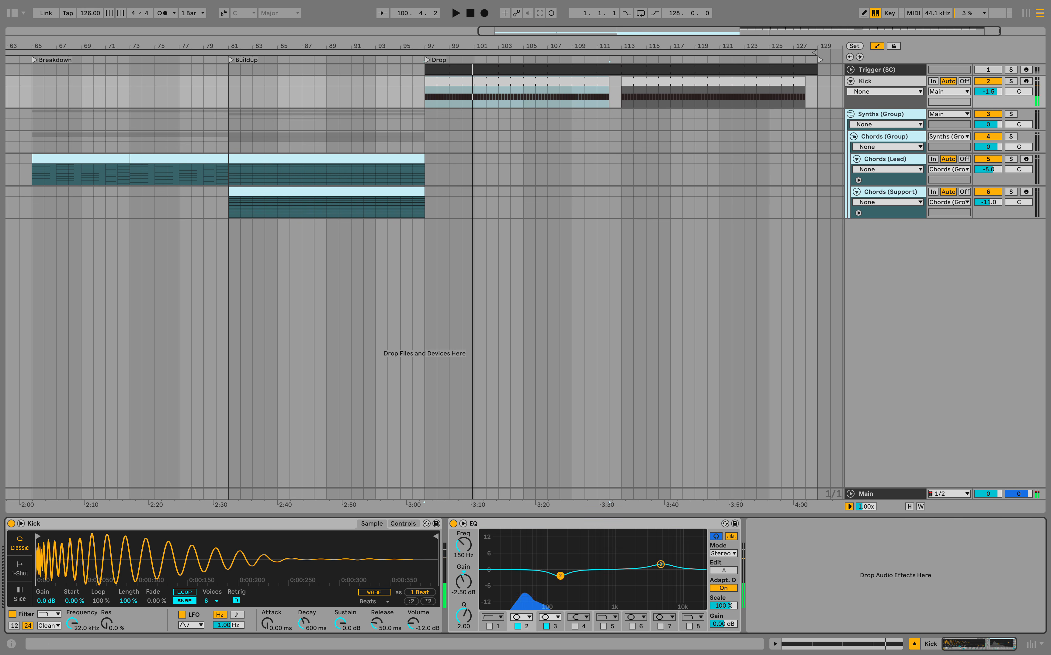
pyautogui.press('space')
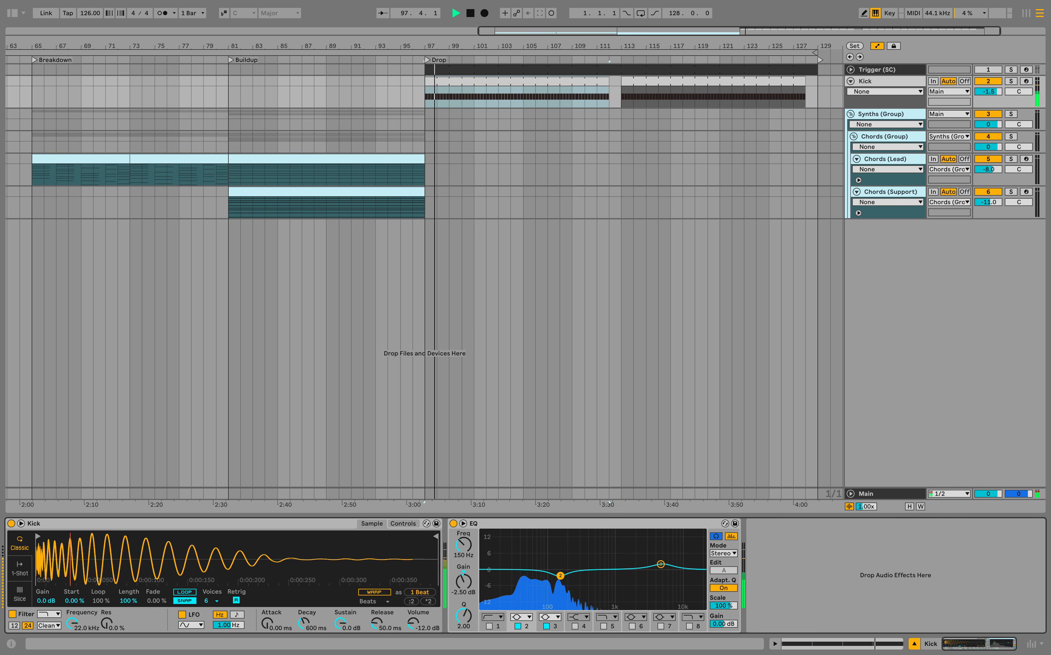
pyautogui.moveTo(560, 576); pyautogui.dragTo(560, 545)
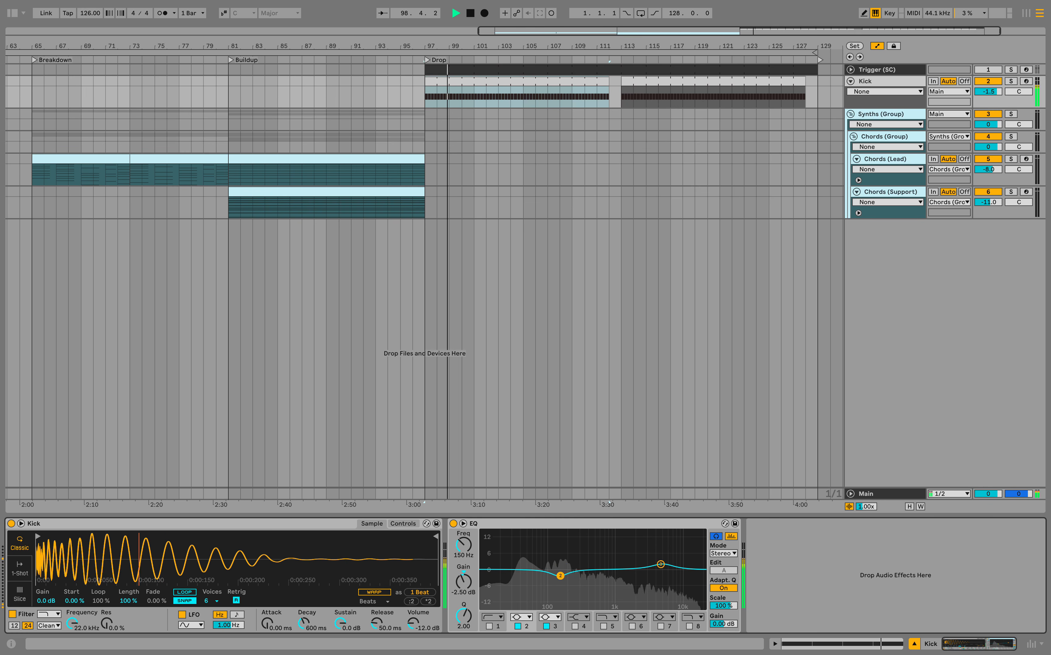
pyautogui.press('super+z')
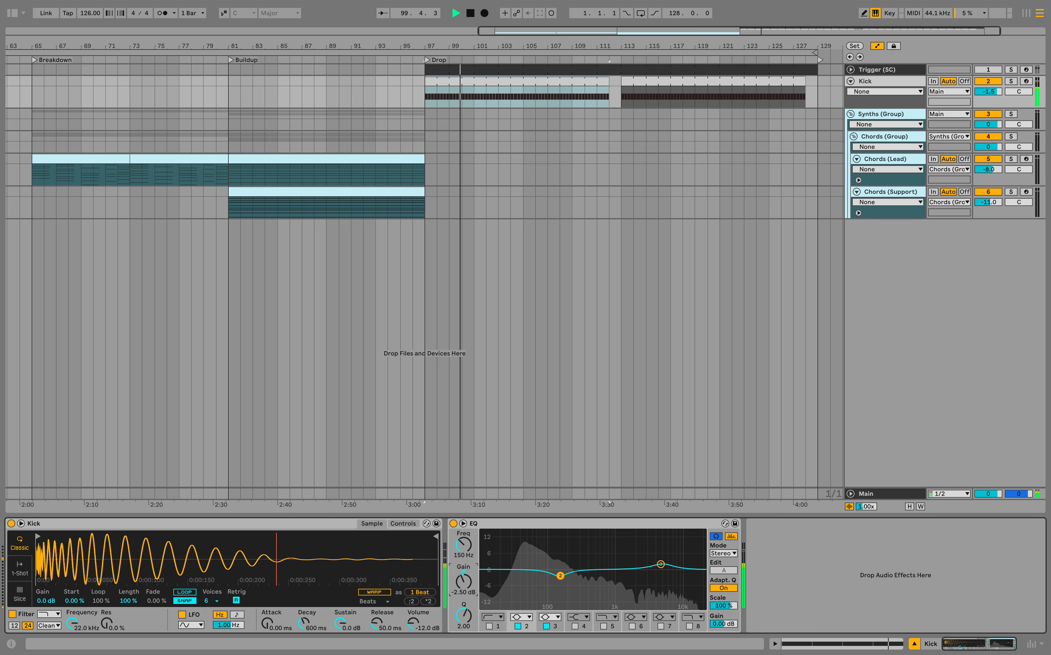
pyautogui.moveTo(560, 576); pyautogui.dragTo(560, 605)
pyautogui.press('super+z')
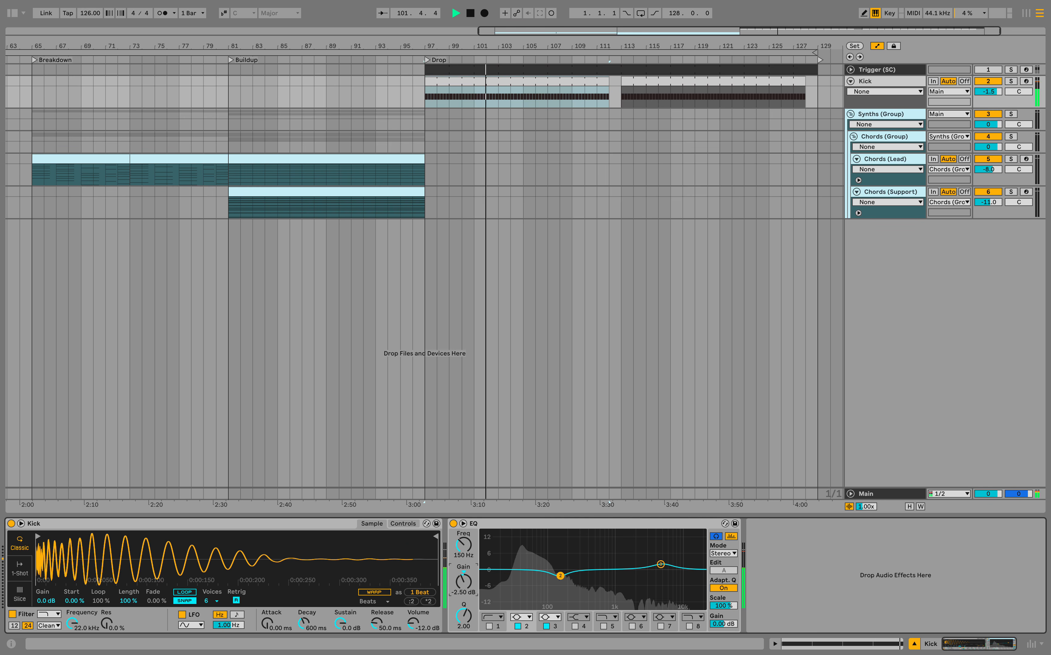
# Step: Examine band 3 of the Kick EQ during playback, return the insert marker to bar 97 and stop
pyautogui.click(660, 564)
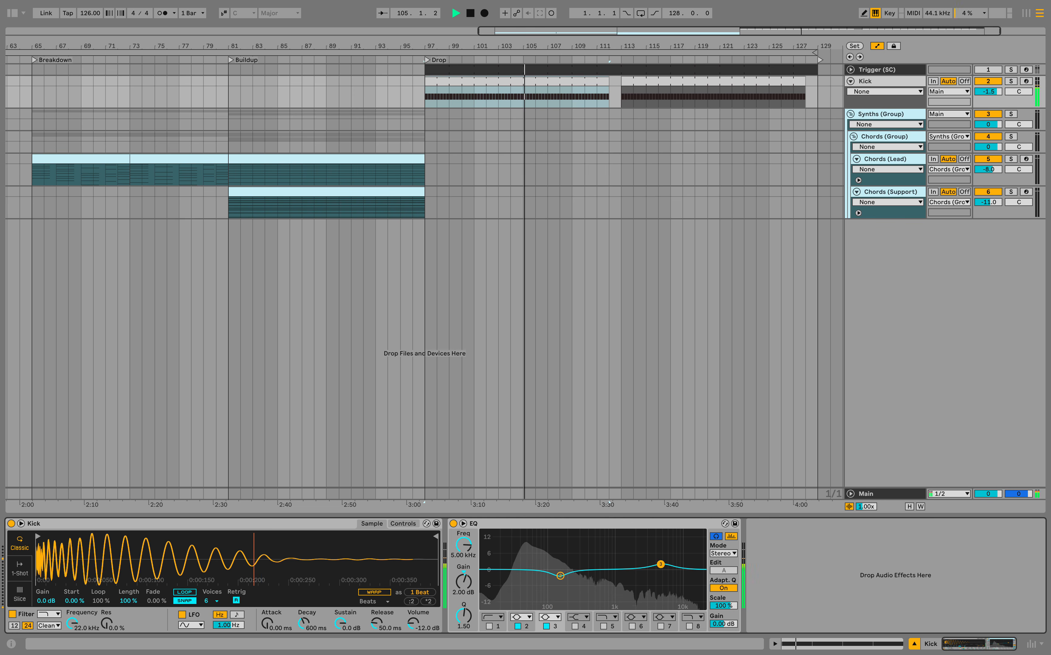
pyautogui.click(426, 98)
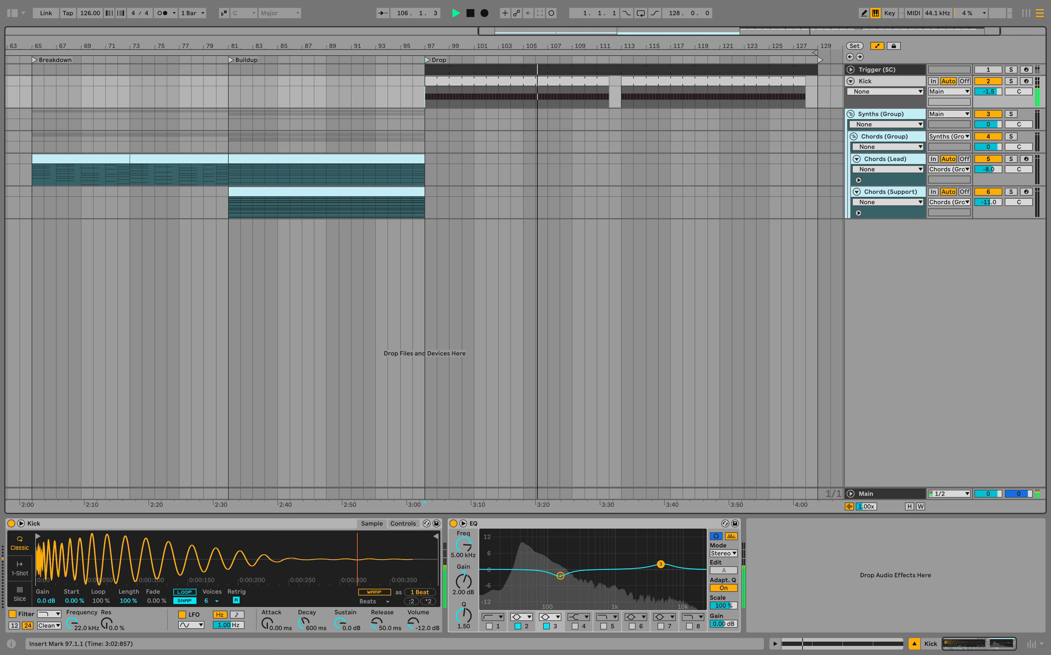
pyautogui.press('space')
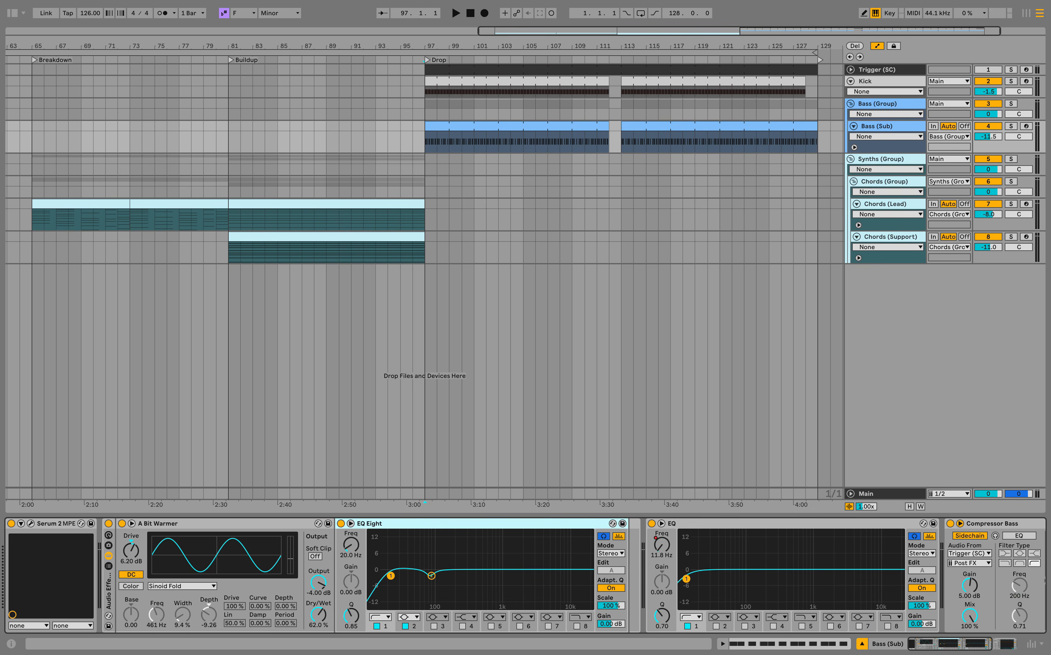
# Step: Play Bass (Sub) soloed from bar 97 and turn its solo off to hear it with the kick
pyautogui.press('space')
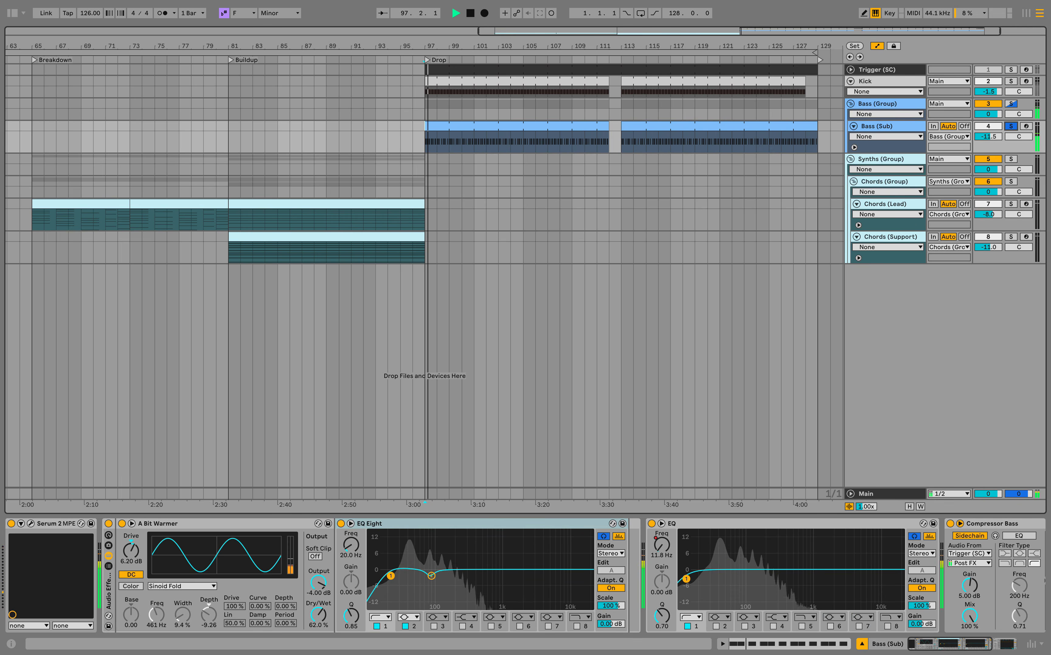
pyautogui.click(1011, 126)
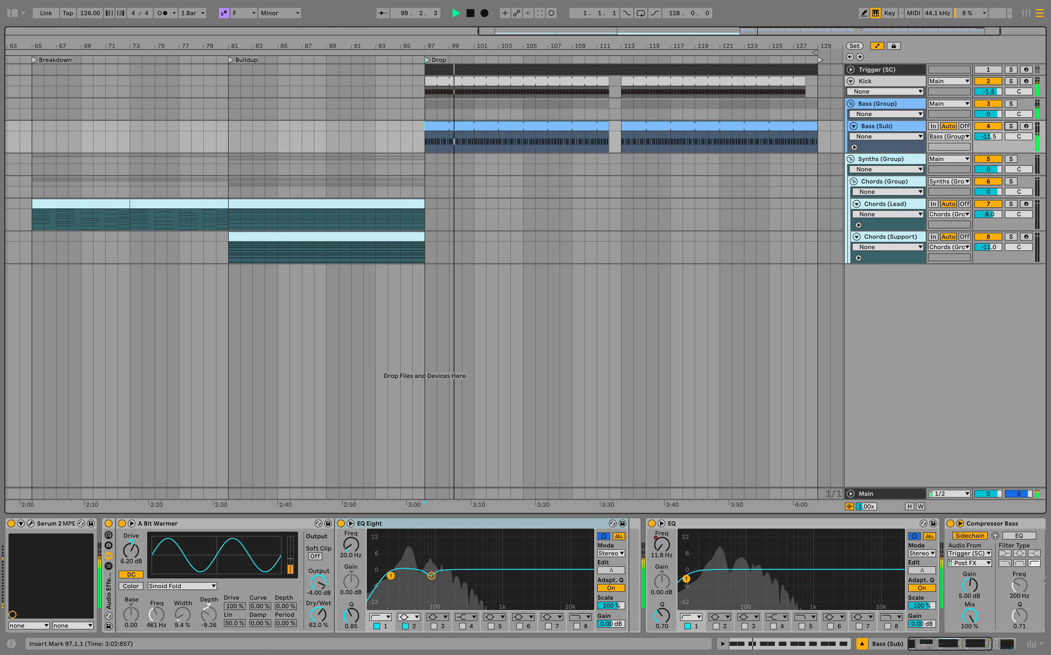
# Step: Examine the notes of the first Bass (Sub) clip, solo the track briefly and return to its device chain
pyautogui.doubleClick(525, 126)
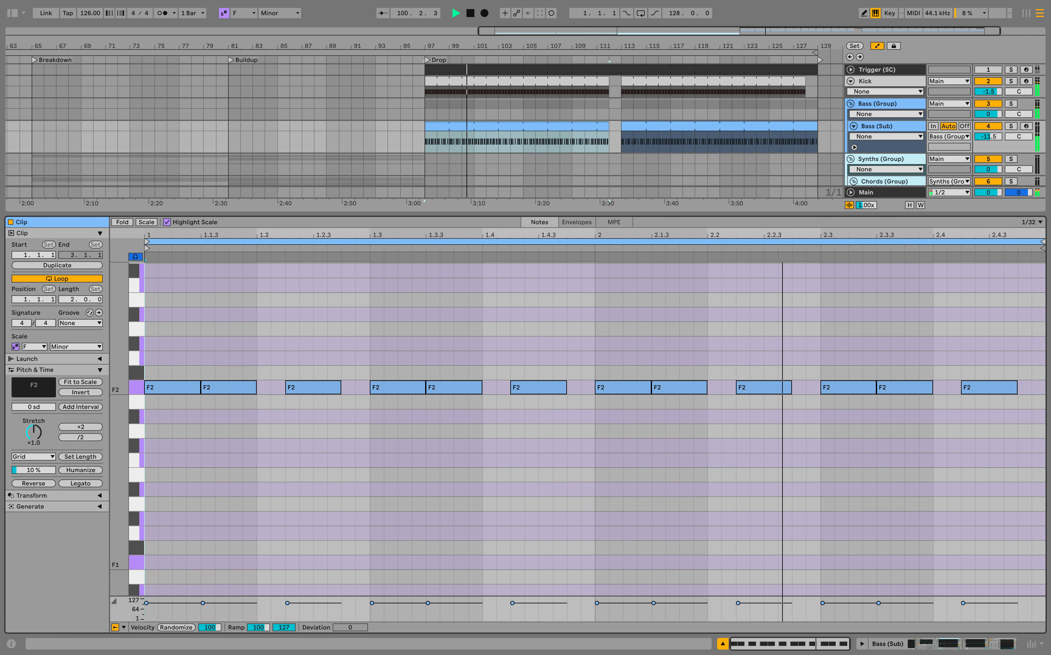
pyautogui.click(1010, 127)
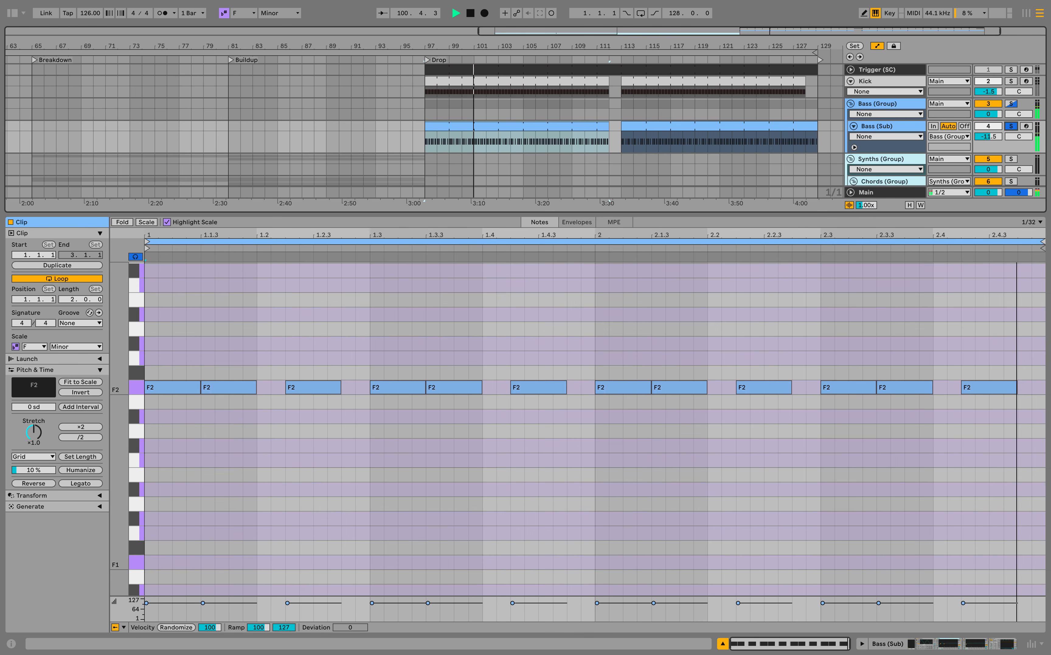
pyautogui.click(1010, 127)
pyautogui.click(722, 644)
pyautogui.click(889, 126)
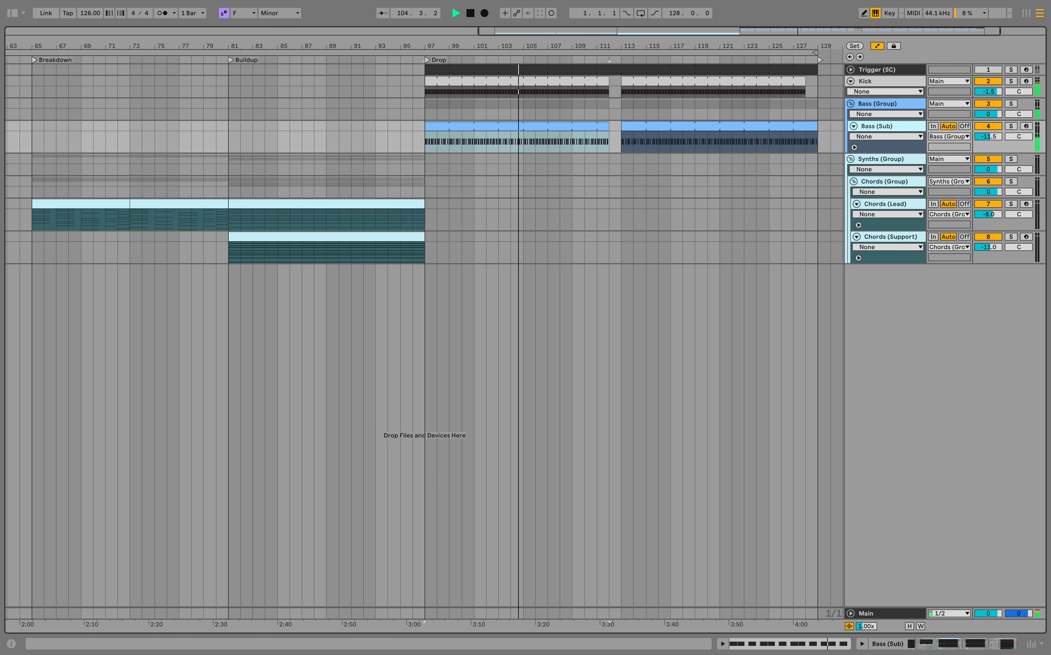
pyautogui.doubleClick(889, 126)
# Step: View the Bass (Sub) Serum 2 patch and compare the track with its Audio Effect Rack off and on
pyautogui.click(31, 523)
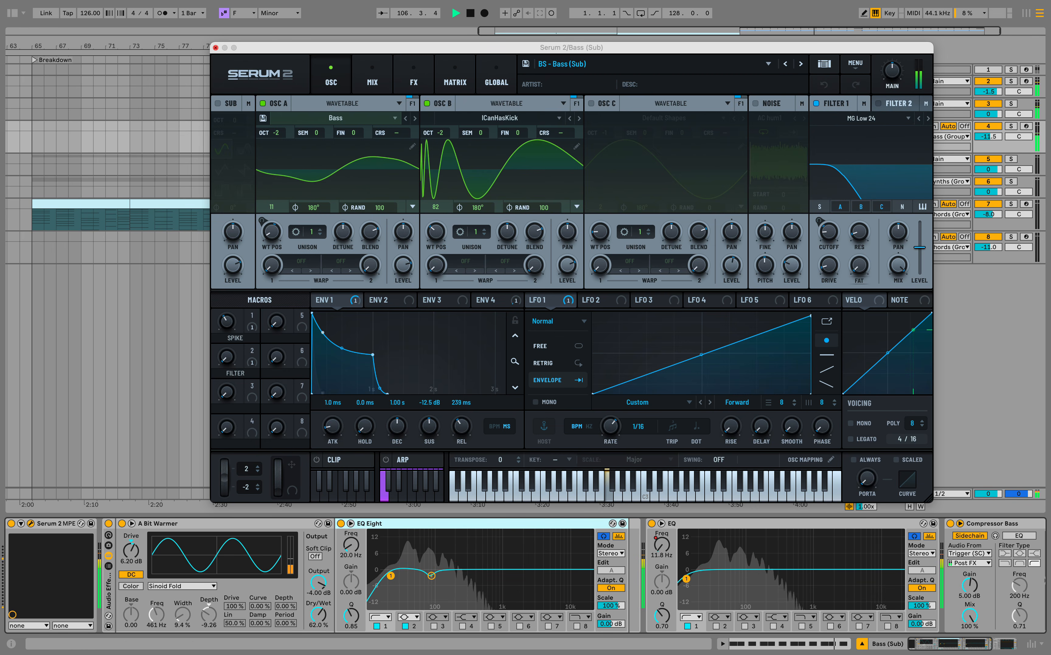
pyautogui.click(215, 48)
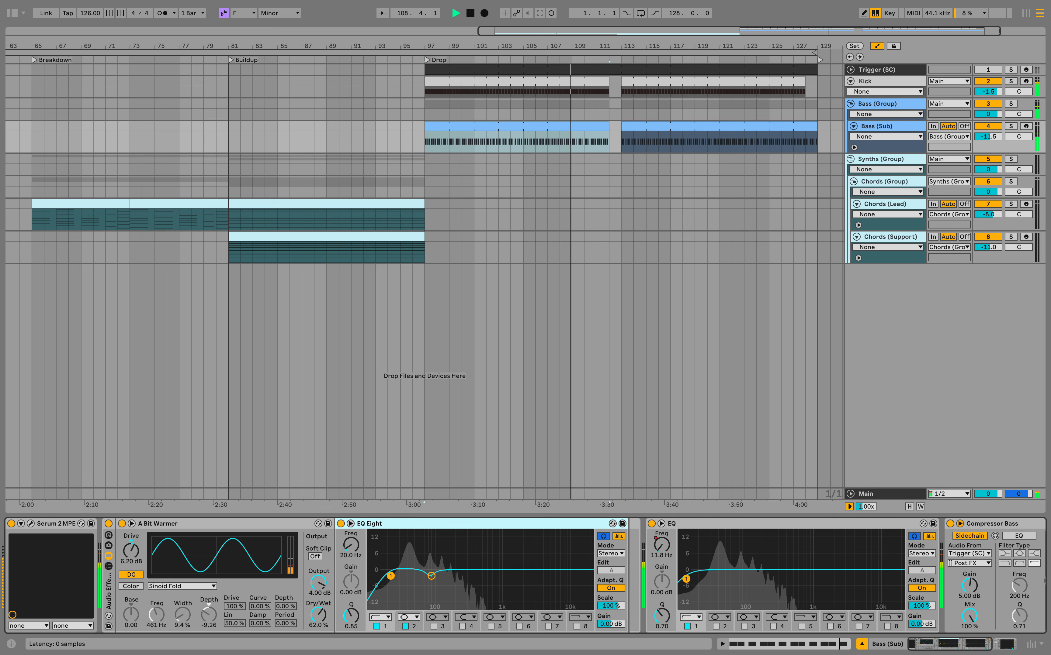
pyautogui.click(108, 524)
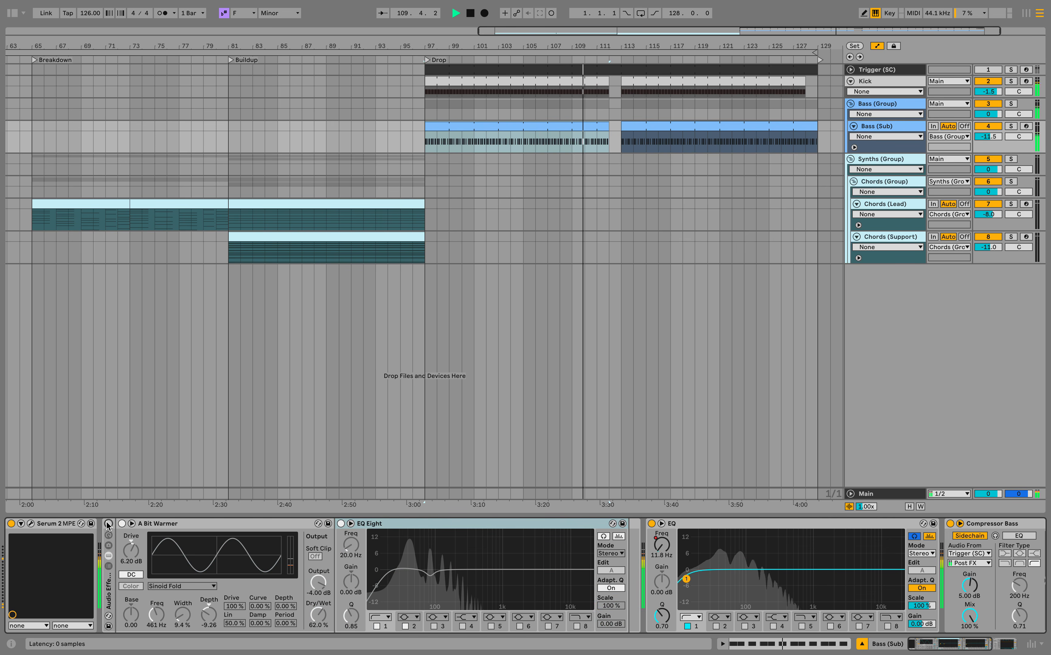
pyautogui.click(108, 524)
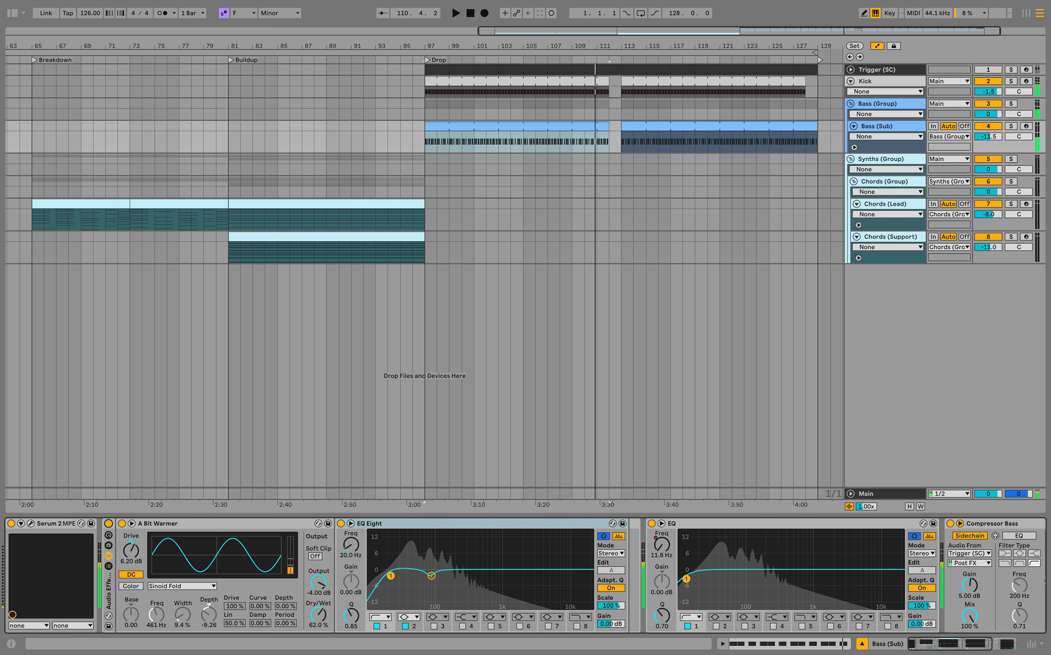
# Step: Play Bass (Sub) soloed from bar 97, stop playback and turn off its Compressor Bass
pyautogui.click(1011, 126)
pyautogui.press('space')
pyautogui.click(217, 524)
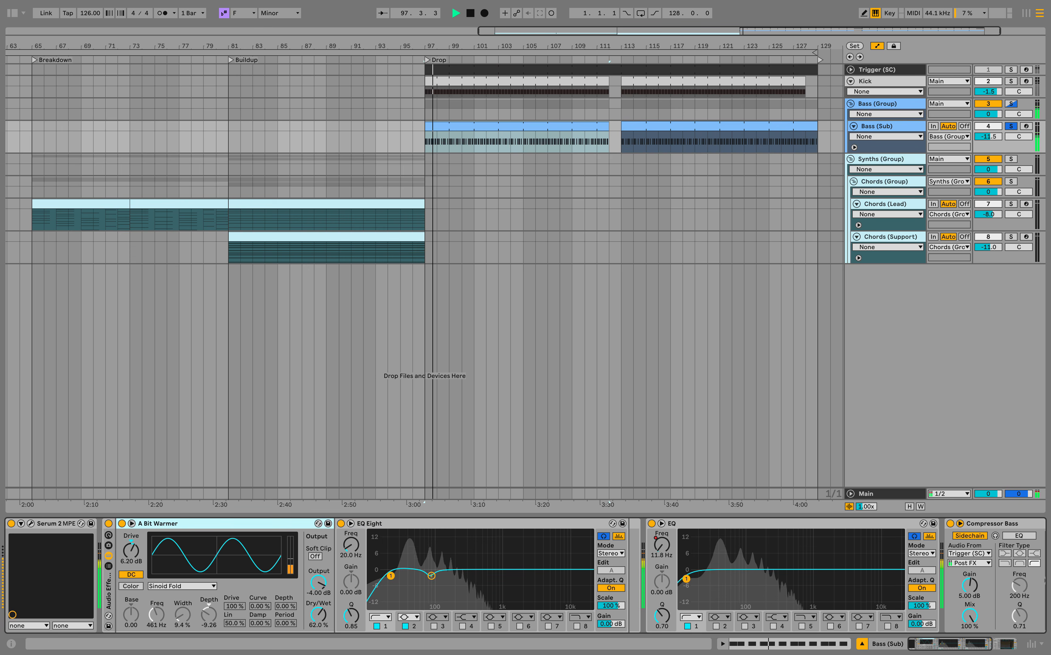
pyautogui.hscroll(2, 216, 563)
pyautogui.hscroll(5, 657, 564)
pyautogui.press('space')
pyautogui.click(657, 523)
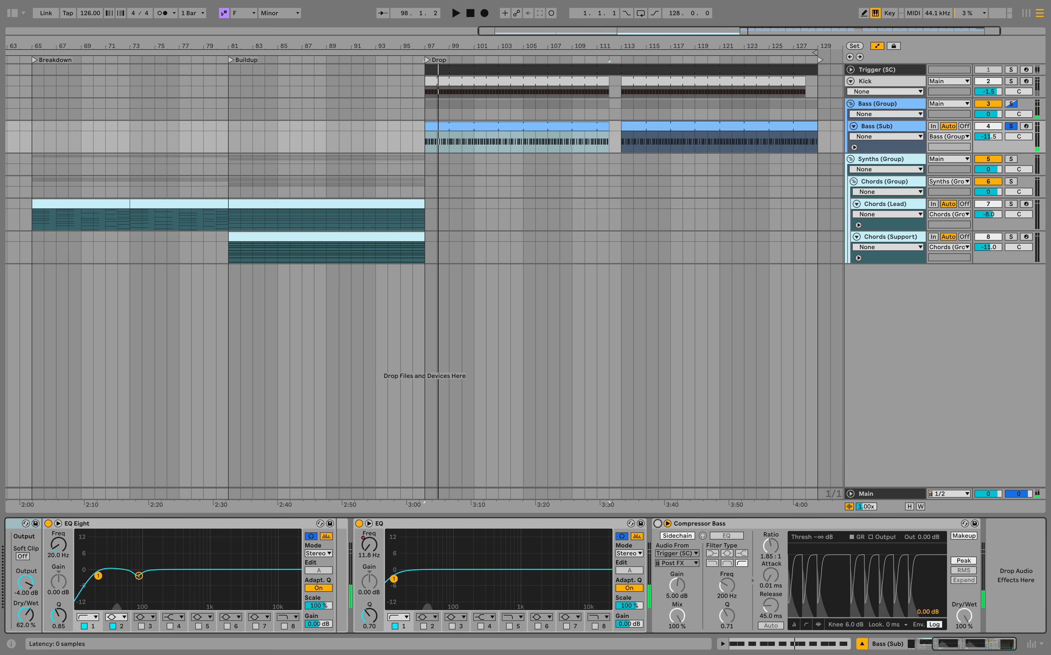
# Step: Play soloed Bass (Sub), compare A Bit Warmer off and on, and audition band 2 of its EQ Eight with a higher gain
pyautogui.hscroll(-6, 657, 524)
pyautogui.press('space')
pyautogui.click(122, 524)
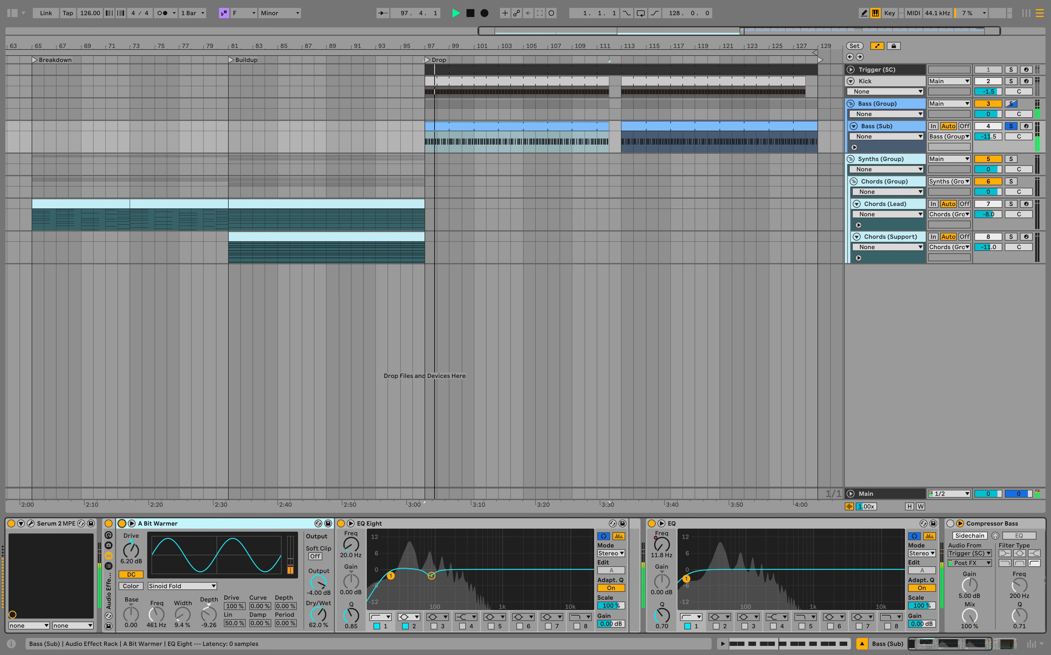
pyautogui.click(121, 524)
pyautogui.click(122, 524)
pyautogui.click(122, 524)
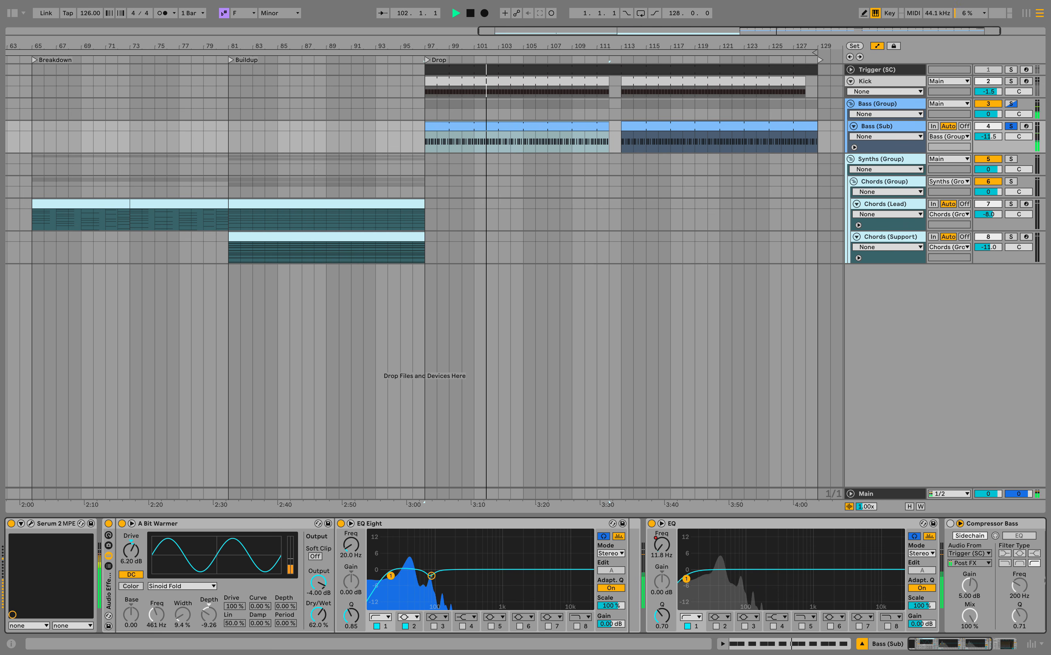
pyautogui.click(431, 576)
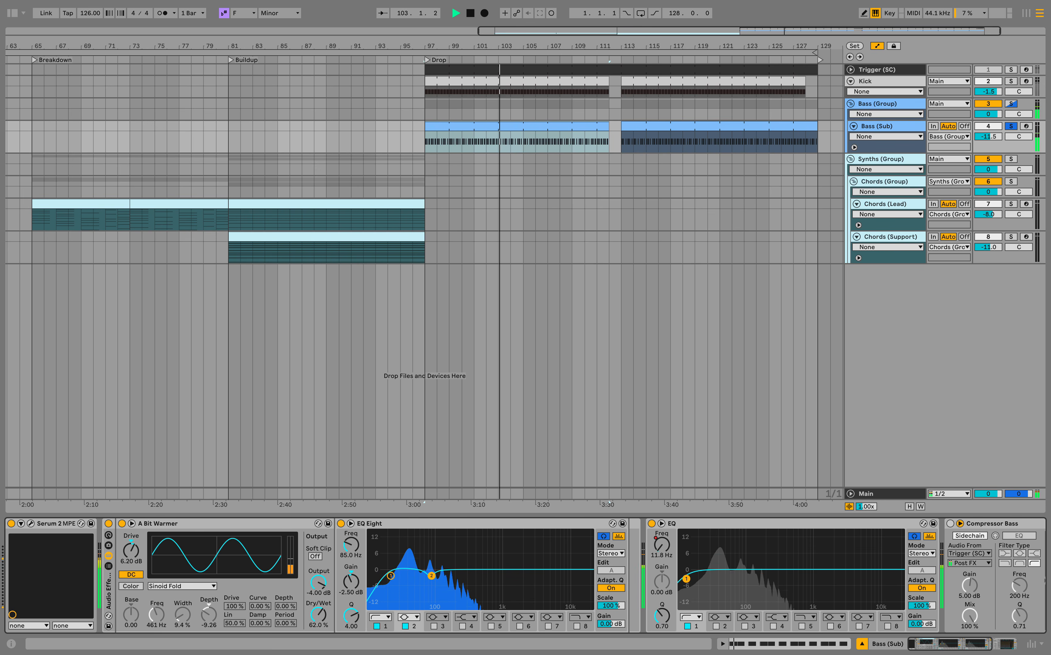
pyautogui.moveTo(431, 576); pyautogui.dragTo(431, 532)
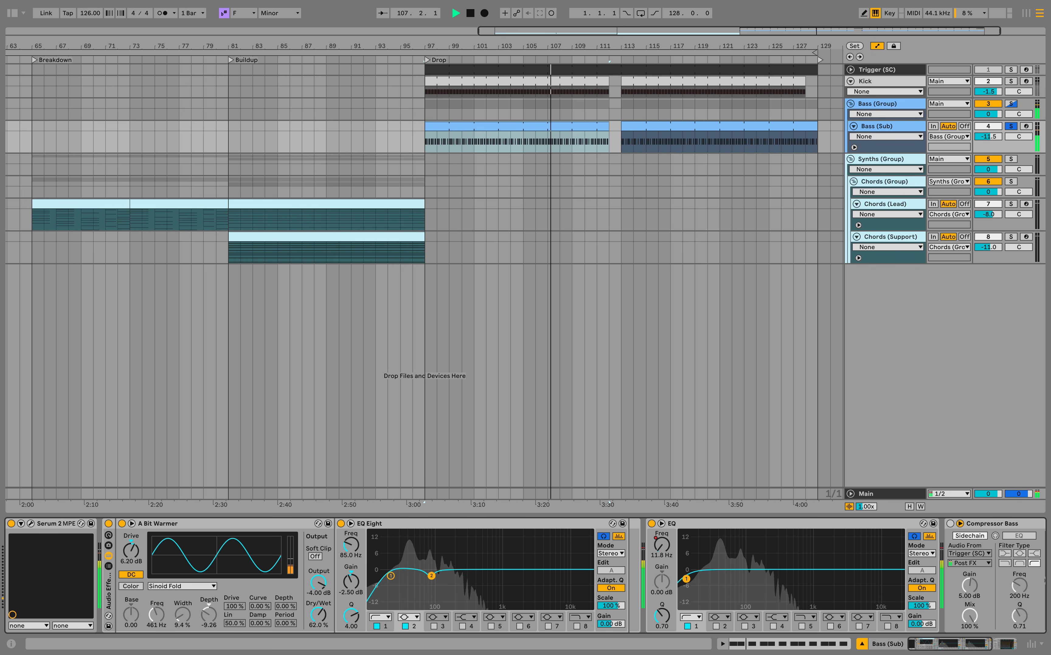
# Step: Turn off the Bass (Sub) solo, turn its Compressor Bass on and restart playback from bar 97
pyautogui.hscroll(5, 706, 583)
pyautogui.hscroll(1, 711, 584)
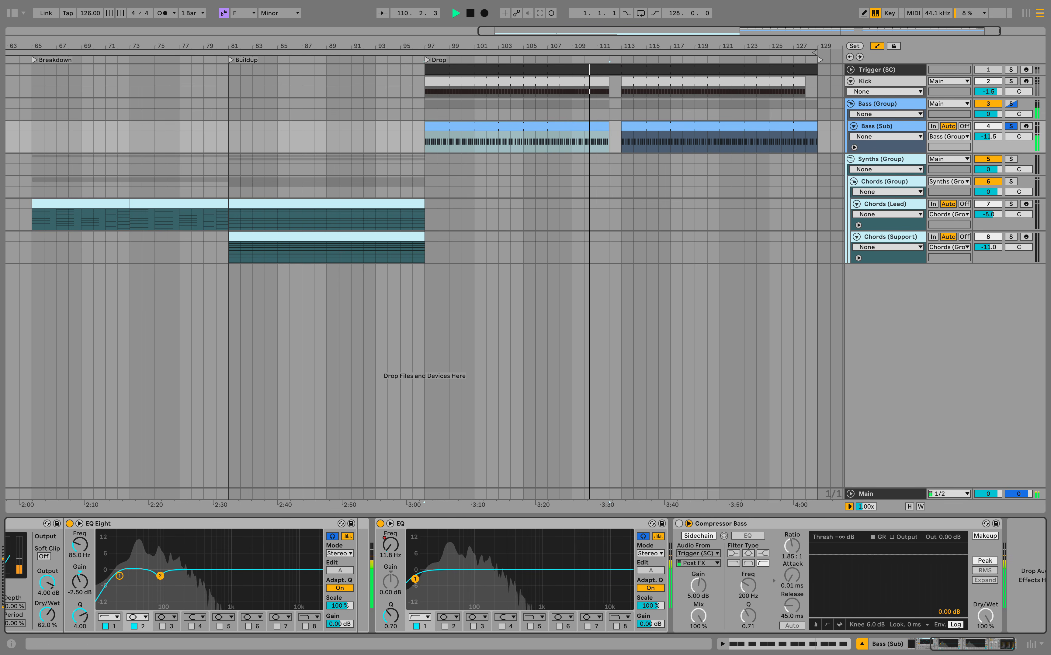
pyautogui.click(1010, 126)
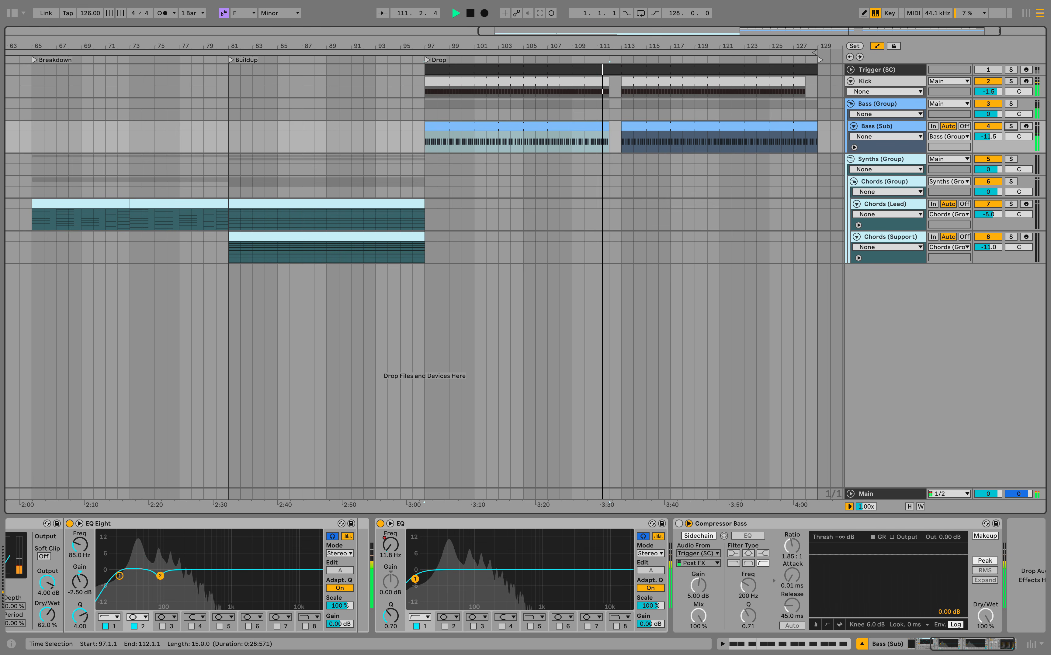
pyautogui.click(679, 524)
pyautogui.press('space')
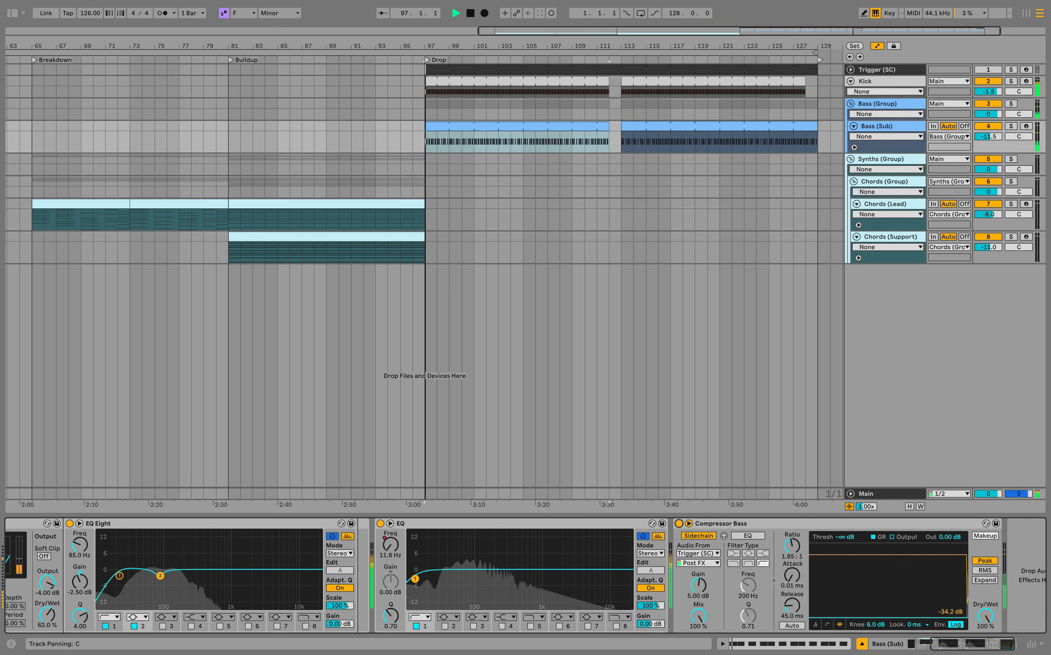
# Step: Solo Bass (Sub) and Kick together, try a Compressor Bass ratio of inf : 1, undo it and end the solo
pyautogui.click(1010, 126)
pyautogui.keyDown('super'); pyautogui.click(1010, 81); pyautogui.keyUp('super')
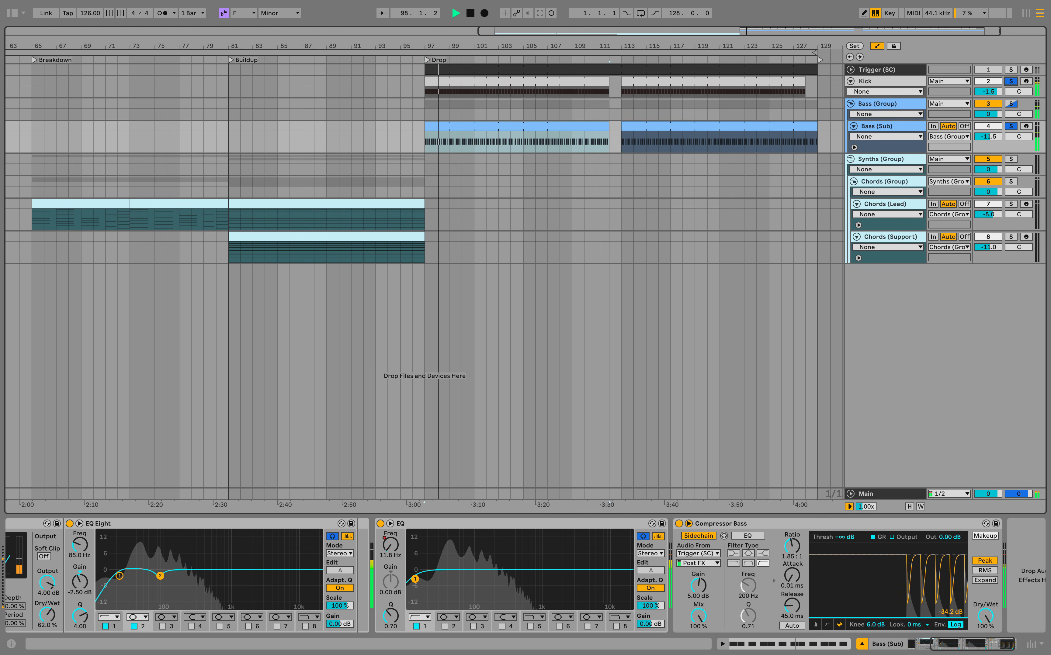
pyautogui.moveTo(791, 547); pyautogui.dragTo(791, 468)
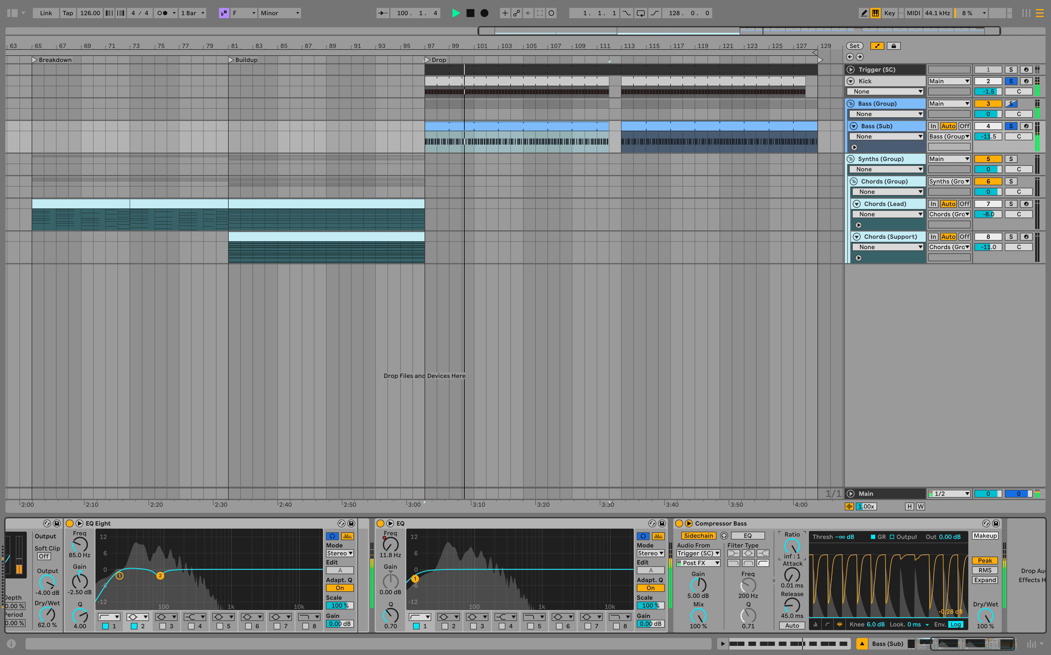
pyautogui.press('super+z')
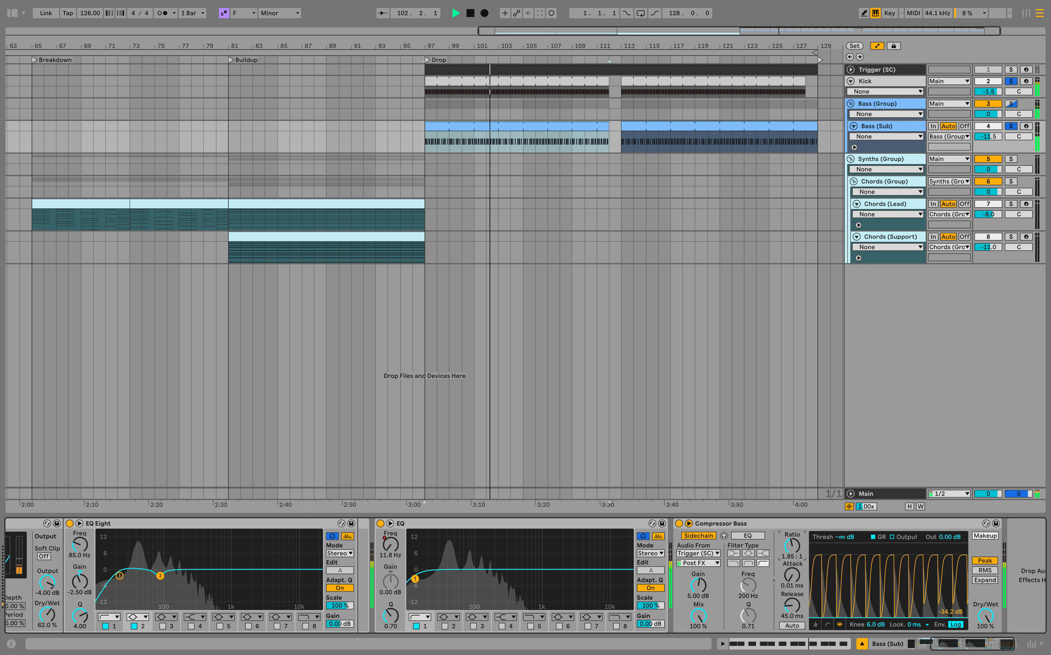
pyautogui.click(1010, 126)
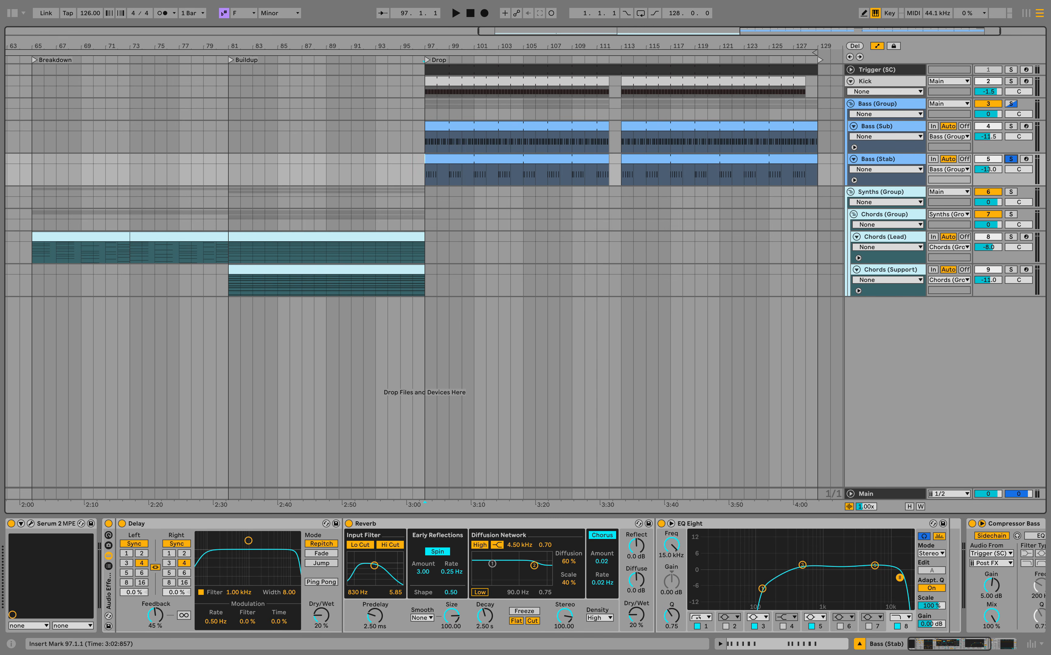
# Step: Play Bass (Stab) soloed while examining its clip notes and its Serum 2 patch
pyautogui.doubleClick(516, 159)
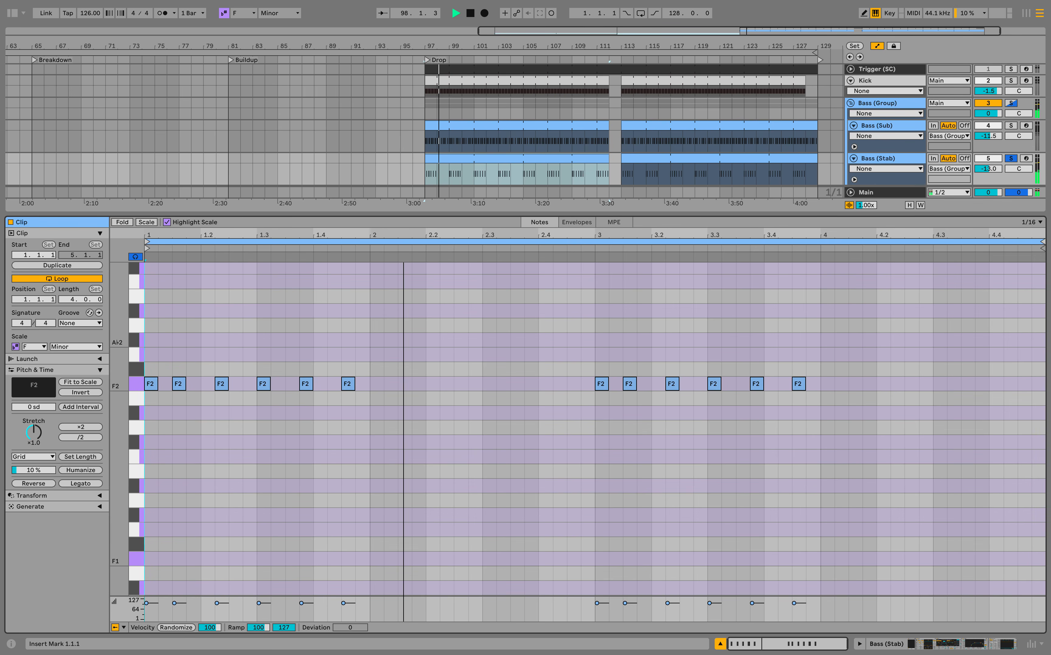
pyautogui.click(595, 355)
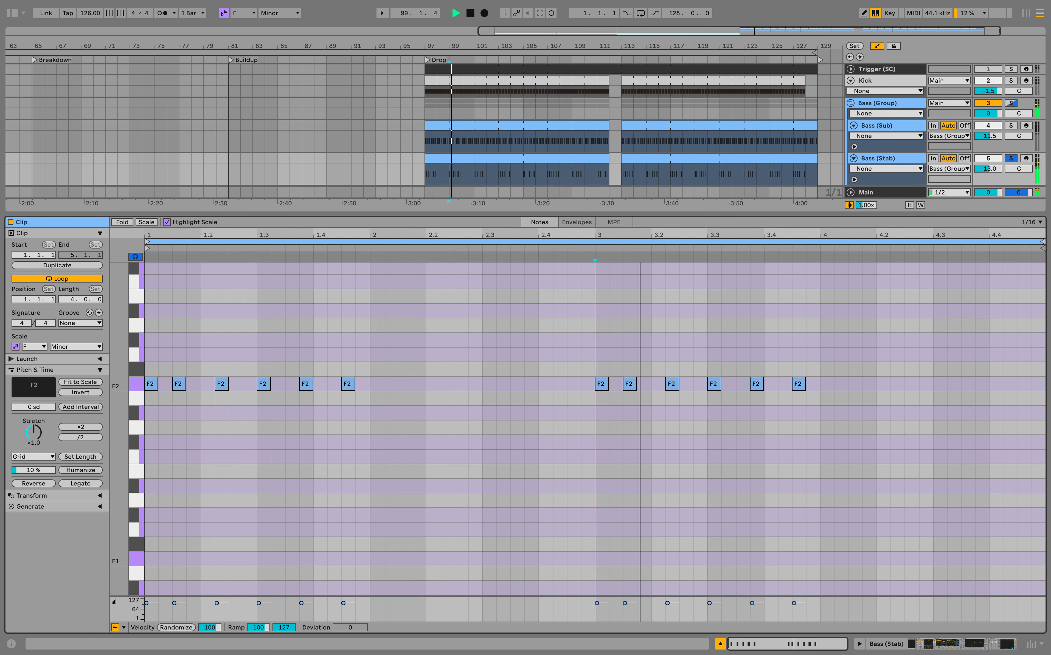
pyautogui.click(719, 644)
pyautogui.doubleClick(879, 159)
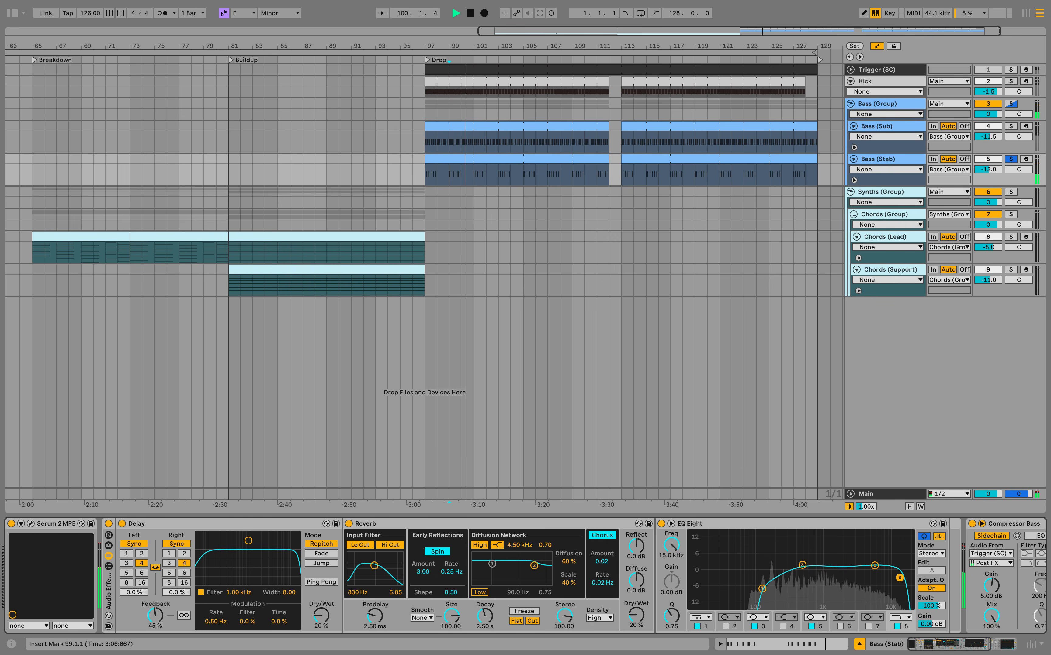
pyautogui.click(30, 523)
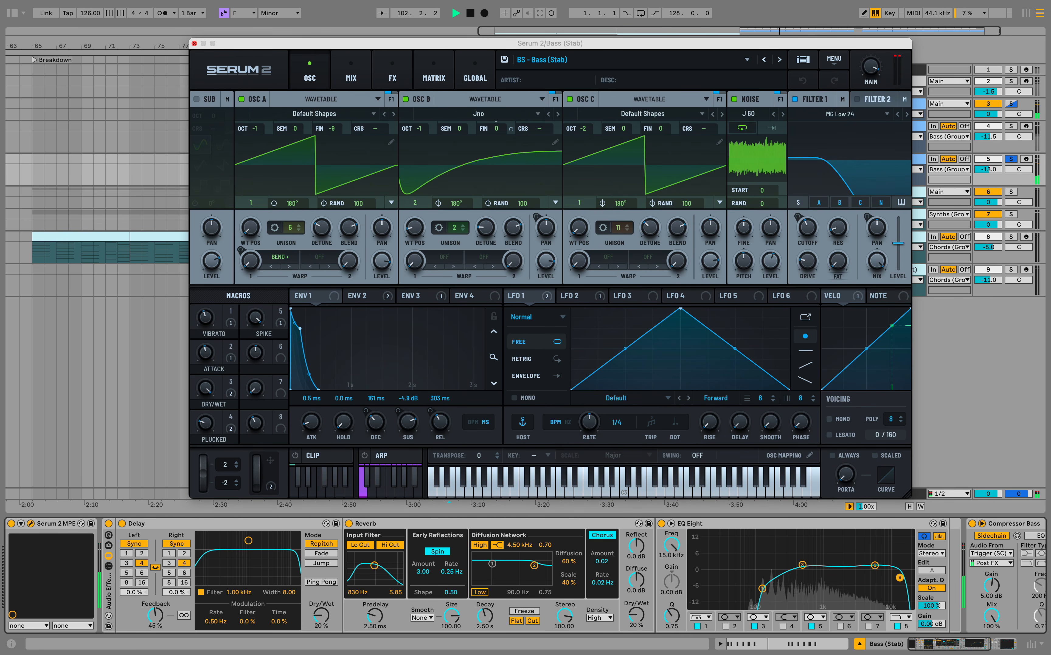
pyautogui.click(194, 43)
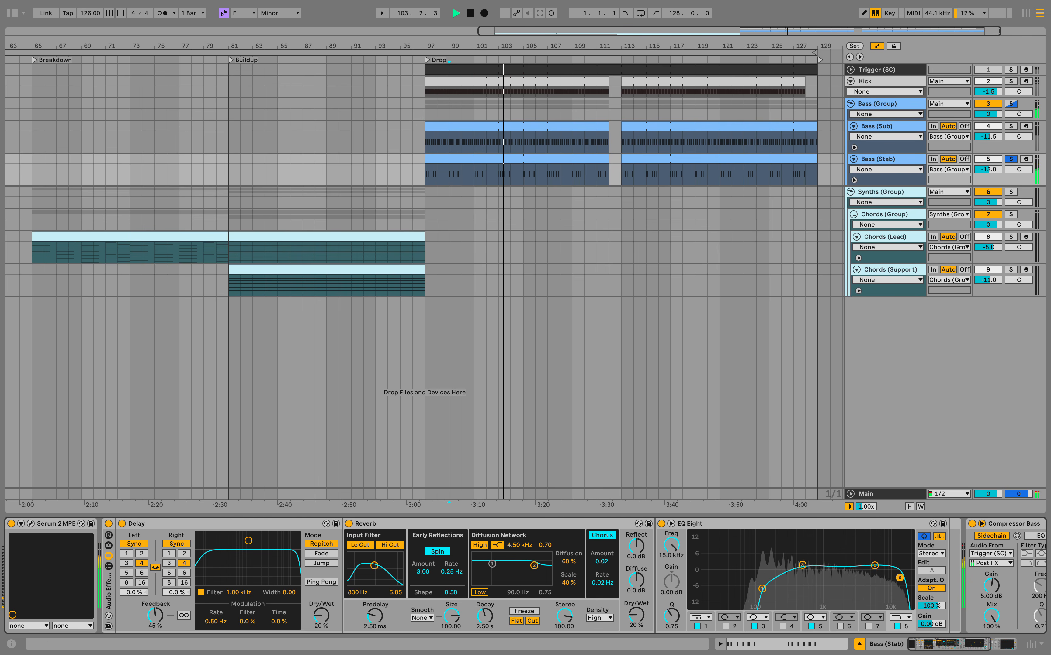
# Step: Compare Bass (Stab) with its Audio Effect Rack off and on, first with the other tracks and again soloed
pyautogui.click(1011, 159)
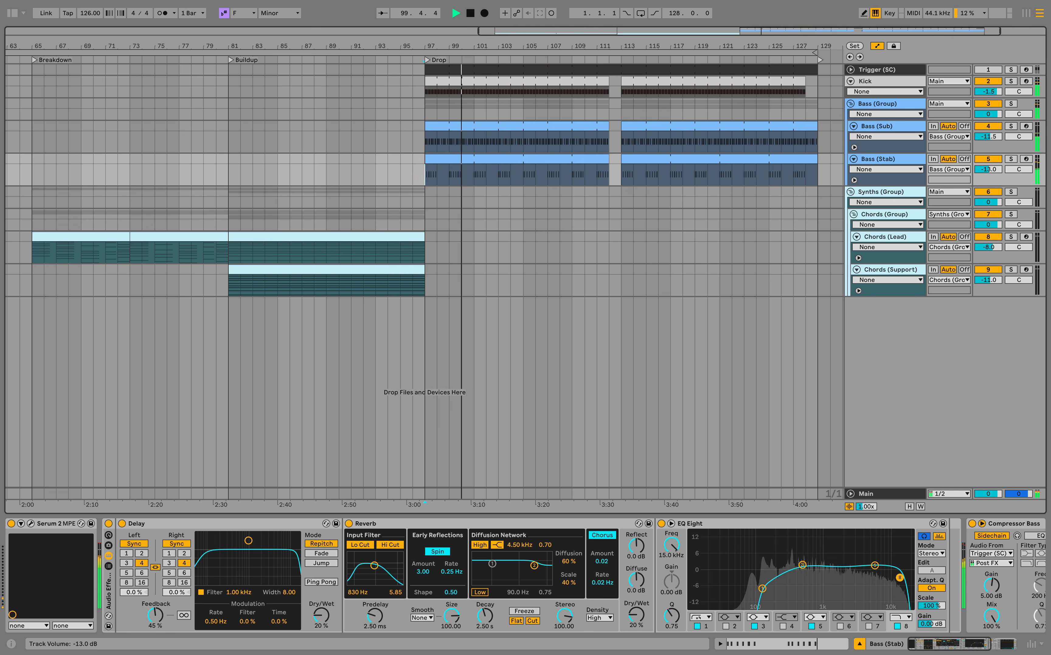
pyautogui.click(108, 524)
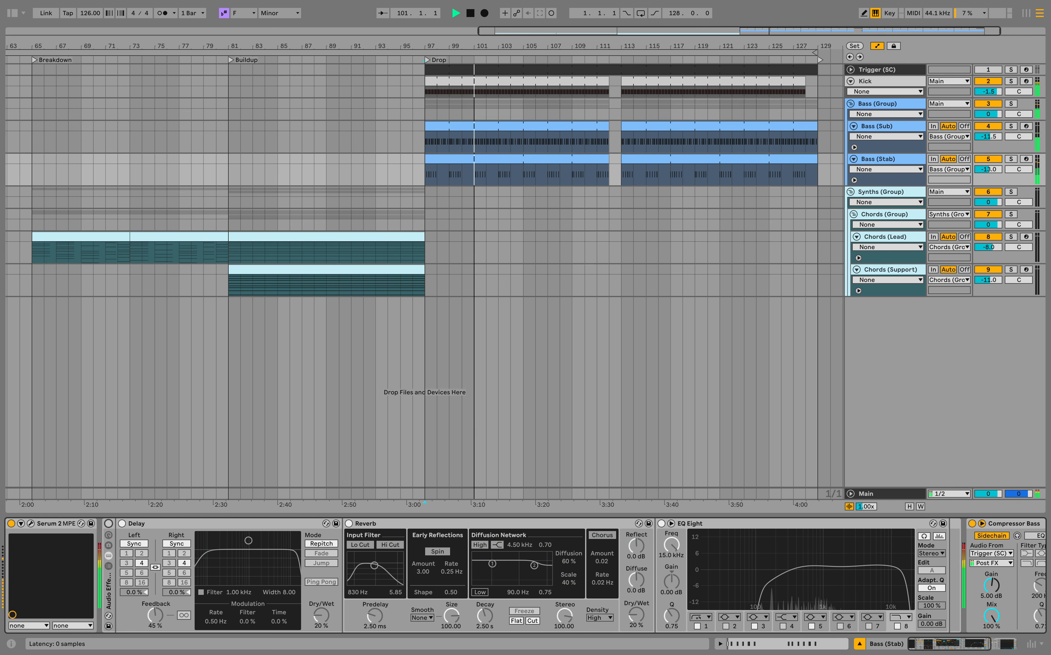
pyautogui.click(109, 524)
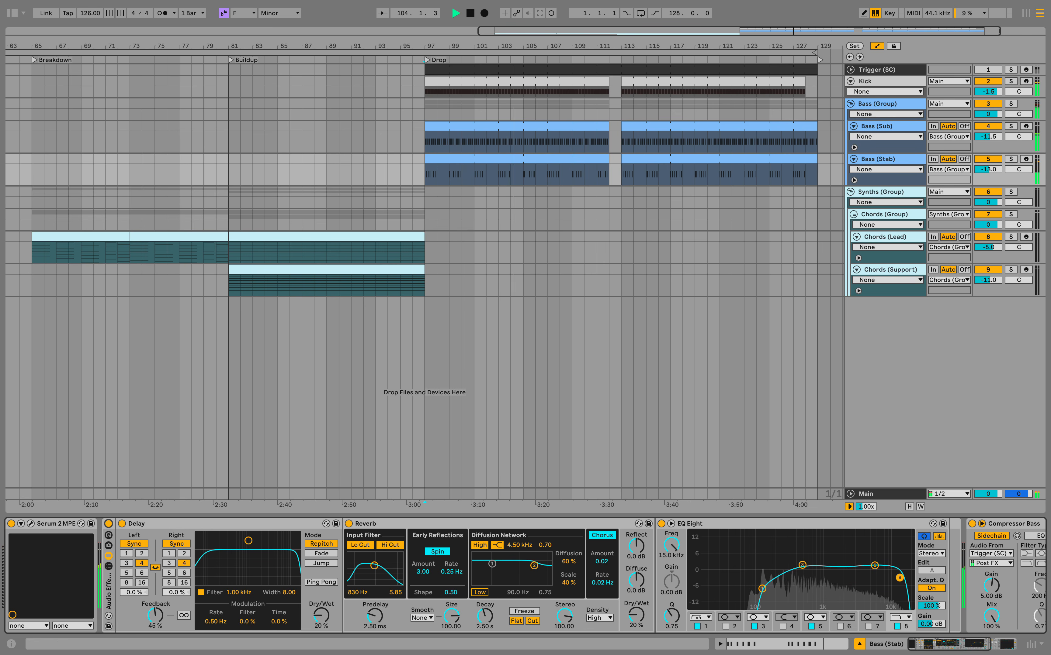
pyautogui.click(1010, 159)
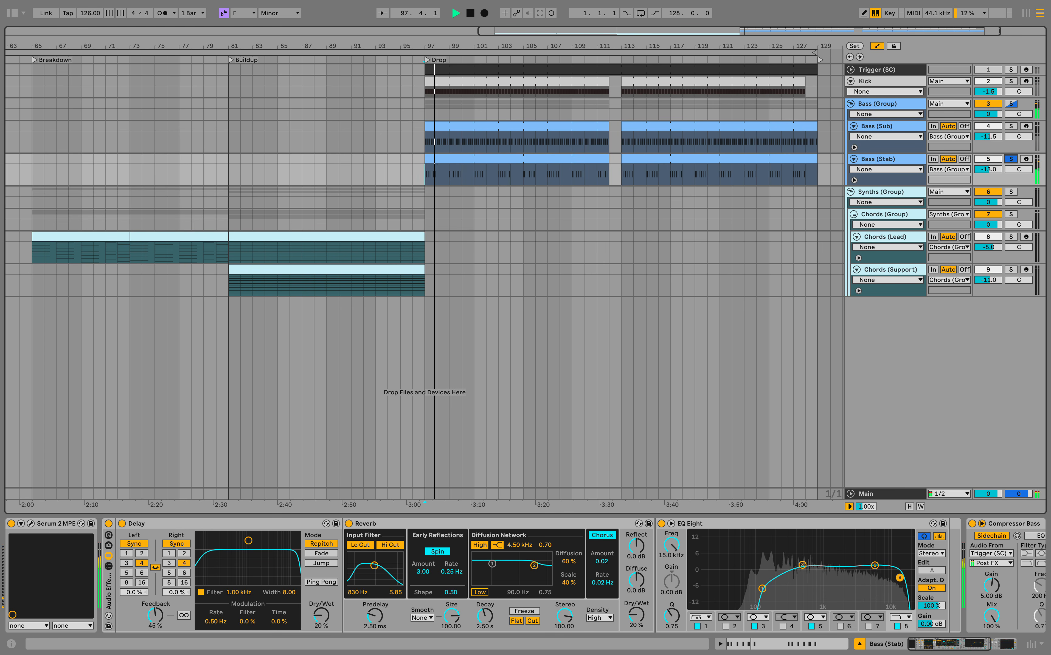
pyautogui.click(109, 523)
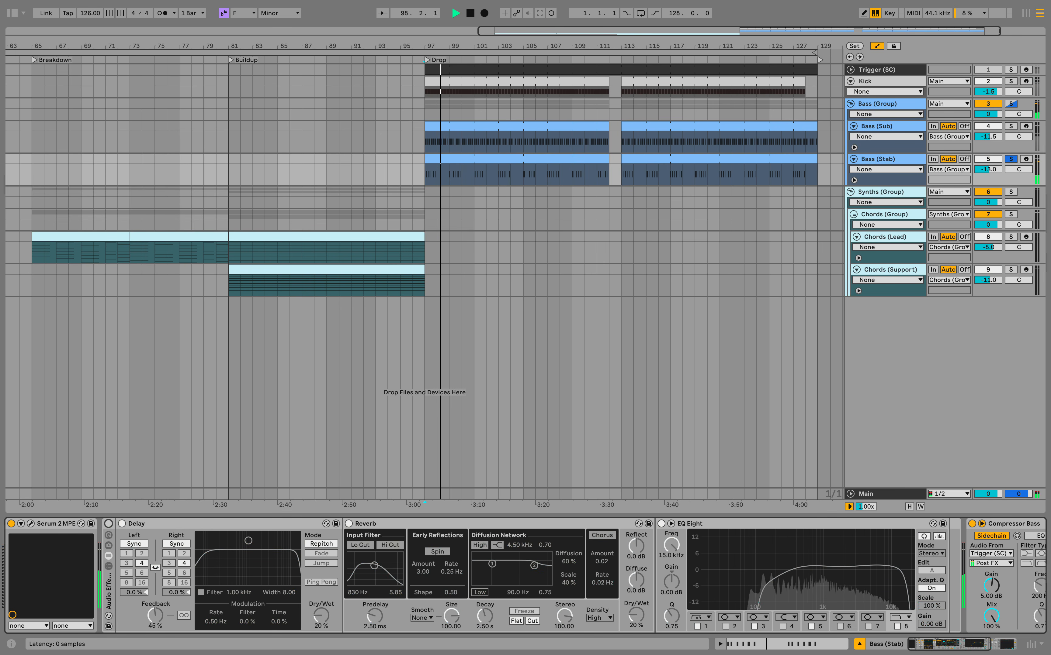
pyautogui.click(108, 524)
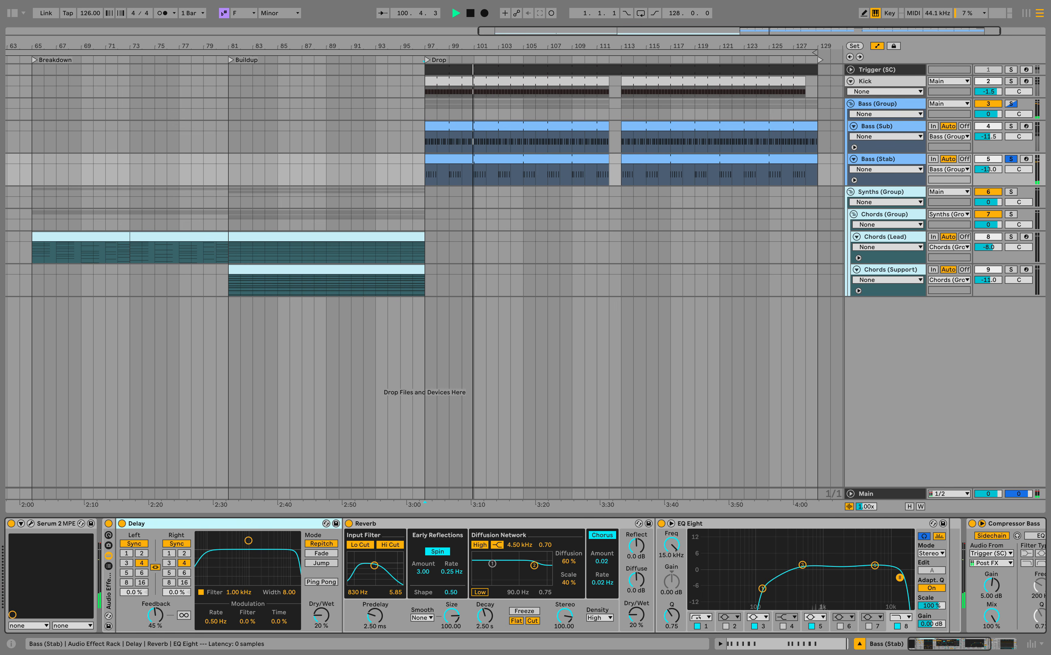
# Step: Examine the Bass (Stab) Reverb and audition the bands of its EQ Eight during playback from bar 97
pyautogui.click(366, 524)
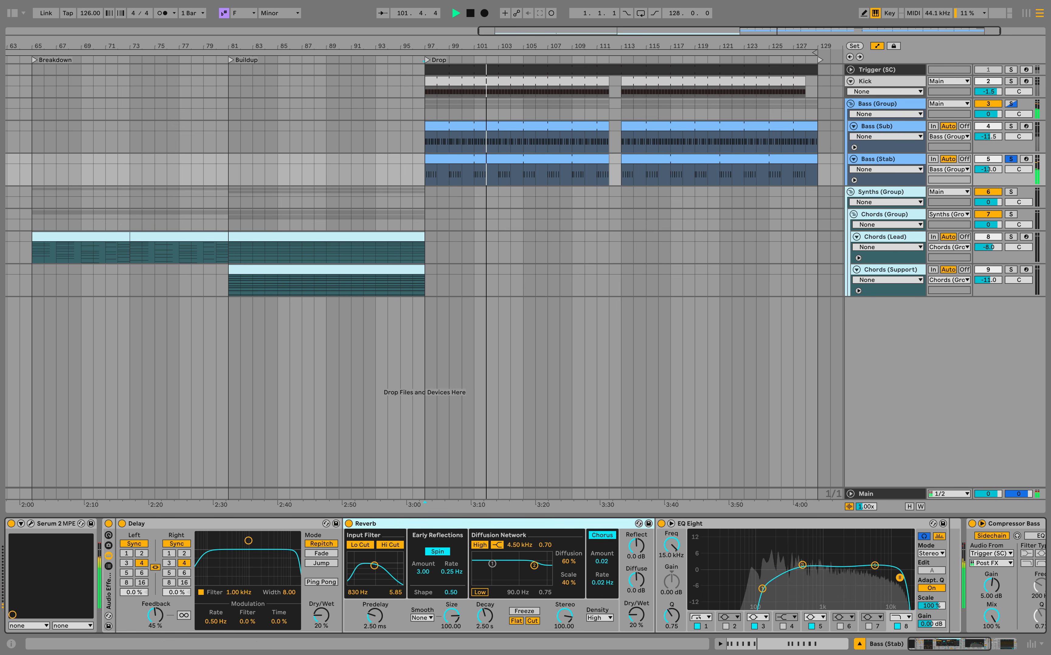
pyautogui.hscroll(5, 446, 591)
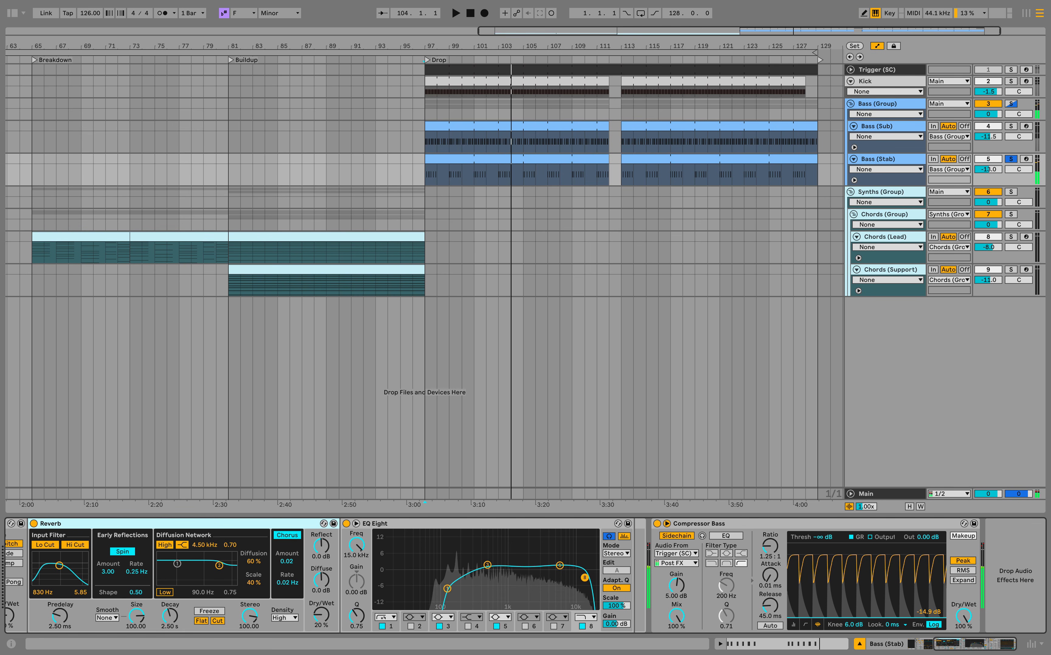
pyautogui.press('space')
pyautogui.click(447, 589)
pyautogui.press('space')
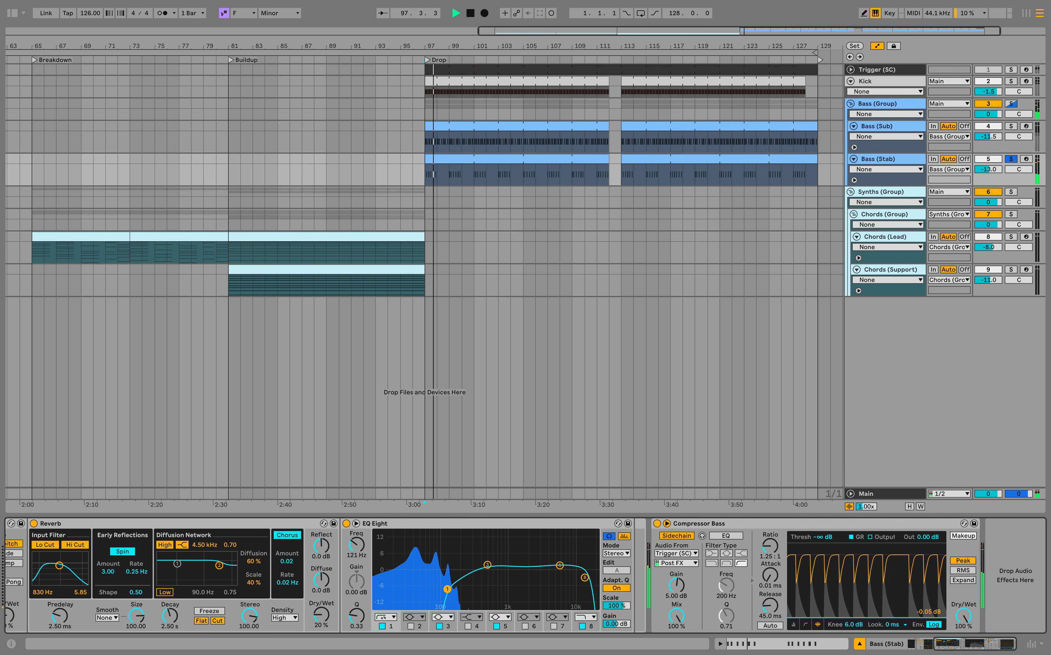
pyautogui.click(487, 565)
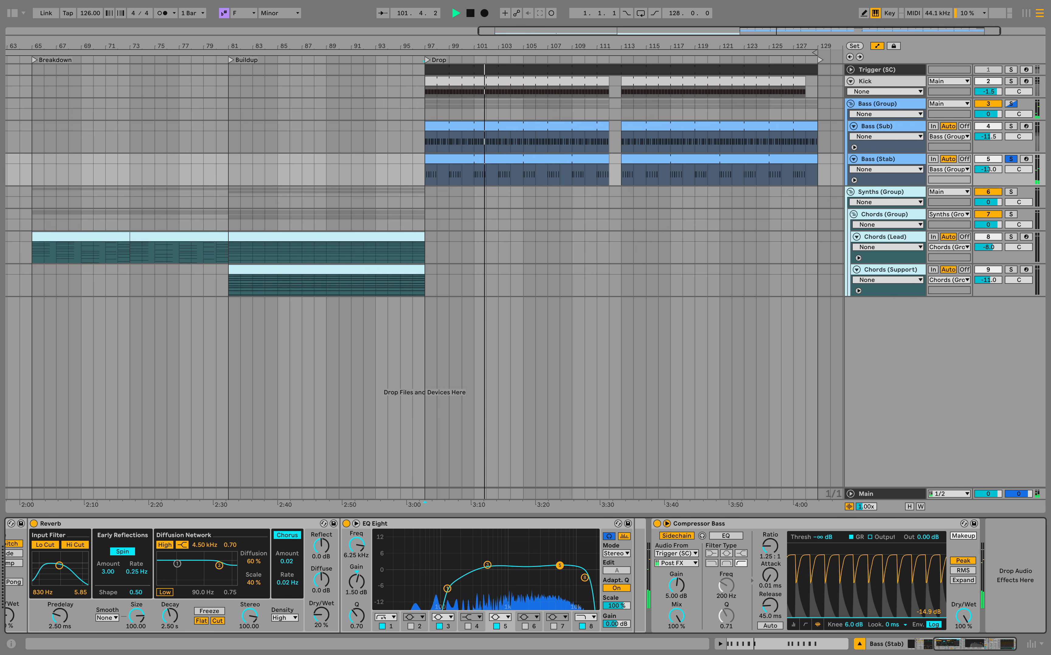
# Step: Play Bass (Stab) soloed with Kick, trying a Compressor Bass ratio of 1.85 : 1 and restoring 1.25 : 1
pyautogui.click(584, 578)
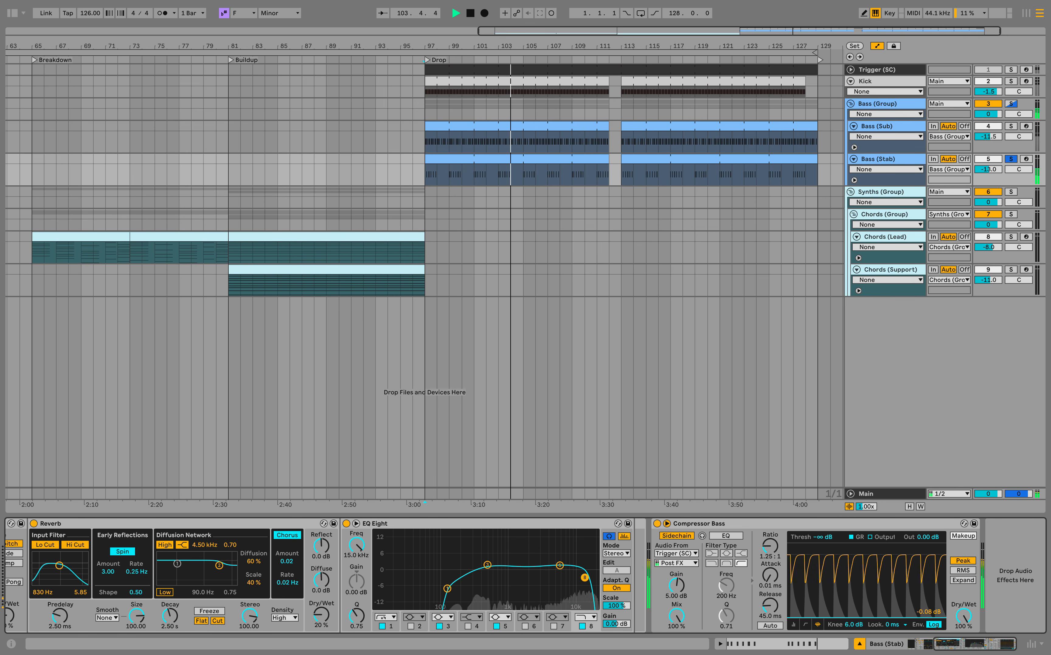
pyautogui.press('space')
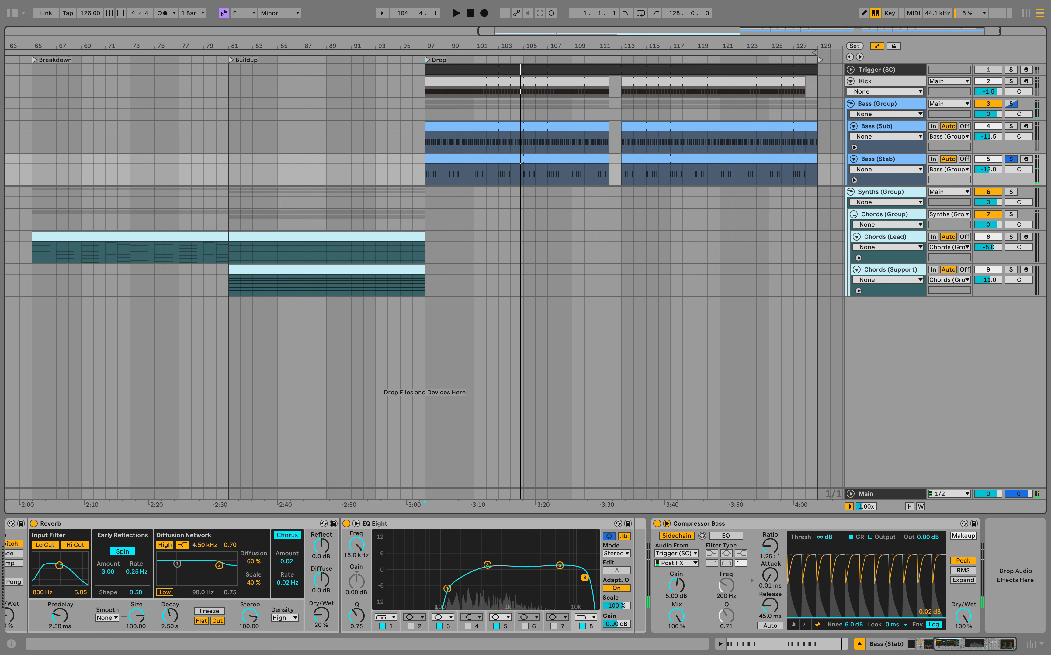
pyautogui.press('space')
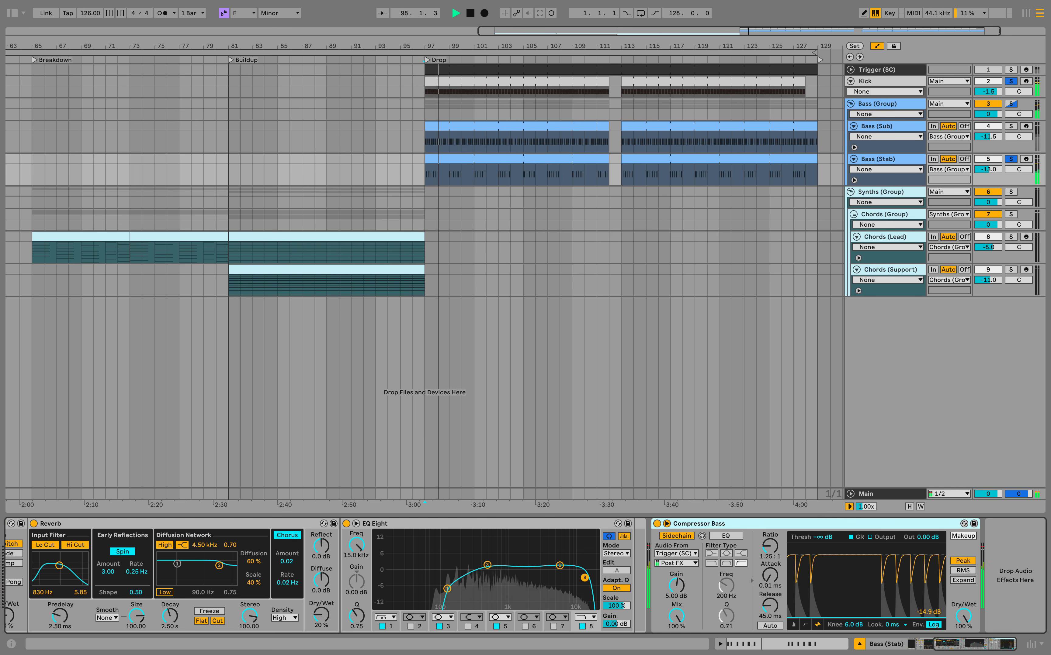
pyautogui.press('space')
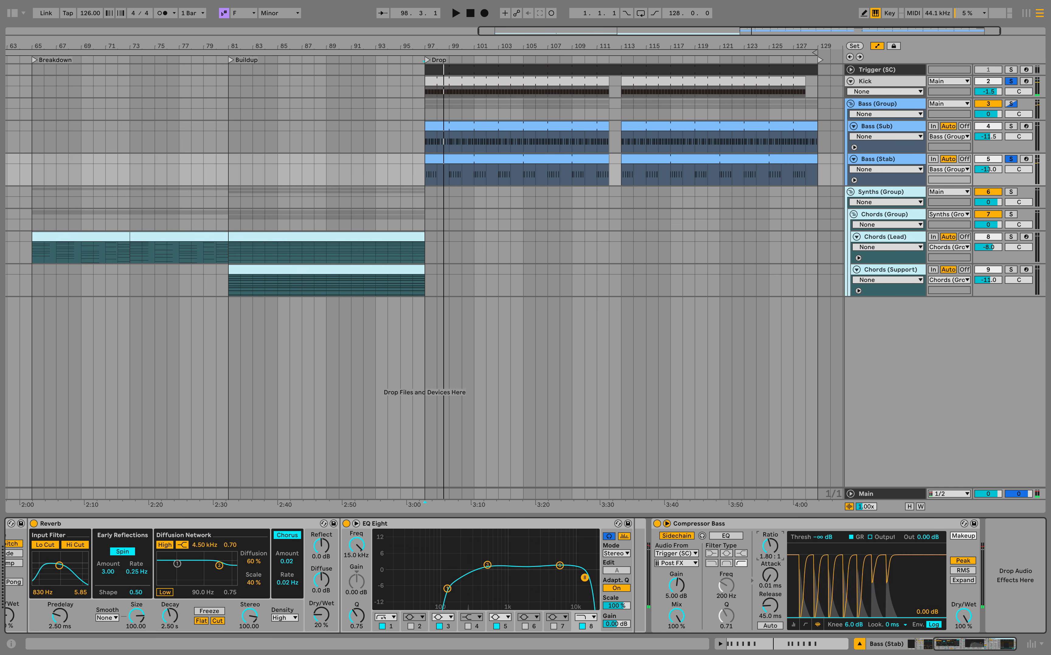
pyautogui.press('space')
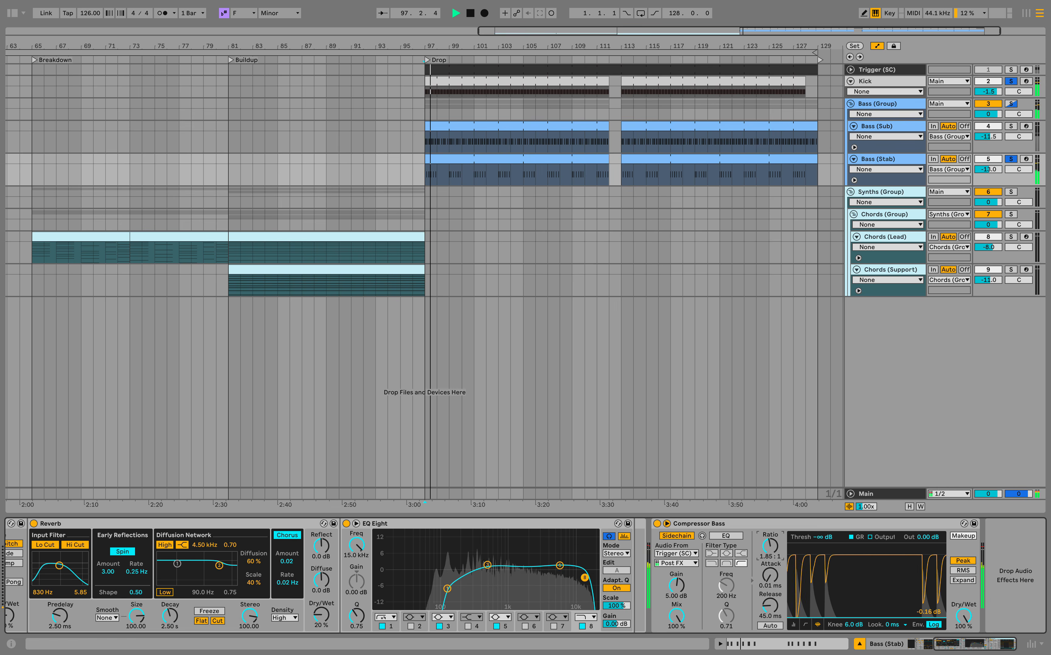
pyautogui.moveTo(770, 547); pyautogui.dragTo(771, 545)
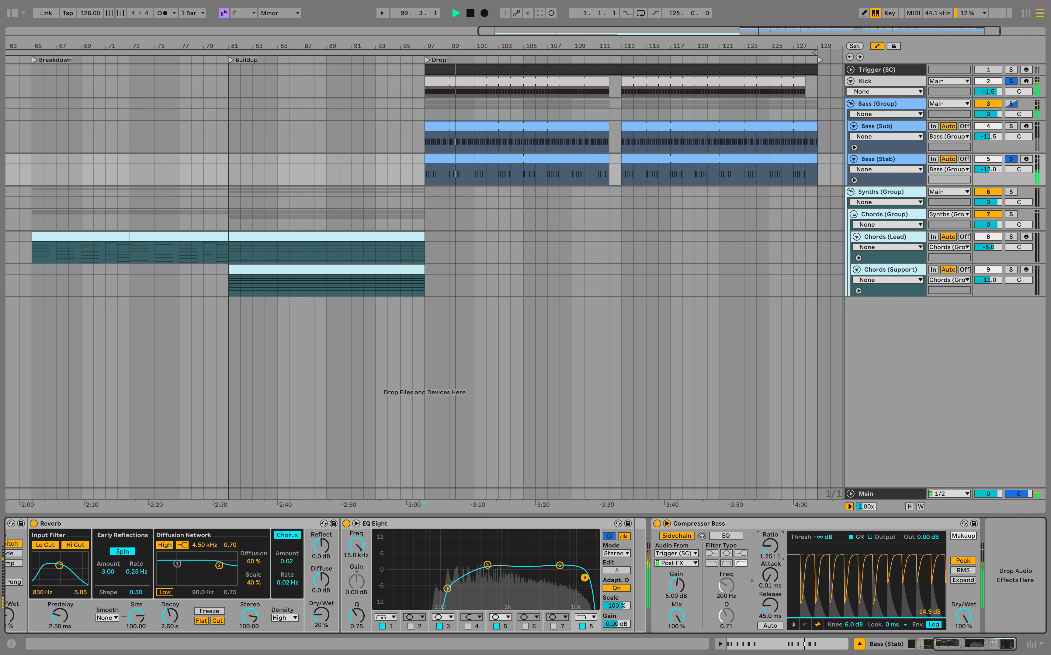
# Step: End the solo and play the full drop while examining the Bass (Stab) device chain from Delay to Compressor Bass
pyautogui.click(1011, 159)
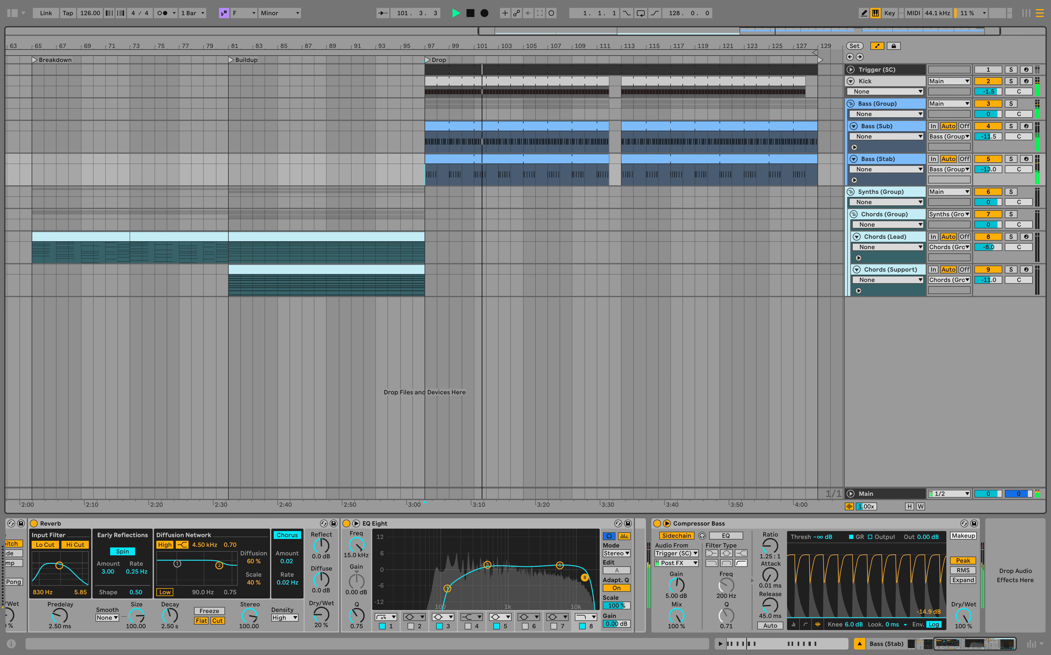
pyautogui.hscroll(-7, 492, 576)
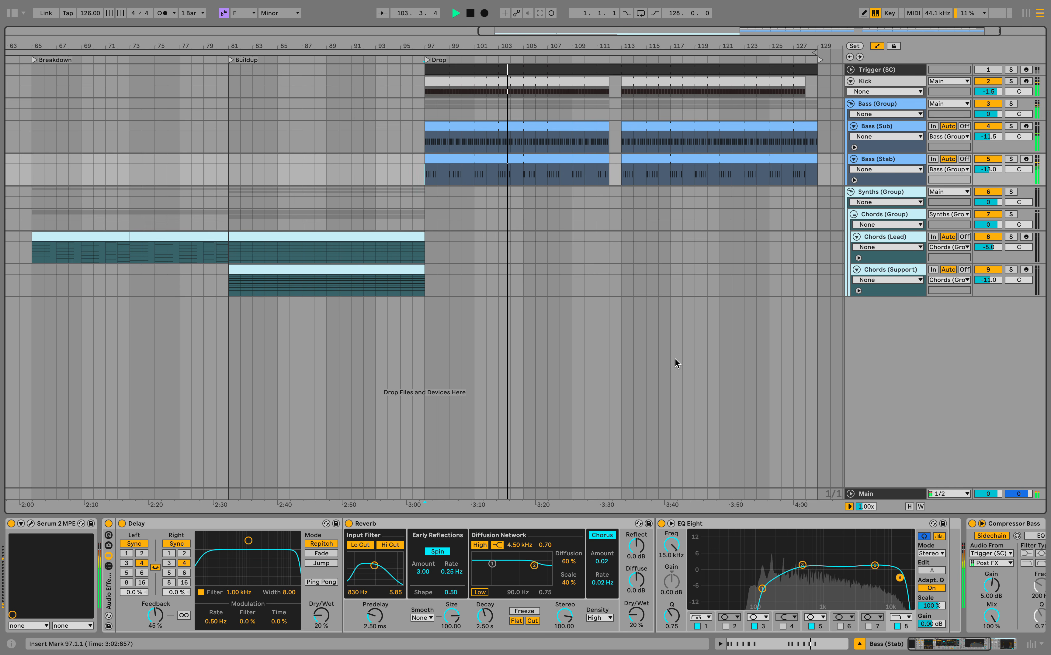
pyautogui.press('space')
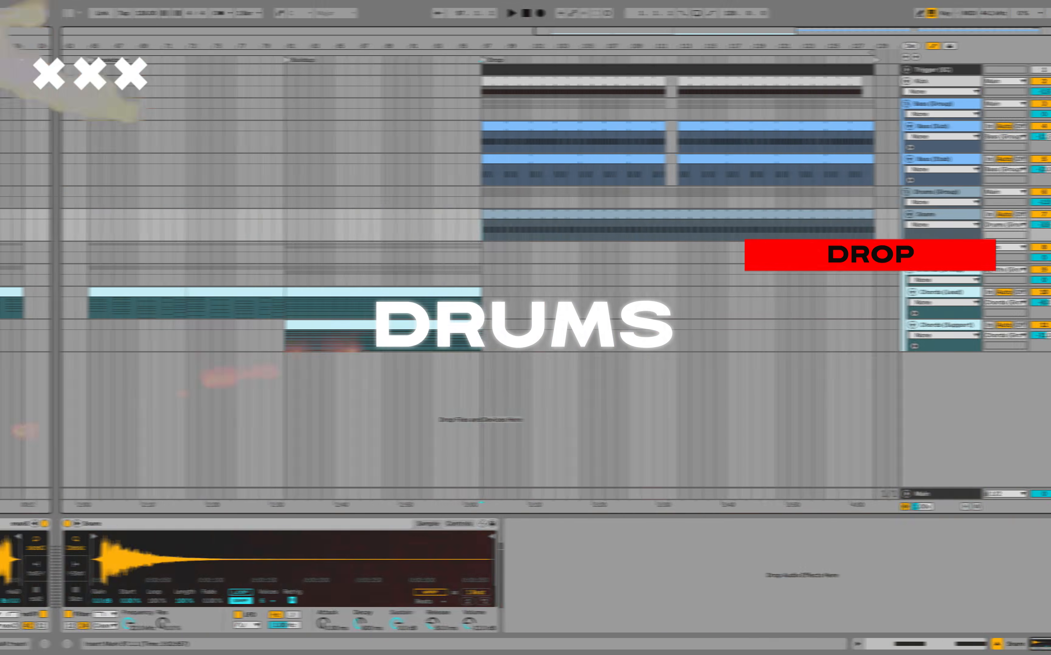
# Step: Play the drop with the Snare track and examine the notes of its clip
pyautogui.press('space')
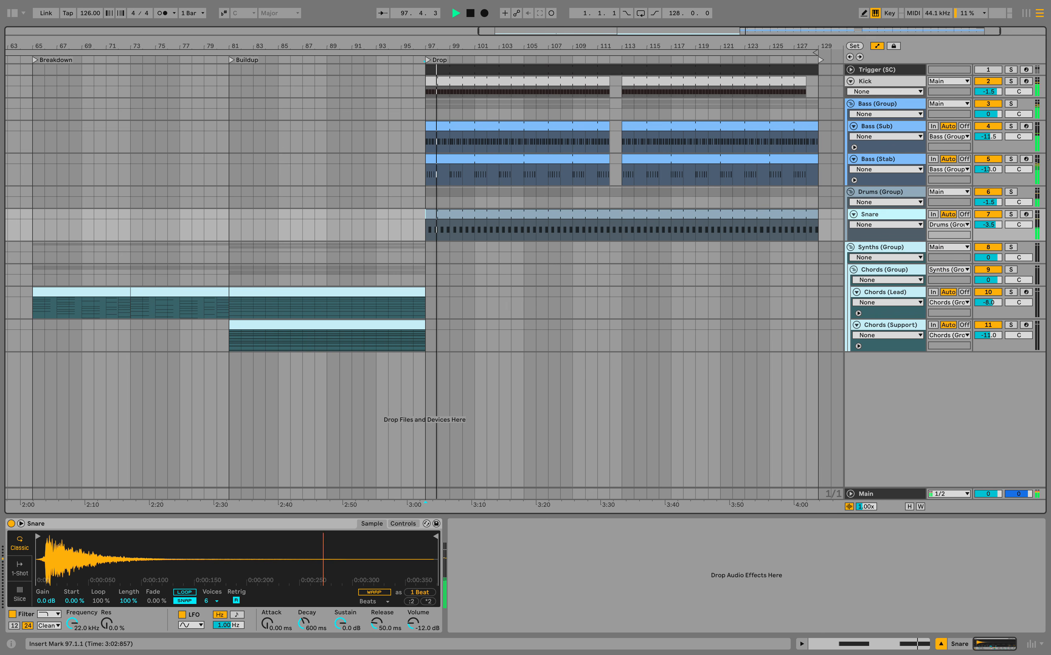
pyautogui.doubleClick(520, 214)
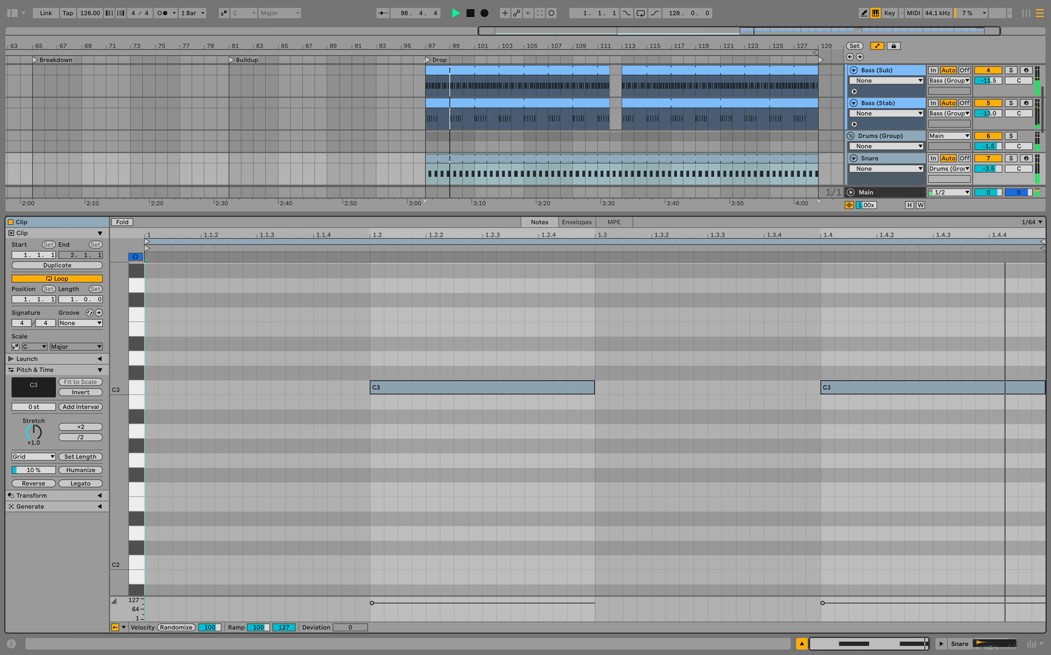
pyautogui.press('super+alt+l')
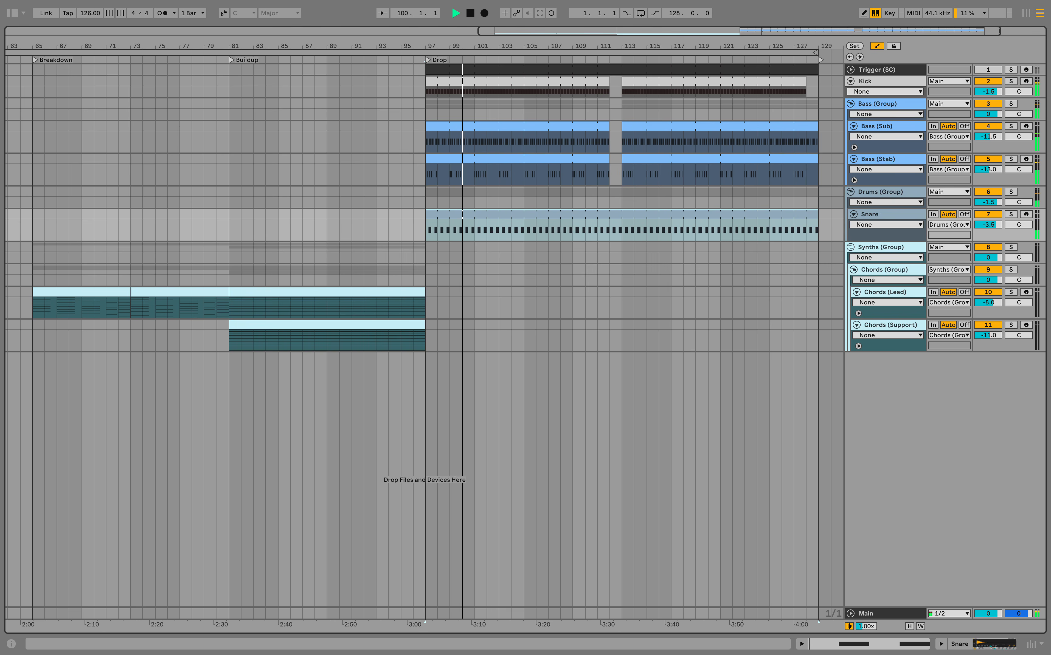
# Step: Solo Kick and Snare together to hear how they combine, and end the solo
pyautogui.click(1011, 81)
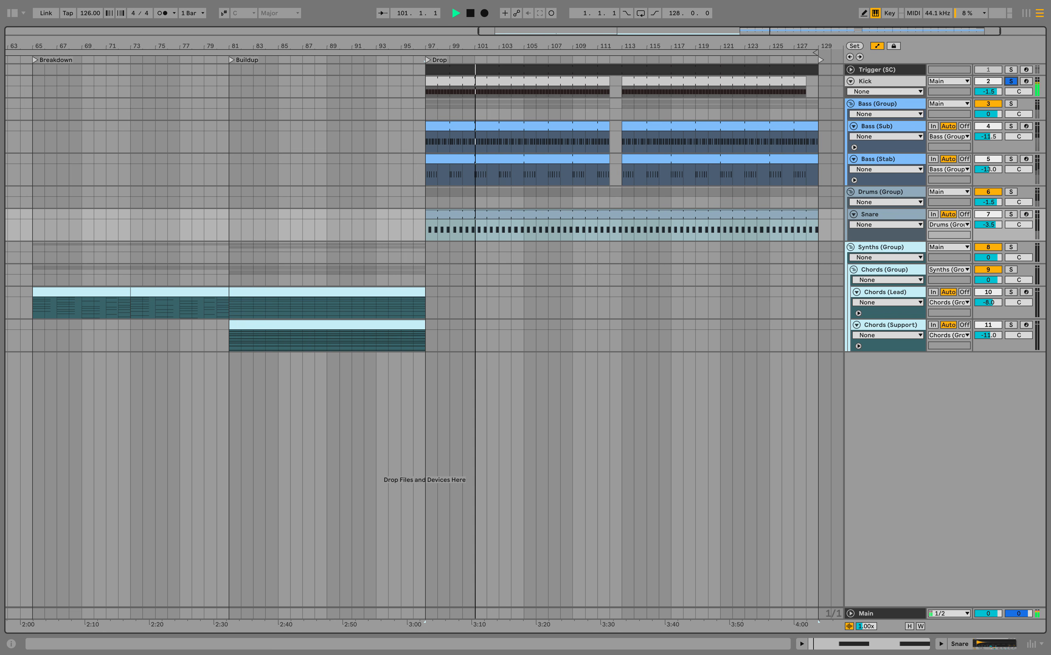
pyautogui.keyDown('super'); pyautogui.click(1011, 214); pyautogui.keyUp('super')
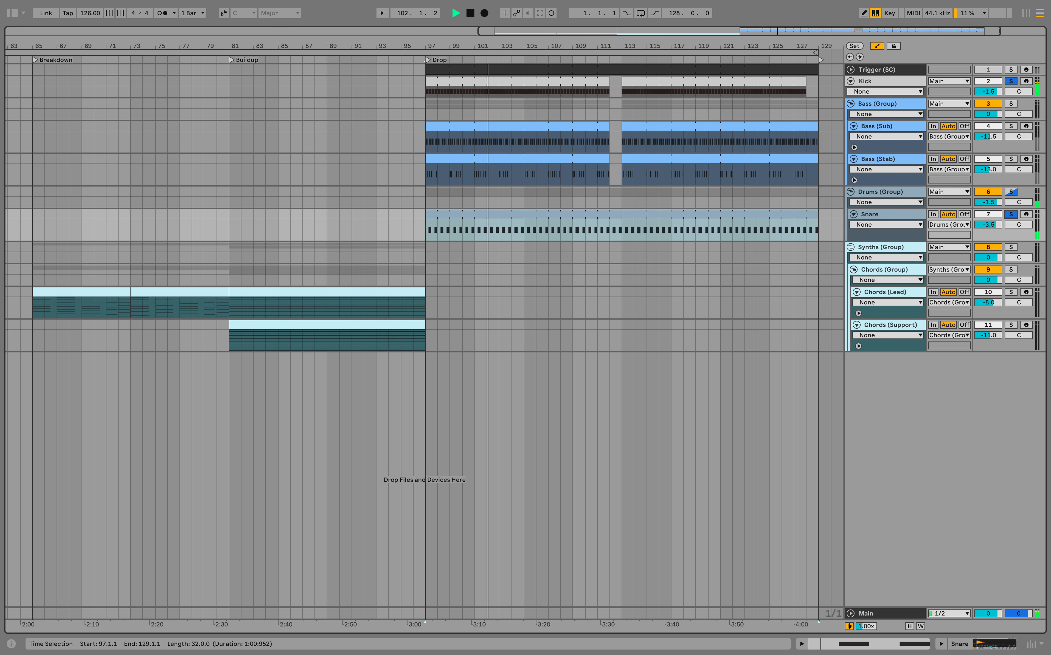
pyautogui.press('Escape')
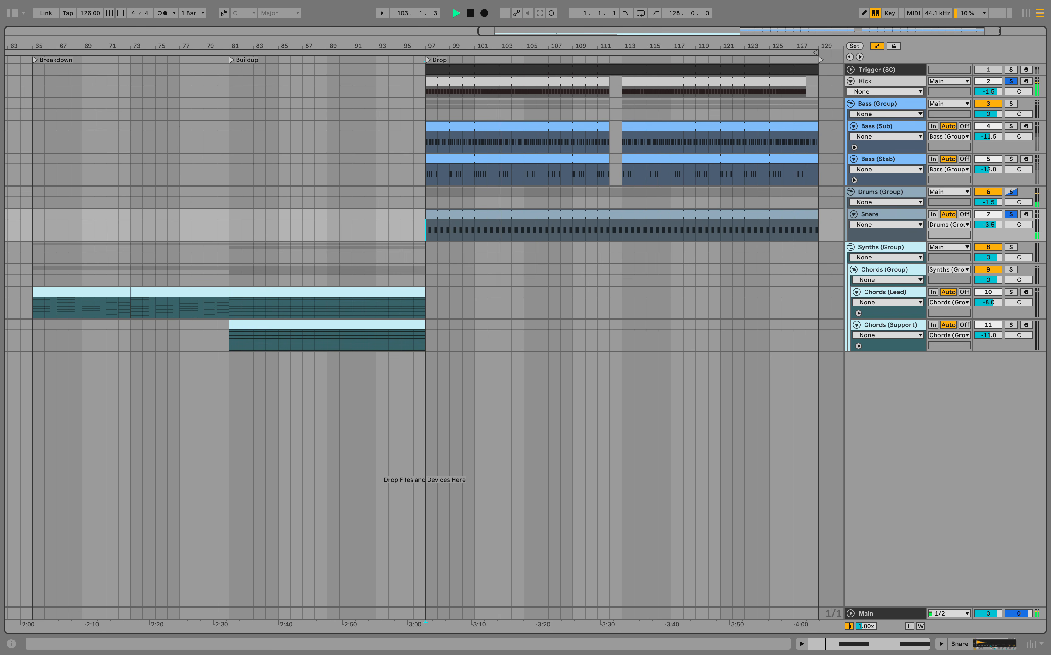
pyautogui.click(1010, 215)
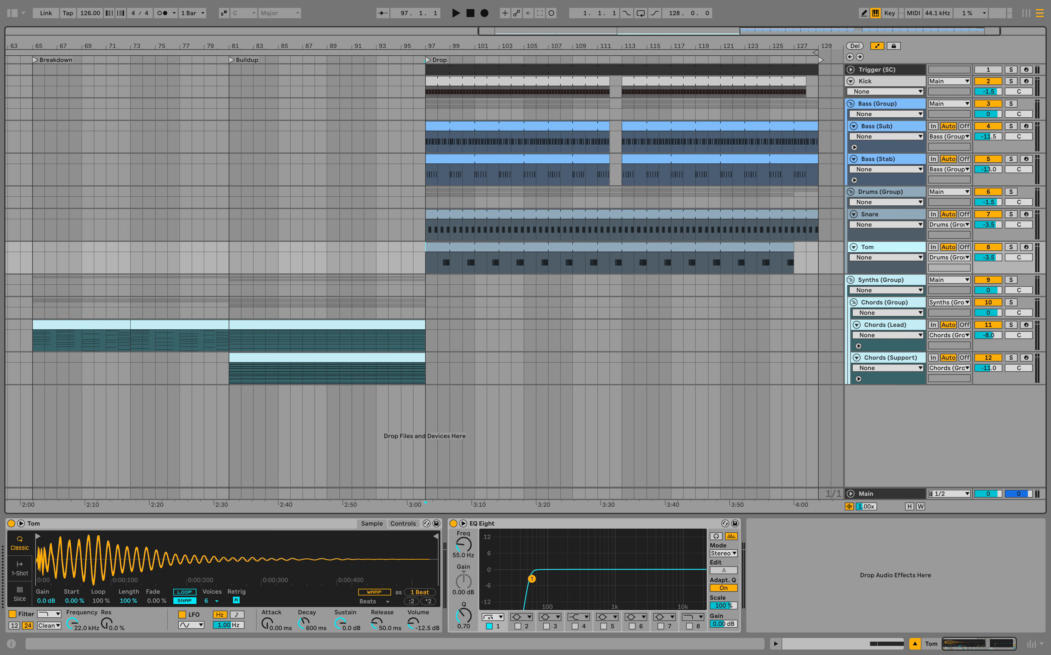
# Step: Play Tom in the drop, compare it with all tracks, soloed alone and soloed together with Kick
pyautogui.click(1010, 247)
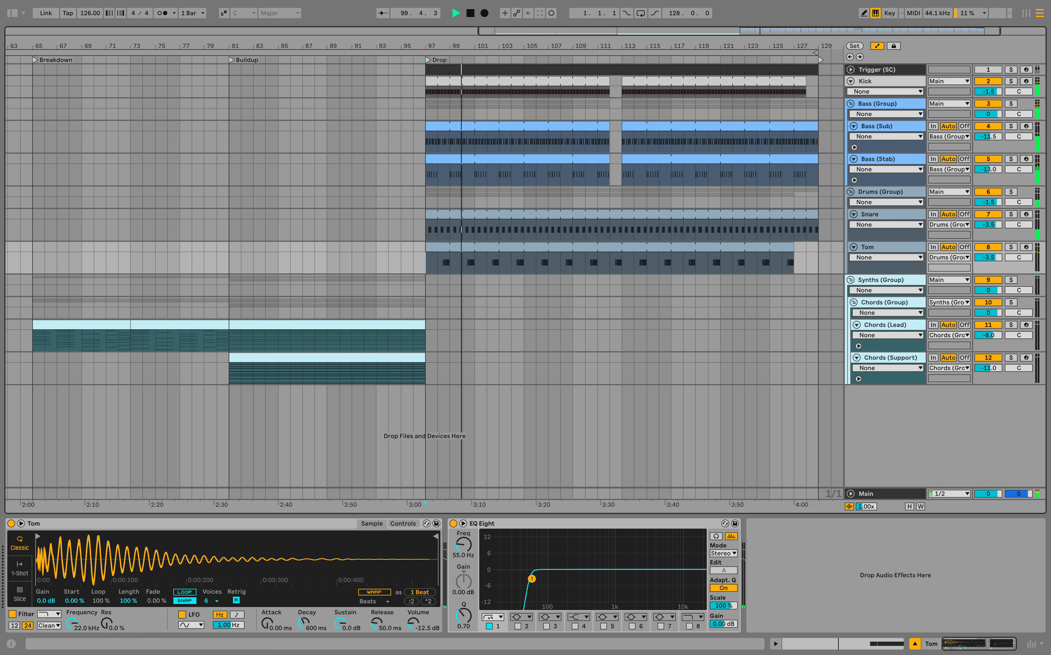
pyautogui.click(1011, 248)
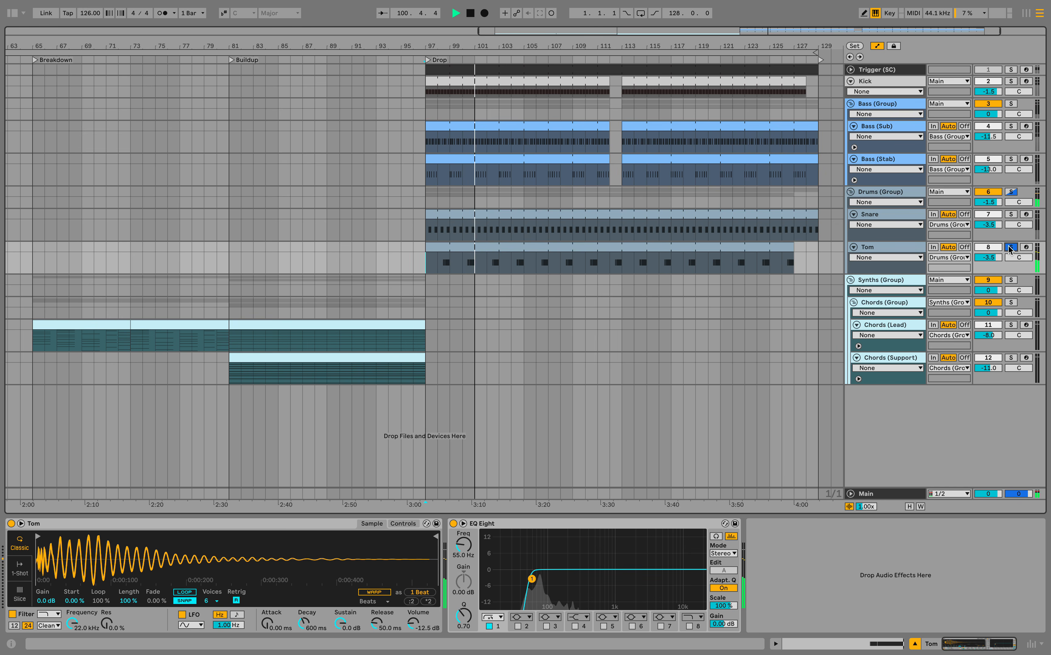
pyautogui.click(1010, 82)
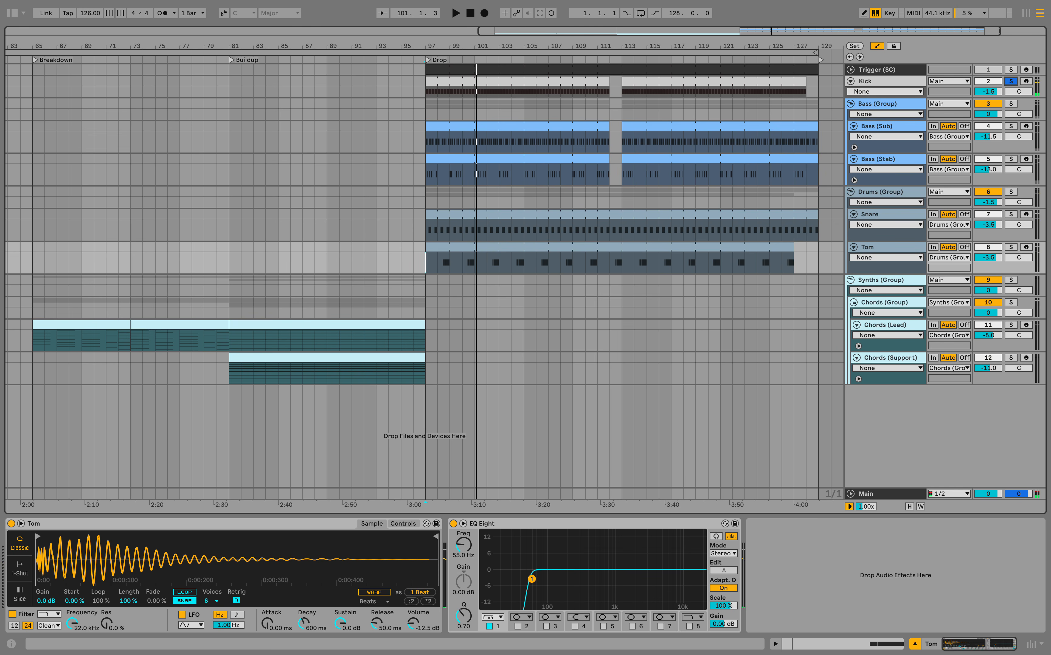
pyautogui.press('space')
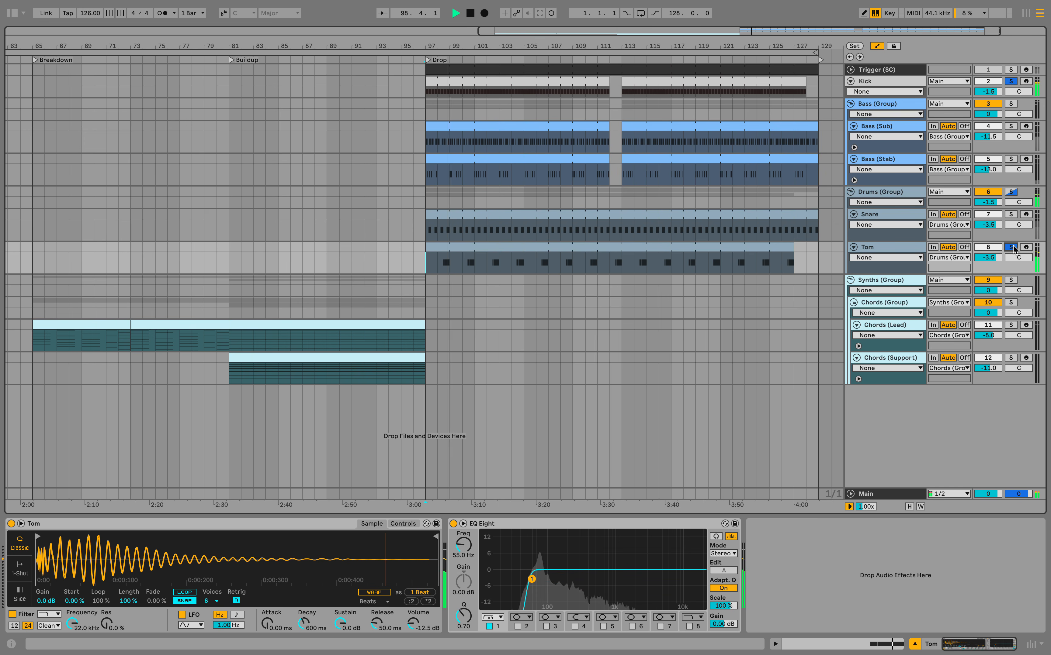
# Step: Enable audition mode in the Tom EQ Eight and check its 55.0 Hz low cut against Kick and Bass (Sub)
pyautogui.click(716, 537)
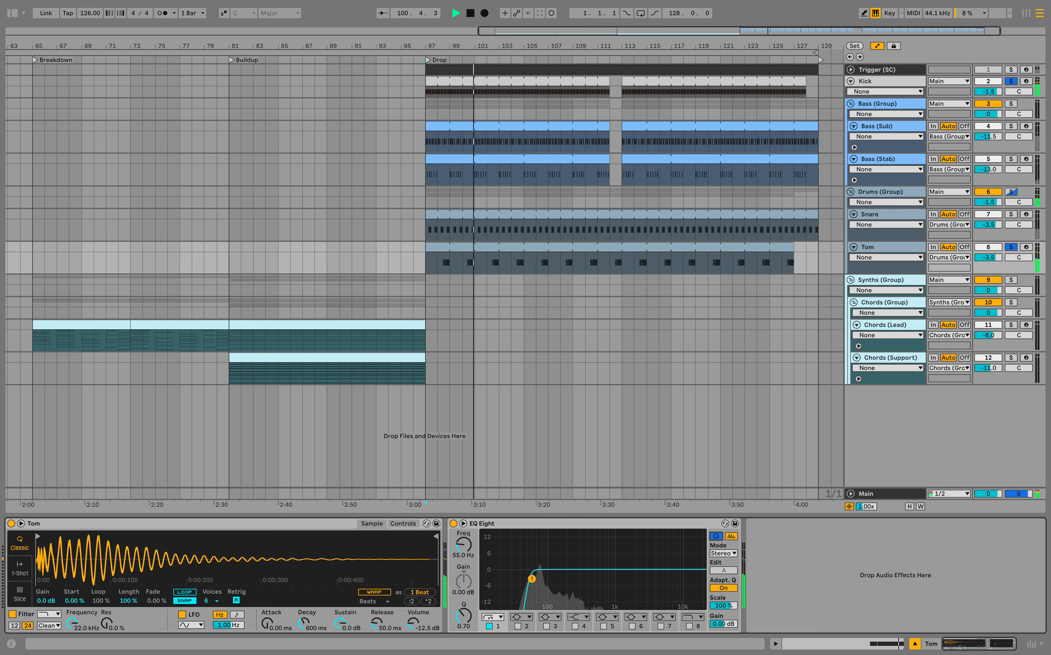
pyautogui.click(1011, 248)
pyautogui.press('space')
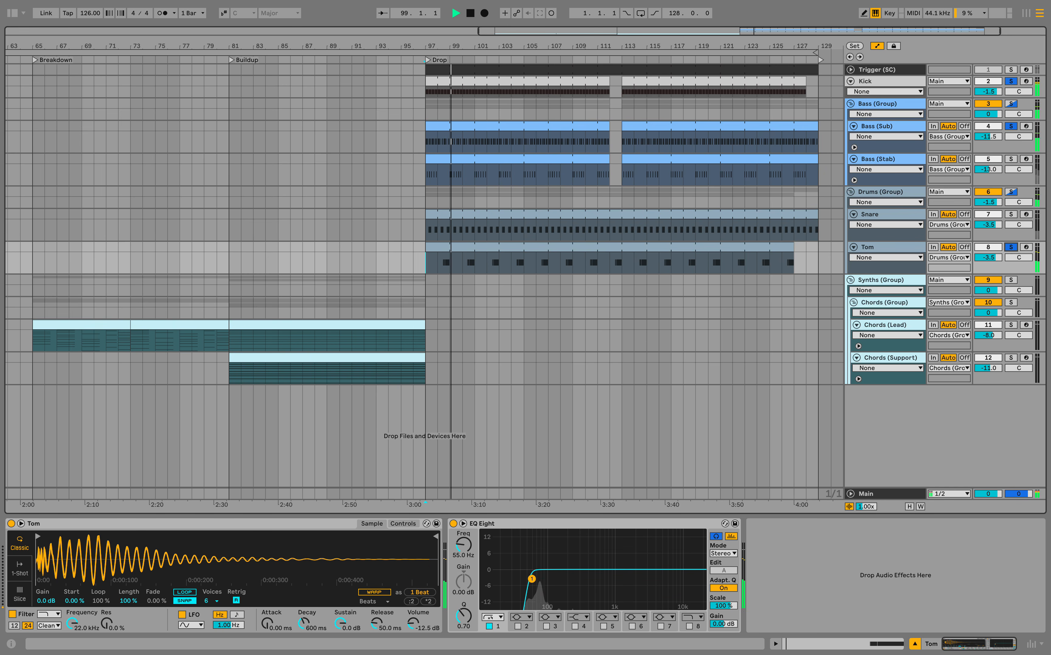
pyautogui.click(888, 247)
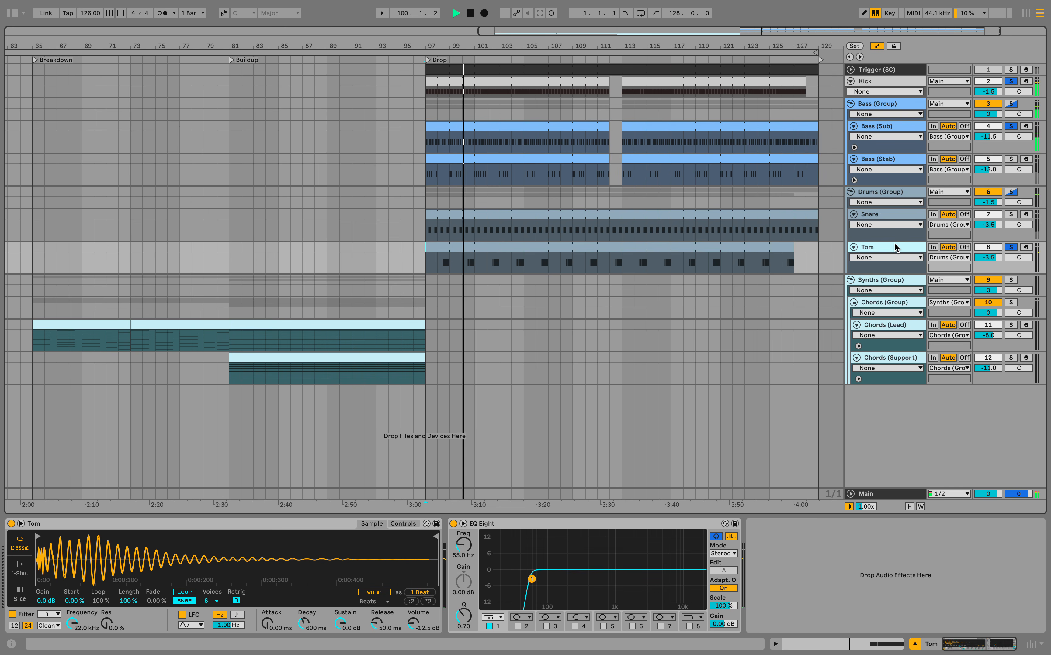
pyautogui.click(532, 579)
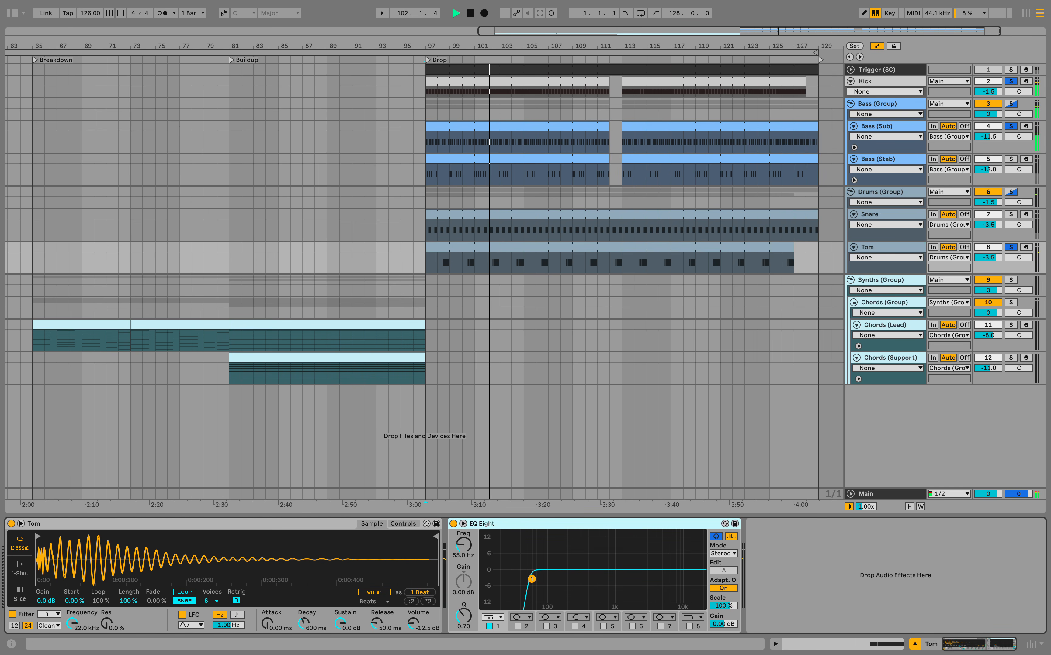
pyautogui.click(1010, 249)
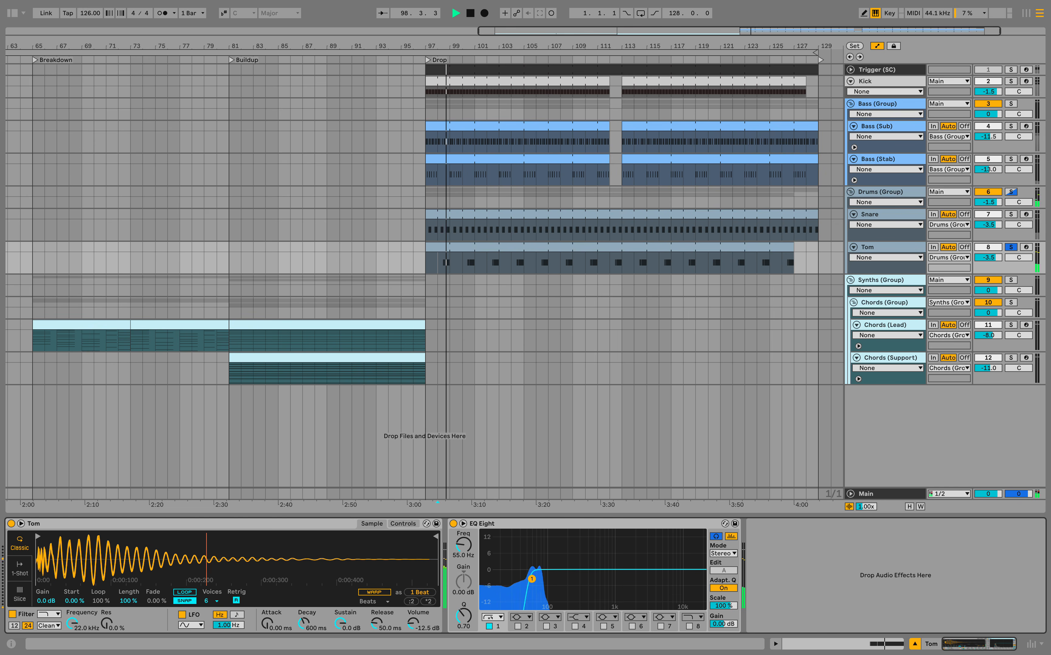
# Step: Play Kick and Bass (Sub) soloed, add Tom to the solo for comparison, and return to the full drop
pyautogui.click(1010, 81)
pyautogui.press('space')
pyautogui.keyDown('super'); pyautogui.click(1010, 127); pyautogui.keyUp('super')
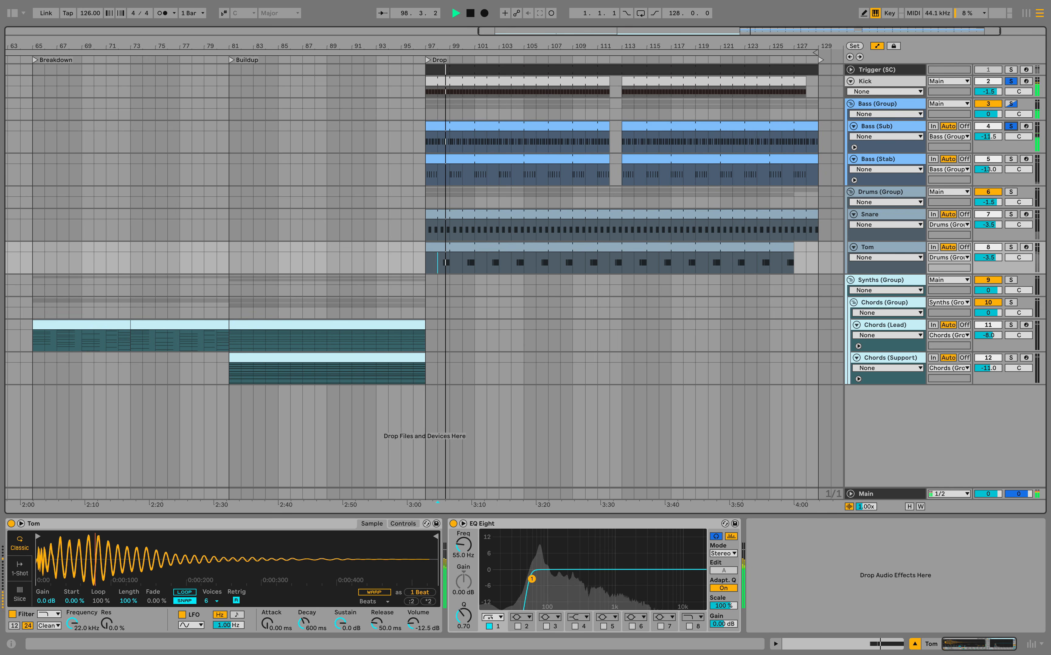
pyautogui.keyDown('super'); pyautogui.click(1011, 248); pyautogui.keyUp('super')
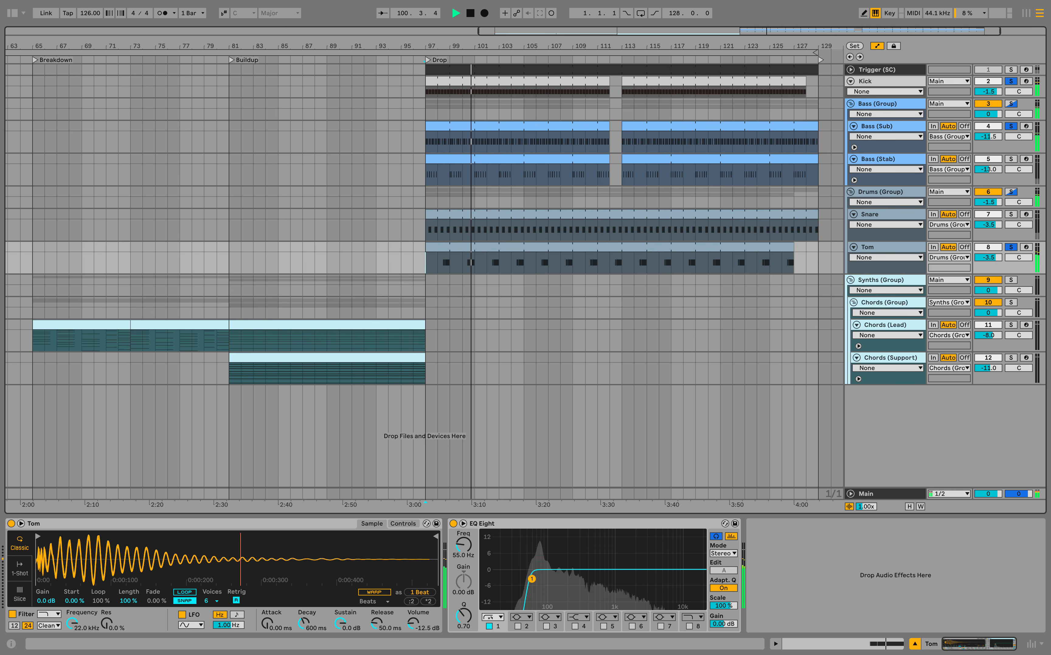
pyautogui.click(428, 60)
pyautogui.click(1011, 248)
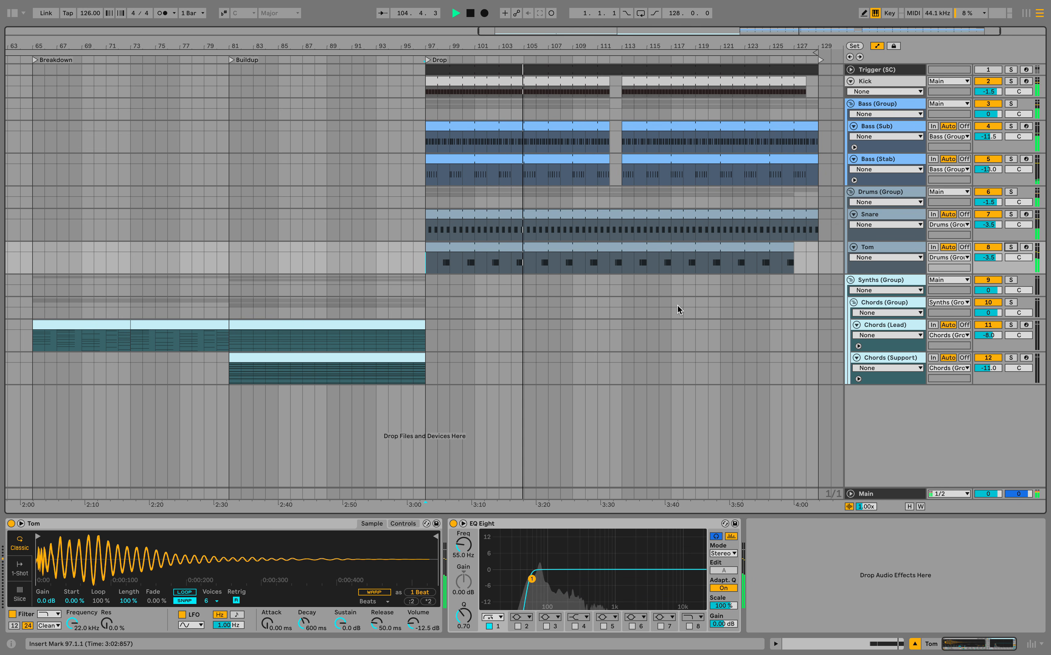
# Step: Examine the two C3 notes at the end of the Tom clip during playback and close the clip view
pyautogui.doubleClick(670, 247)
pyautogui.press('space')
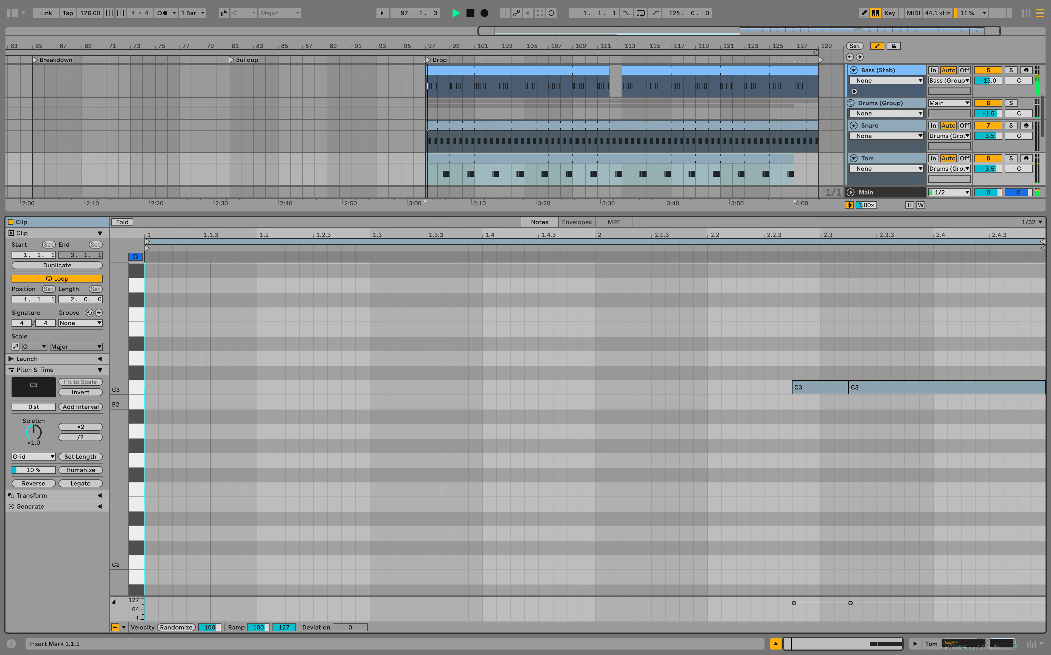
pyautogui.moveTo(791, 363); pyautogui.dragTo(968, 428)
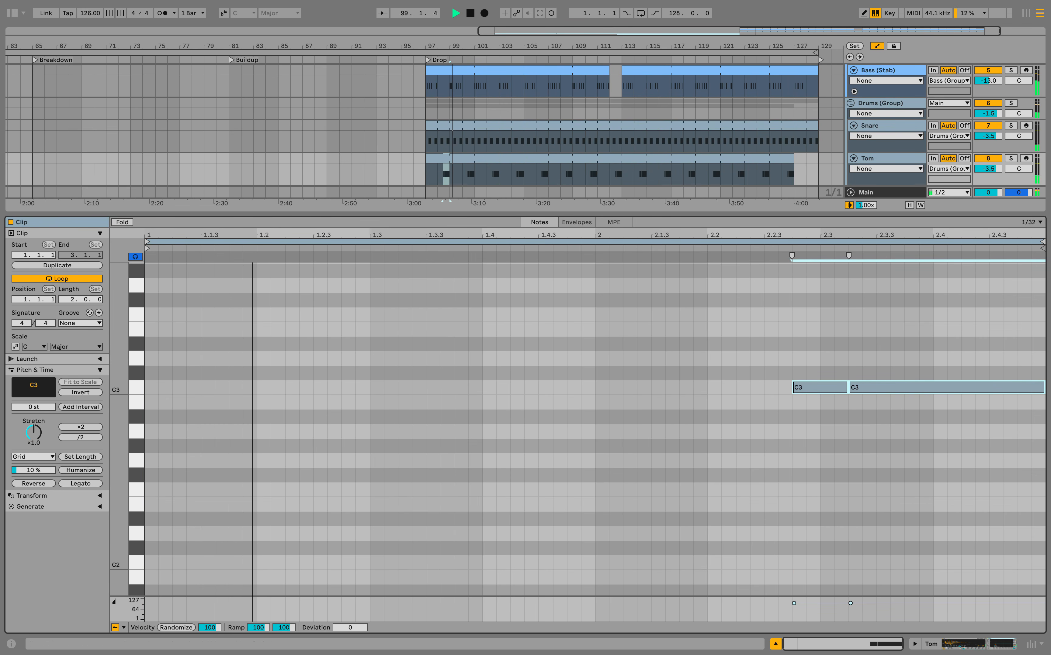
pyautogui.click(792, 344)
pyautogui.moveTo(791, 348); pyautogui.dragTo(947, 404)
pyautogui.press('super+alt+l')
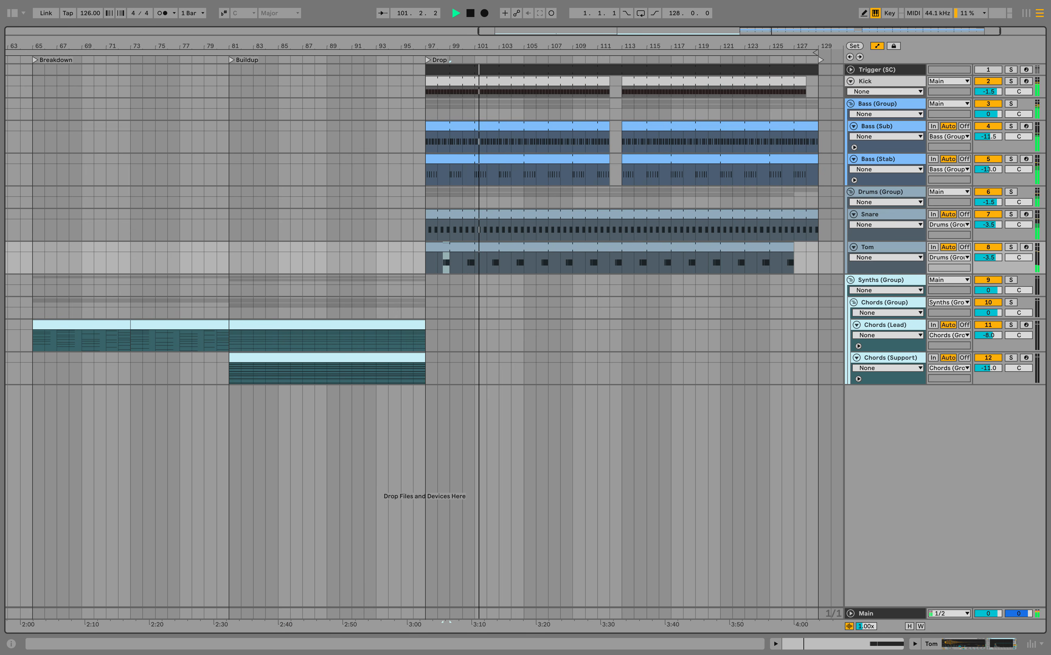
pyautogui.click(425, 263)
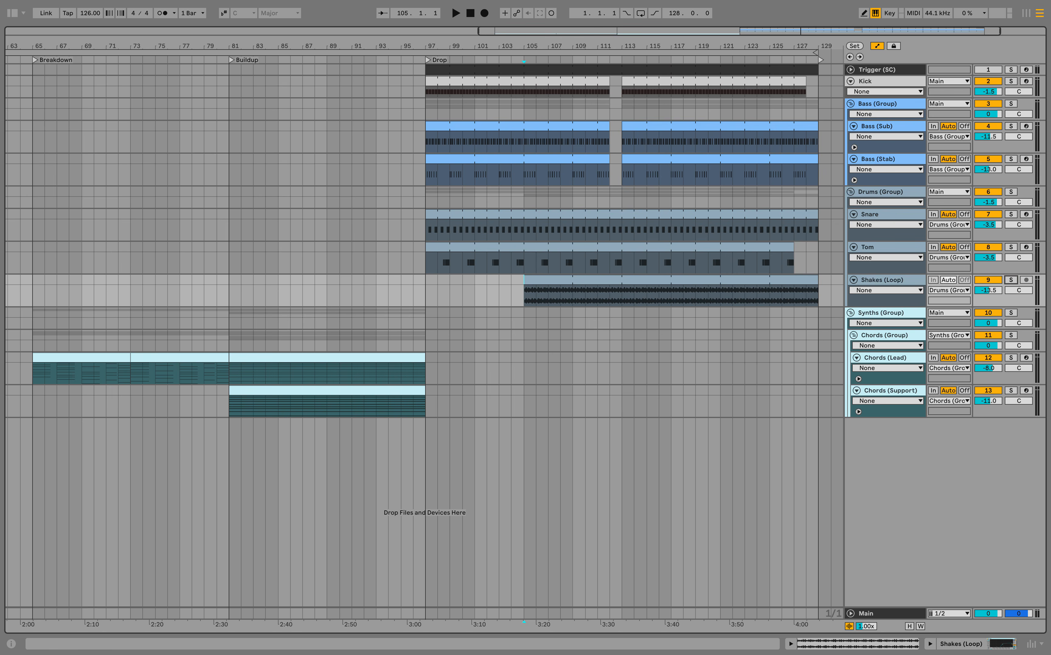
# Step: Play Shakes (Loop) soloed in the drop, open its clip and check the transient loop mode choices, keeping loop off
pyautogui.click(1010, 280)
pyautogui.press('space')
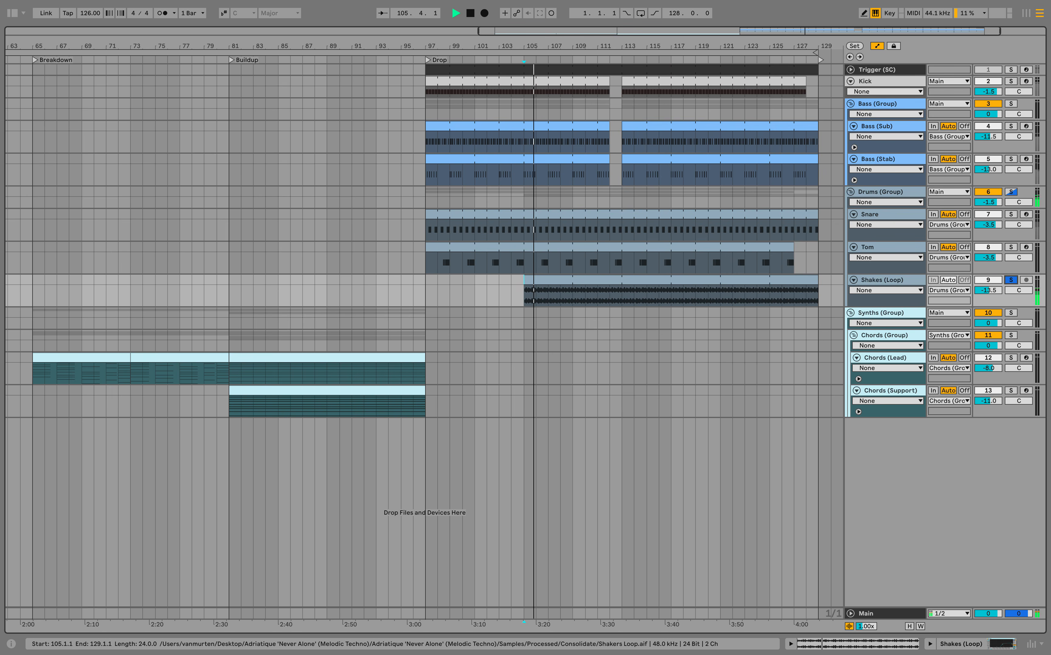
pyautogui.doubleClick(775, 281)
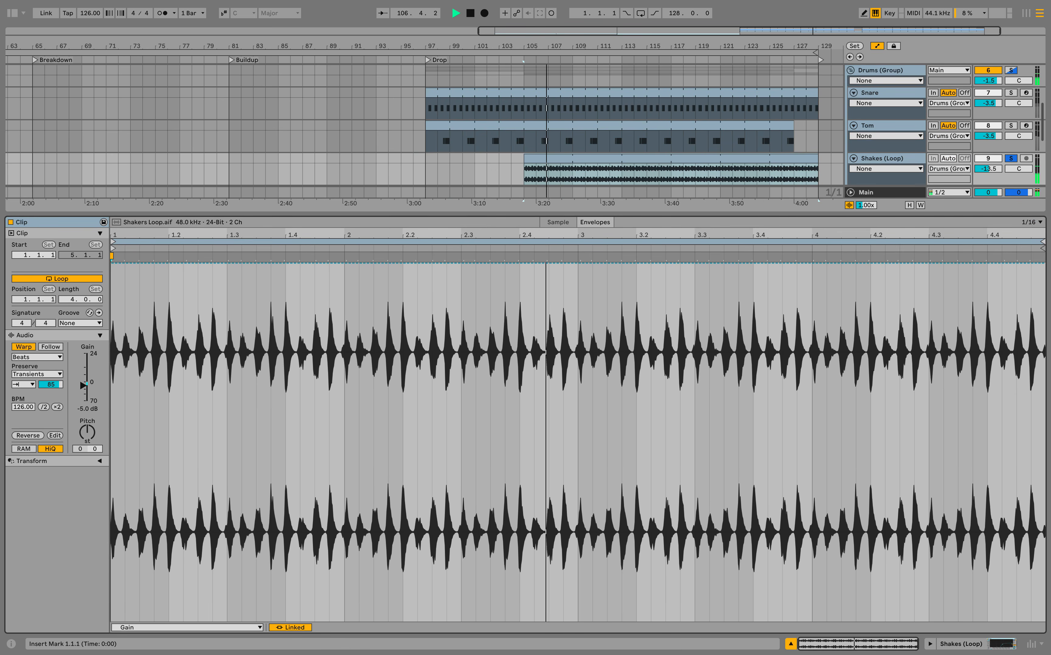
pyautogui.click(24, 385)
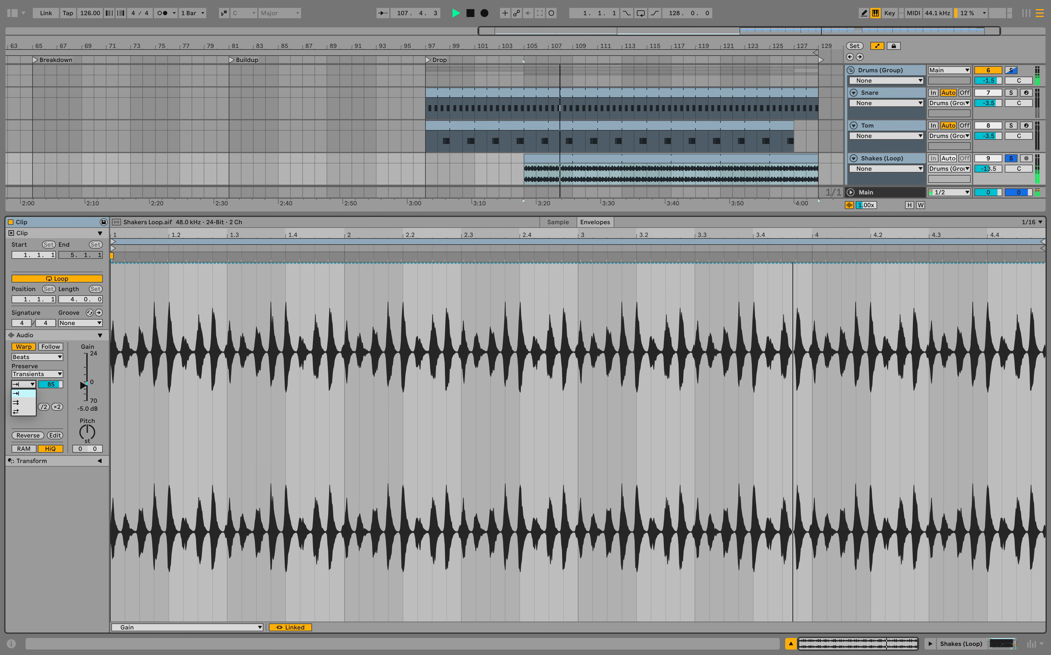
pyautogui.click(24, 394)
# Step: Try a transient envelope of 3 on the Shakes (Loop) clip, raise it again, and return to the full drop
pyautogui.moveTo(51, 384); pyautogui.dragTo(50, 386)
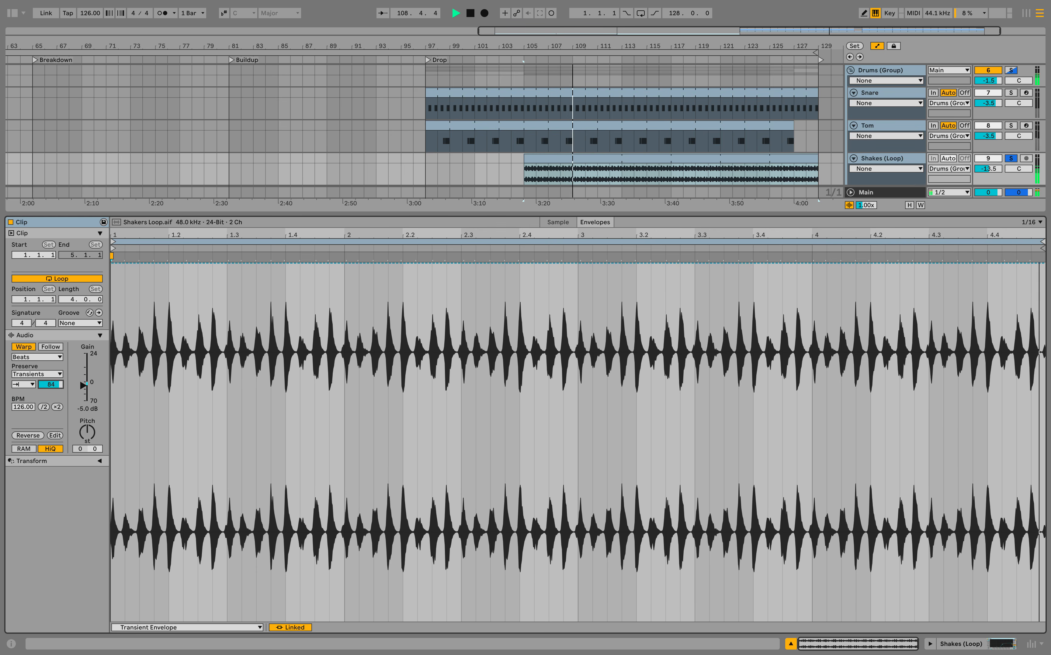
pyautogui.write('3')
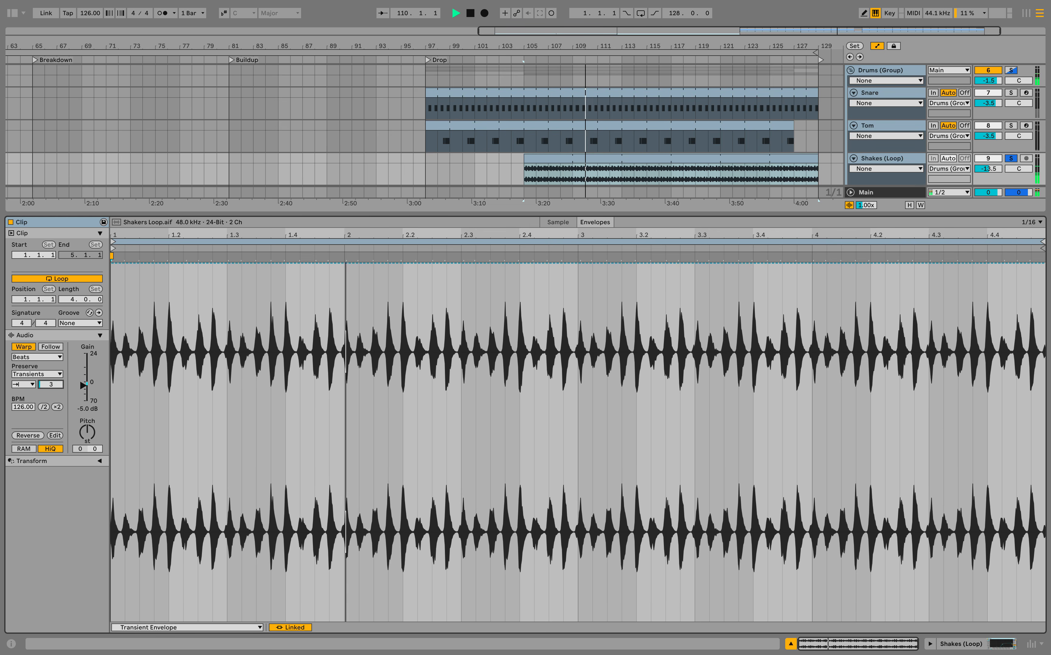
pyautogui.moveTo(51, 385); pyautogui.dragTo(51, 312)
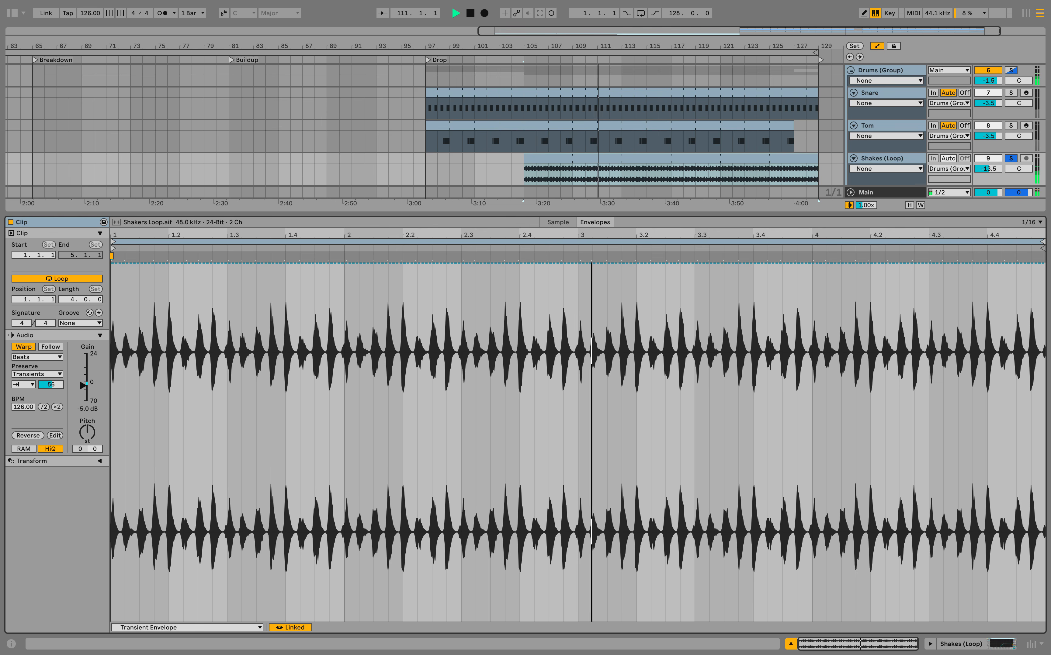
pyautogui.press('super+alt+l')
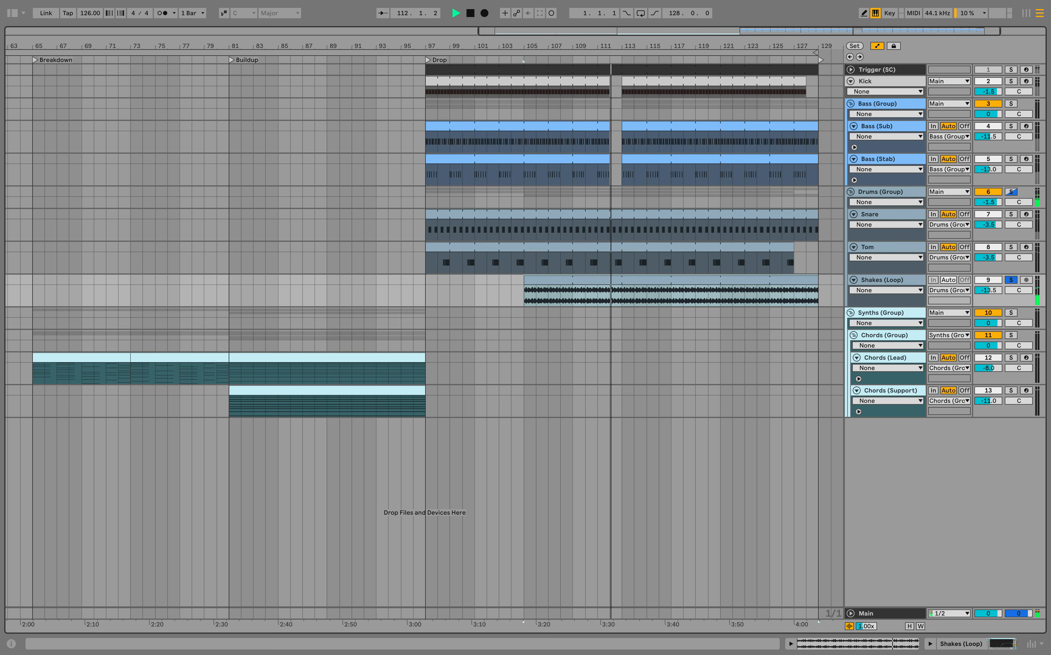
pyautogui.click(1011, 280)
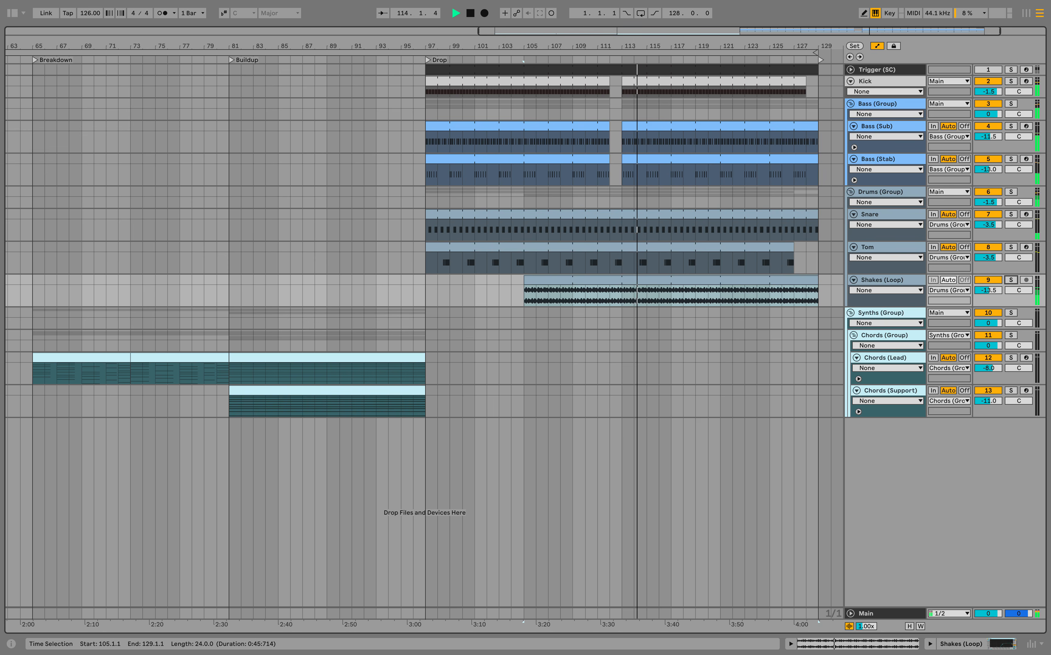
# Step: Play the drop from bar 105, solo Ride and show its sampler and EQ Eight
pyautogui.click(522, 297)
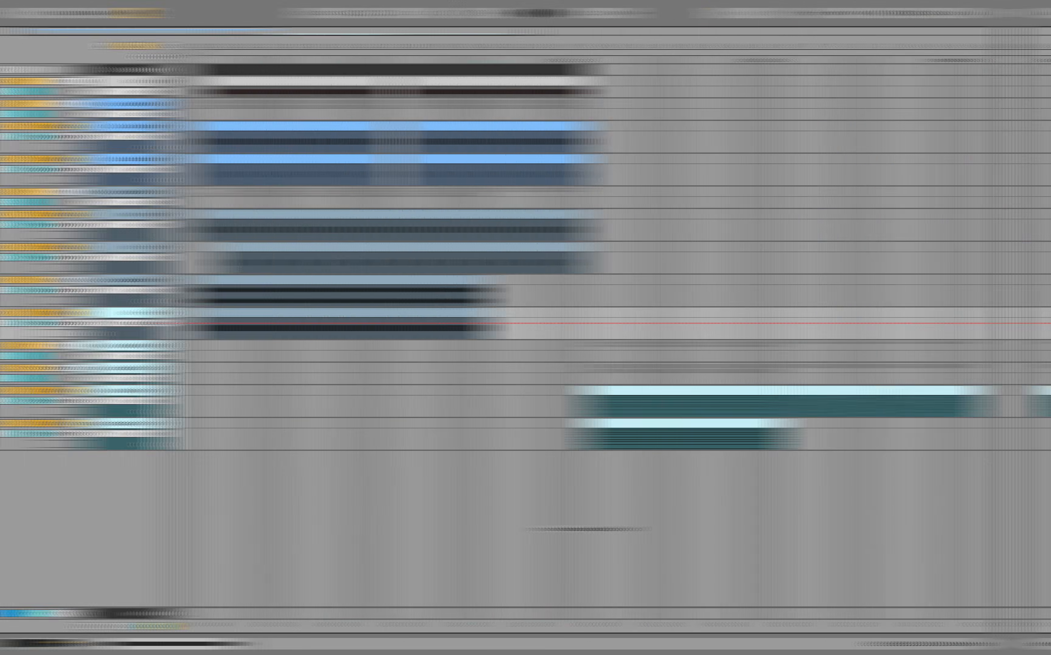
pyautogui.press('space')
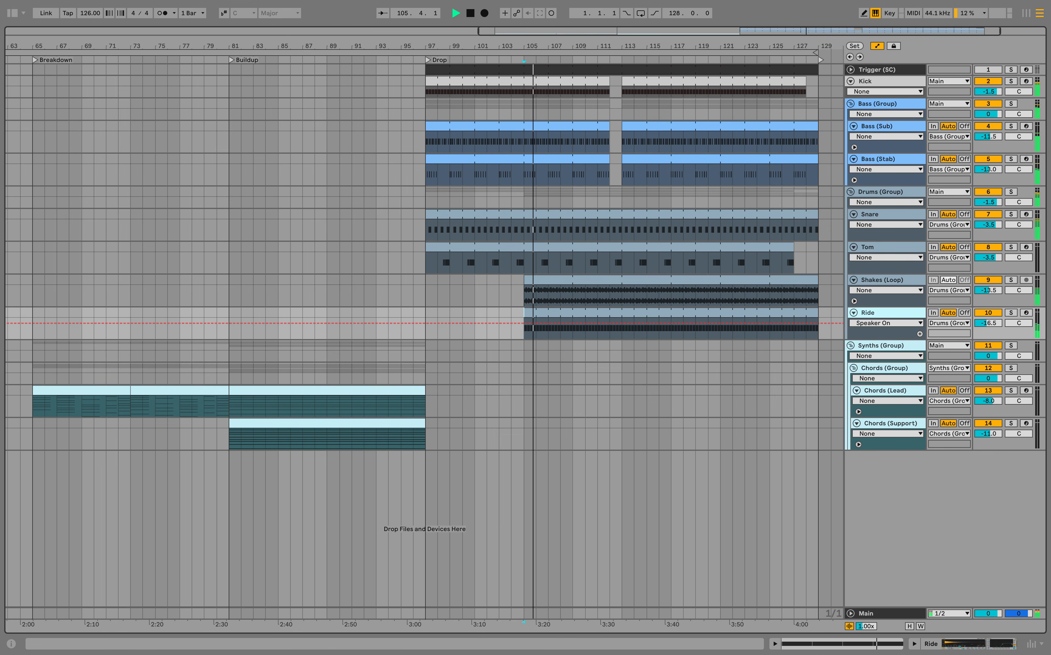
pyautogui.click(1010, 314)
pyautogui.doubleClick(903, 312)
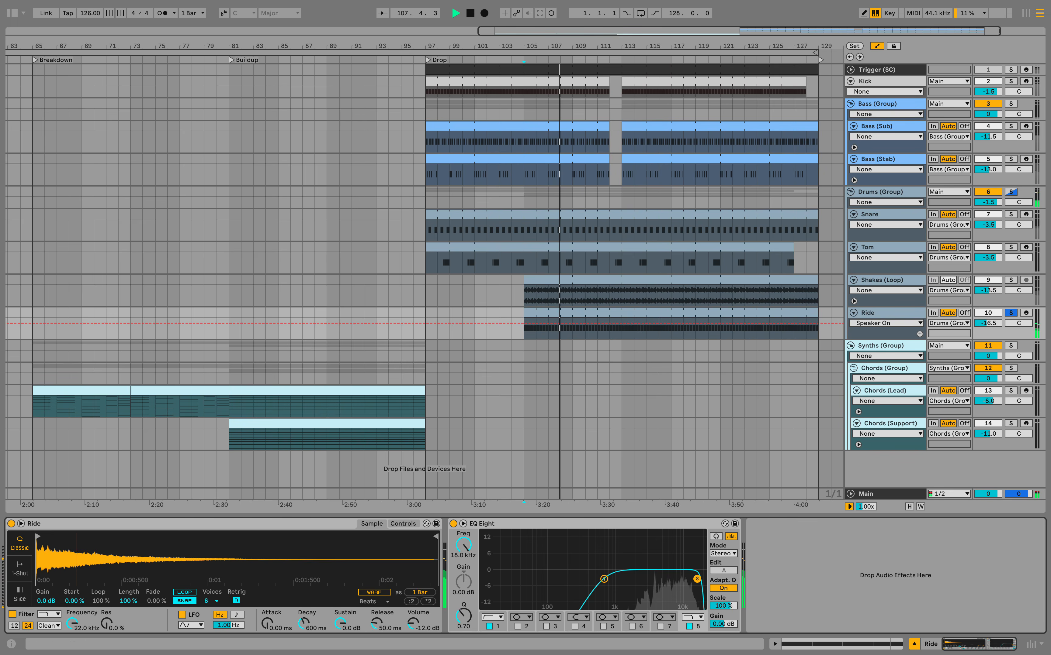
# Step: Examine the C3 notes in the Ride clip, close the clip view and end the Ride solo
pyautogui.doubleClick(719, 313)
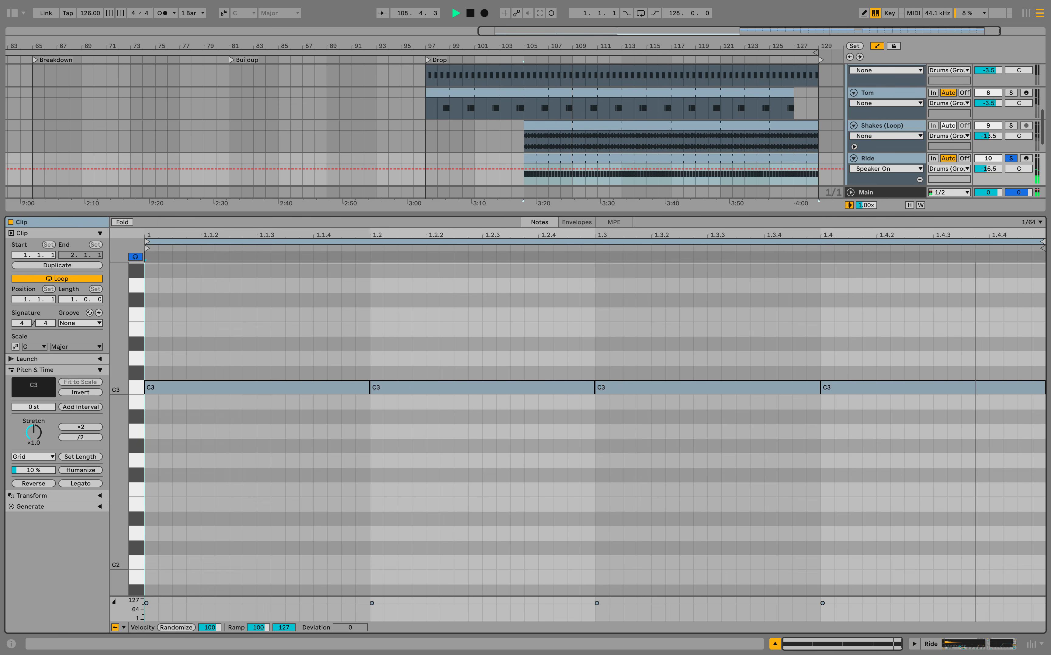
pyautogui.press('super+alt+l')
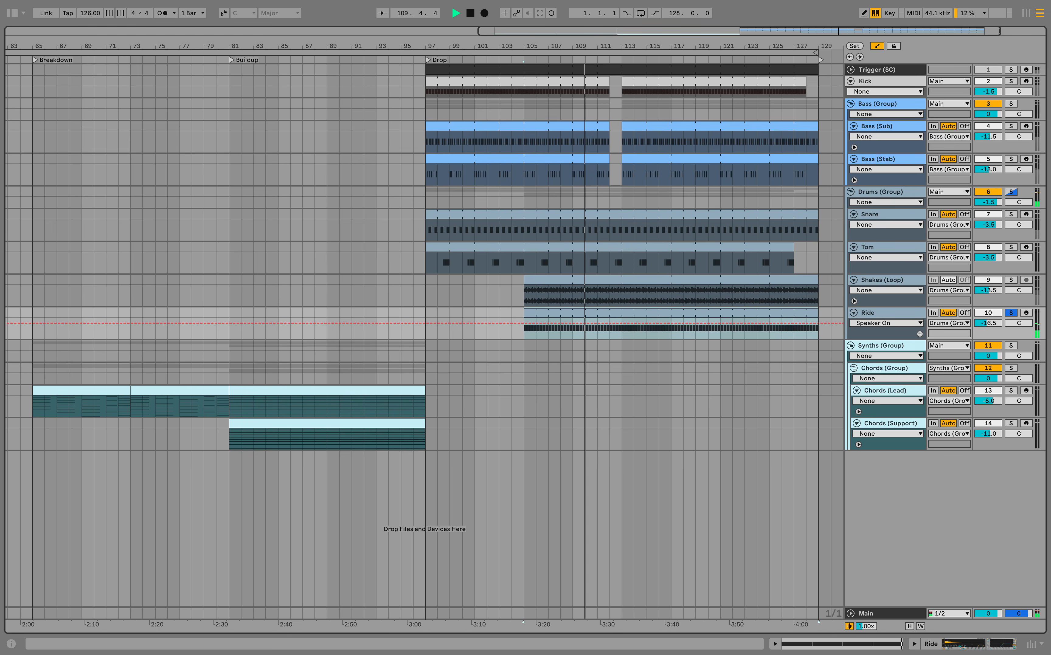
pyautogui.click(1011, 313)
pyautogui.doubleClick(903, 312)
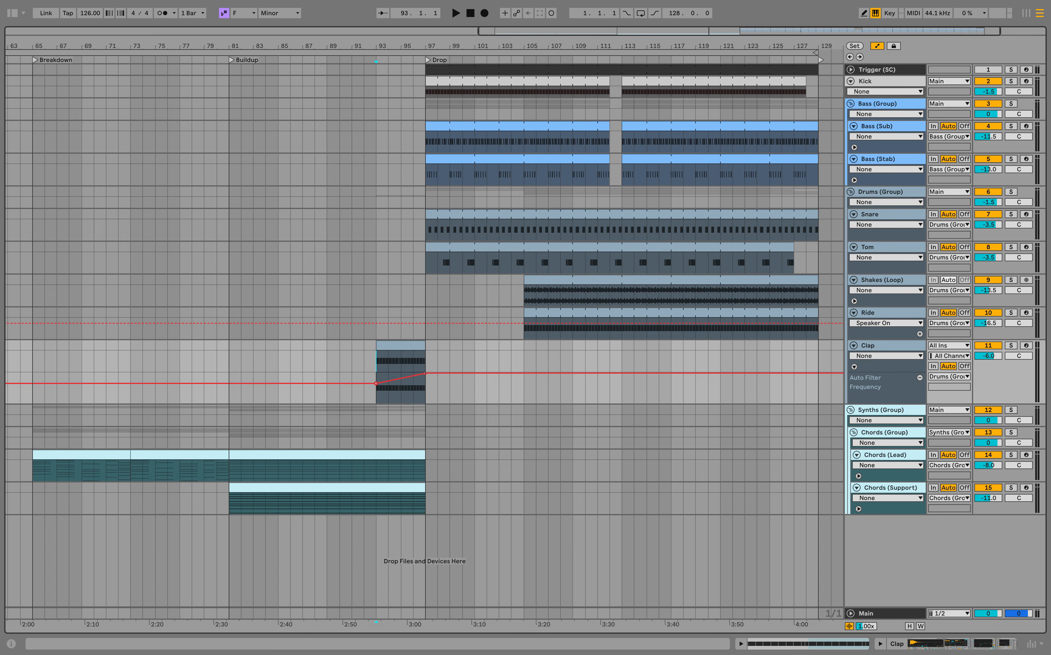
# Step: Play the buildup from bar 93, solo Clap and examine its Reverb, EQ Eight and automated Auto Filter
pyautogui.press('space')
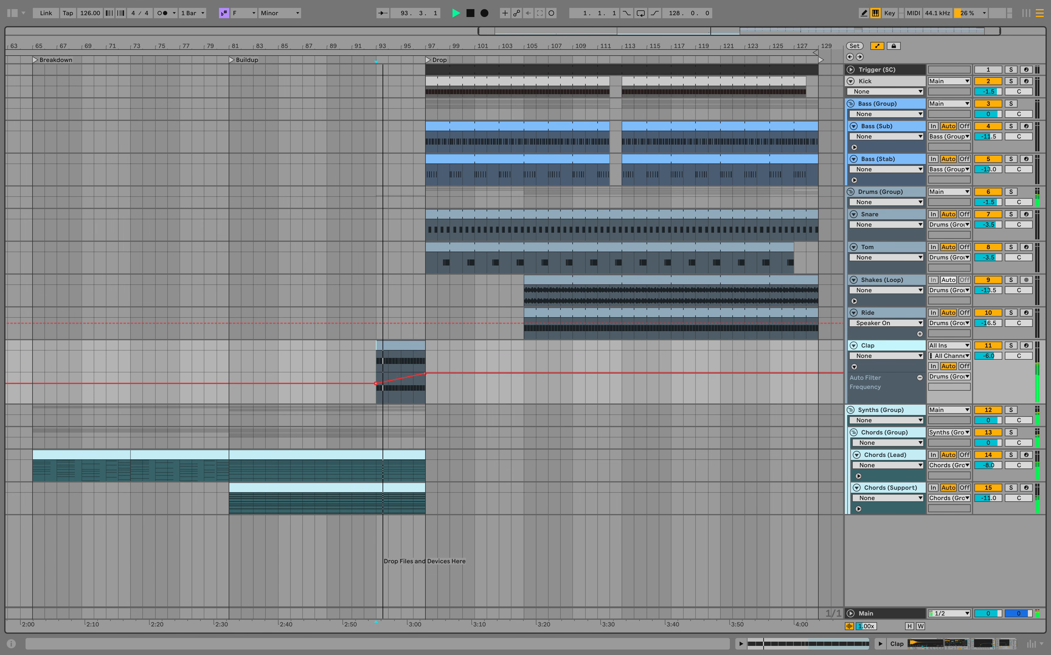
pyautogui.click(1011, 346)
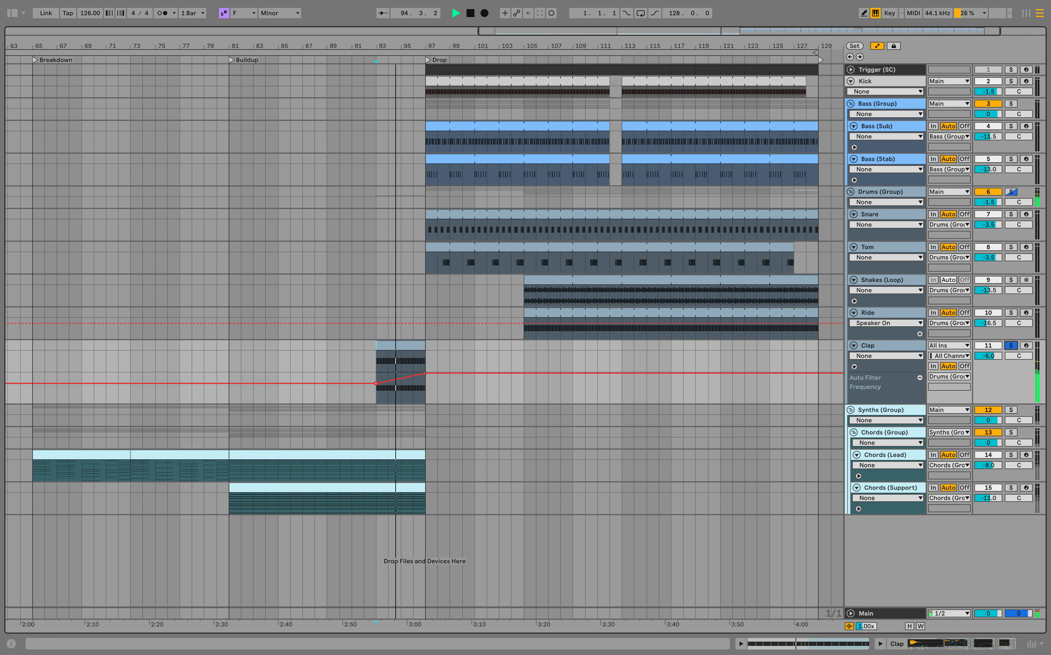
pyautogui.doubleClick(877, 345)
pyautogui.hscroll(8, 802, 564)
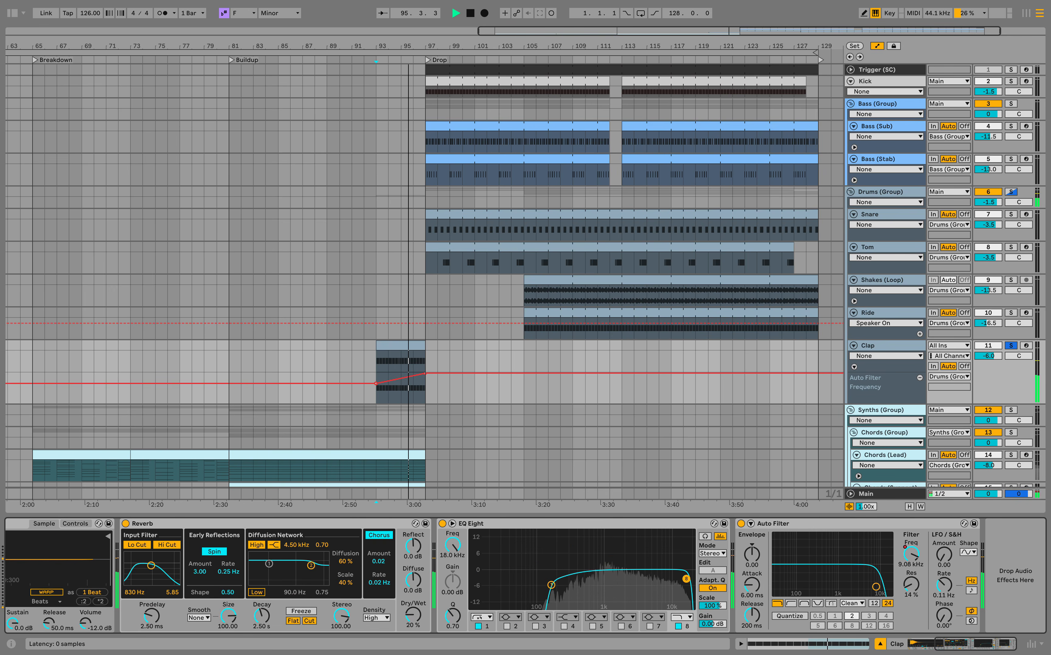
pyautogui.click(811, 524)
# Step: Replay the Clap section from bar 93 with all tracks while viewing the Auto Filter, and close the device view
pyautogui.press('space')
pyautogui.click(1010, 346)
pyautogui.press('space')
pyautogui.scroll(-3, 520, 278)
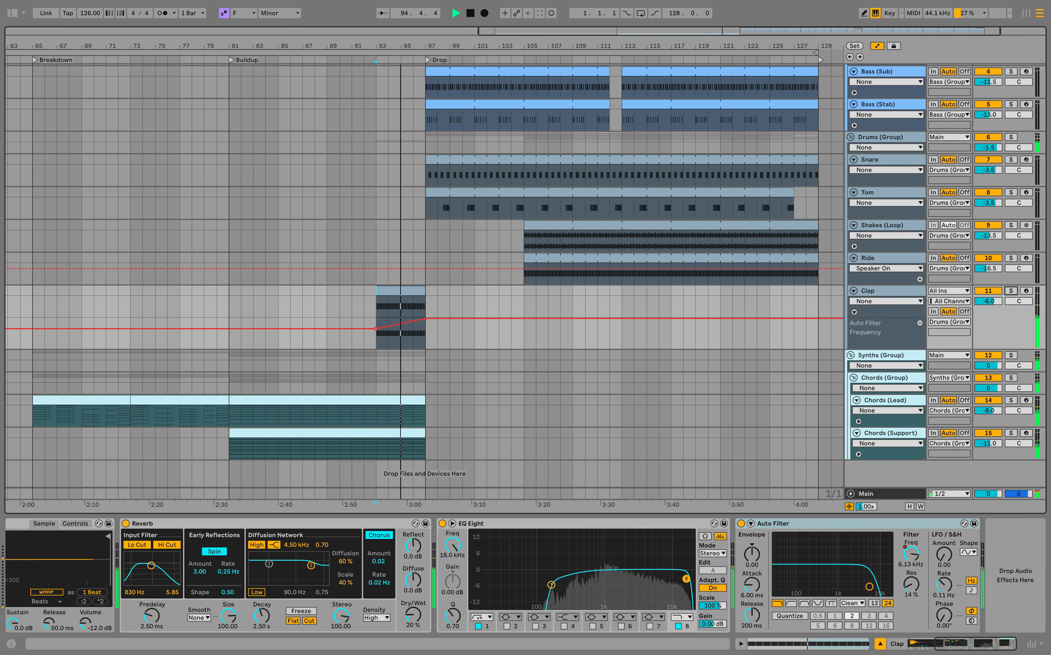
pyautogui.hscroll(-8, 848, 586)
pyautogui.press('super+alt+l')
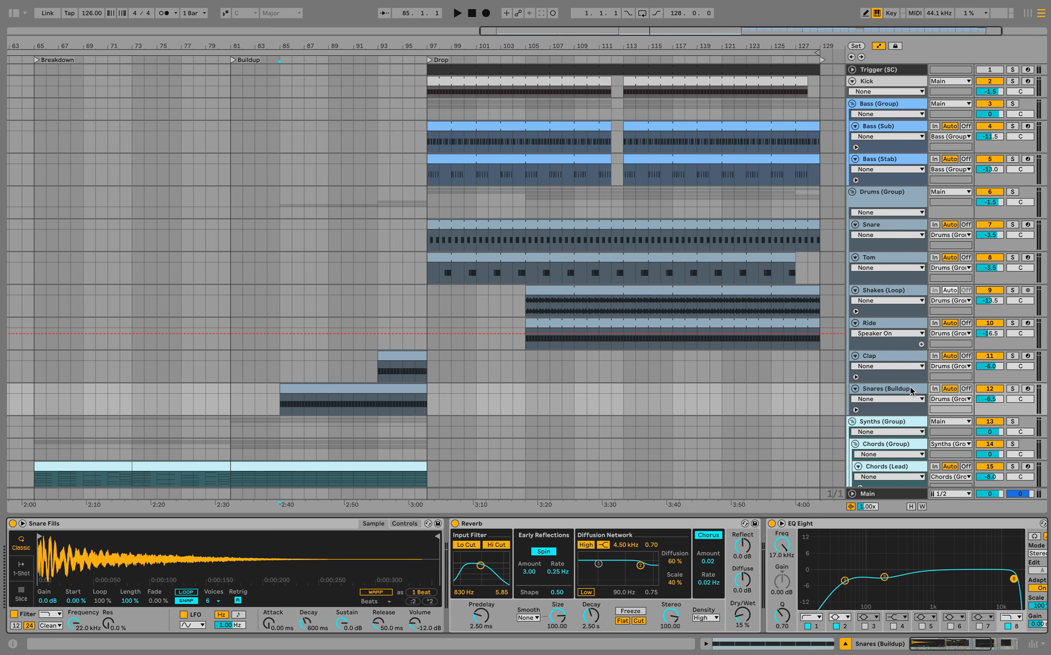
# Step: Play Snares (Buildup) soloed from bar 85, show its Auto Filter frequency automation and examine its device chain
pyautogui.click(1011, 389)
pyautogui.press('space')
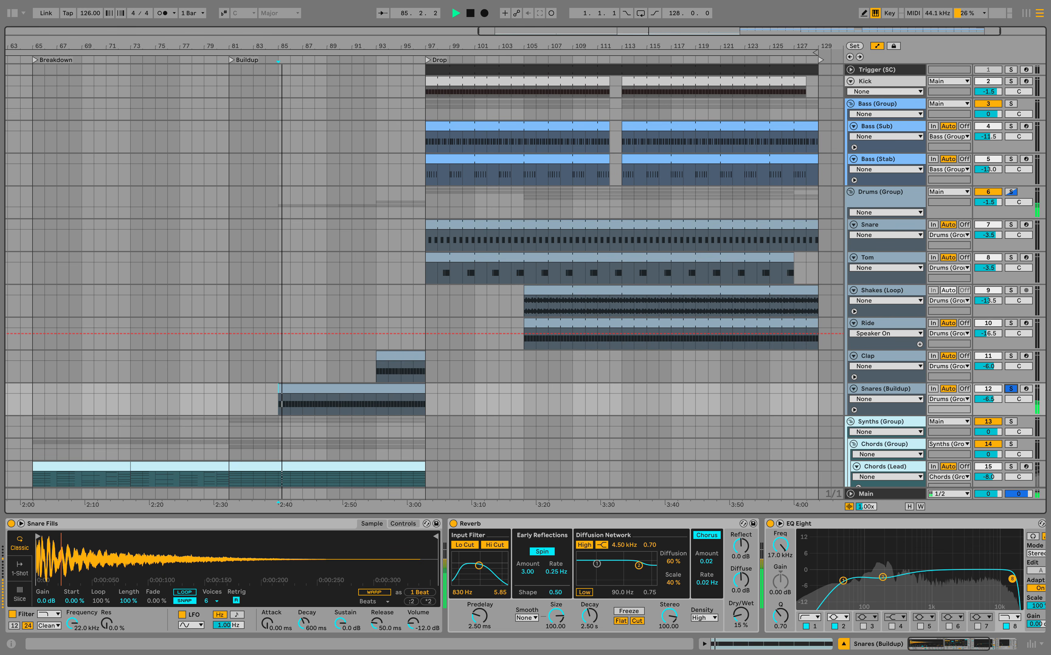
pyautogui.click(854, 410)
pyautogui.scroll(-4, 855, 411)
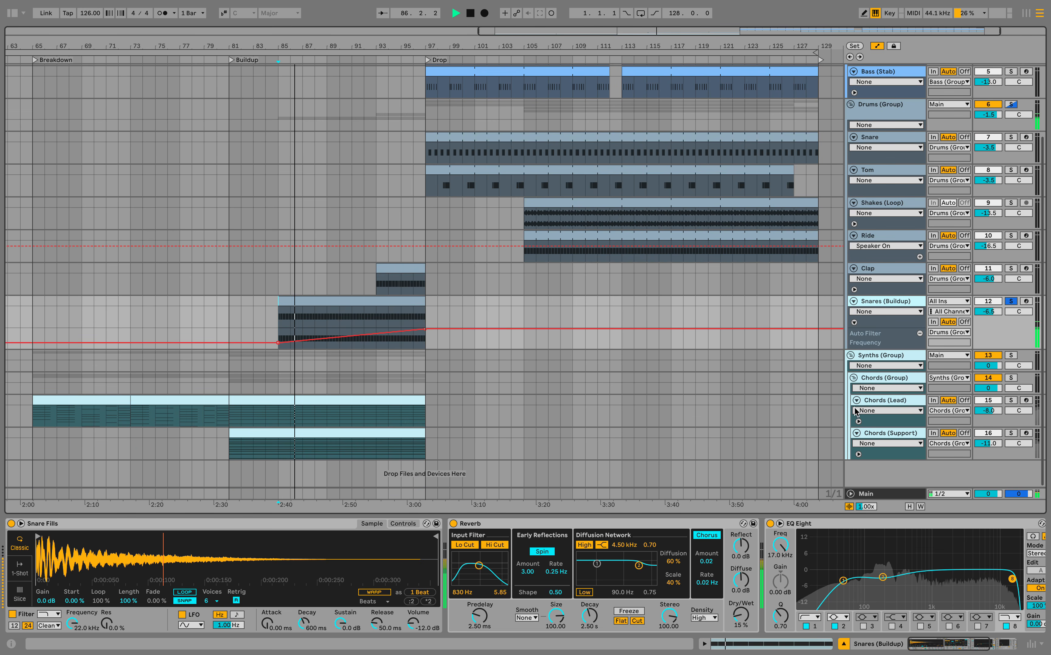
pyautogui.hscroll(5, 872, 563)
pyautogui.click(872, 525)
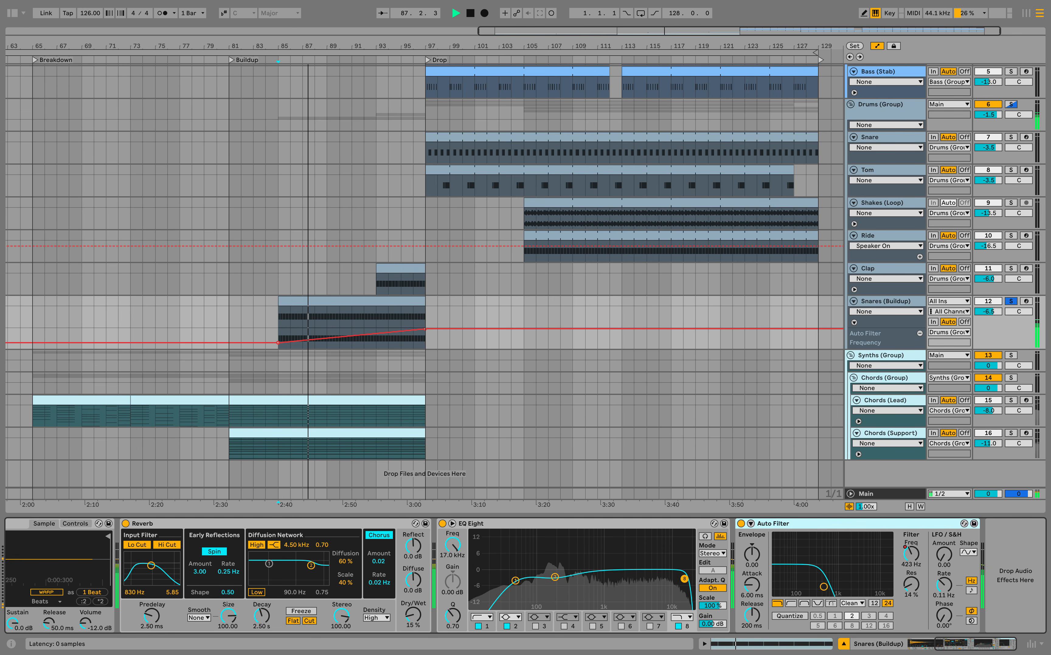
pyautogui.hscroll(-5, 871, 564)
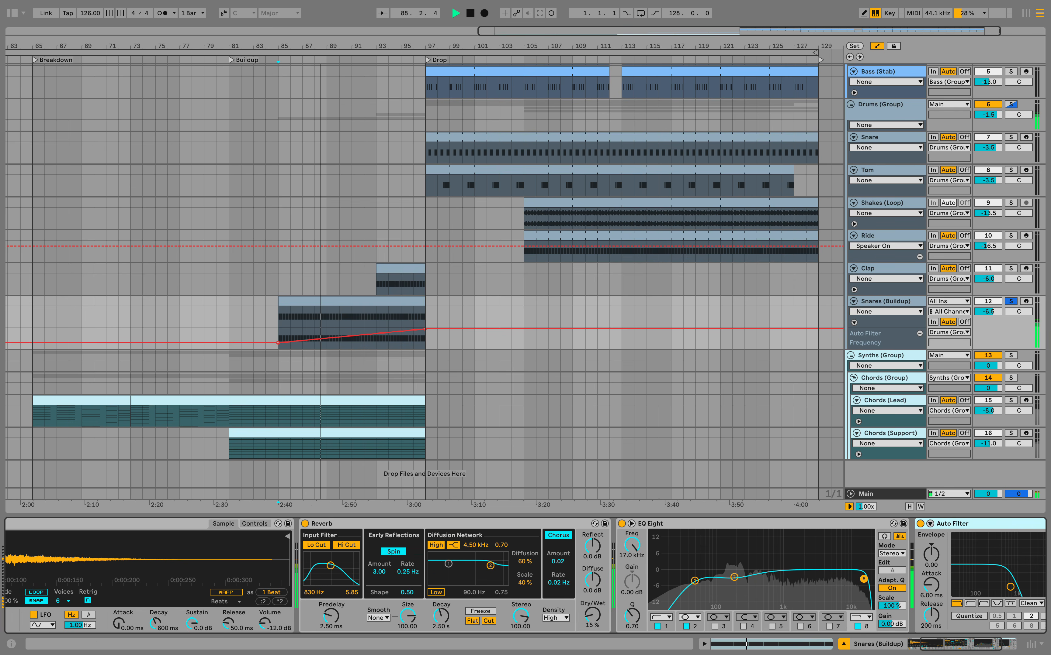
# Step: Unsolo Snares (Buildup) and compare the buildup with its Auto Filter bypassed and enabled
pyautogui.click(1011, 301)
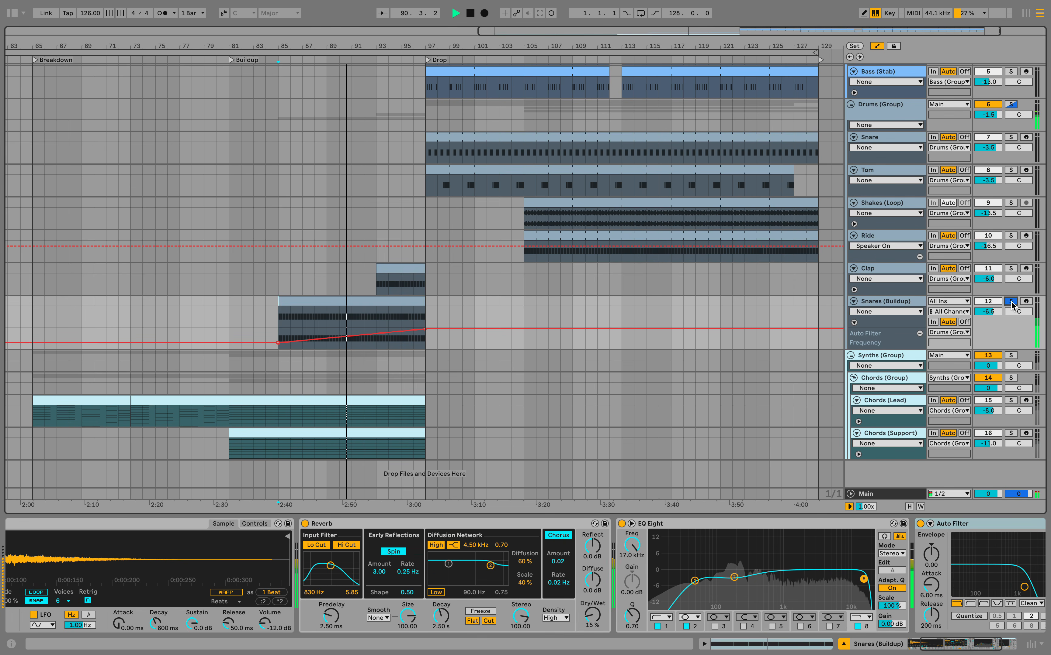
pyautogui.click(1012, 301)
pyautogui.click(1011, 301)
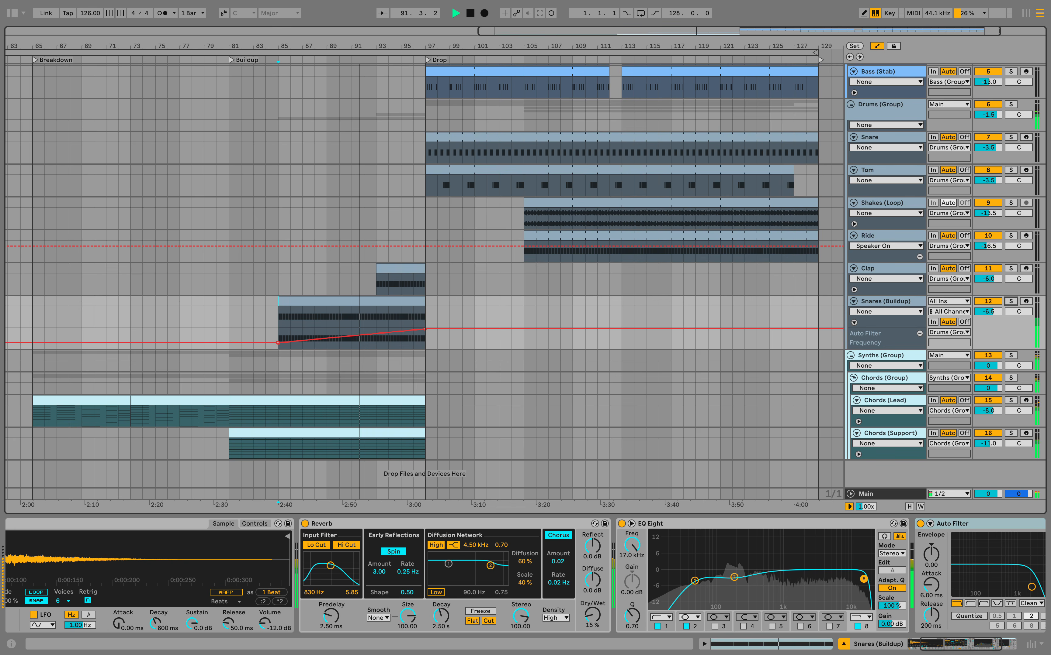
pyautogui.click(920, 524)
pyautogui.click(920, 524)
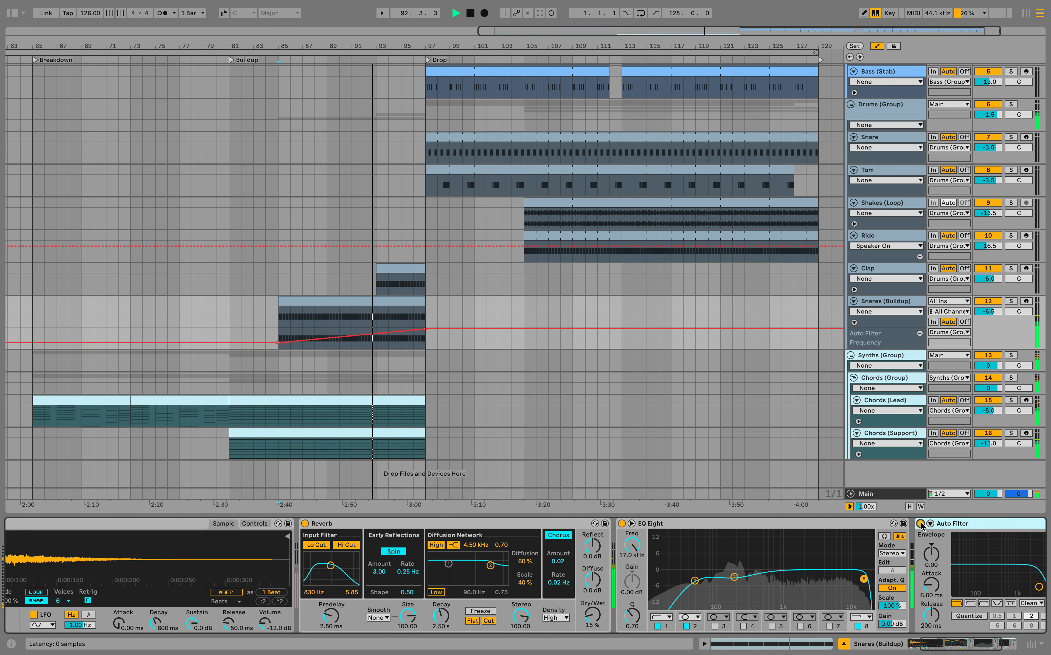
pyautogui.hscroll(5, 921, 525)
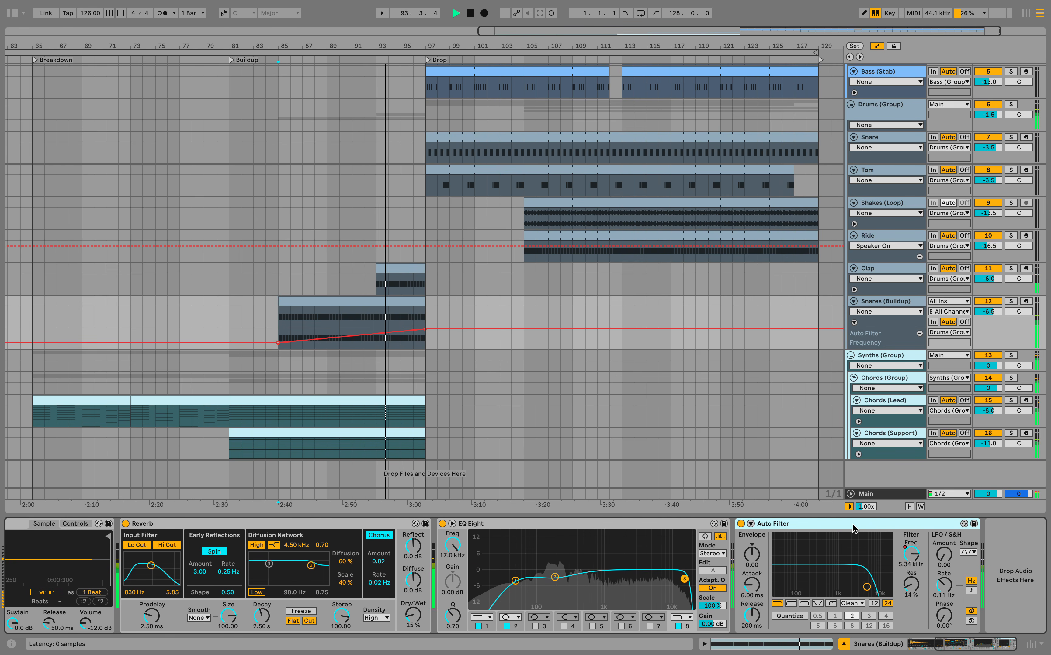
pyautogui.hscroll(-5, 640, 576)
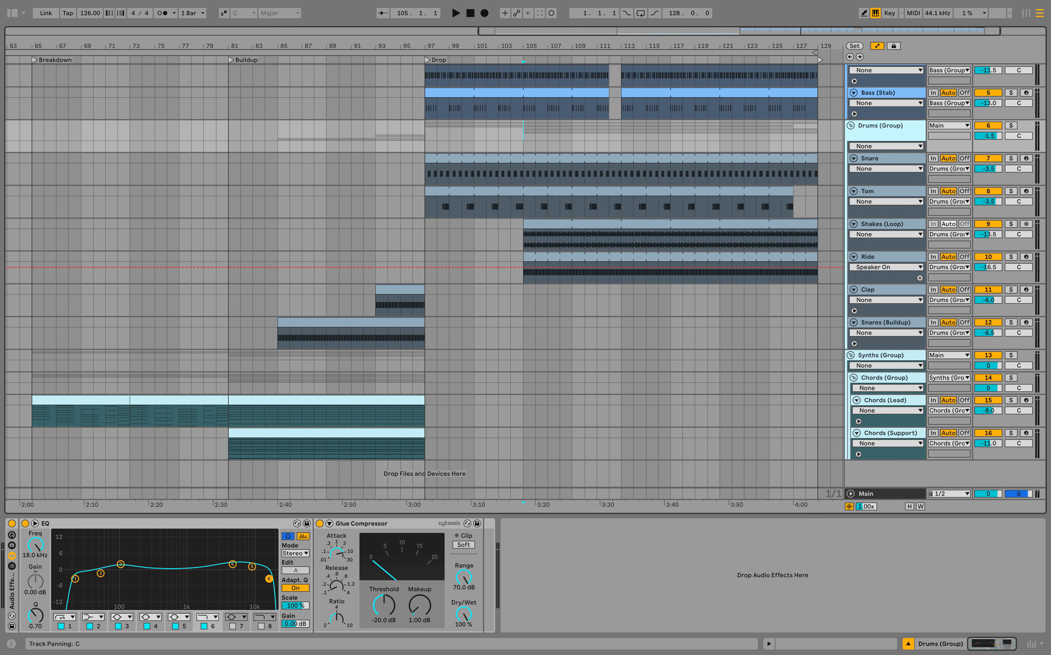
# Step: Play Drums (Group) soloed from bar 105 and compare it with its Audio Effect Rack bypassed and enabled
pyautogui.click(1010, 126)
pyautogui.press('space')
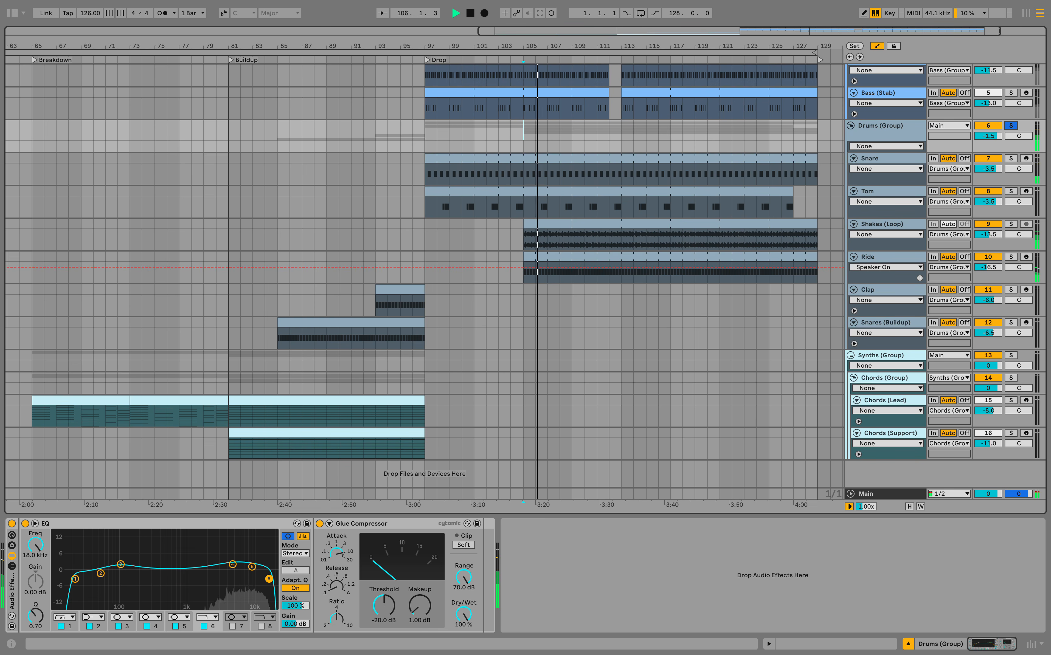
pyautogui.click(12, 524)
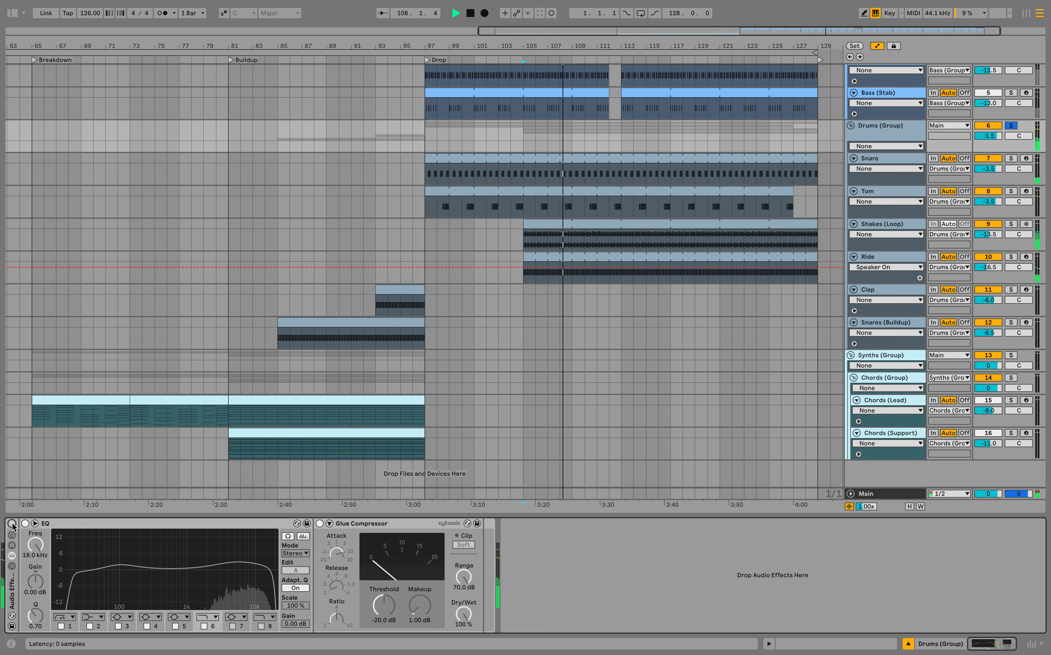
pyautogui.click(12, 524)
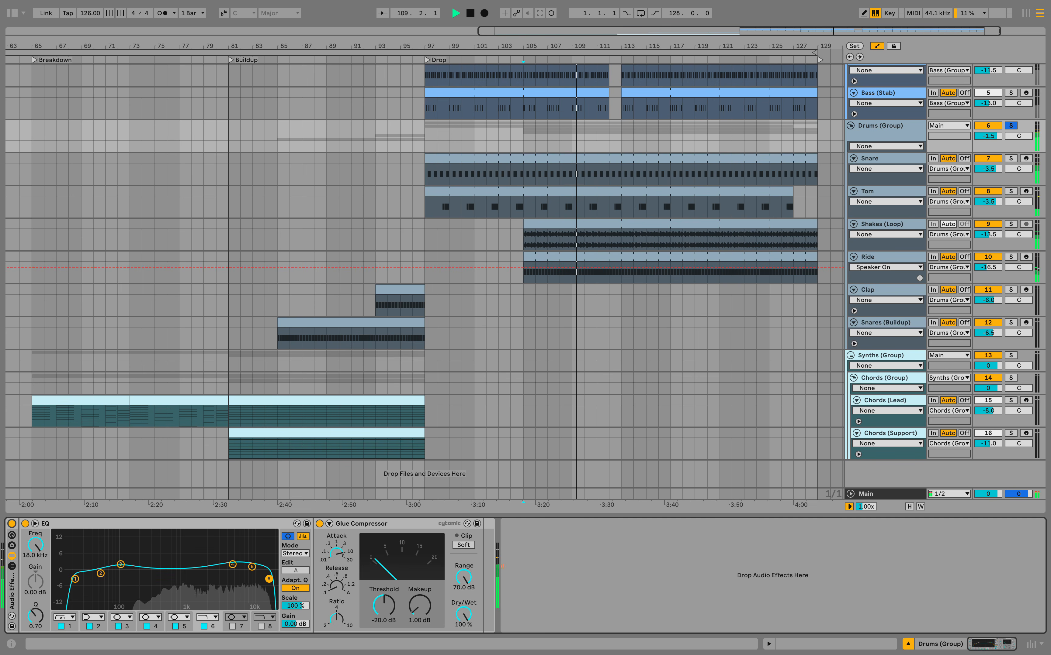
# Step: Inspect the low-cut, low boost and high boost bands of the EQ on Drums (Group) during soloed playback
pyautogui.click(75, 580)
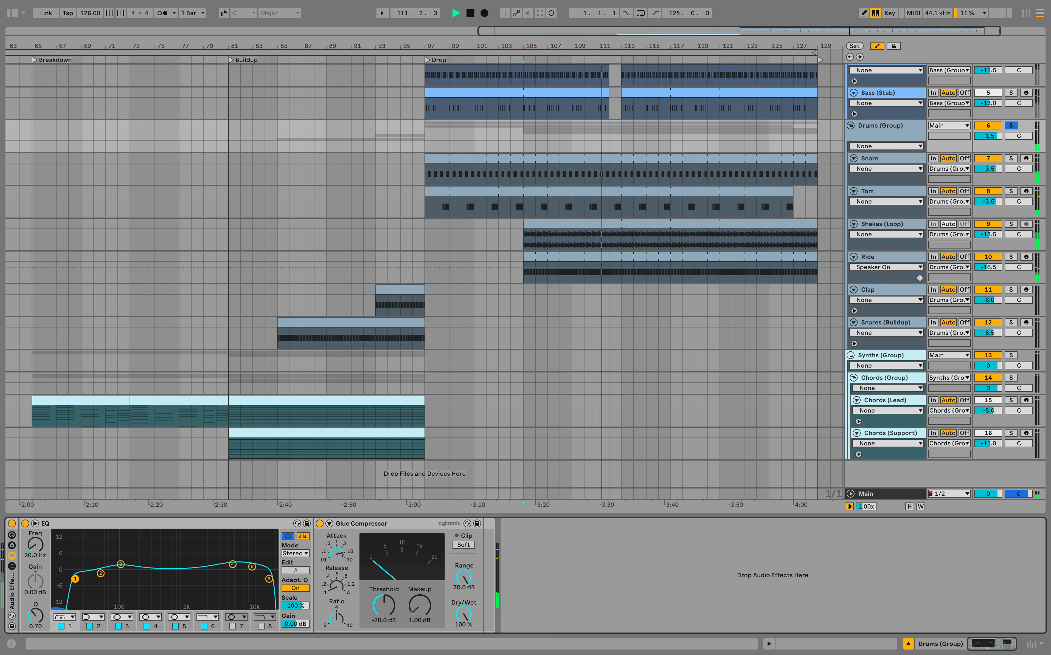
pyautogui.click(121, 565)
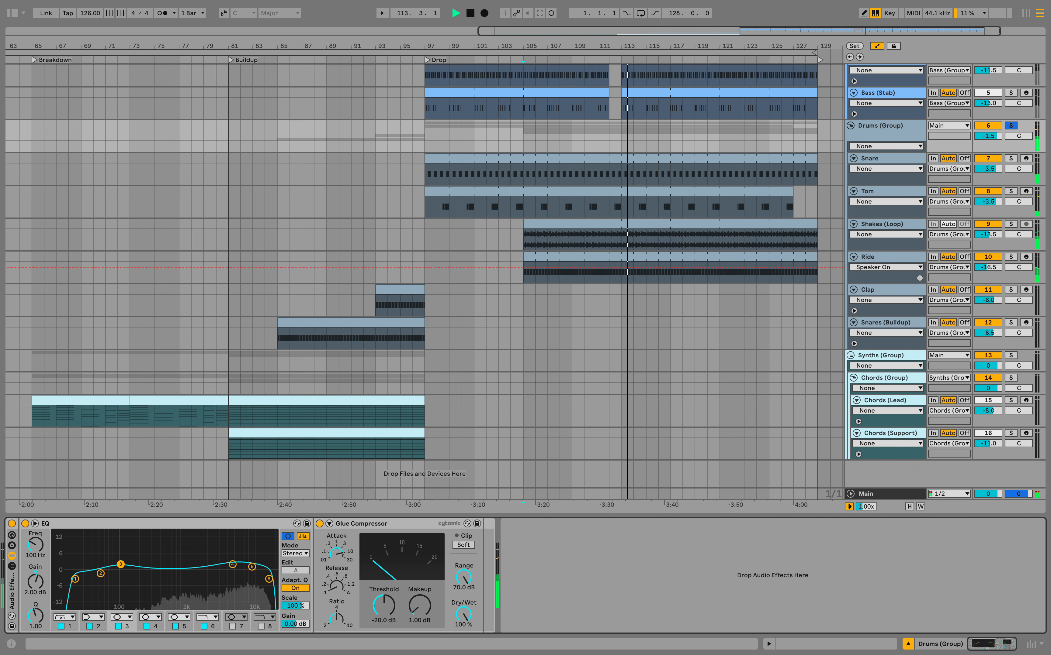
pyautogui.click(232, 564)
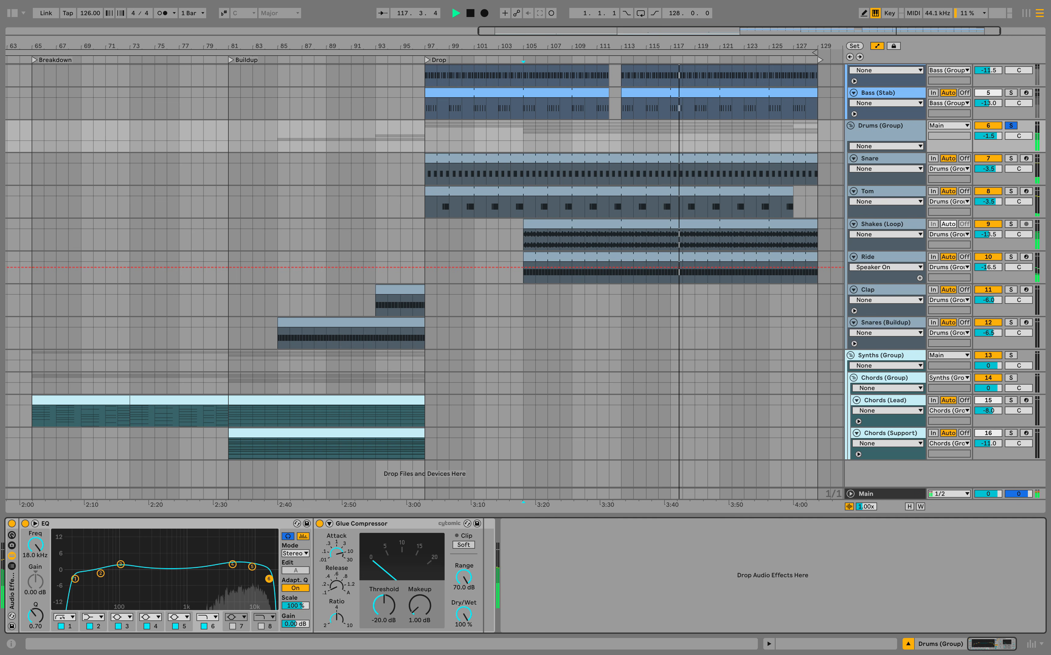
# Step: Compare the drums with the Glue Compressor bypassed and enabled, and unsolo Drums (Group)
pyautogui.click(319, 524)
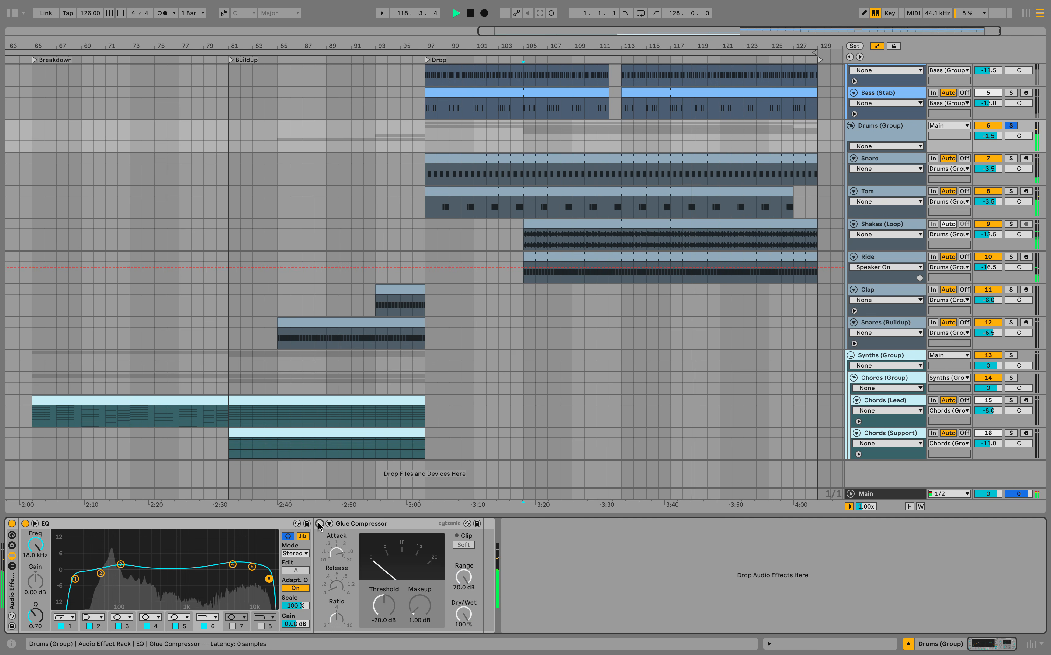
pyautogui.click(320, 524)
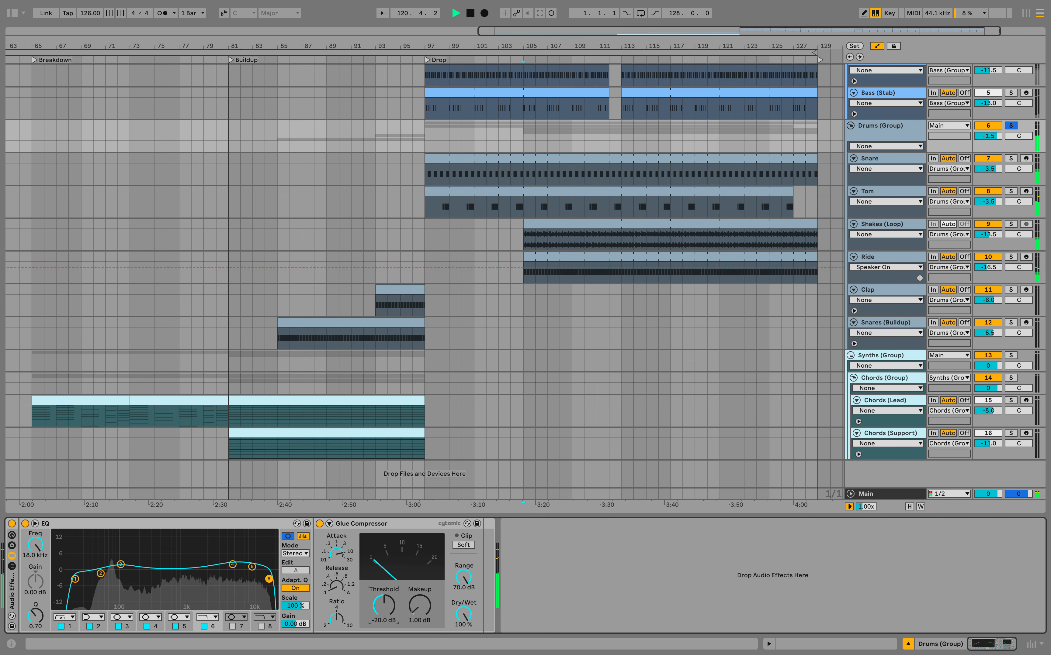
pyautogui.click(1010, 126)
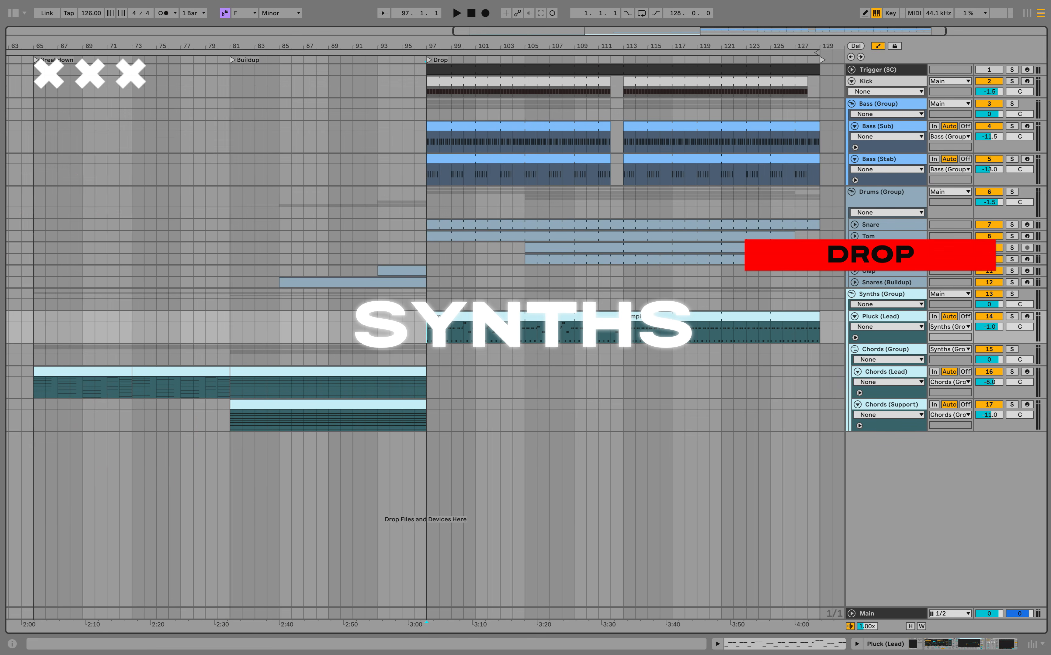
# Step: Play Pluck (Lead) soloed from bar 97, viewing the Complex clip's notes and the track's device chain
pyautogui.click(1011, 316)
pyautogui.hotkey('shift', 'Tab')
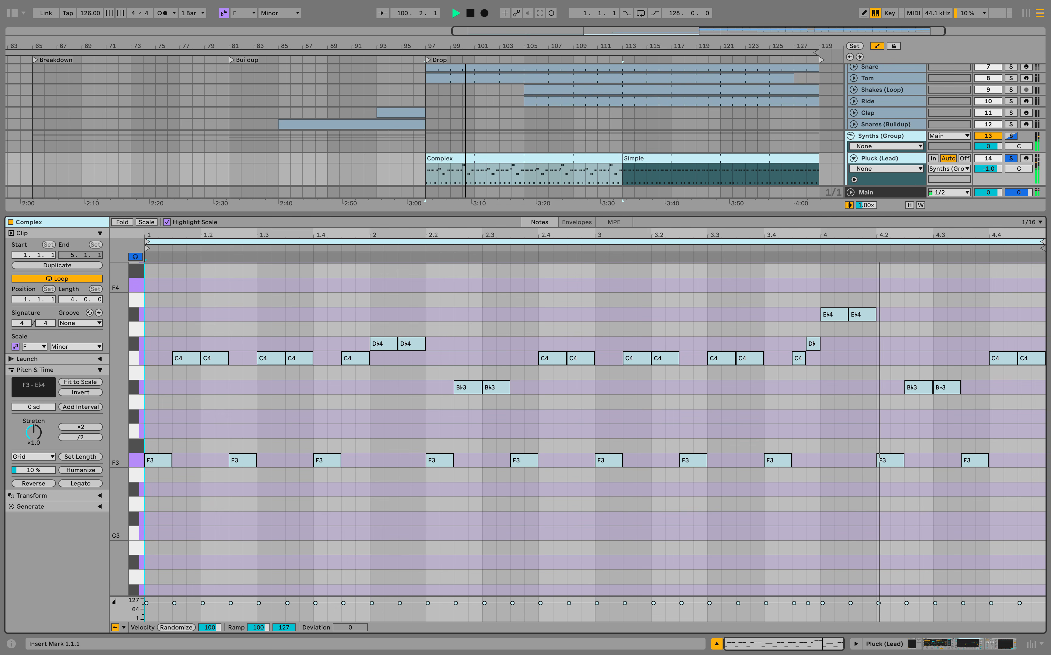
pyautogui.hotkey('shift', 'Tab')
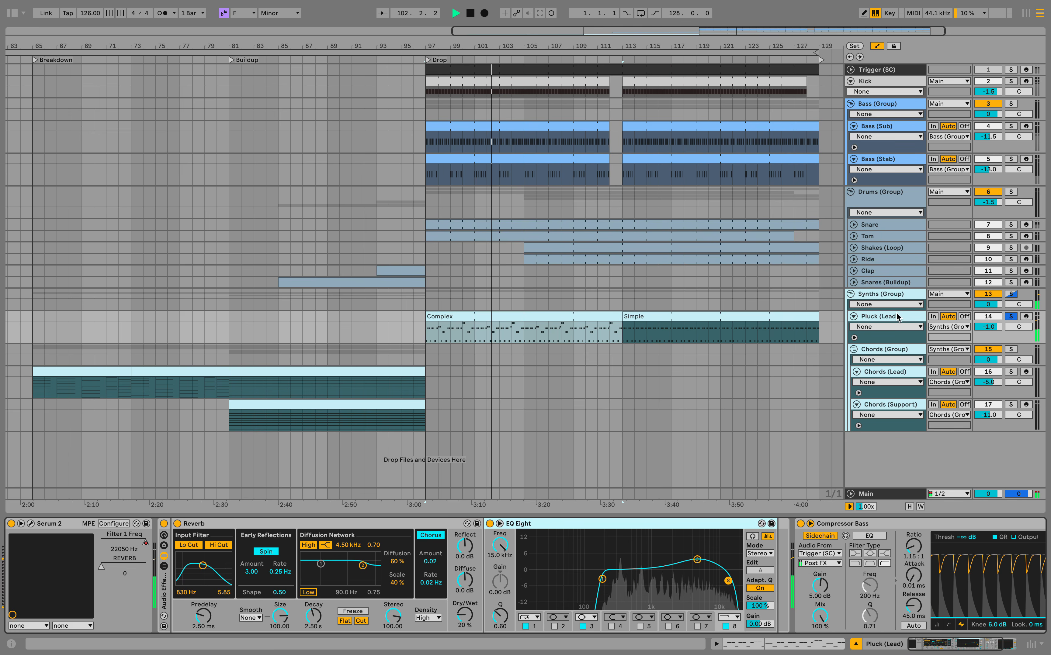
# Step: View the Pluck (Lead) patch in Serum 2, close the plug-in window and toggle the track's solo
pyautogui.click(31, 523)
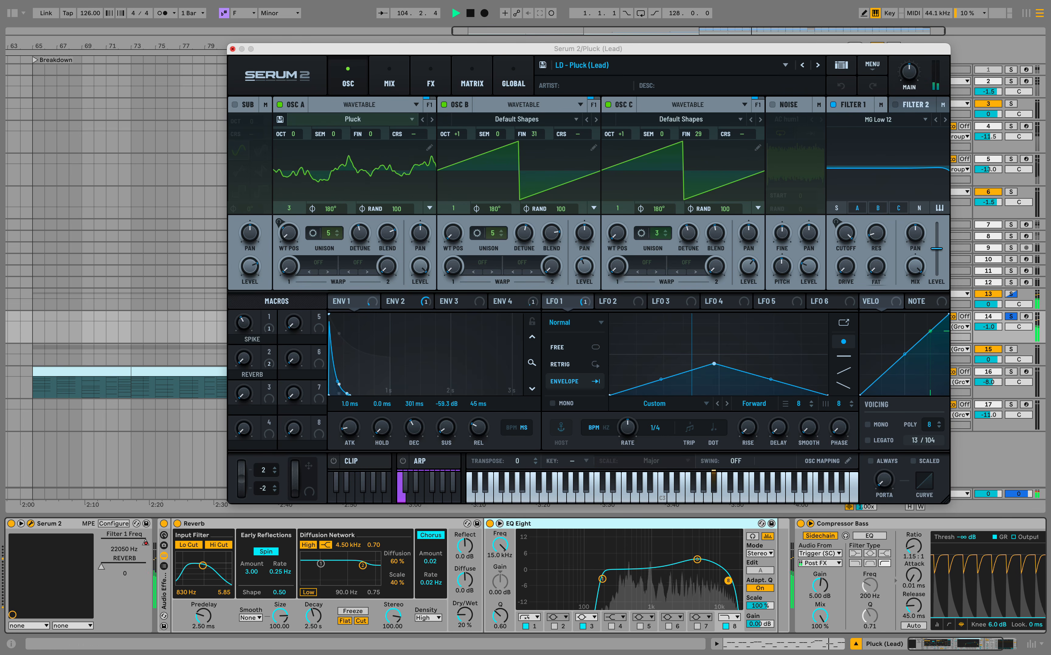
pyautogui.click(232, 48)
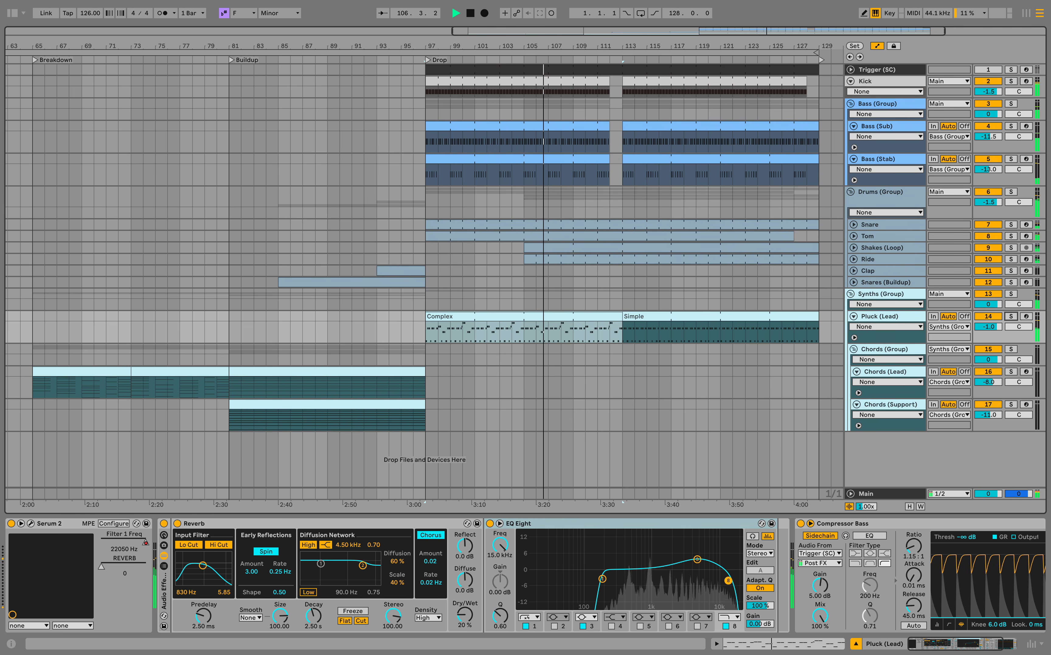
pyautogui.click(1011, 317)
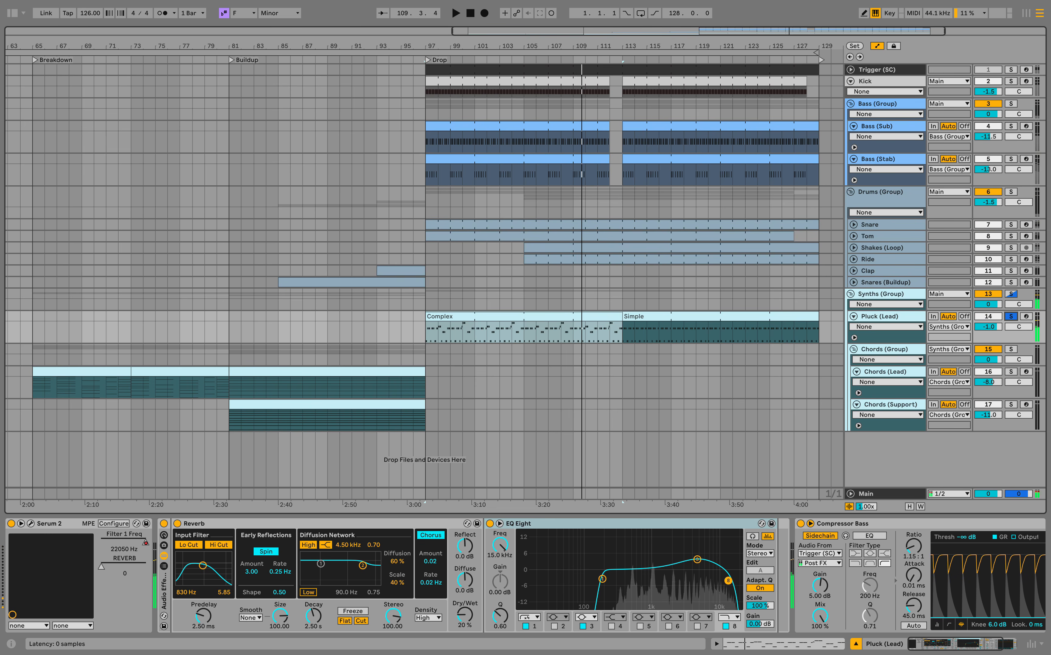
# Step: Compare the soloed Pluck (Lead) with its Audio Effect Rack, and with only the Reverb, bypassed and enabled
pyautogui.click(164, 524)
pyautogui.press('space')
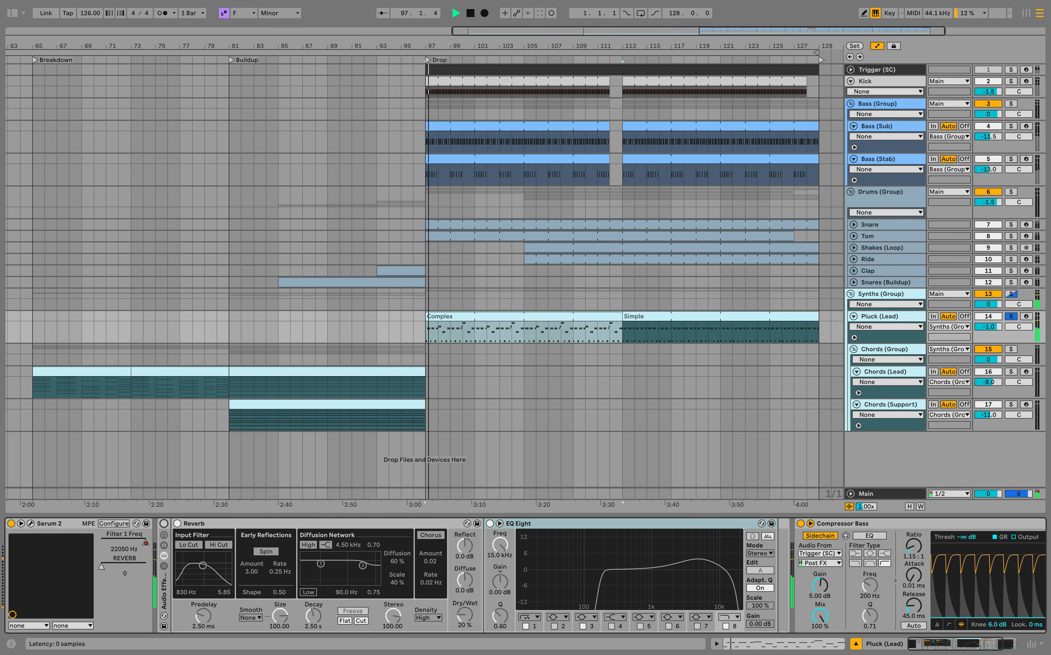
pyautogui.click(164, 524)
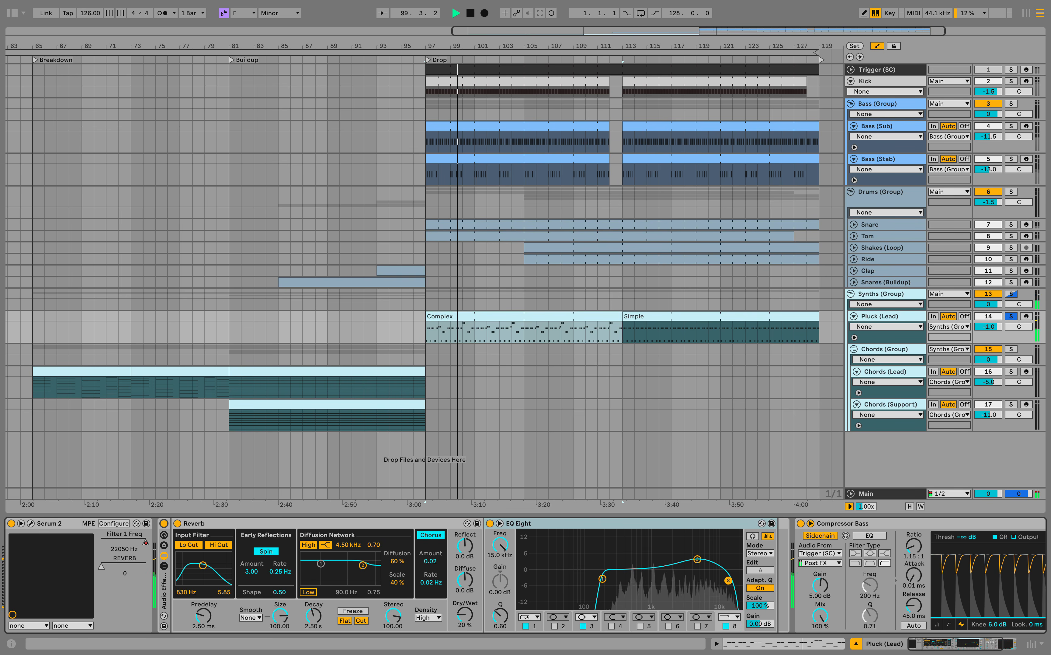
pyautogui.click(177, 524)
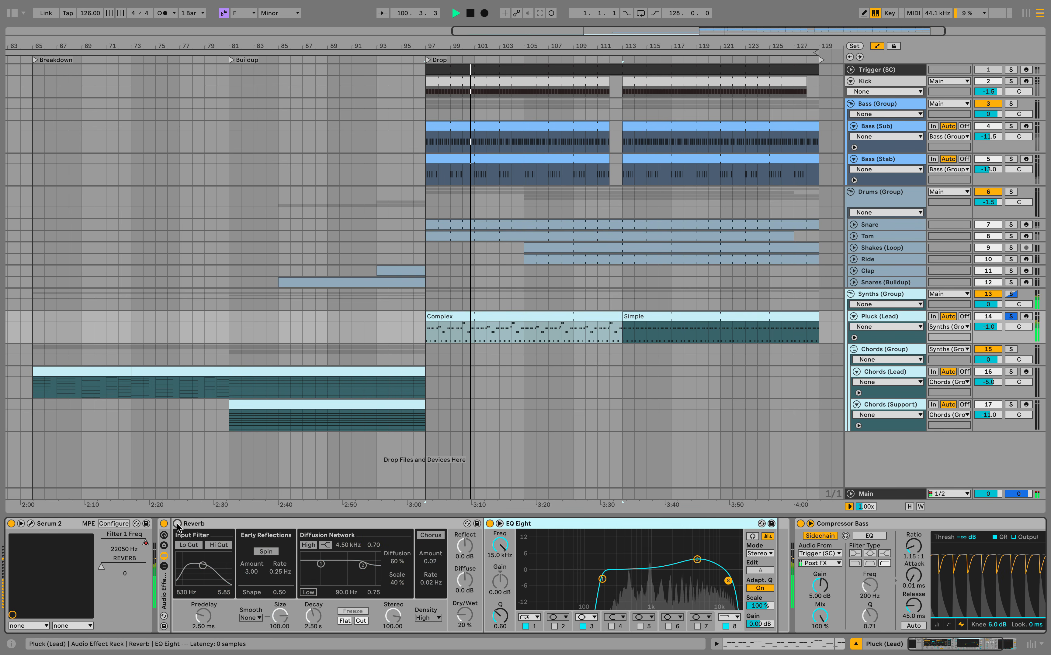
pyautogui.click(177, 523)
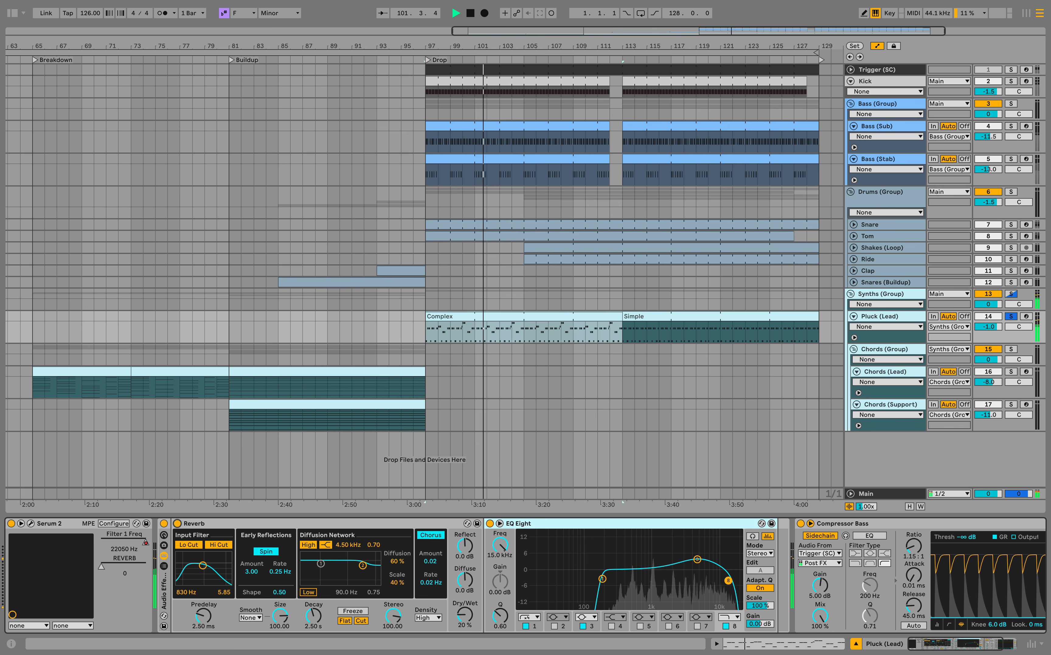
# Step: Inspect the low-cut, 5 kHz boost and high-cut bands of Pluck (Lead)'s EQ Eight, and stop playback
pyautogui.click(602, 579)
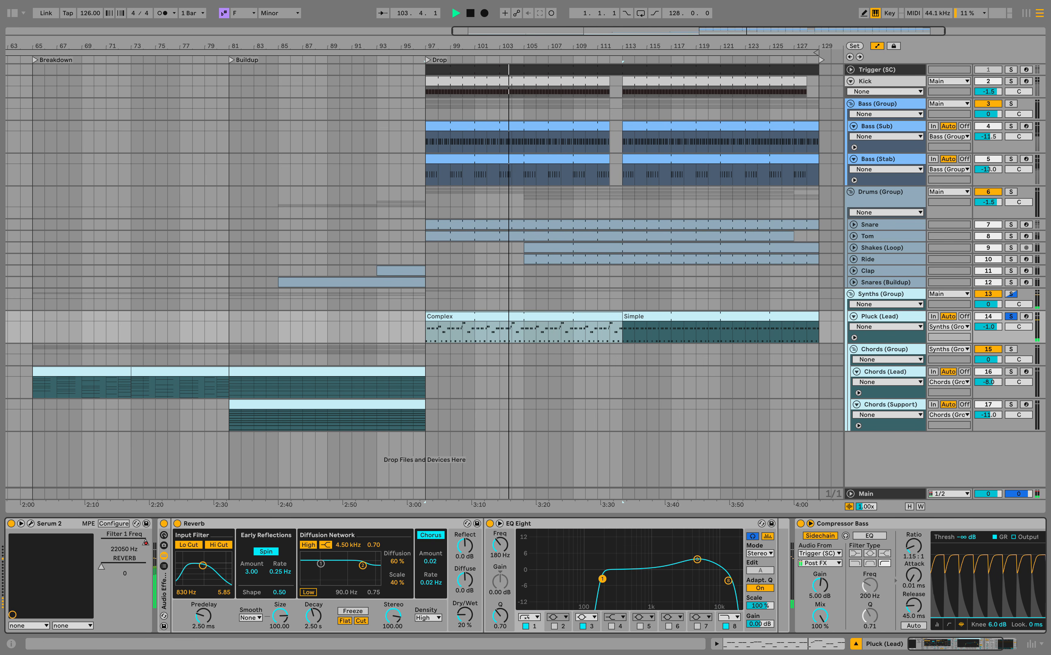
pyautogui.click(602, 580)
pyautogui.click(697, 560)
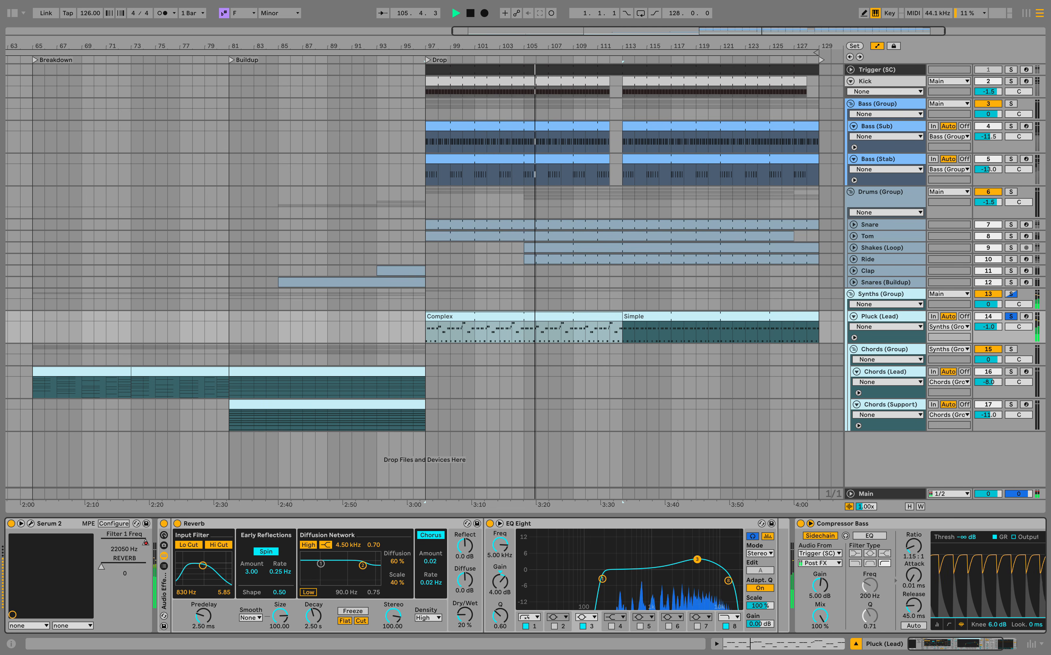
pyautogui.click(728, 580)
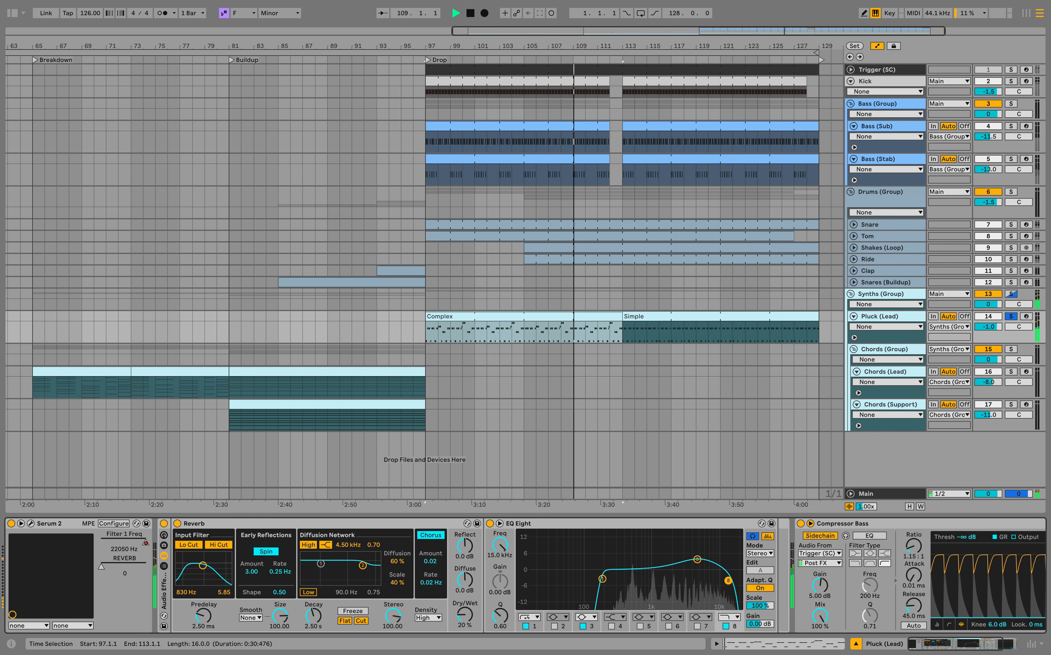
pyautogui.press('space')
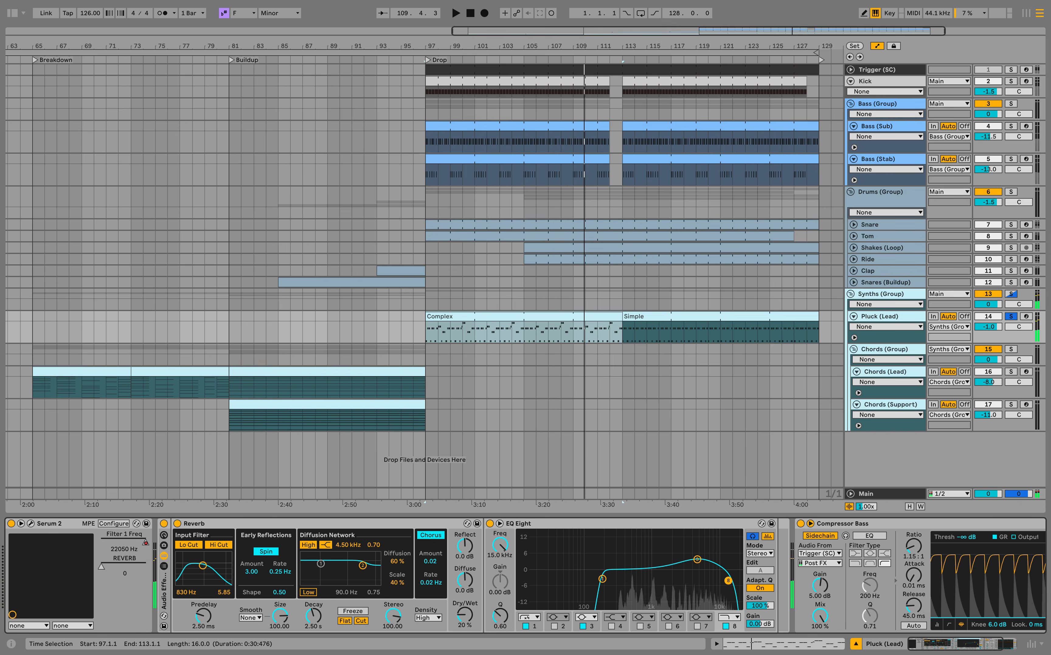
# Step: Replay Pluck (Lead) soloed from bar 97 and compare it with the sidechained Compressor bypassed and enabled
pyautogui.click(426, 337)
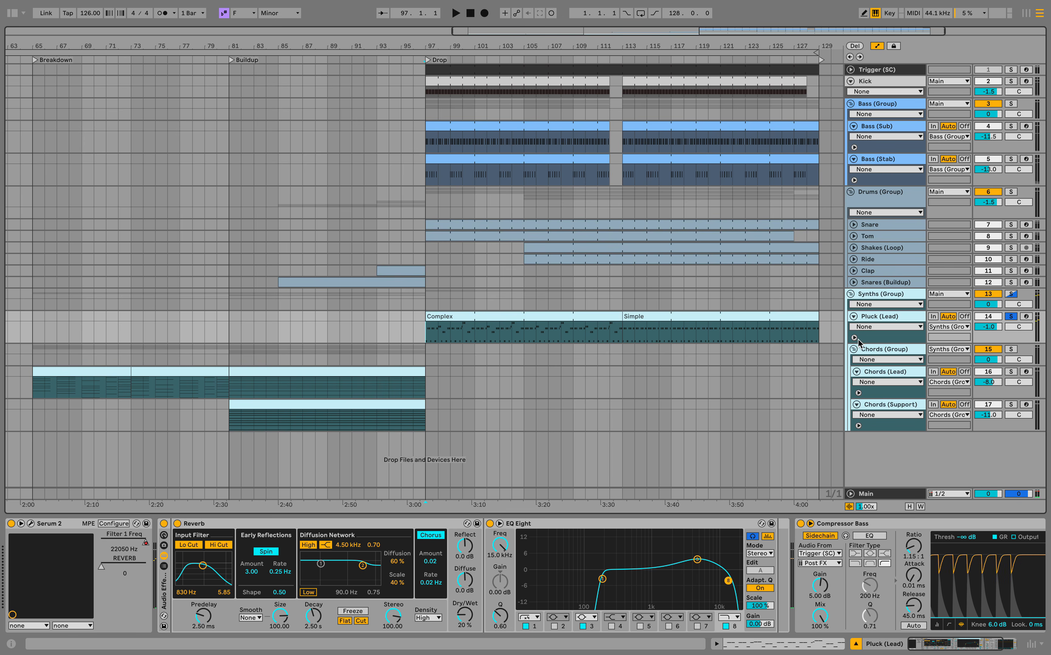
pyautogui.press('space')
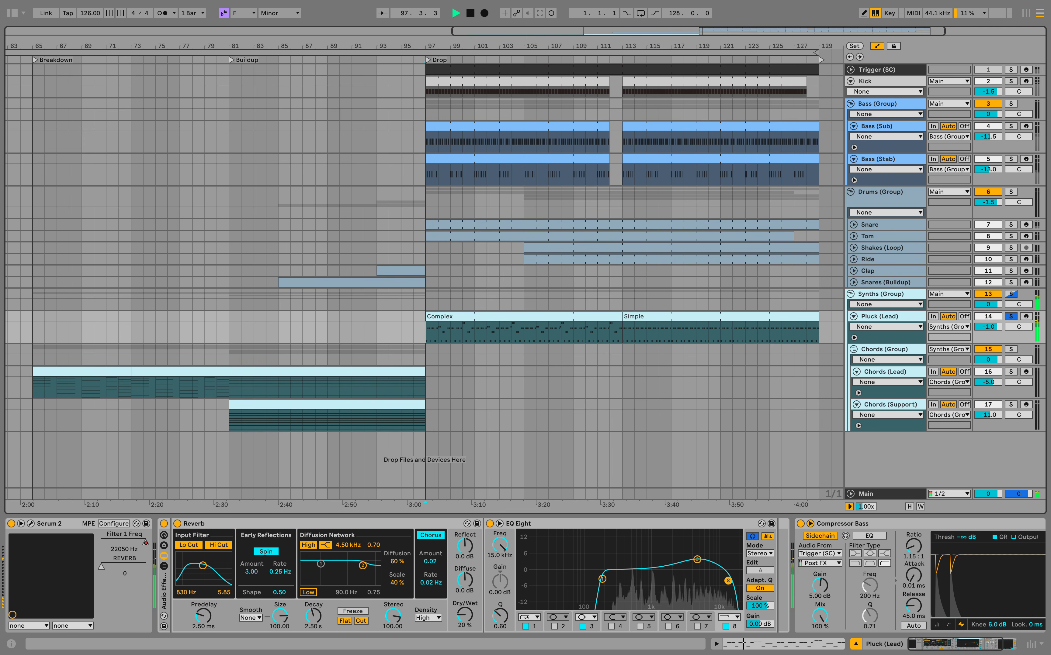
pyautogui.hscroll(3, 520, 576)
pyautogui.click(657, 523)
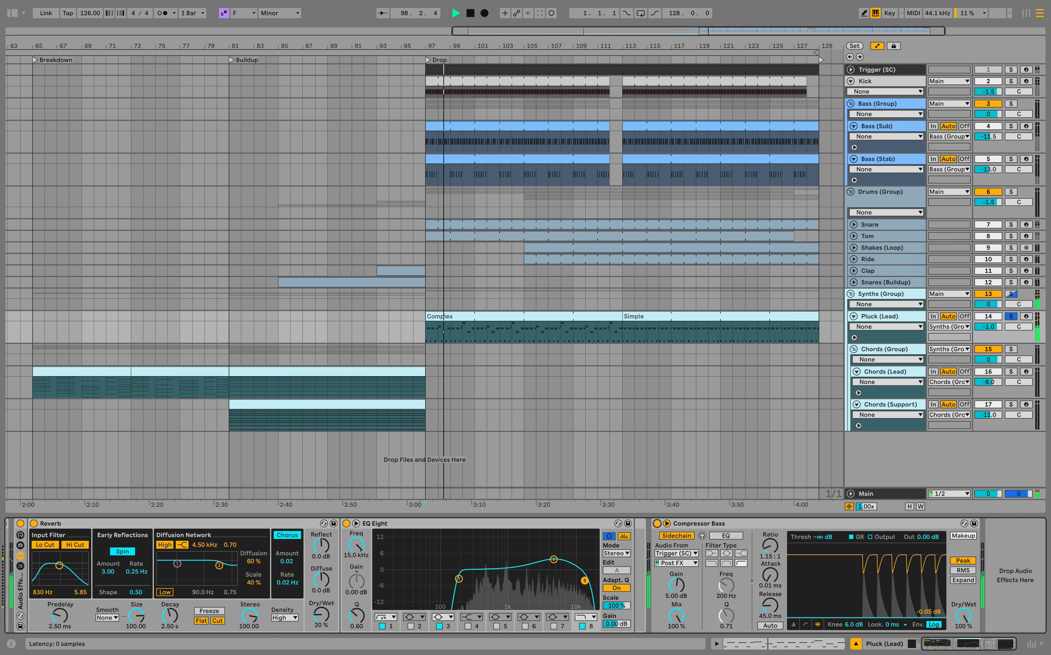
pyautogui.click(657, 524)
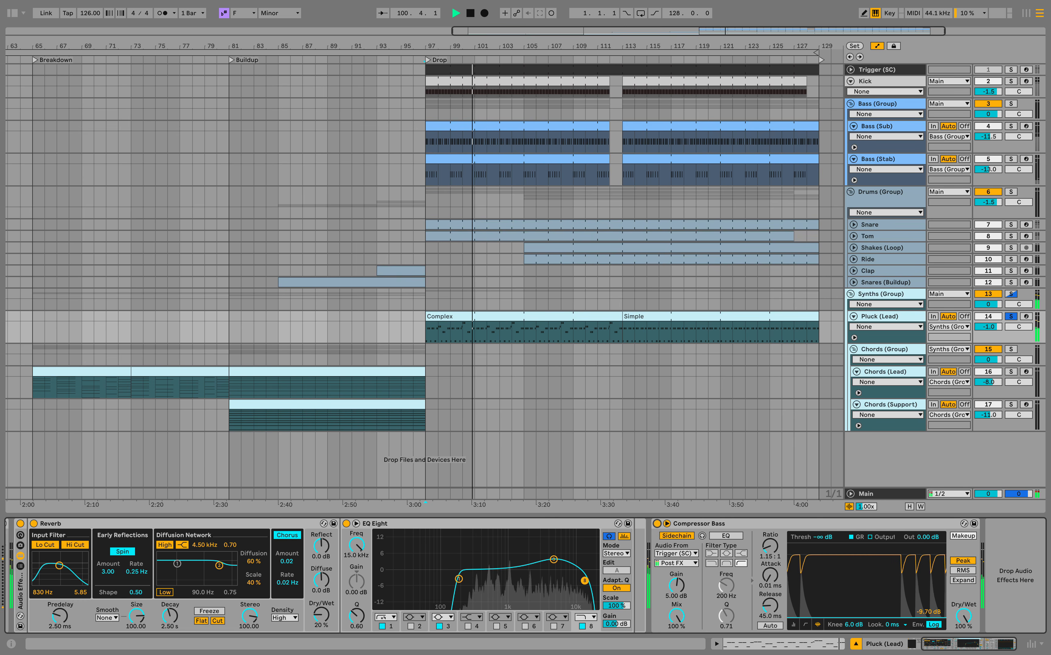
# Step: Add Kick to the solo, audition the Compressor ratio at 1.38 : 1, restore it to 1.15 : 1 and clear the solos
pyautogui.keyDown('super'); pyautogui.click(1011, 81); pyautogui.keyUp('super')
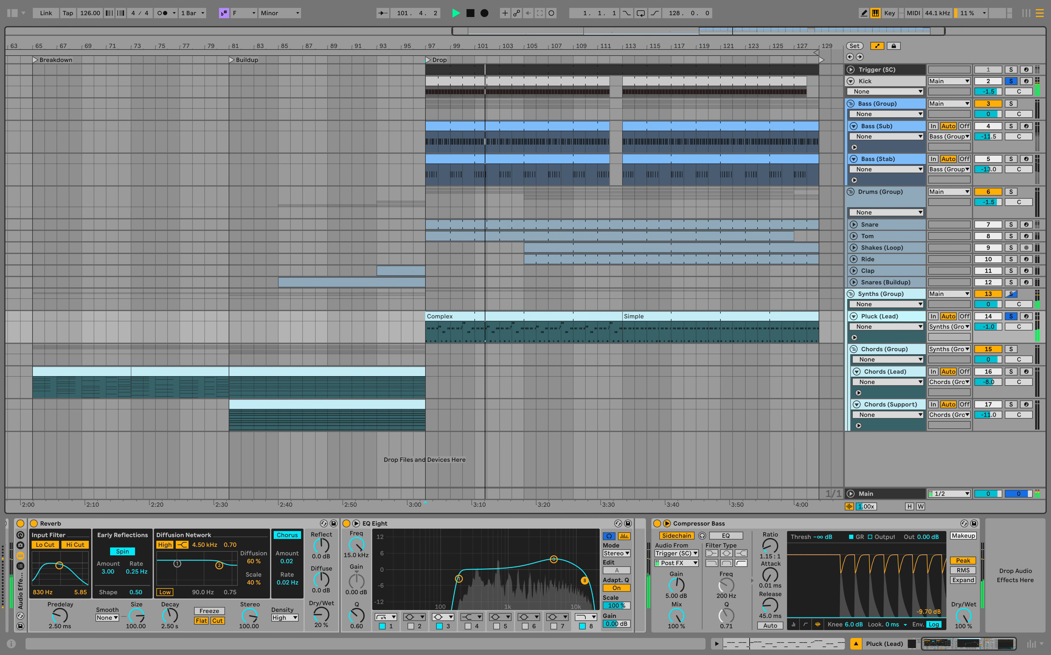
pyautogui.click(770, 546)
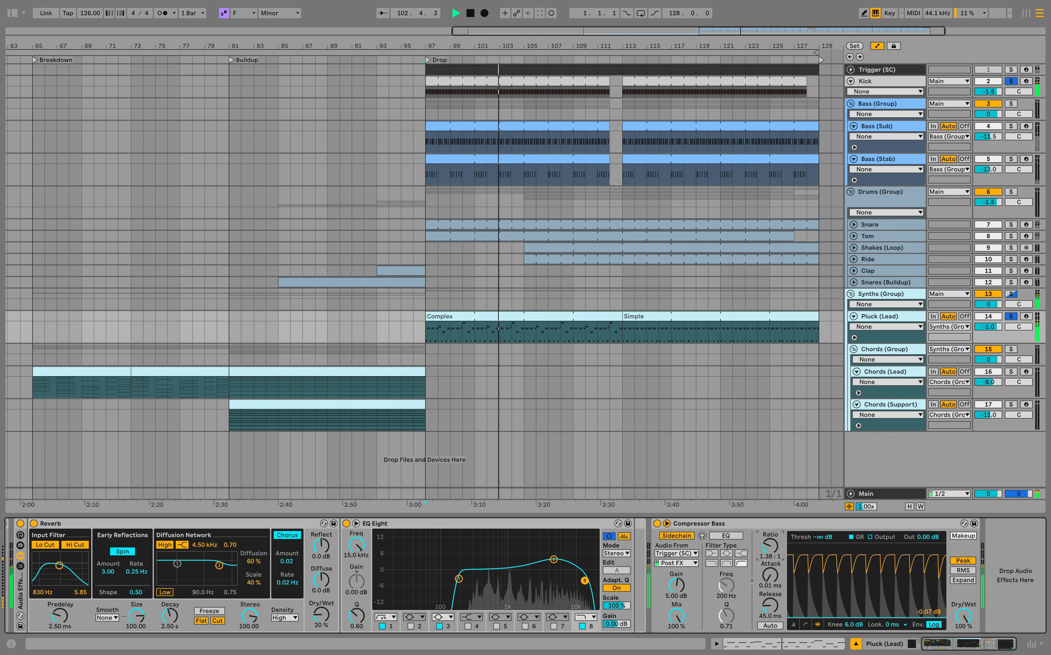
pyautogui.moveTo(770, 546); pyautogui.dragTo(769, 588)
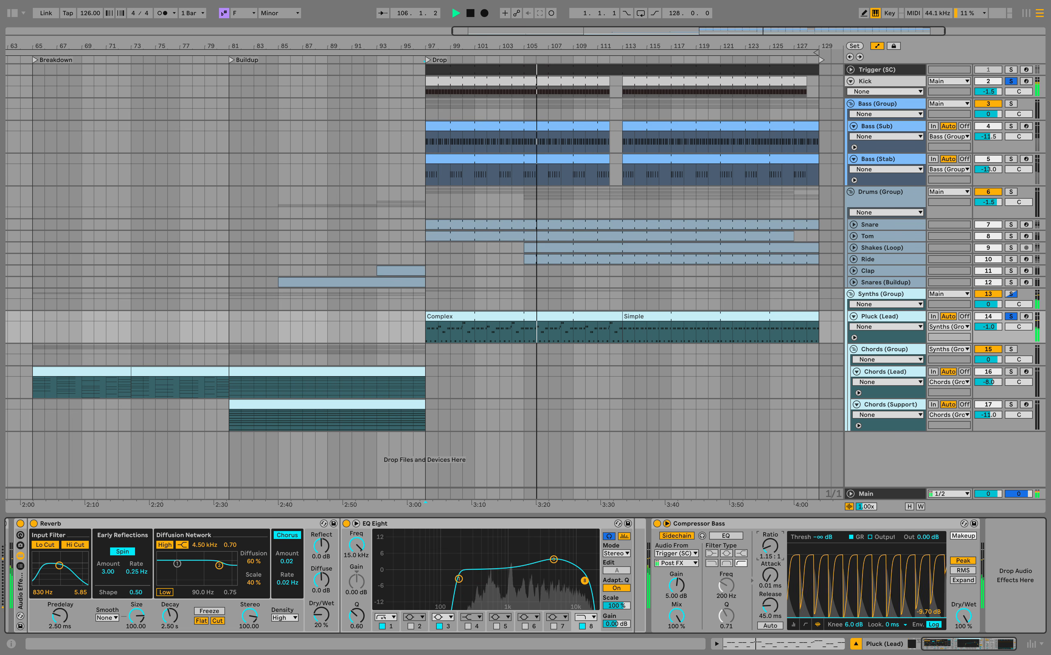
pyautogui.click(1011, 317)
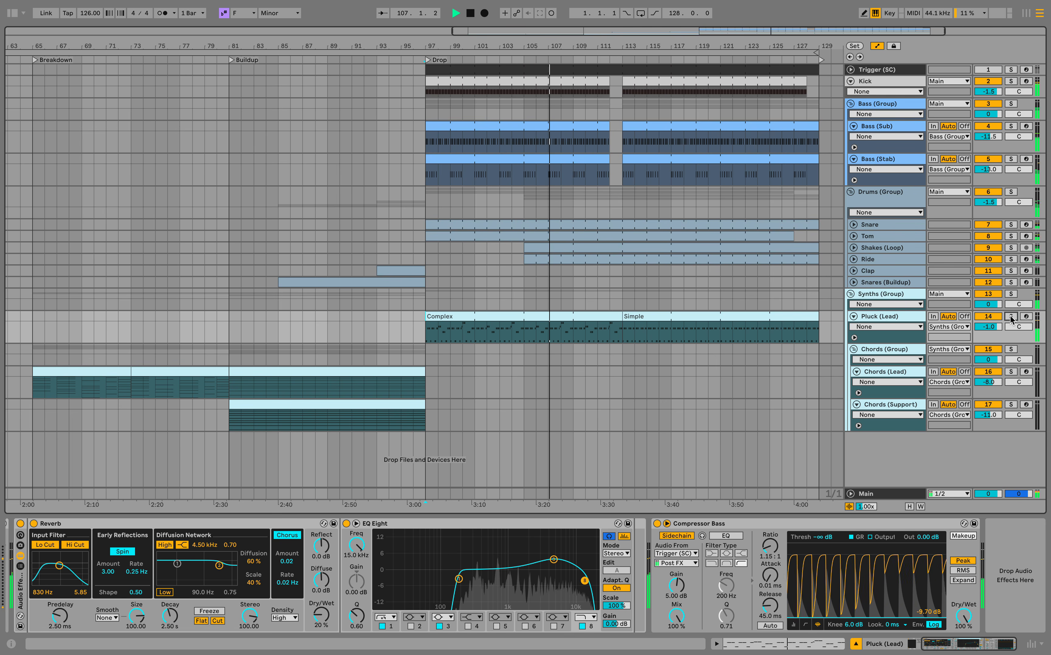
# Step: Select the Simple clip at bar 113 and play Pluck (Lead) soloed with the clip's notes shown
pyautogui.click(623, 332)
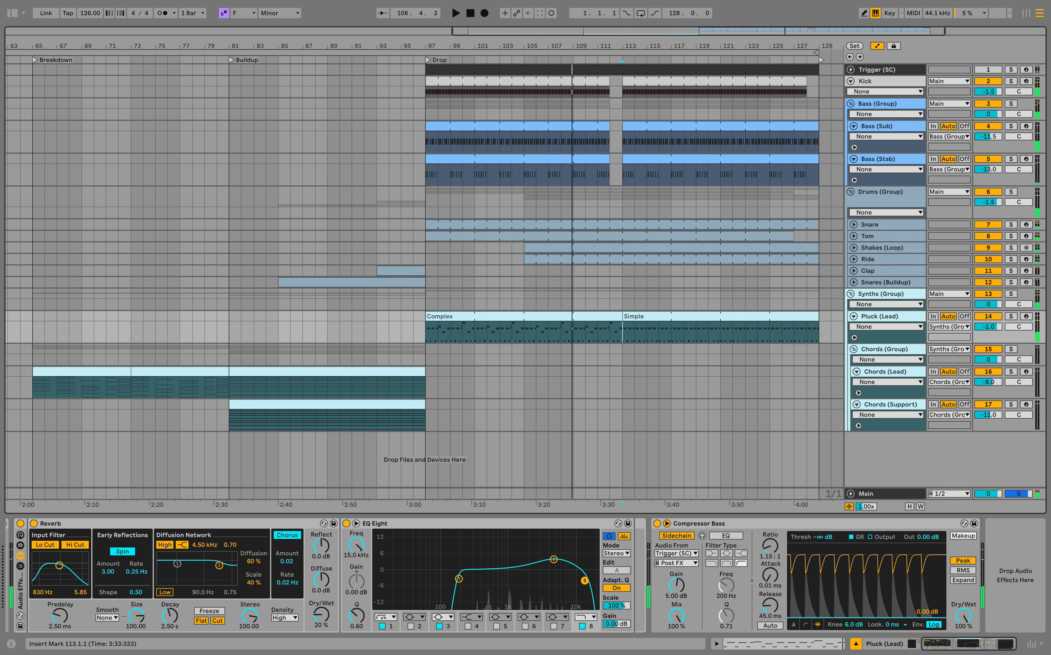
pyautogui.moveTo(560, 332); pyautogui.dragTo(819, 332)
pyautogui.click(622, 332)
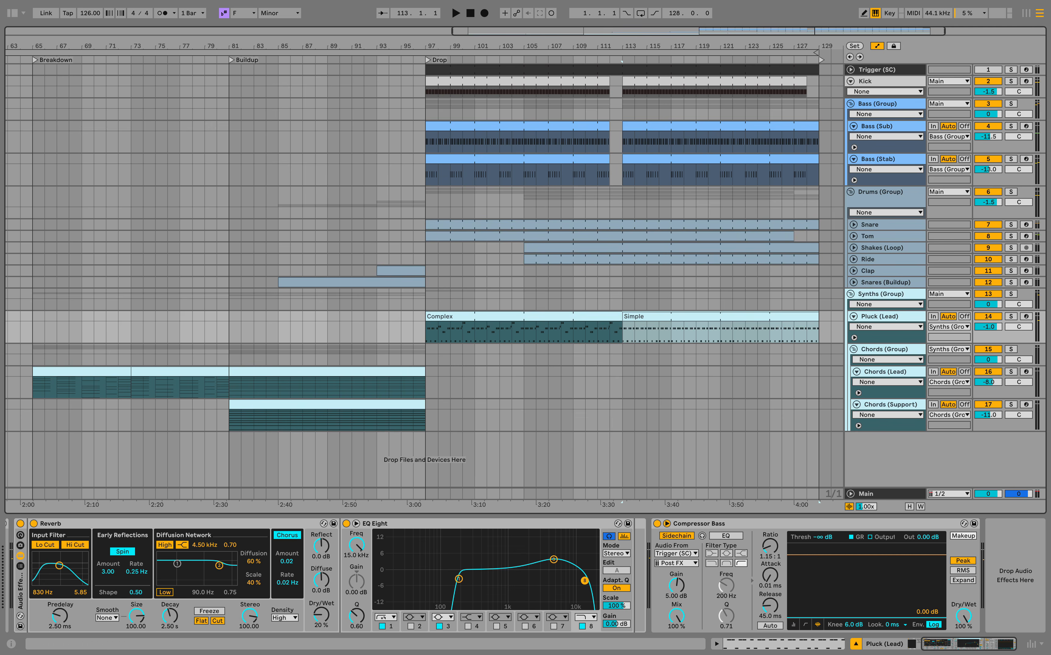
pyautogui.press('s')
pyautogui.press('space')
pyautogui.hotkey('shift', 'Tab')
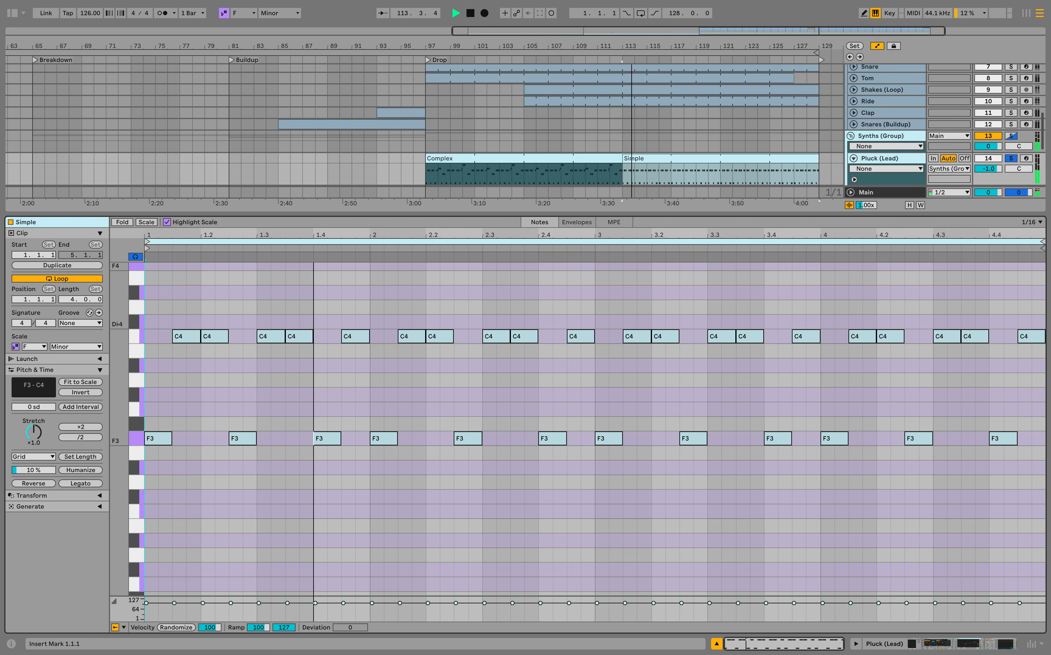
# Step: Close the Simple clip's note view, unsolo Pluck (Lead), and place the insert marker at bar 97 of its track
pyautogui.click(709, 526)
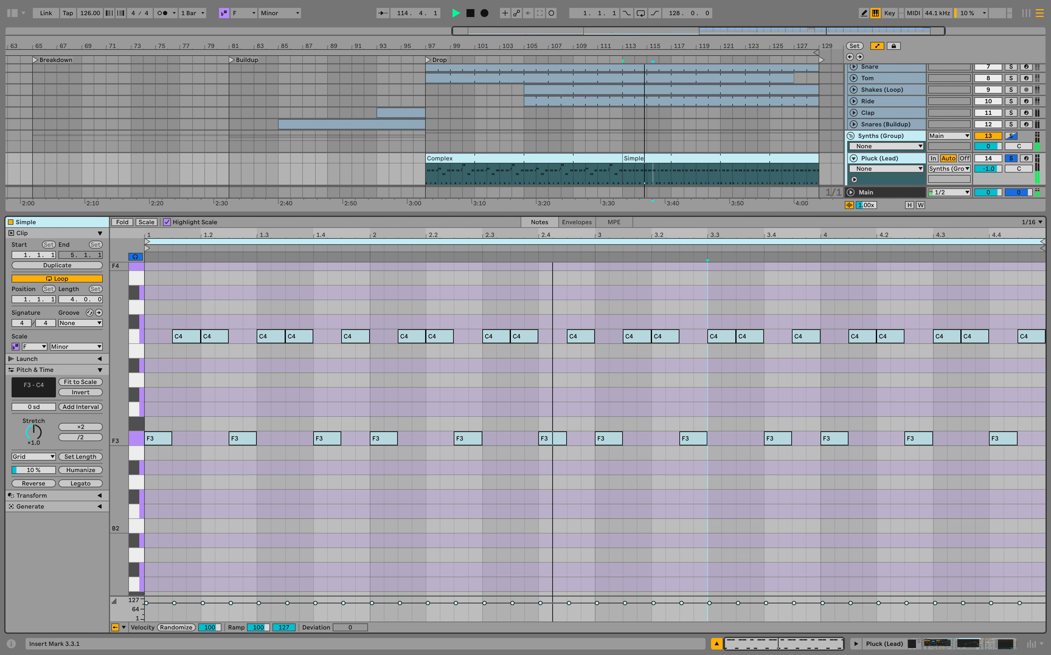
pyautogui.press('super+alt+l')
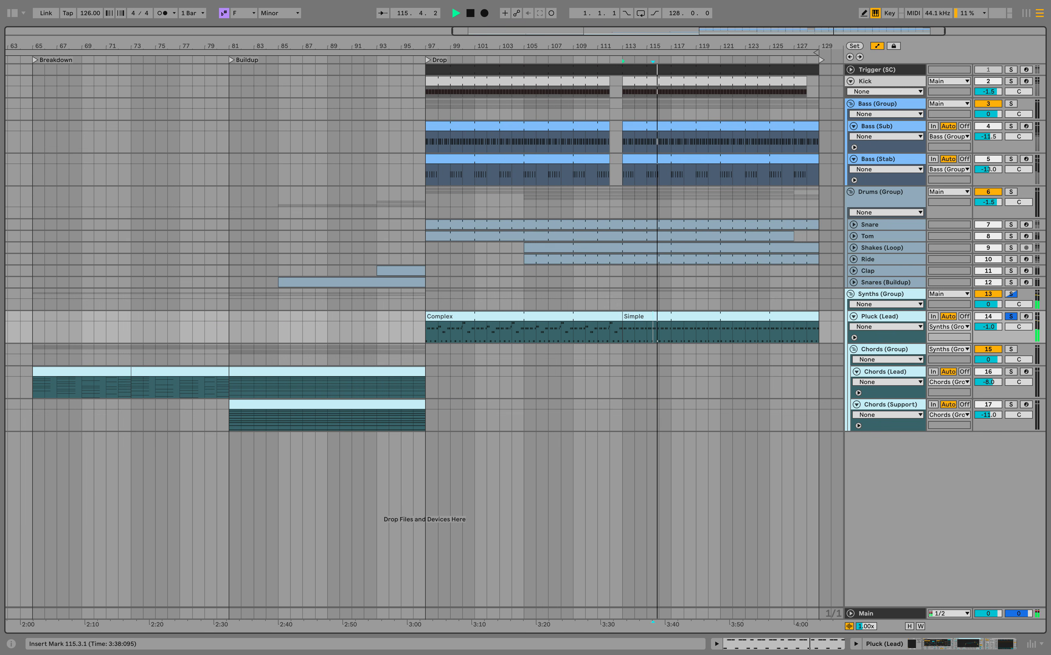
pyautogui.click(1012, 317)
pyautogui.click(622, 332)
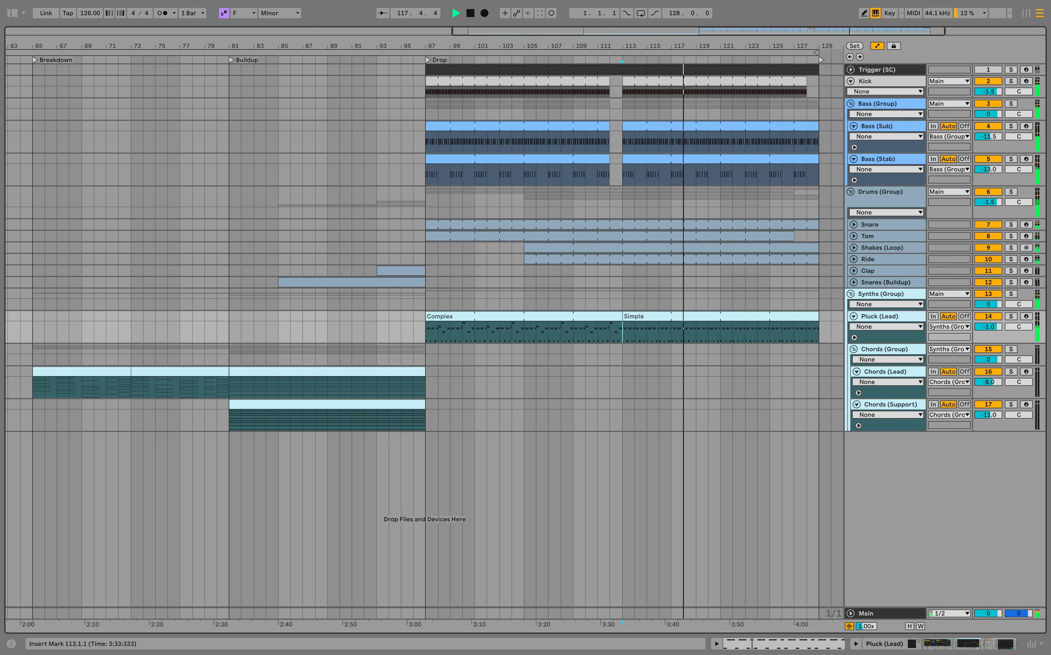
pyautogui.click(425, 331)
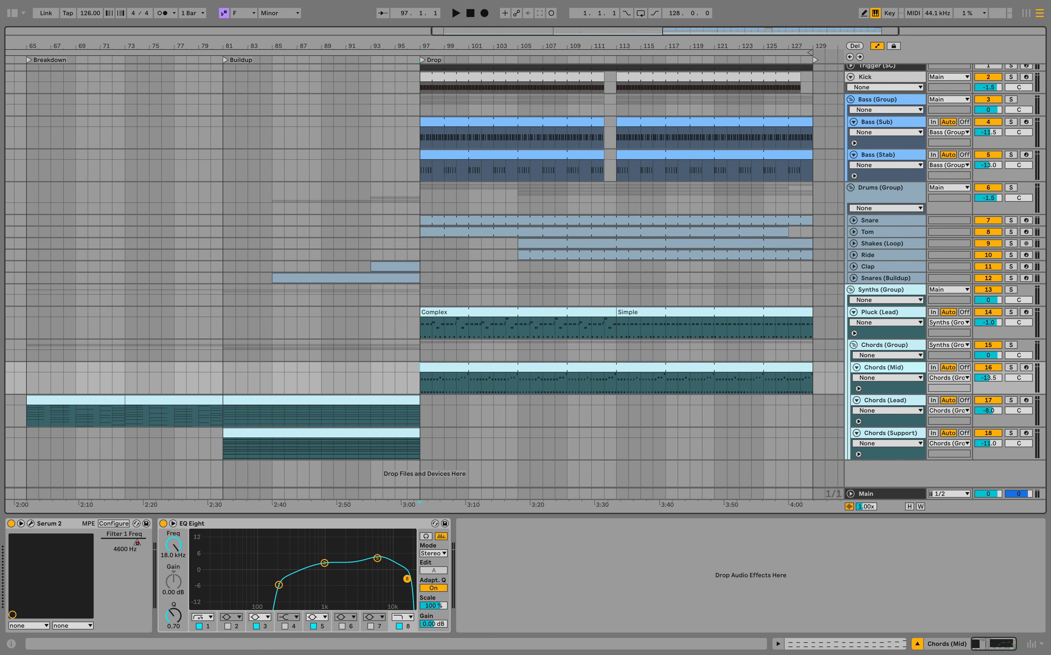
# Step: Solo Chords (Mid), play it from bar 97 with its clip's notes shown, and close the note view
pyautogui.click(1011, 368)
pyautogui.doubleClick(616, 368)
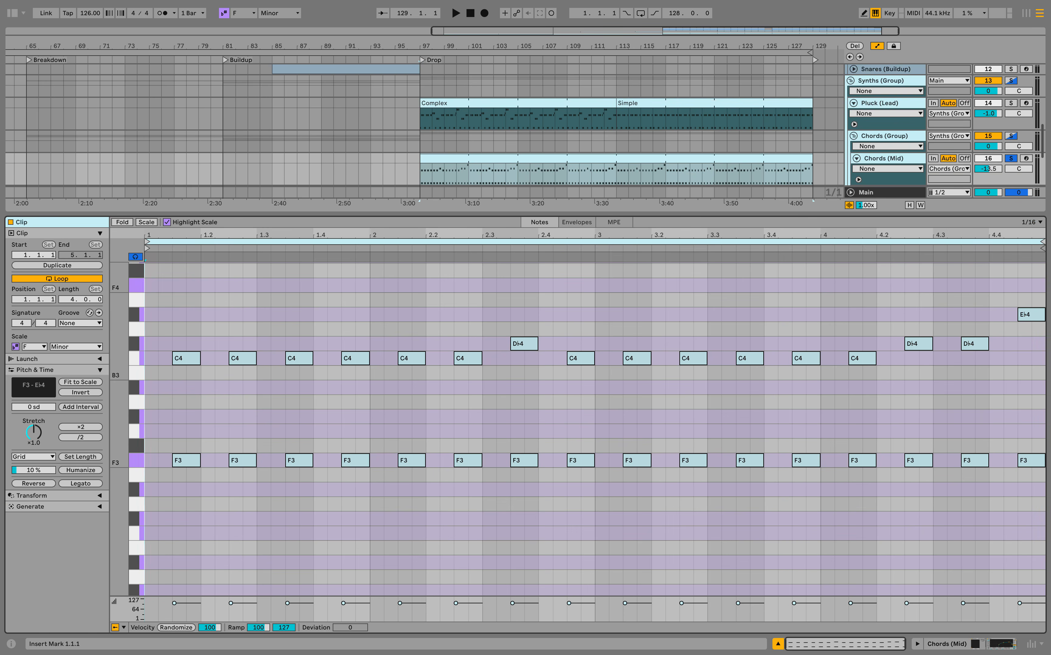
pyautogui.press('space')
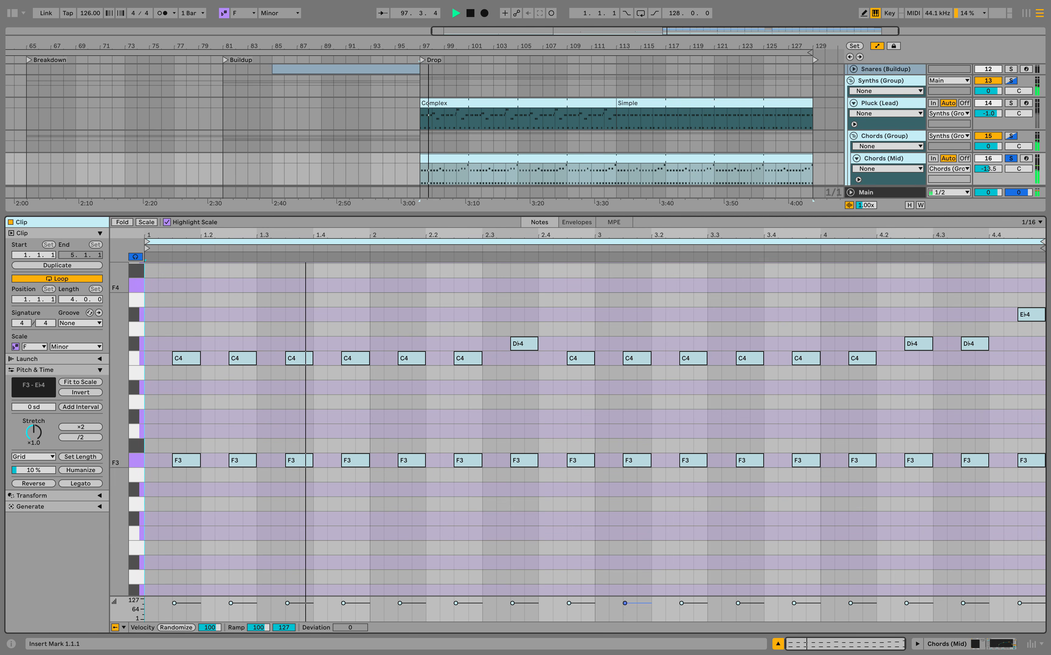
pyautogui.click(779, 644)
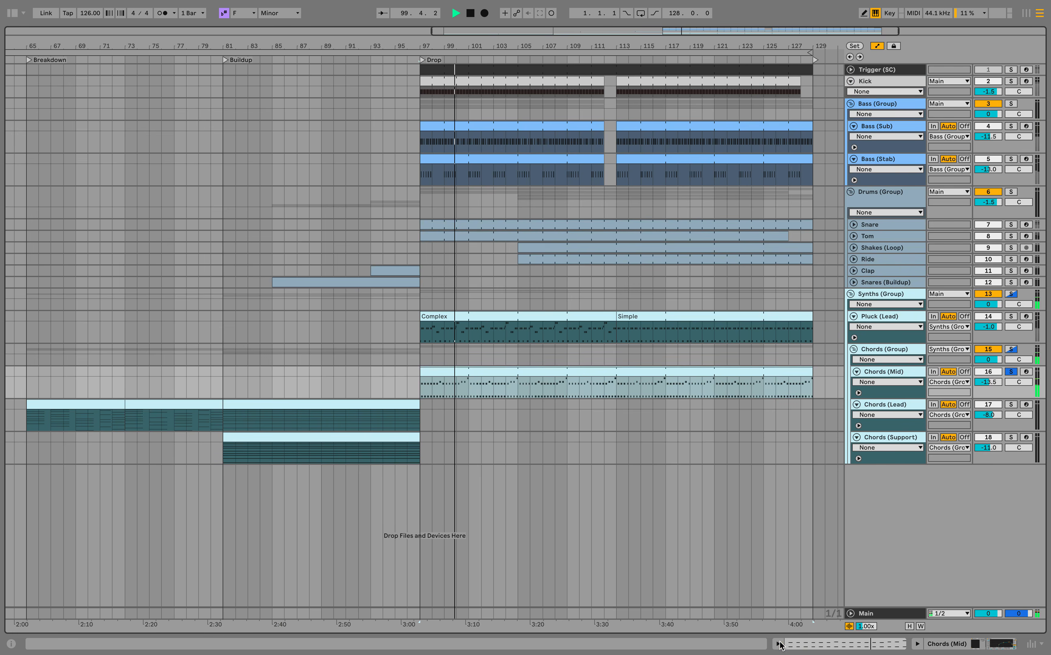
# Step: Show the Chords (Mid) devices, inspect the Serum 2 patch during playback and close the plug-in window
pyautogui.click(917, 644)
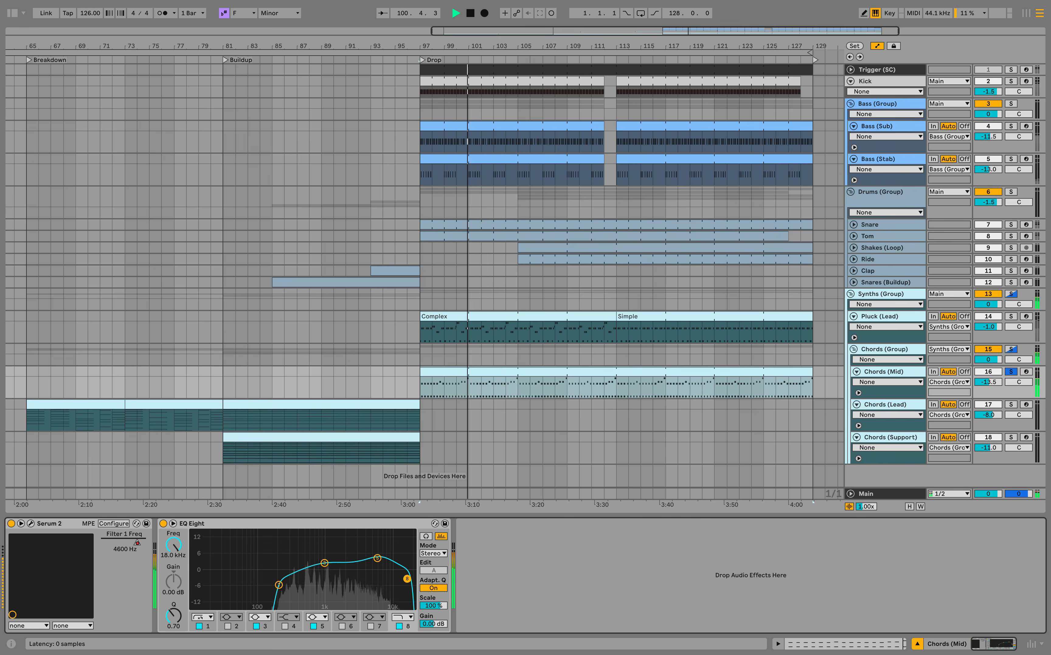
pyautogui.click(31, 524)
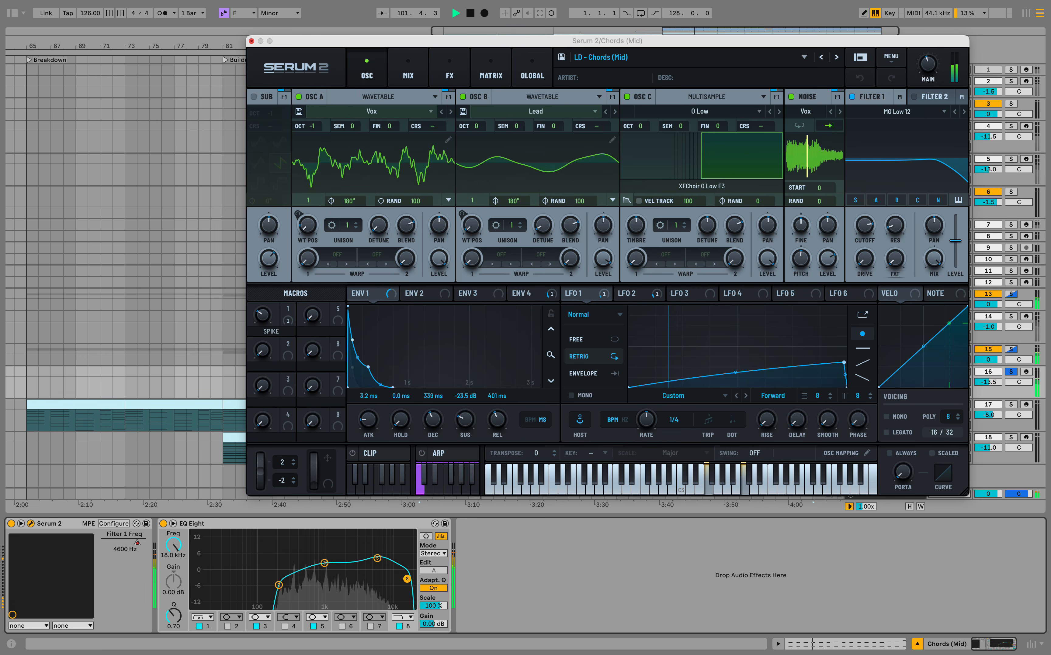
pyautogui.click(252, 41)
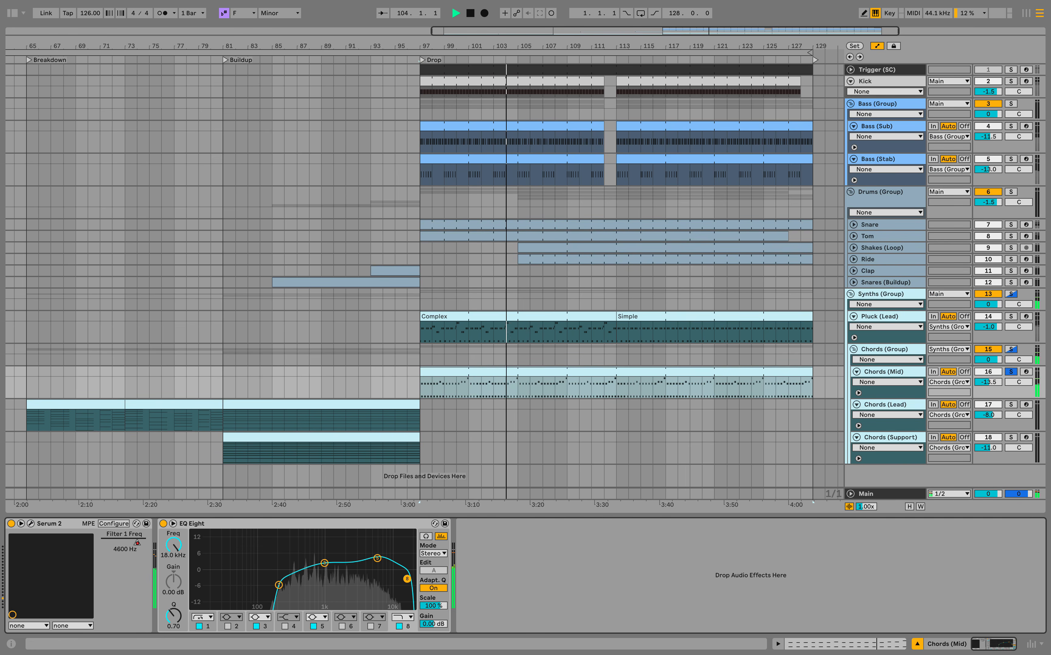
# Step: Listen to Synths (Group) soloed and to the full mix, and solo Chords (Mid) again
pyautogui.click(1010, 294)
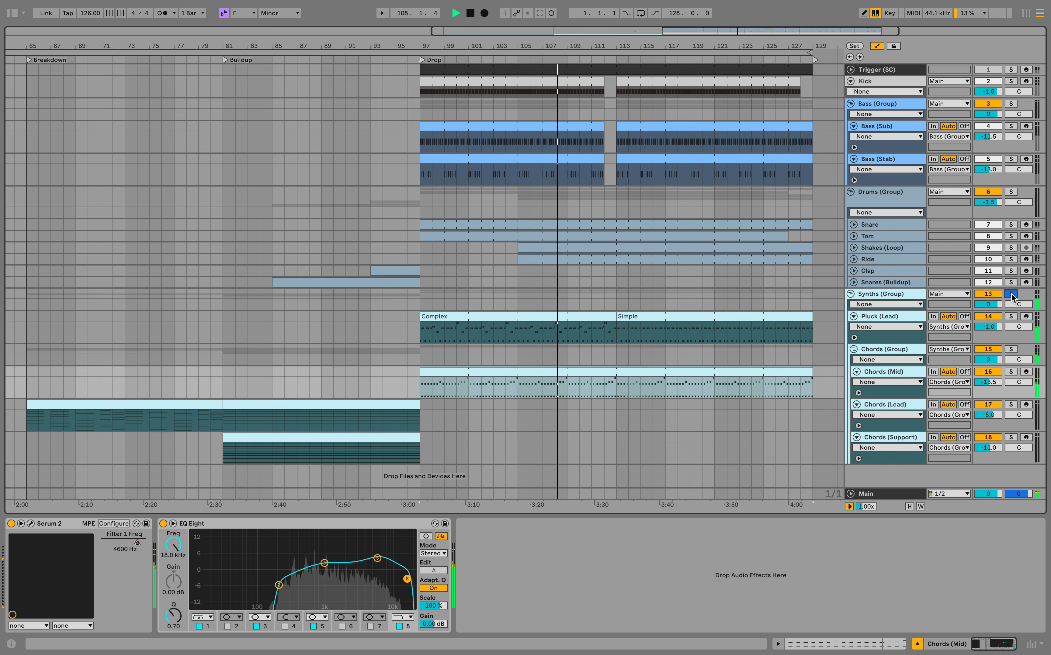
pyautogui.click(1010, 294)
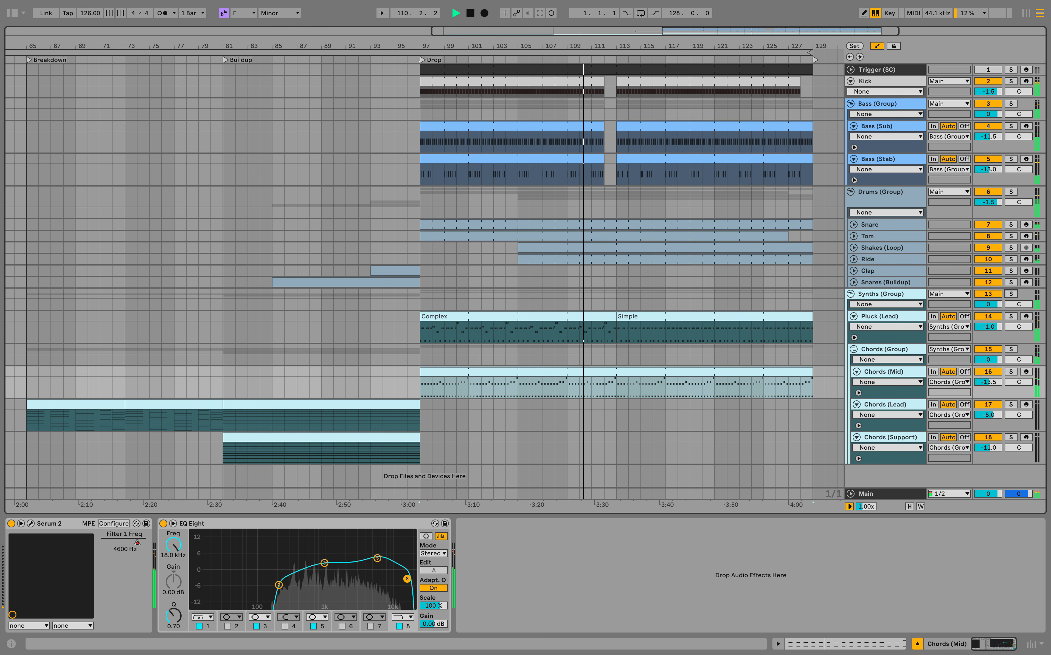
pyautogui.click(1011, 373)
pyautogui.scroll(-1, 1010, 375)
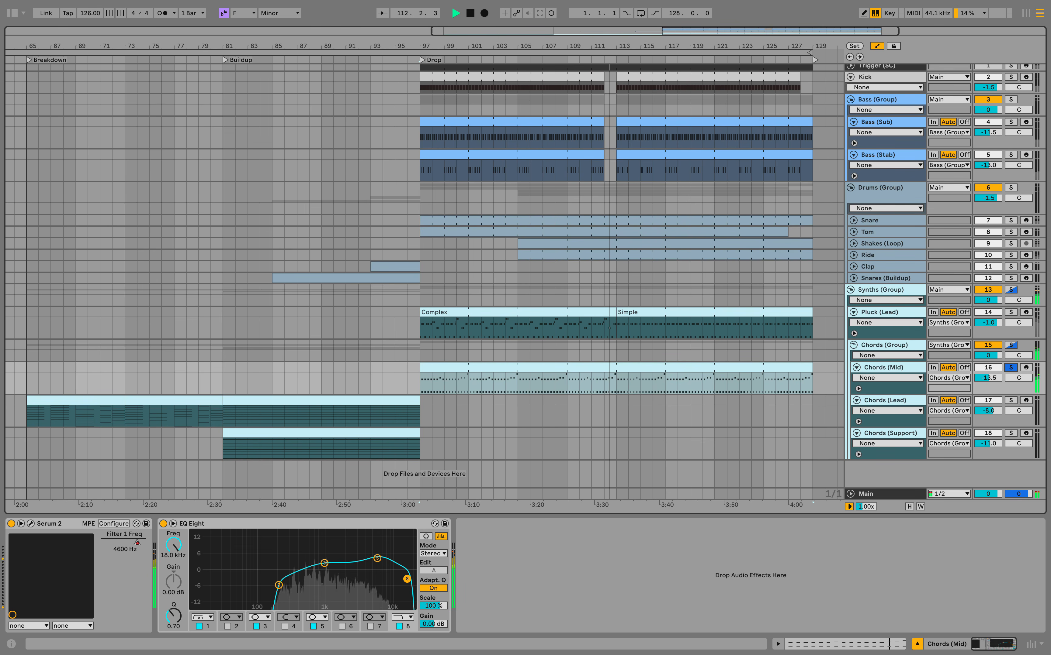
# Step: Enable audition mode in the Chords (Mid) EQ Eight, audition its four active bands in turn, and unsolo the track
pyautogui.click(425, 537)
pyautogui.click(279, 585)
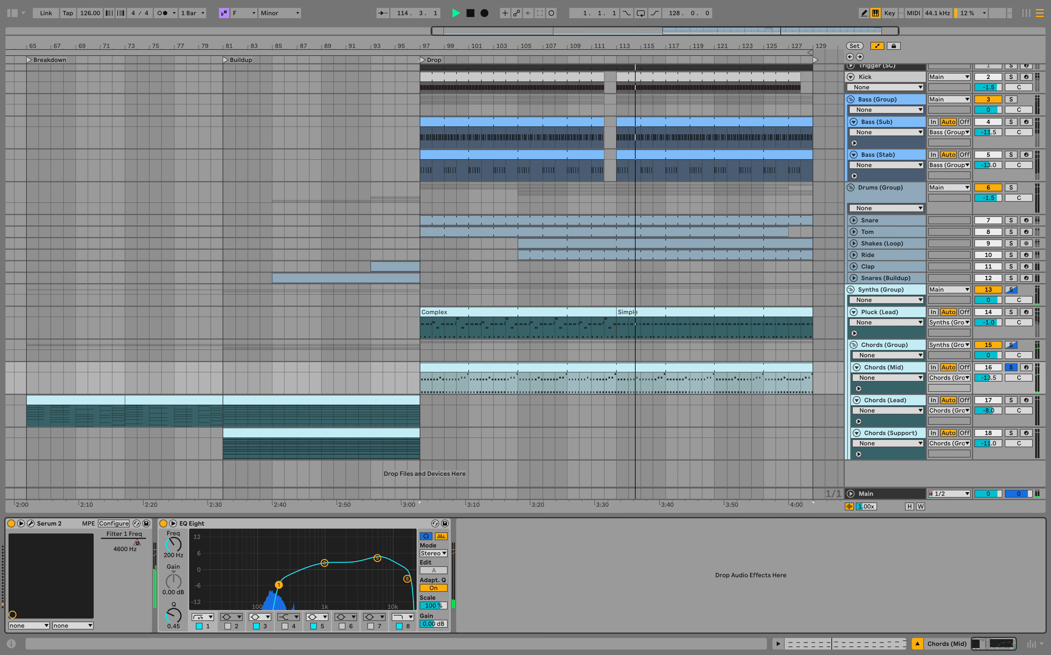
pyautogui.click(324, 563)
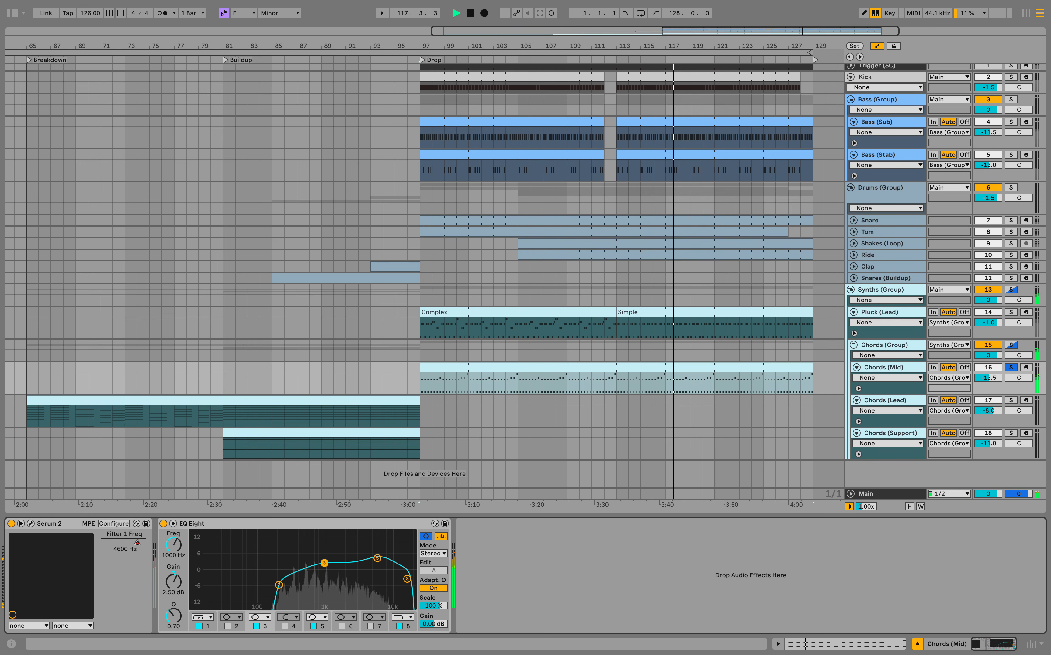
pyautogui.click(377, 559)
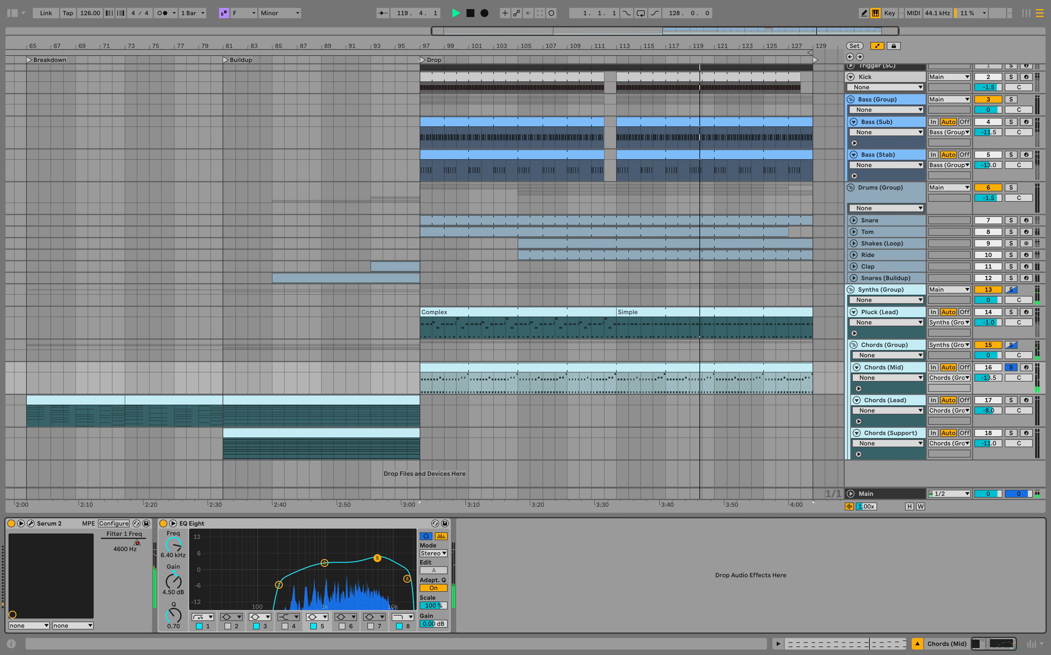
pyautogui.click(406, 579)
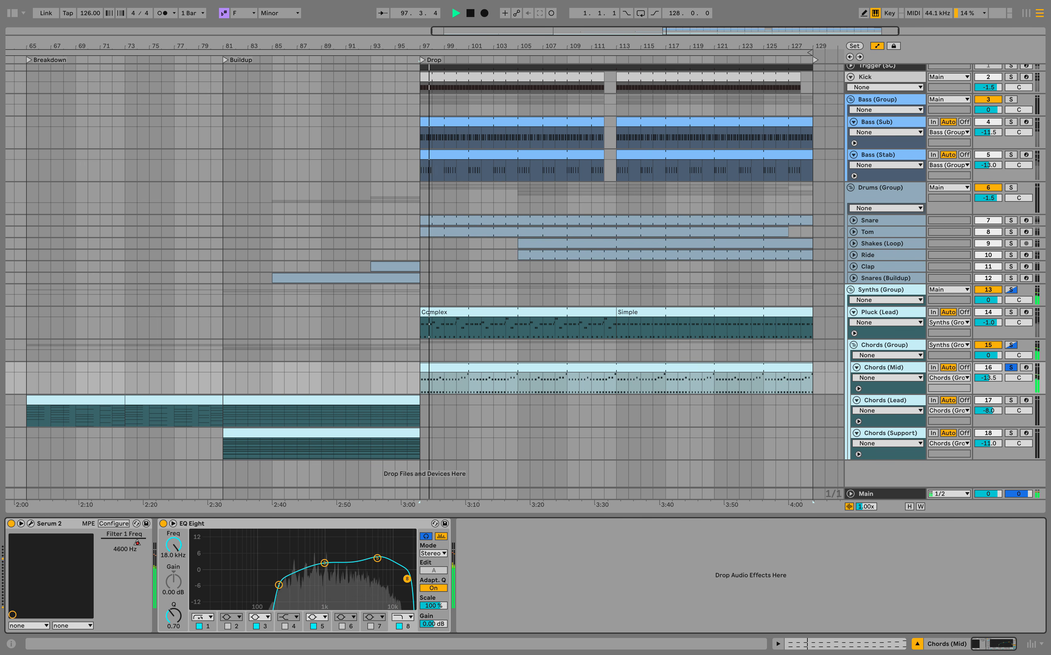
pyautogui.click(1010, 368)
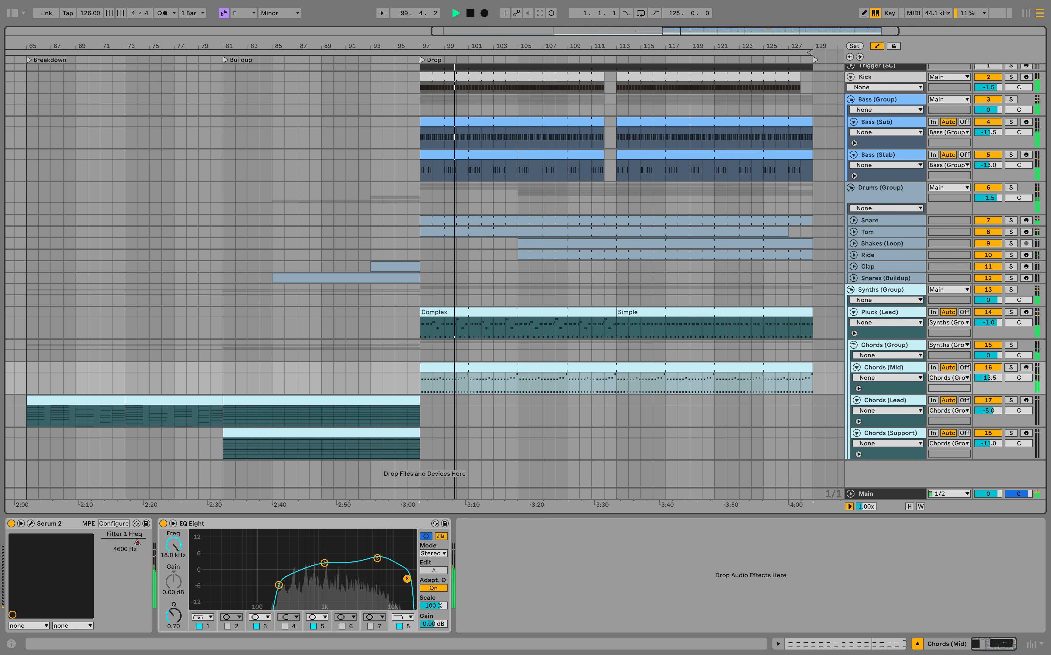
# Step: Show the sidechained Compressor on Chords (Group) and play the group soloed together with Kick
pyautogui.click(895, 347)
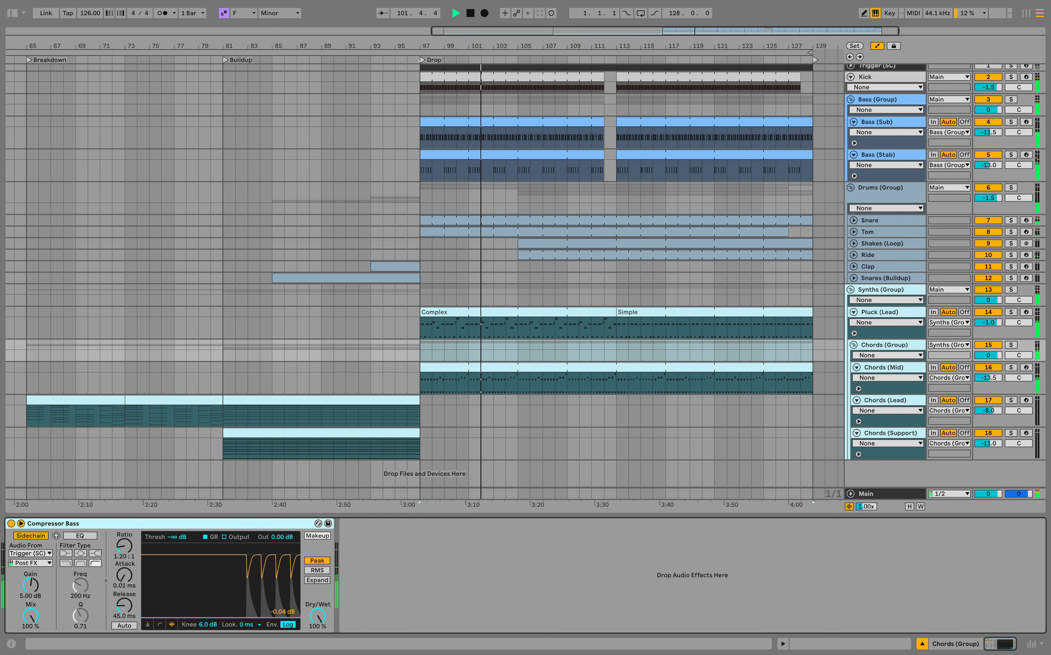
pyautogui.click(1010, 78)
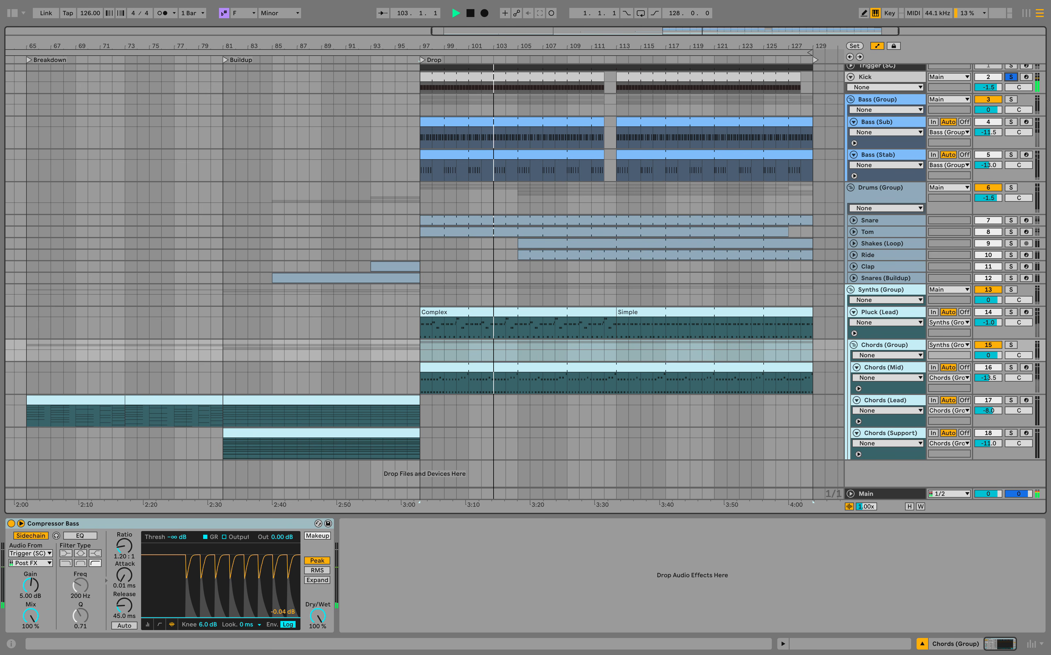
pyautogui.keyDown('super'); pyautogui.click(1010, 346); pyautogui.keyUp('super')
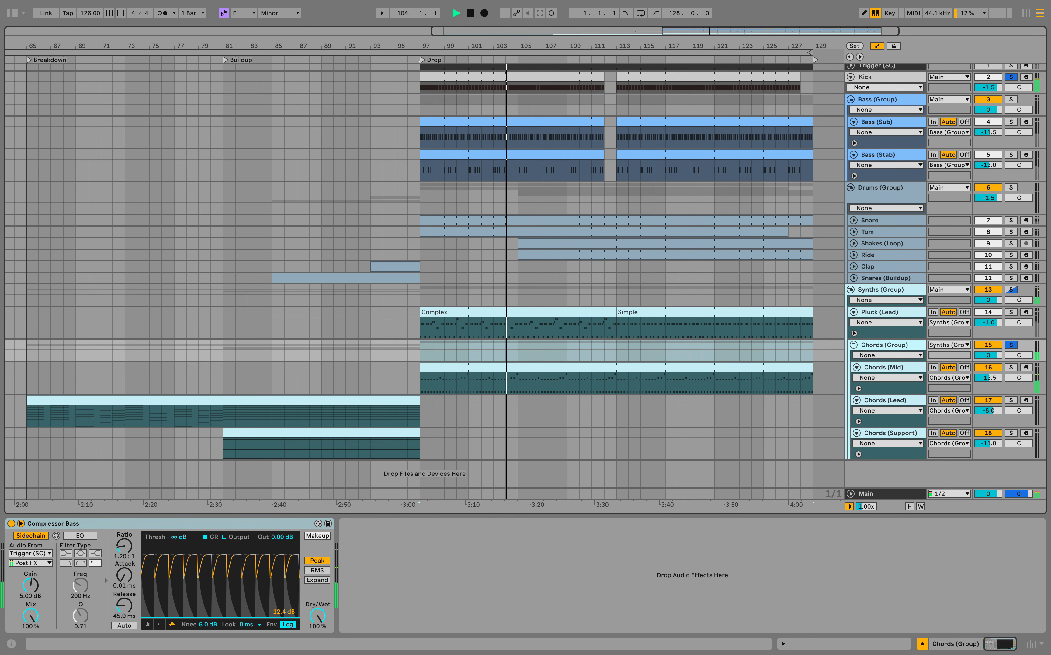
pyautogui.click(53, 524)
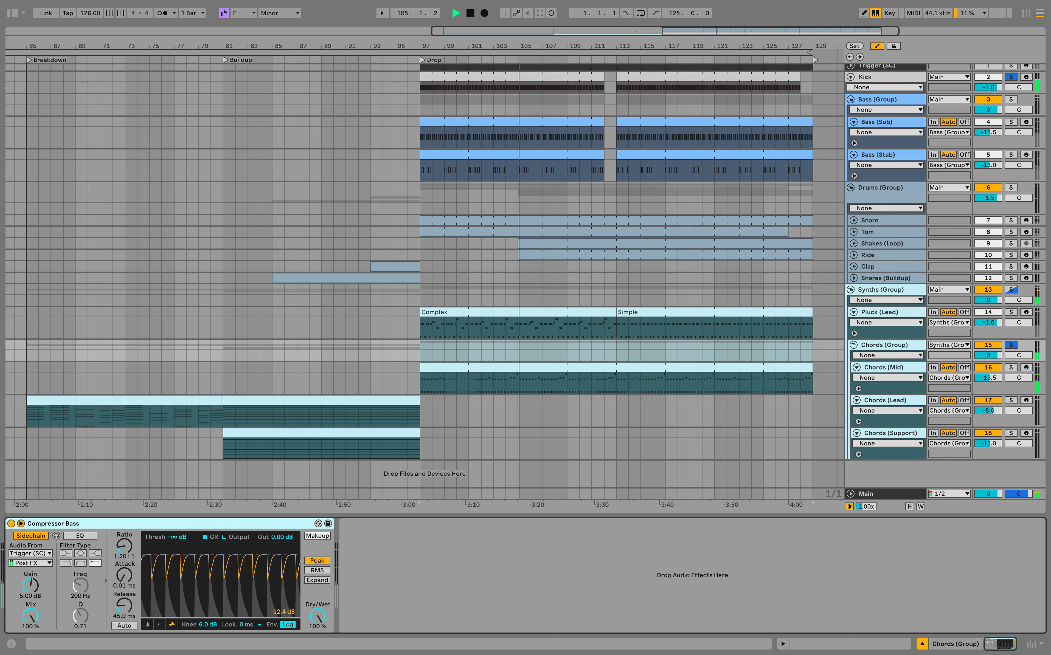
# Step: Audition the Chords (Group) Compressor ratio at inf : 1, undo the change and clear the solos
pyautogui.click(124, 547)
pyautogui.moveTo(124, 547); pyautogui.dragTo(124, 433)
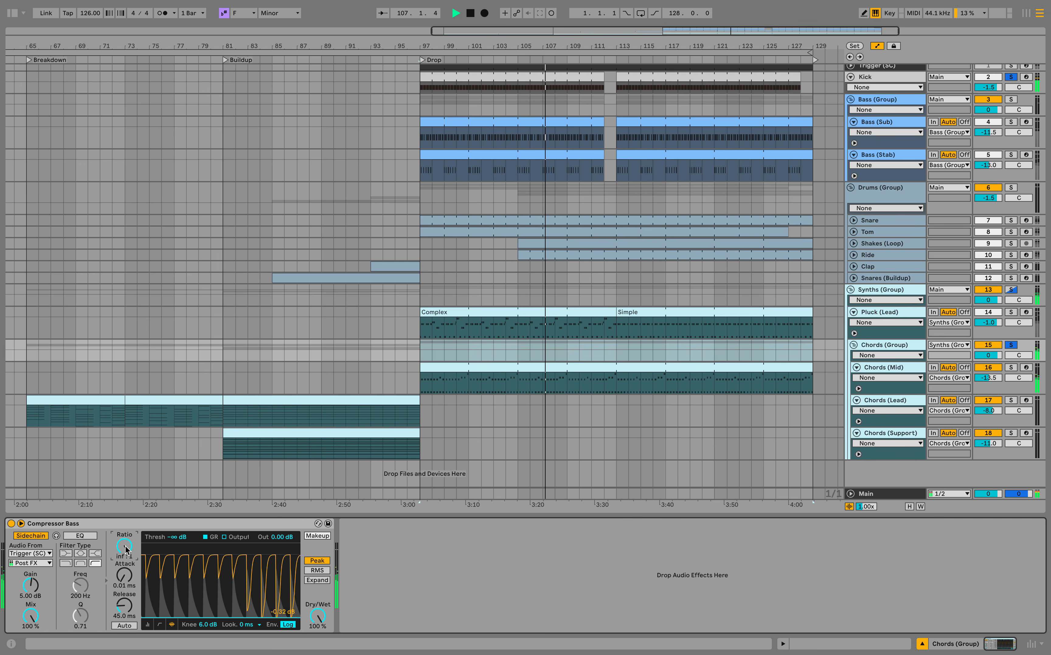
pyautogui.press('super+z')
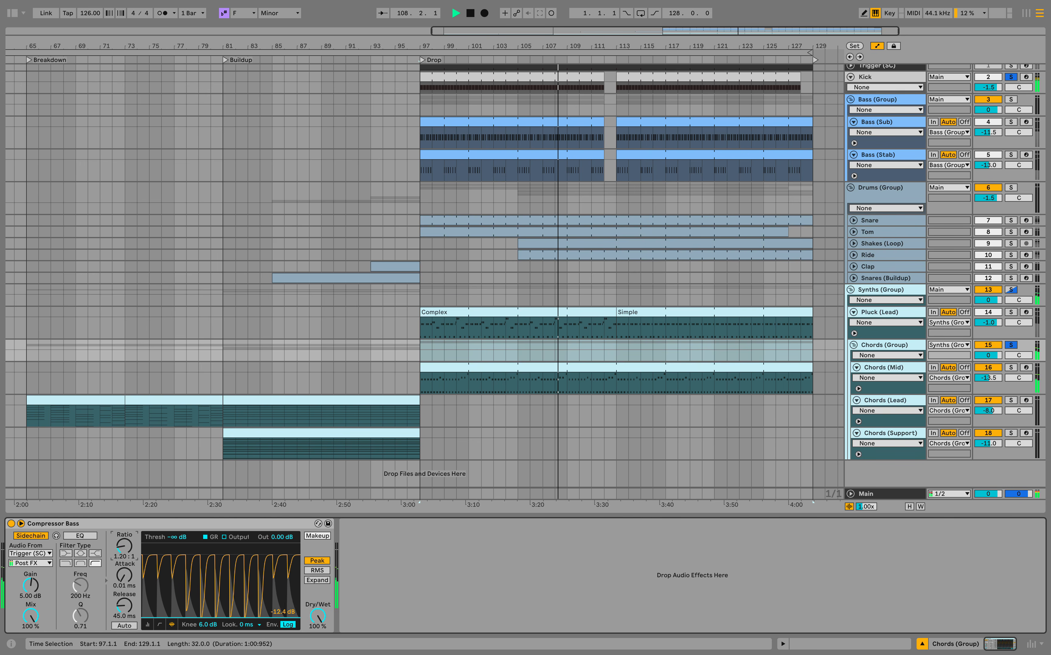
pyautogui.click(1010, 345)
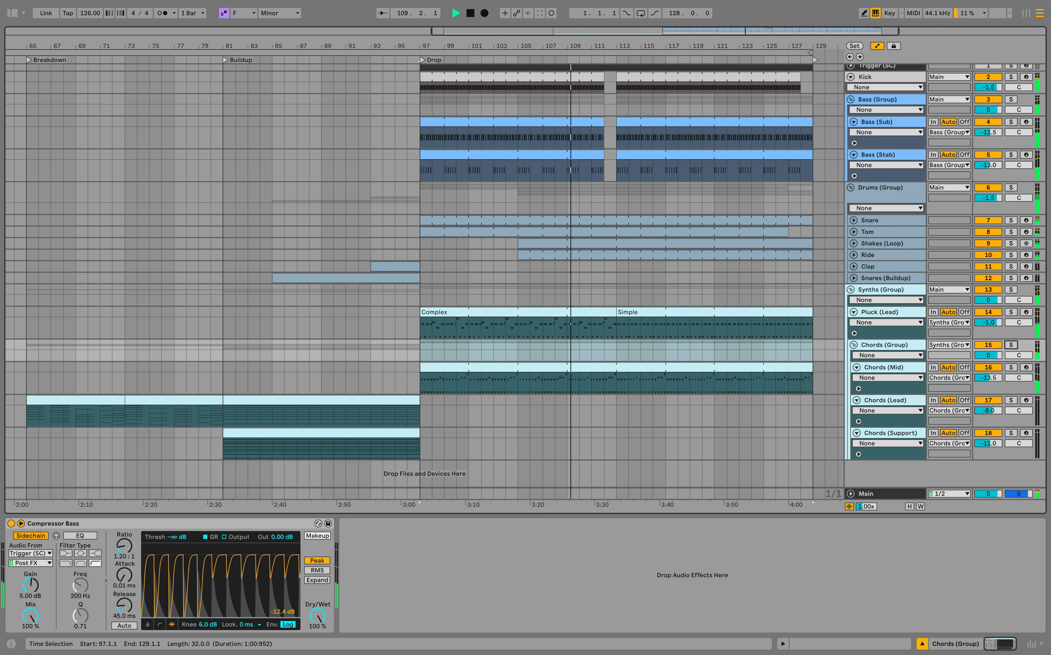
# Step: Inspect the Serum 2 patch on Chords (LFO), moving its window fully into view, and close it
pyautogui.click(884, 367)
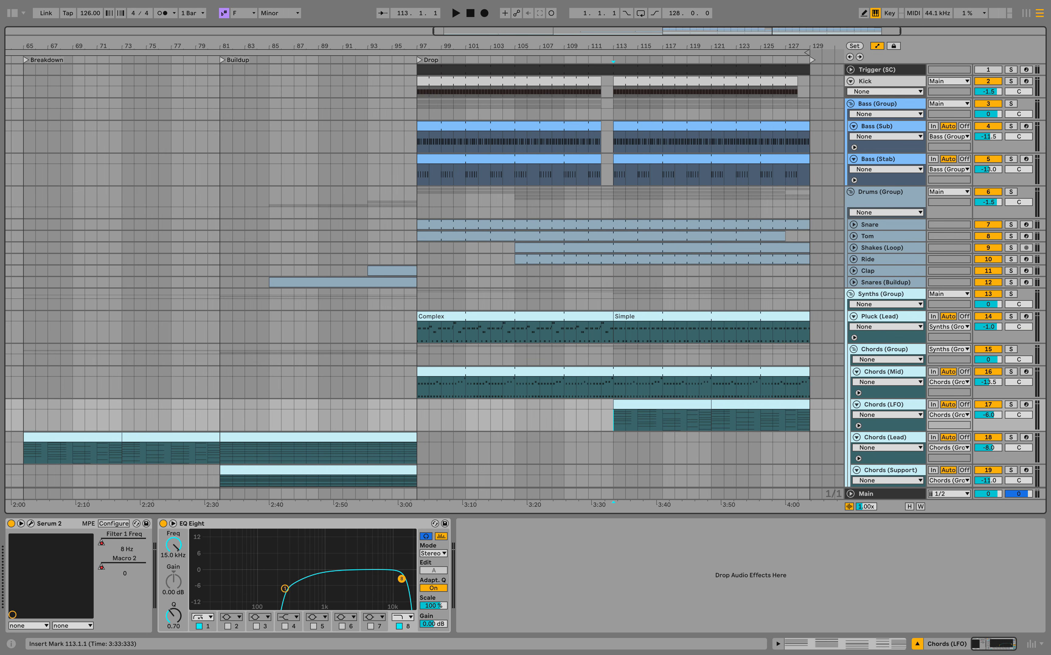
pyautogui.click(31, 523)
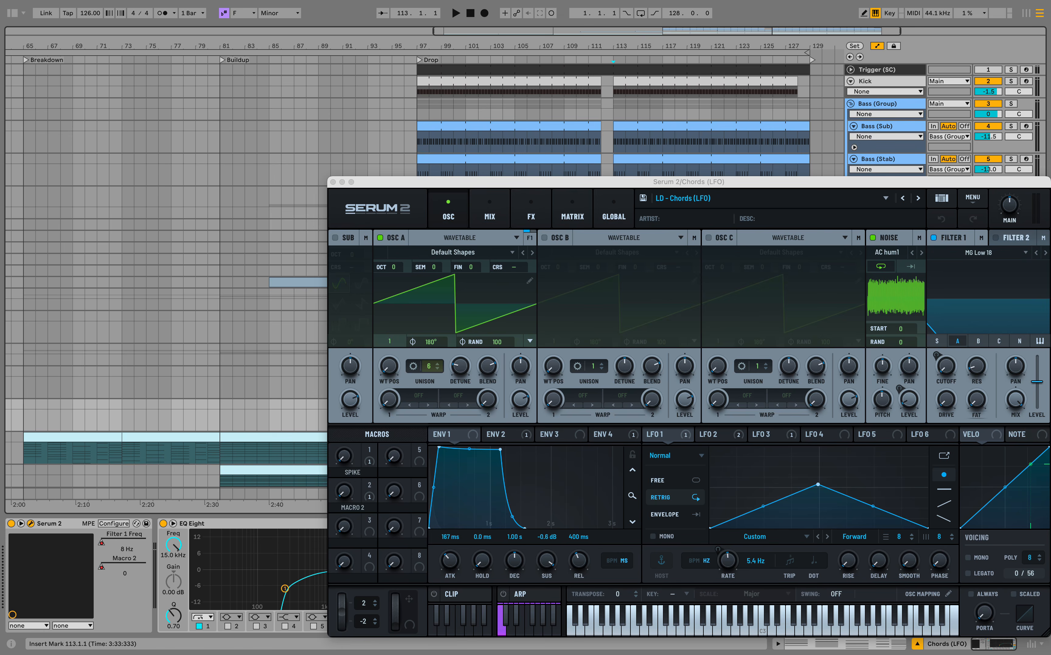
pyautogui.moveTo(563, 182); pyautogui.dragTo(487, 75)
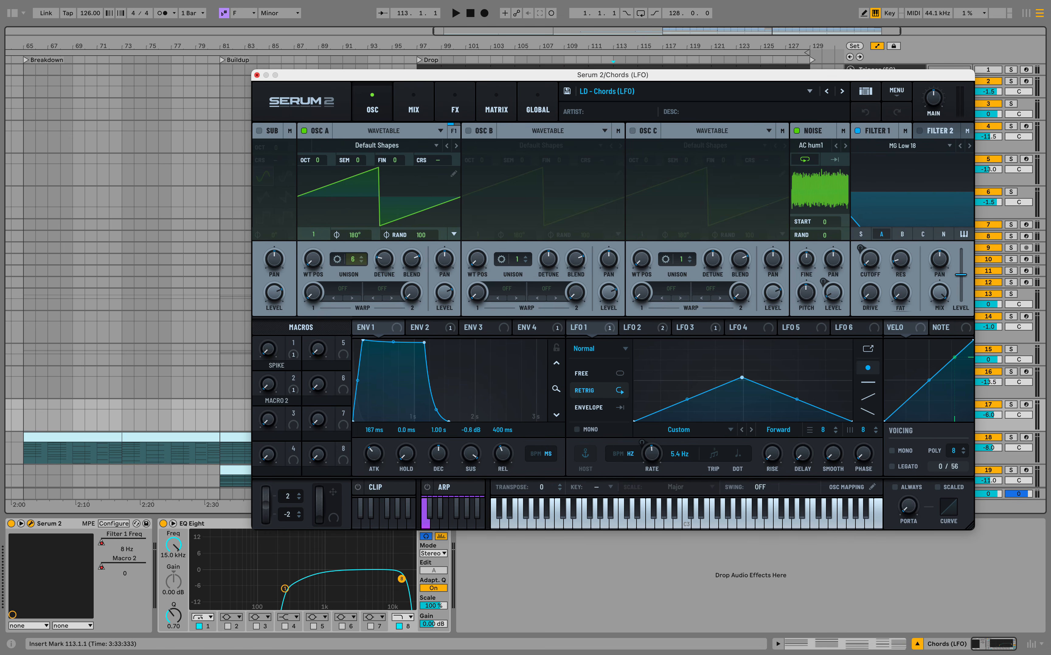
pyautogui.click(257, 75)
# Step: Select the Chords (Lead) clips in bars 65 to 81, and then the Chords (LFO) clips in bars 113 to 129
pyautogui.moveTo(24, 453); pyautogui.dragTo(220, 453)
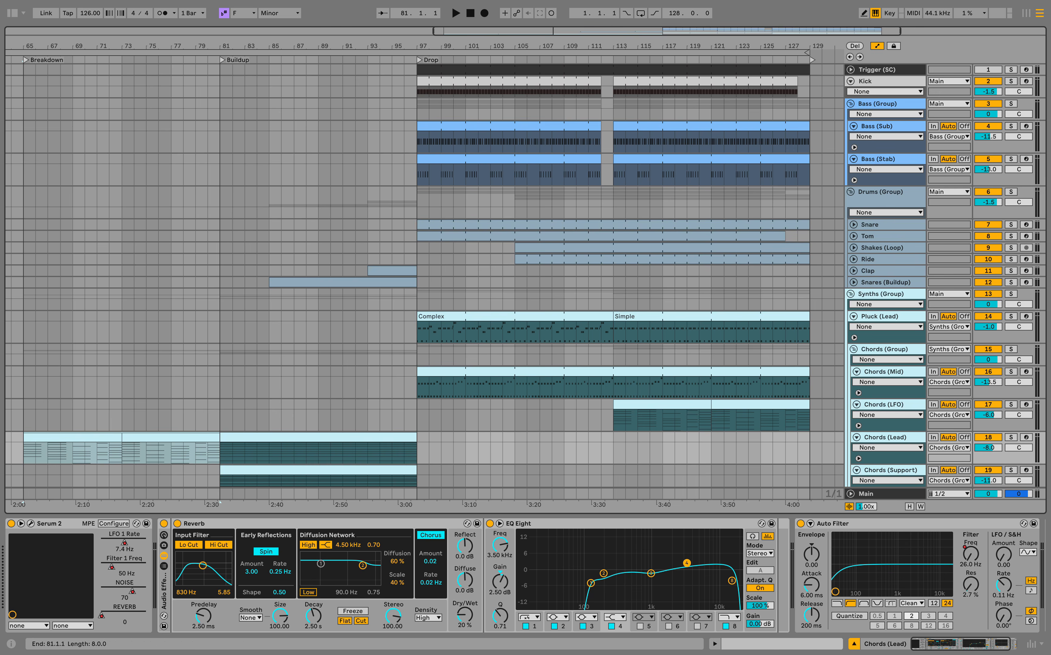
pyautogui.moveTo(613, 419); pyautogui.dragTo(809, 419)
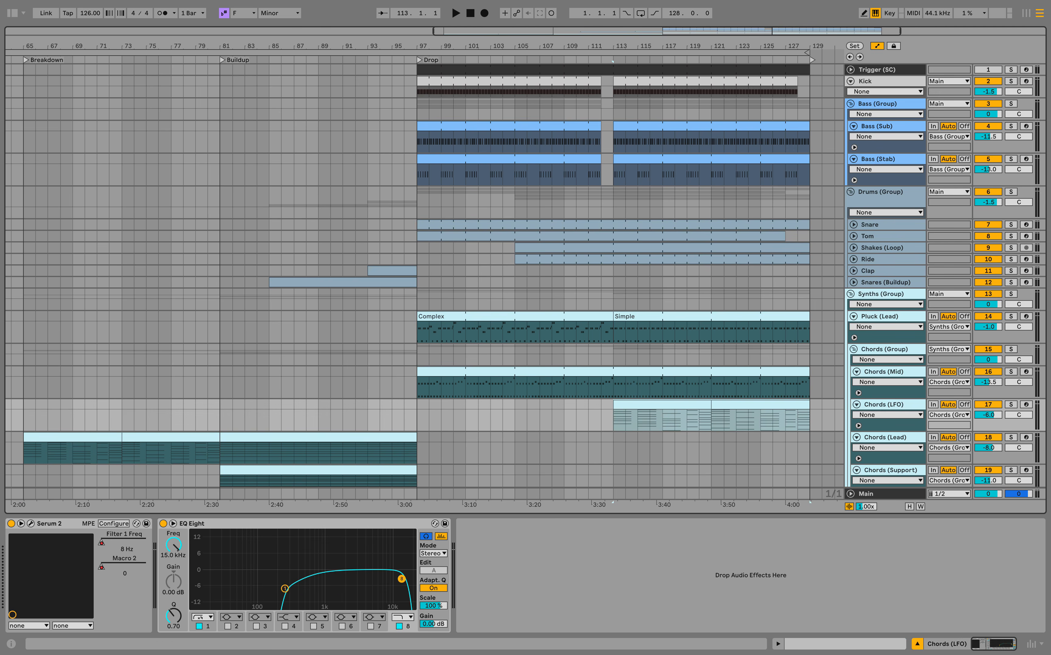
# Step: Solo Chords (LFO), show its Macro 2 and Filter 1 Freq automation lanes, and play it from bar 113
pyautogui.click(1010, 404)
pyautogui.scroll(-2, 1010, 404)
pyautogui.click(858, 389)
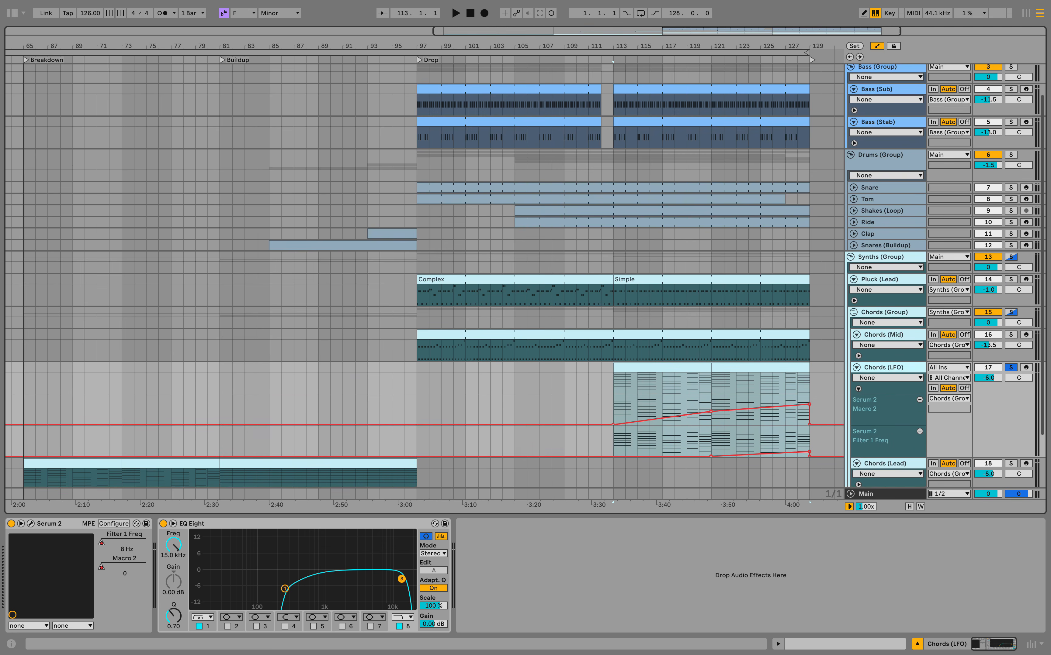
pyautogui.scroll(-3, 858, 389)
pyautogui.press('space')
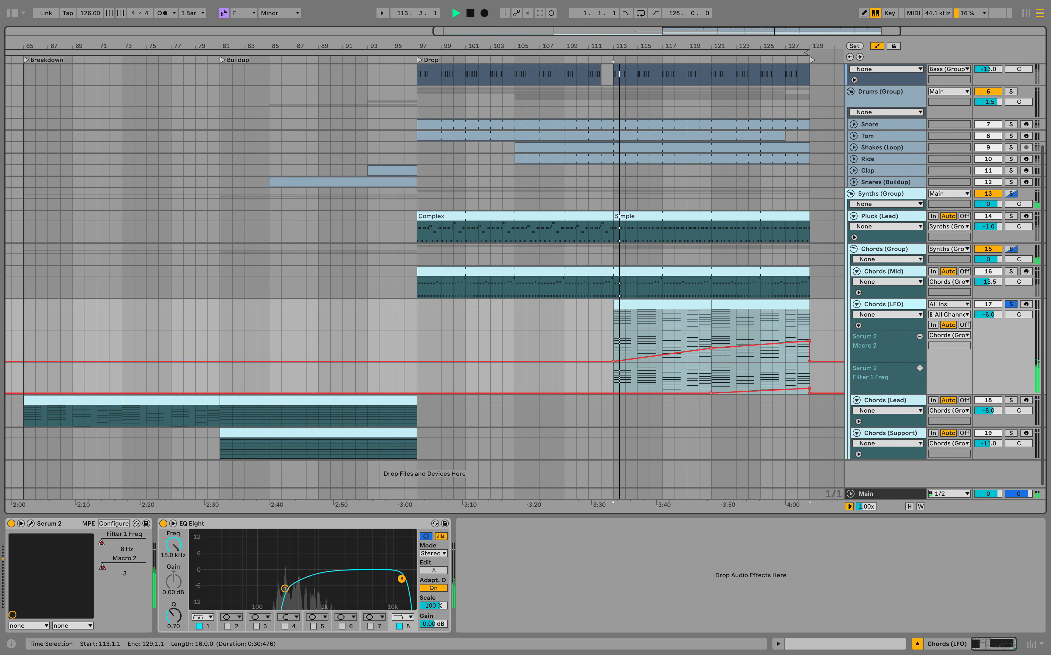
pyautogui.click(613, 328)
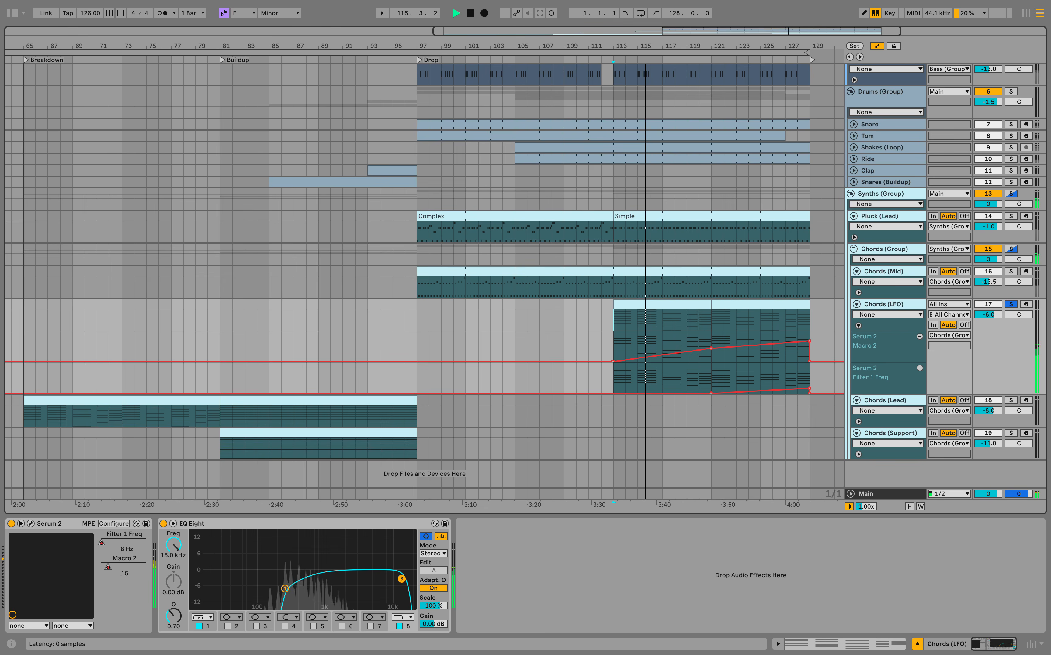
# Step: Examine LFO 1 and LFO 2 in the Chords (LFO) Serum 2 patch during playback and close the plug-in window
pyautogui.click(30, 524)
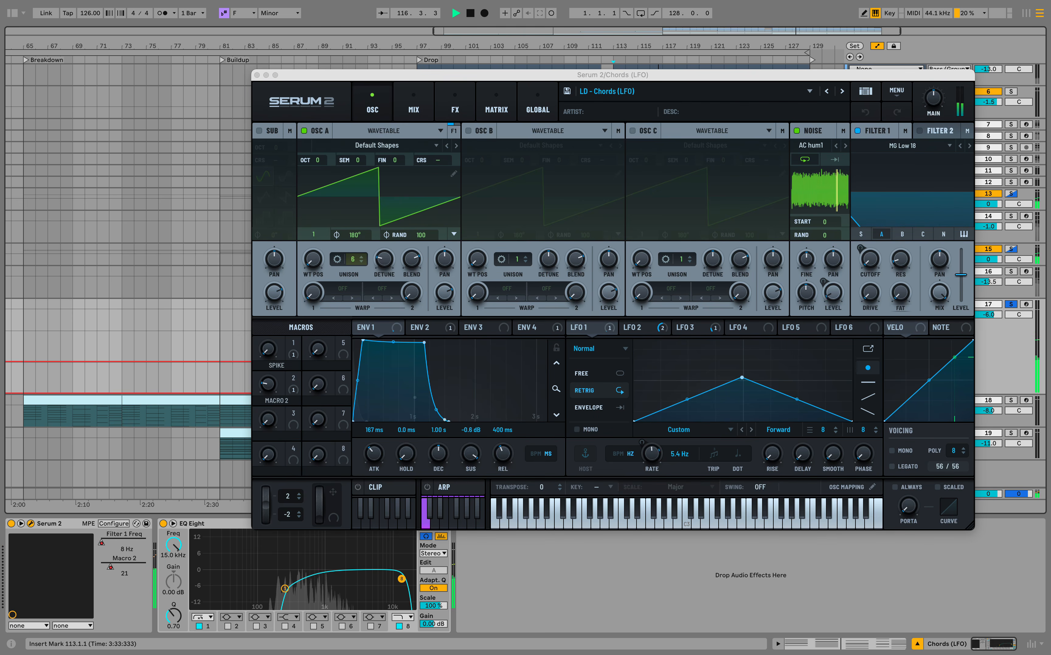
pyautogui.click(644, 330)
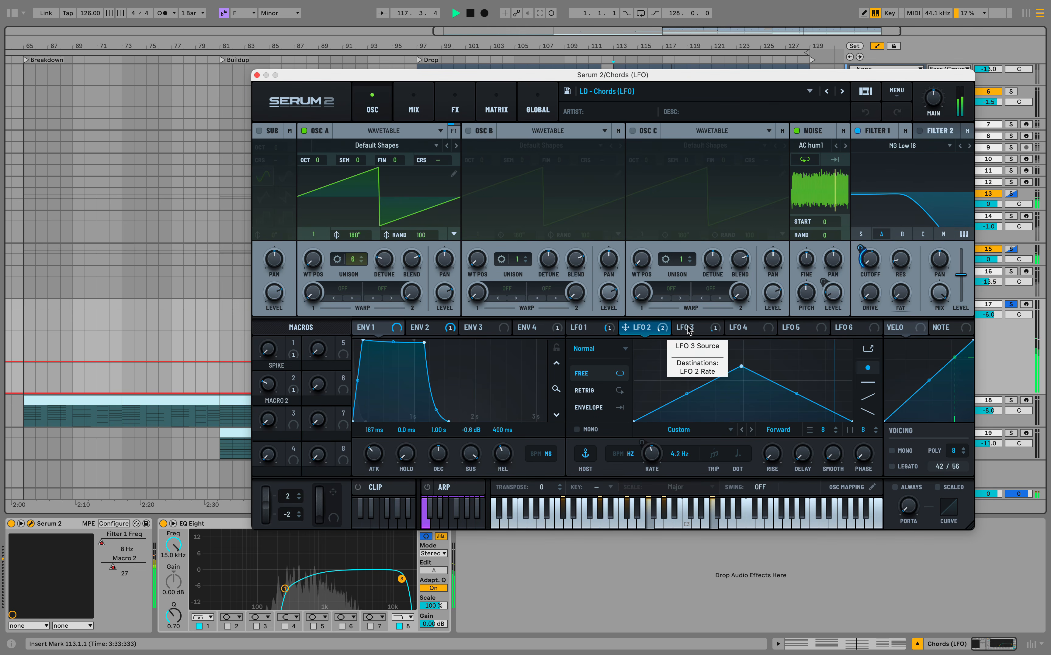
pyautogui.click(589, 328)
pyautogui.click(637, 327)
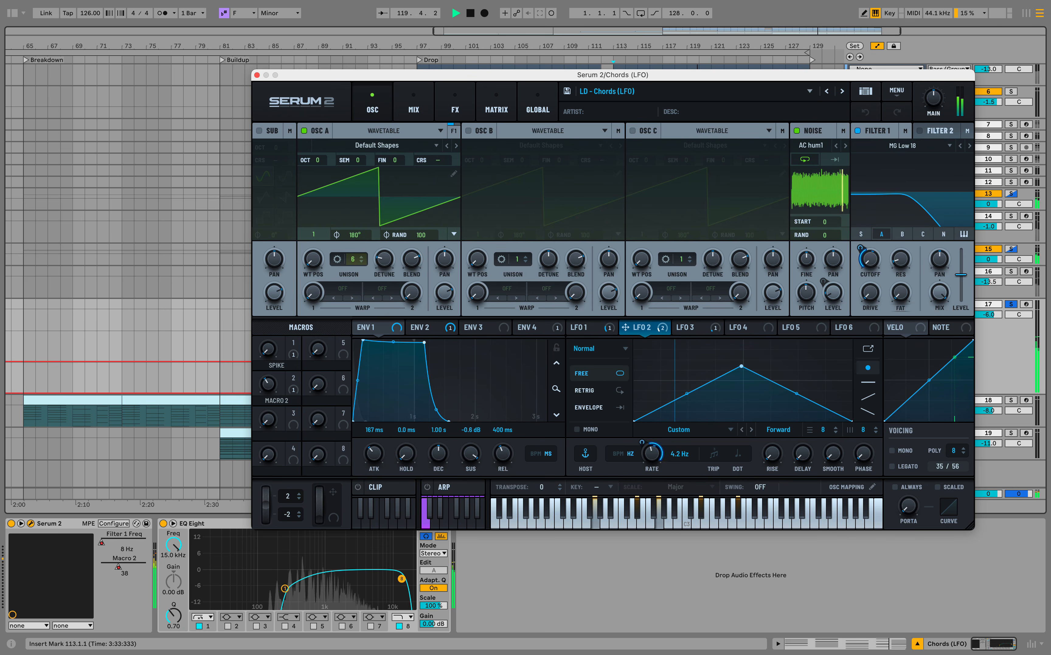
pyautogui.click(257, 76)
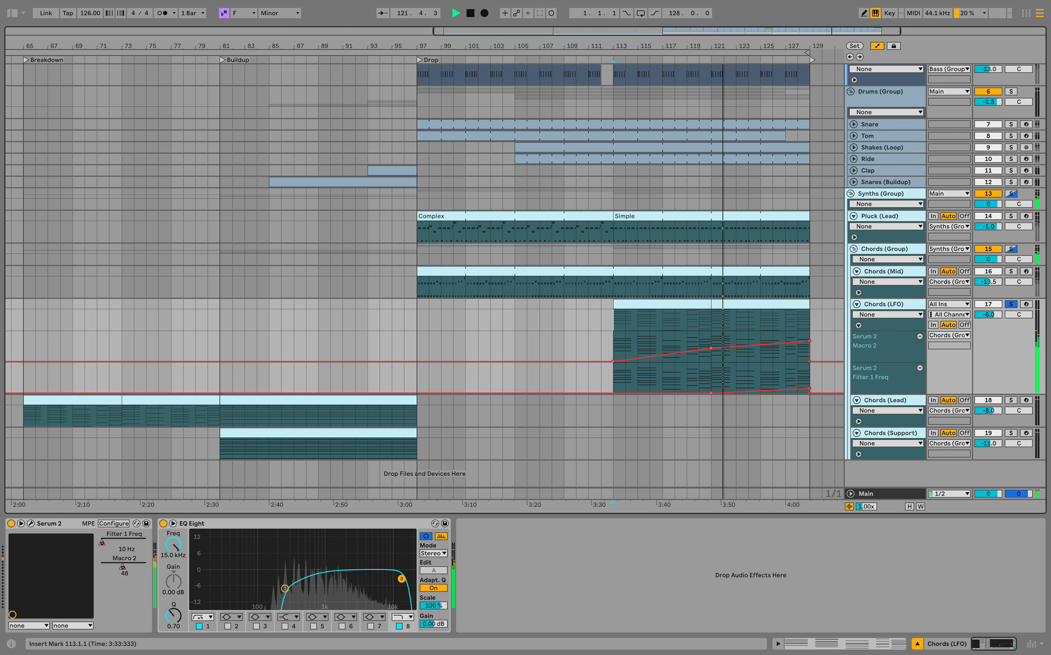
# Step: Audition the low-cut band 1 and high-cut band 8 of the Chords (LFO) EQ Eight
pyautogui.click(285, 588)
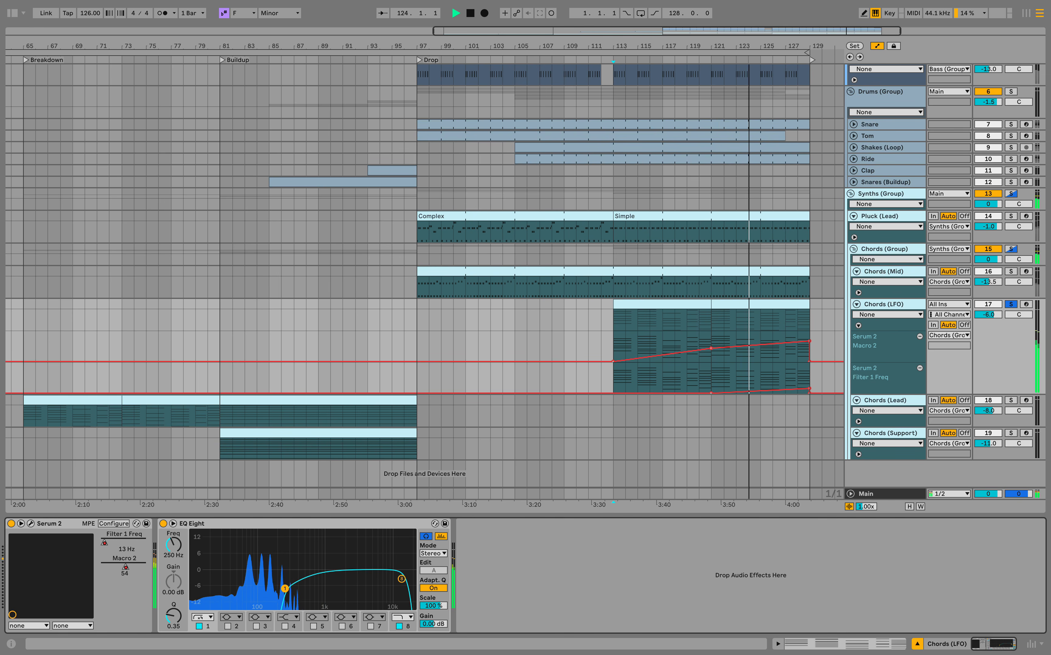
pyautogui.click(401, 579)
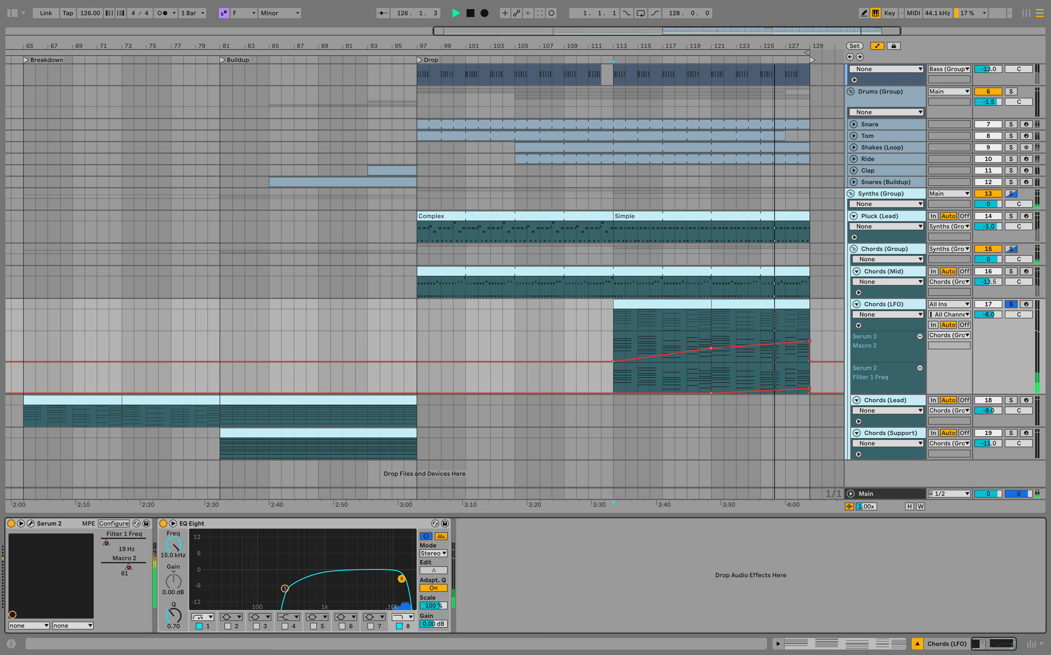
# Step: Compare Chords (LFO) with its EQ Eight bypassed and re-enabled during playback, and unsolo the track
pyautogui.click(163, 523)
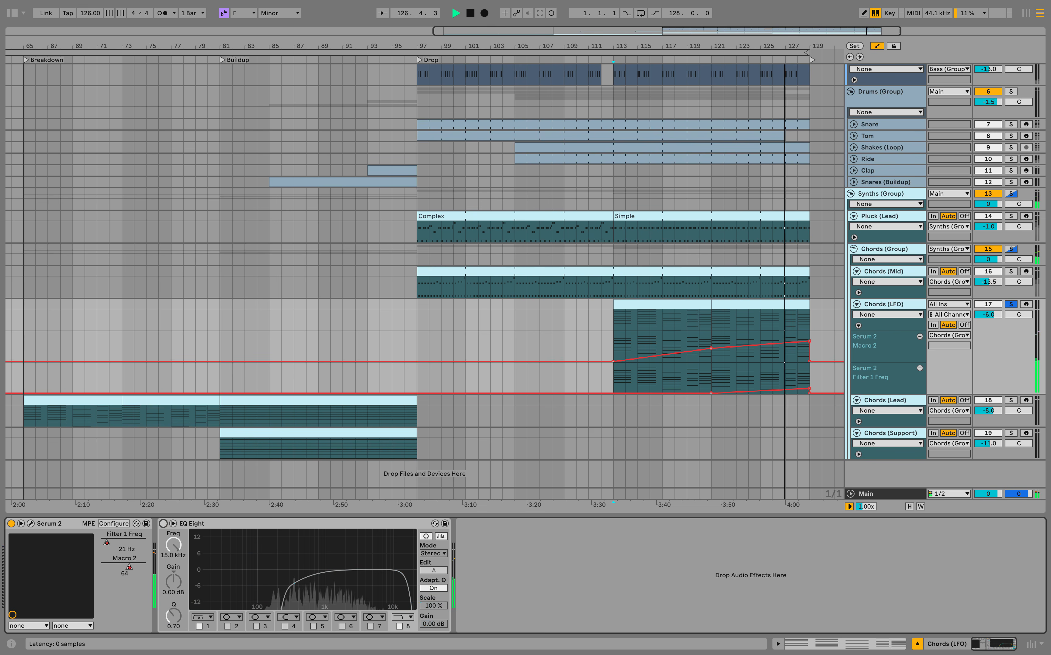
pyautogui.click(163, 524)
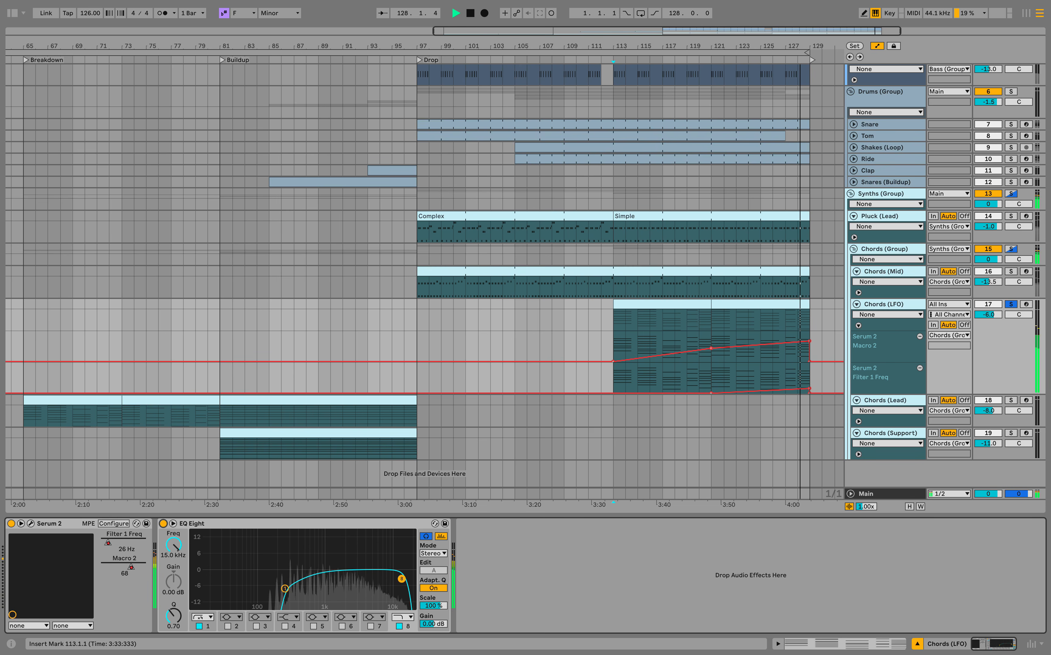
pyautogui.click(1011, 304)
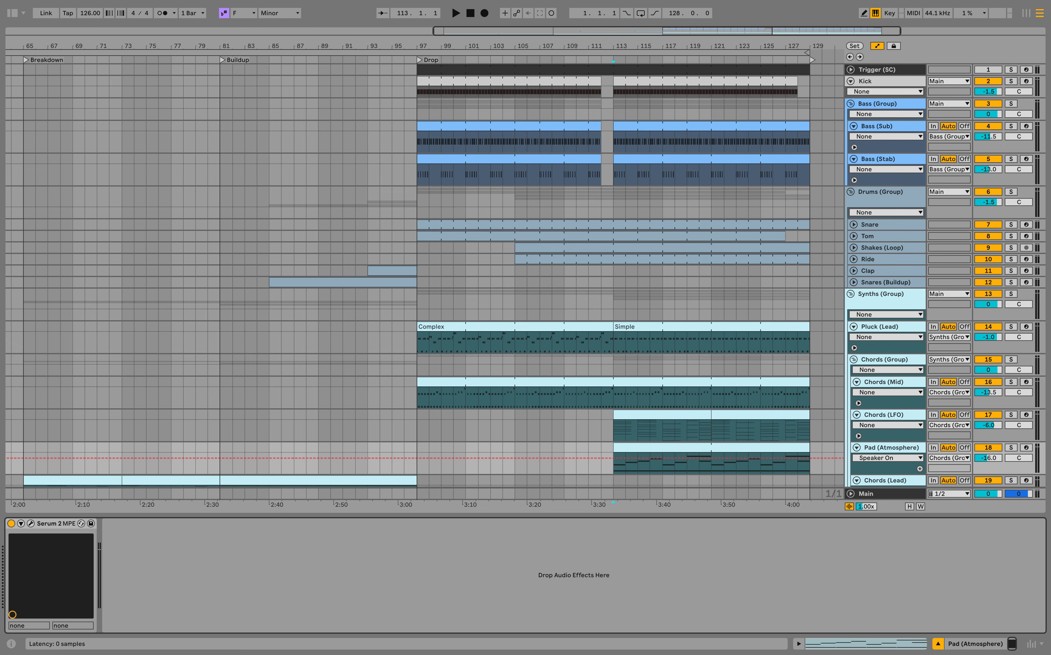
# Step: Examine the Serum 2 patch on Pad (Atmosphere) and close the plug-in window
pyautogui.click(32, 523)
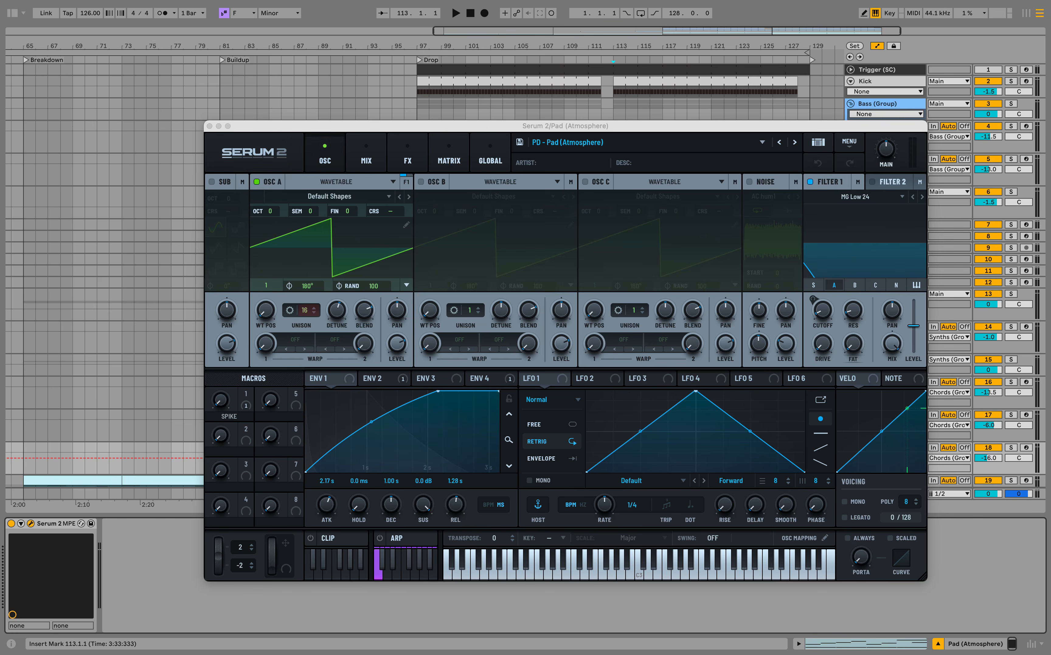
pyautogui.click(210, 126)
pyautogui.scroll(-4, 757, 346)
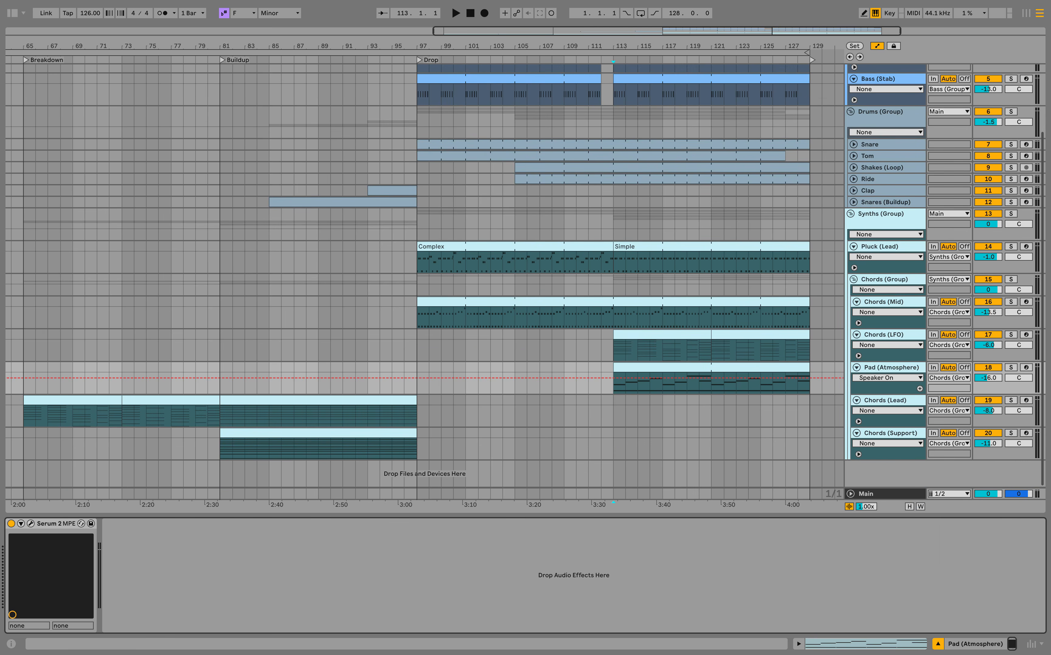
# Step: Solo Pad (Atmosphere), open its clip notes, and play from bar 113 with the C3 notes deactivated and then reactivated
pyautogui.click(1011, 367)
pyautogui.doubleClick(780, 368)
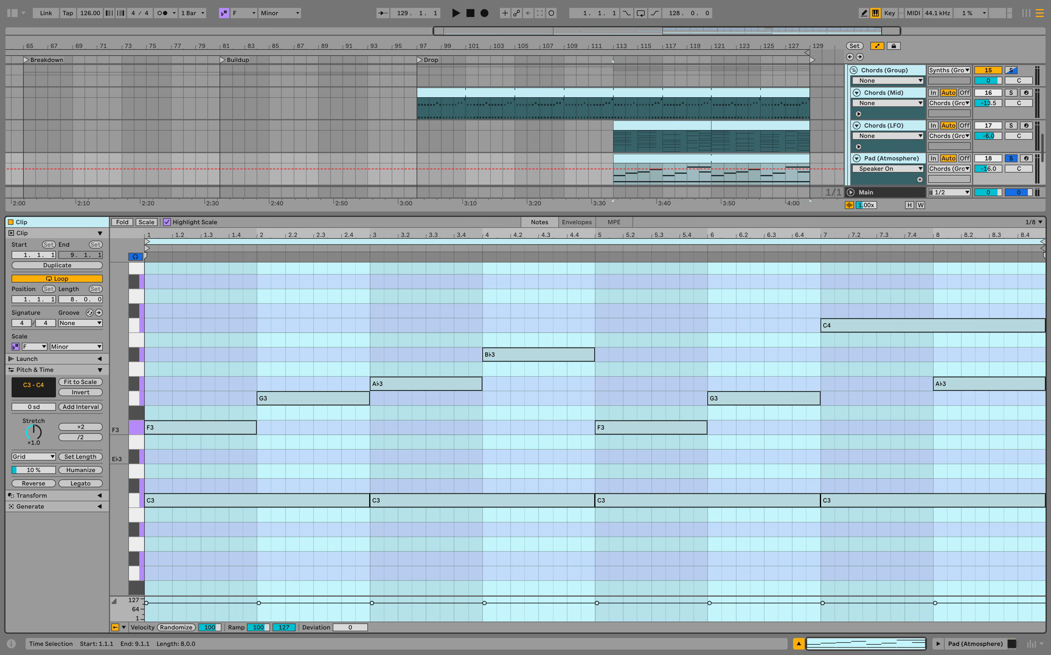
pyautogui.click(299, 458)
pyautogui.moveTo(261, 472); pyautogui.dragTo(869, 538)
pyautogui.press('0')
pyautogui.press('space')
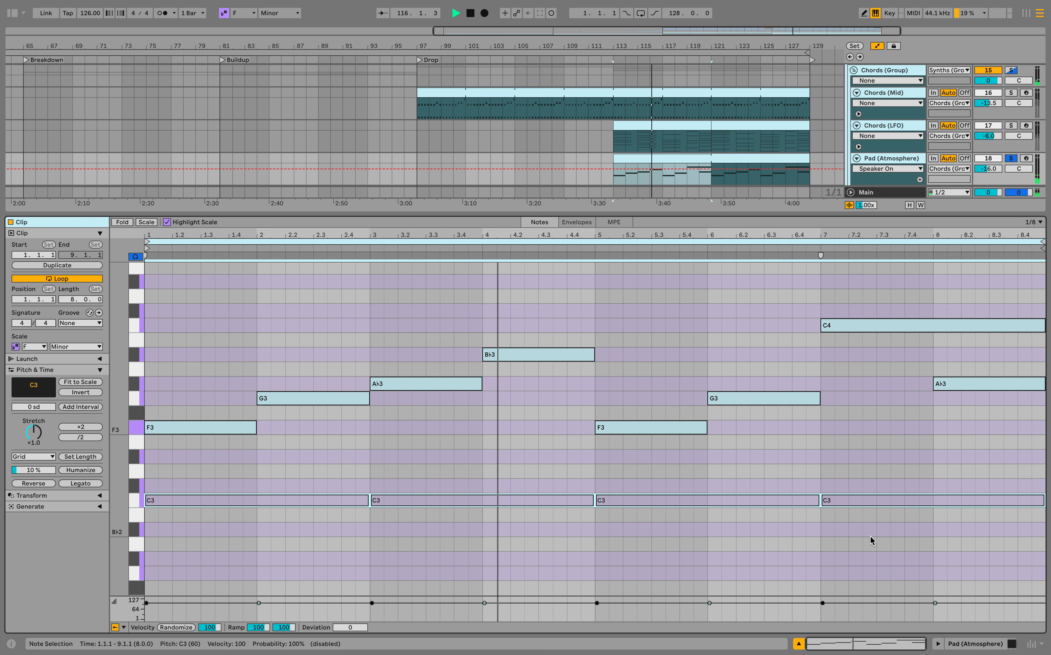
pyautogui.press('0')
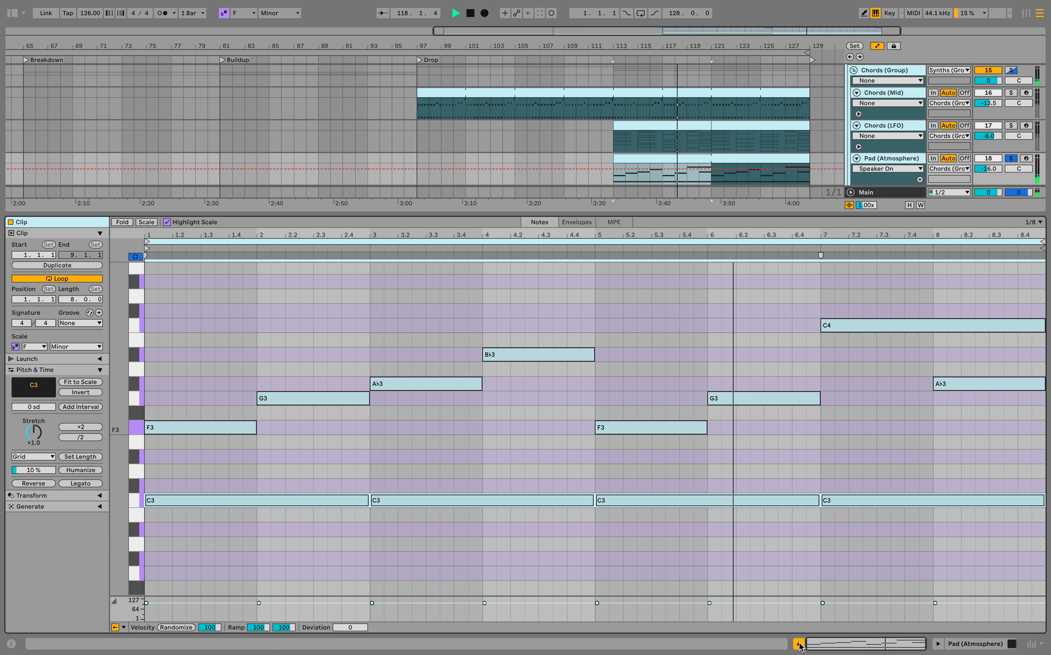
# Step: Hide the clip view, compare the soloed Synths (Group) with the full mix, and set the playback start at bar 113
pyautogui.press('super+alt+l')
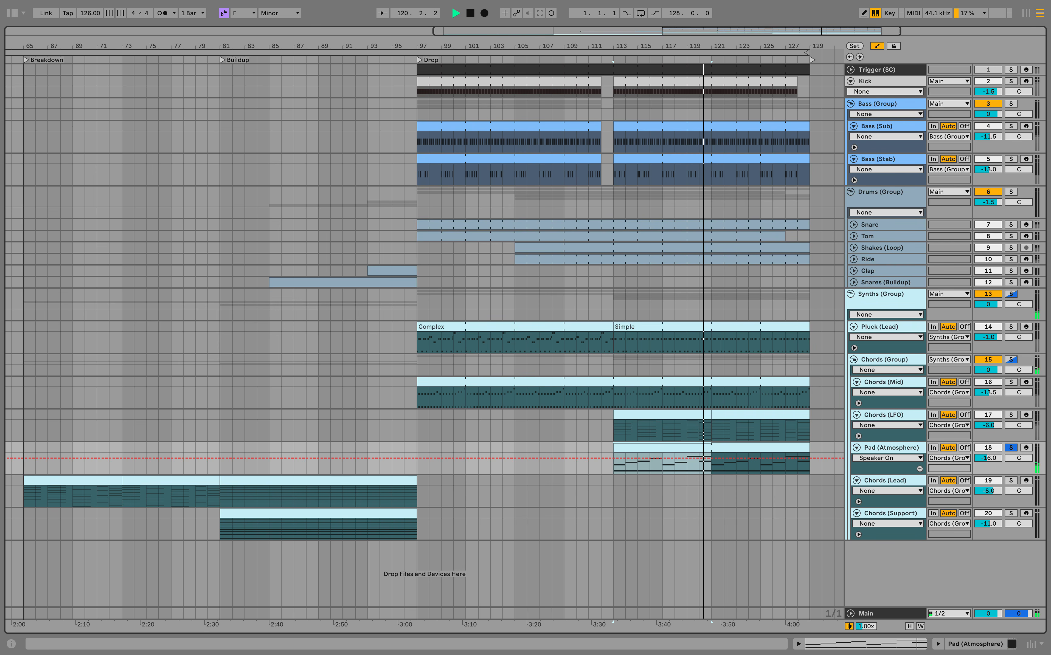
pyautogui.click(1011, 294)
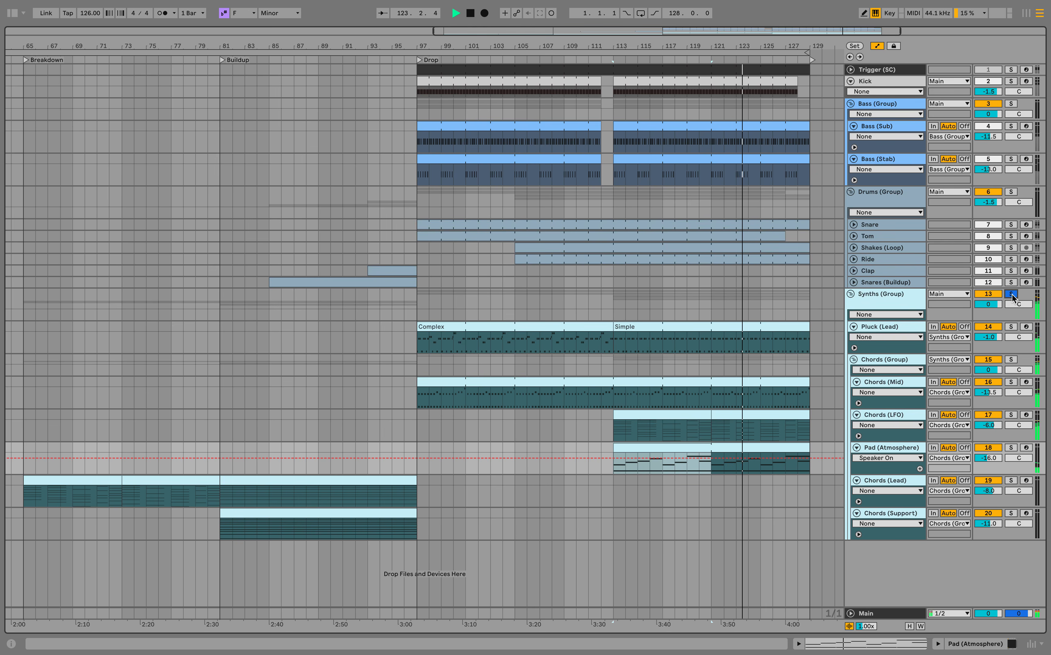
pyautogui.click(1011, 295)
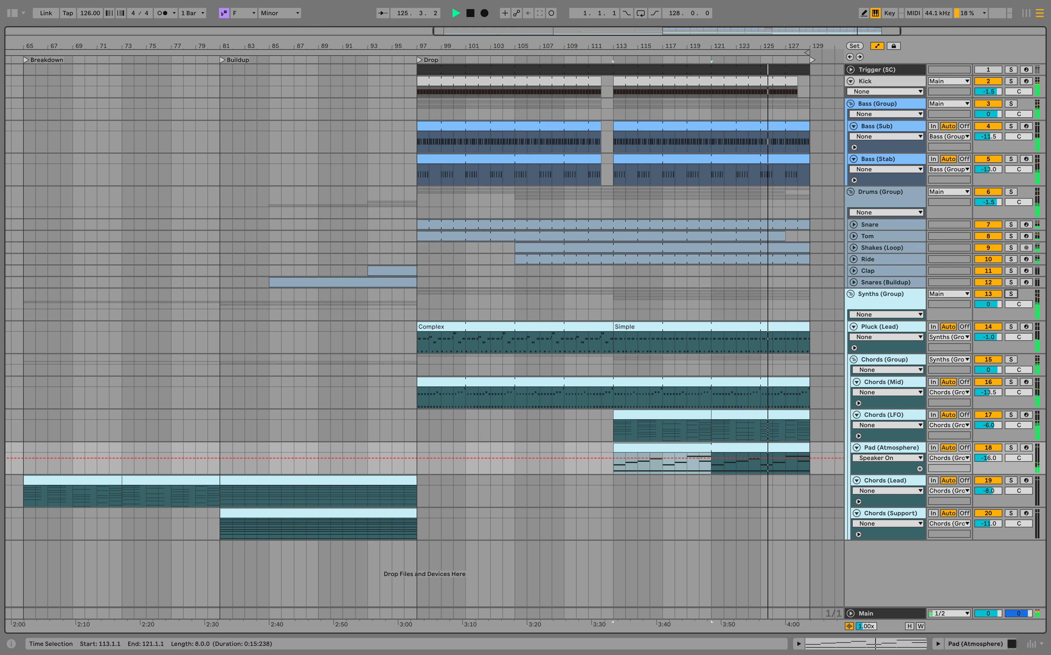
pyautogui.click(613, 465)
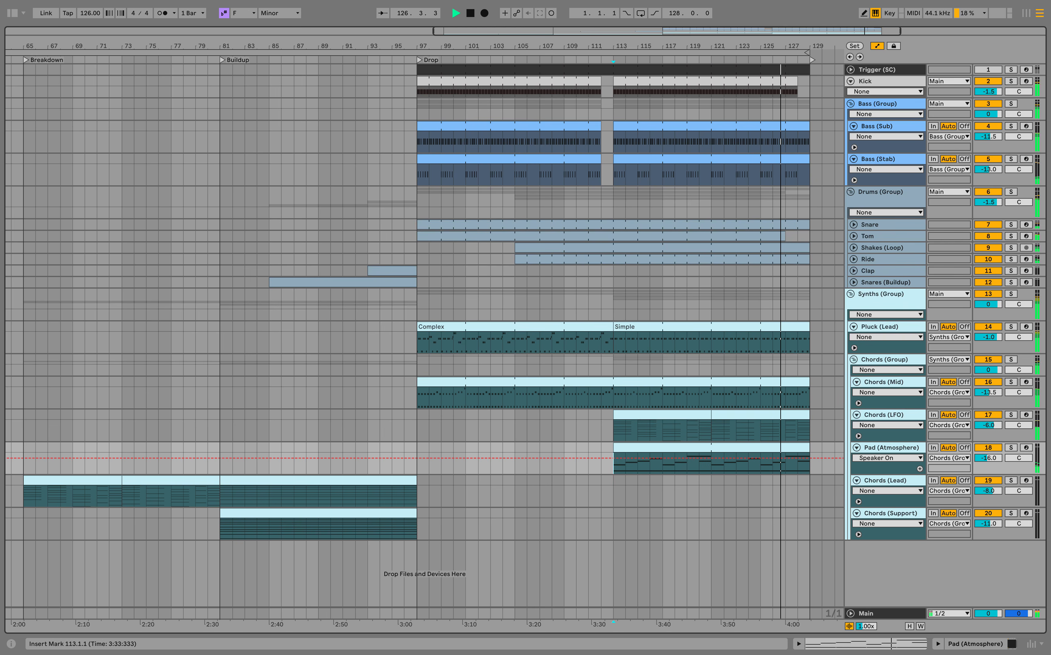
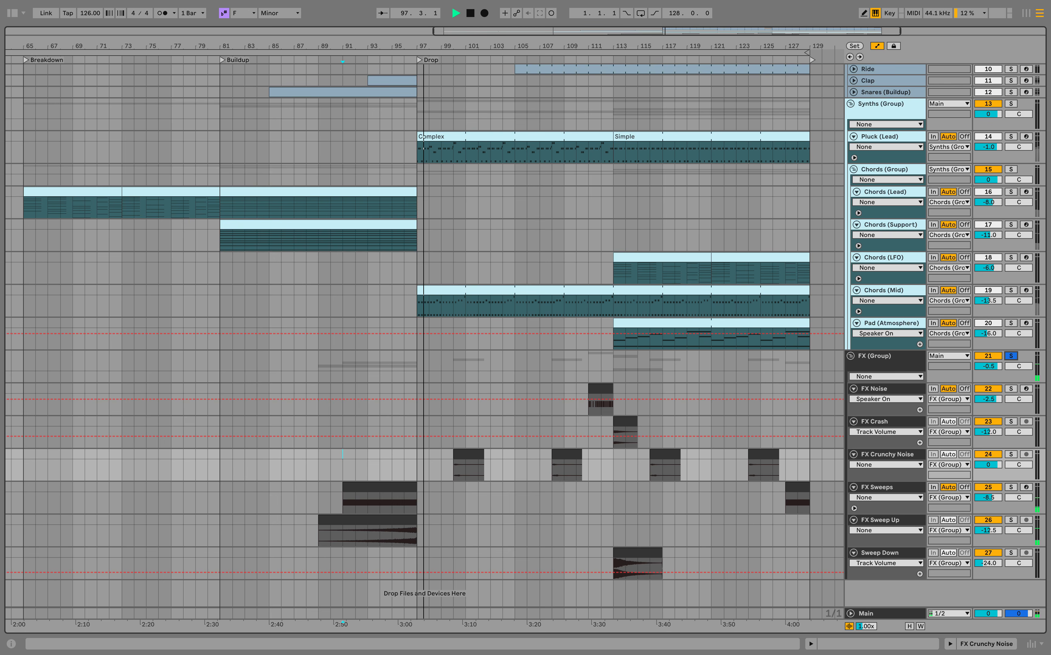
# Step: Unsolo FX (Group), solo FX Crunchy Noise and play its first clip from bar 100
pyautogui.press('space')
pyautogui.click(1010, 356)
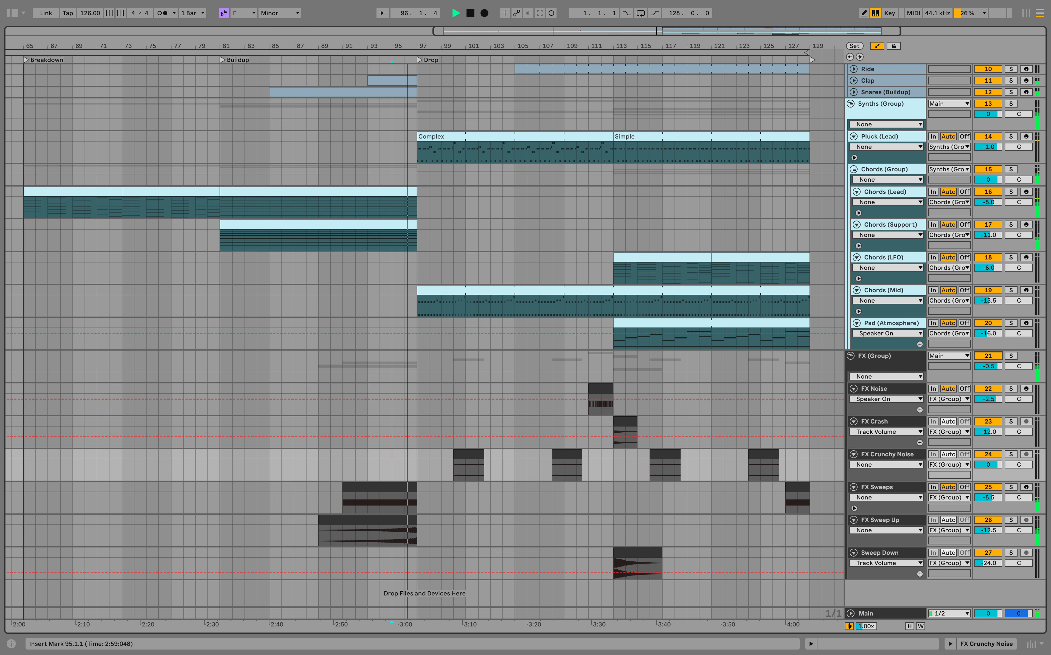
pyautogui.click(469, 452)
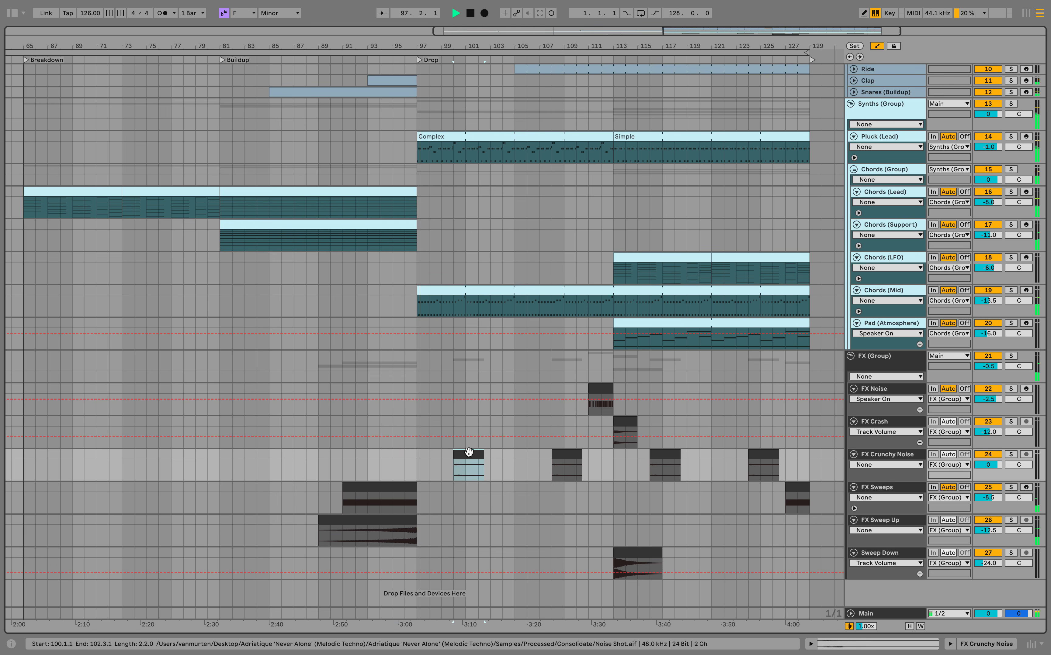
pyautogui.press('s')
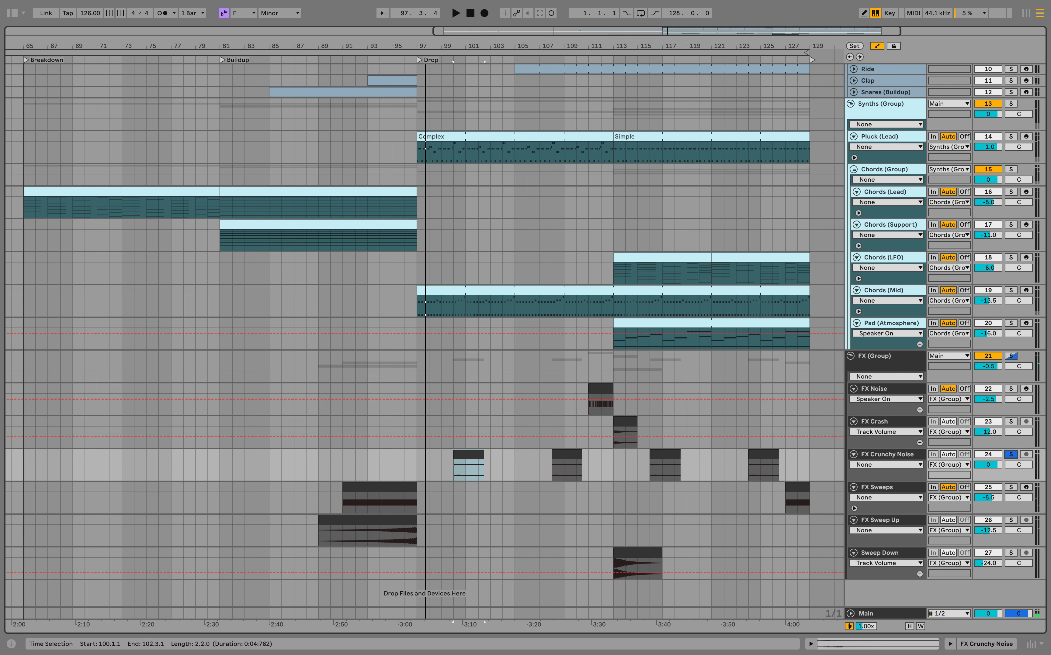
pyautogui.press('space')
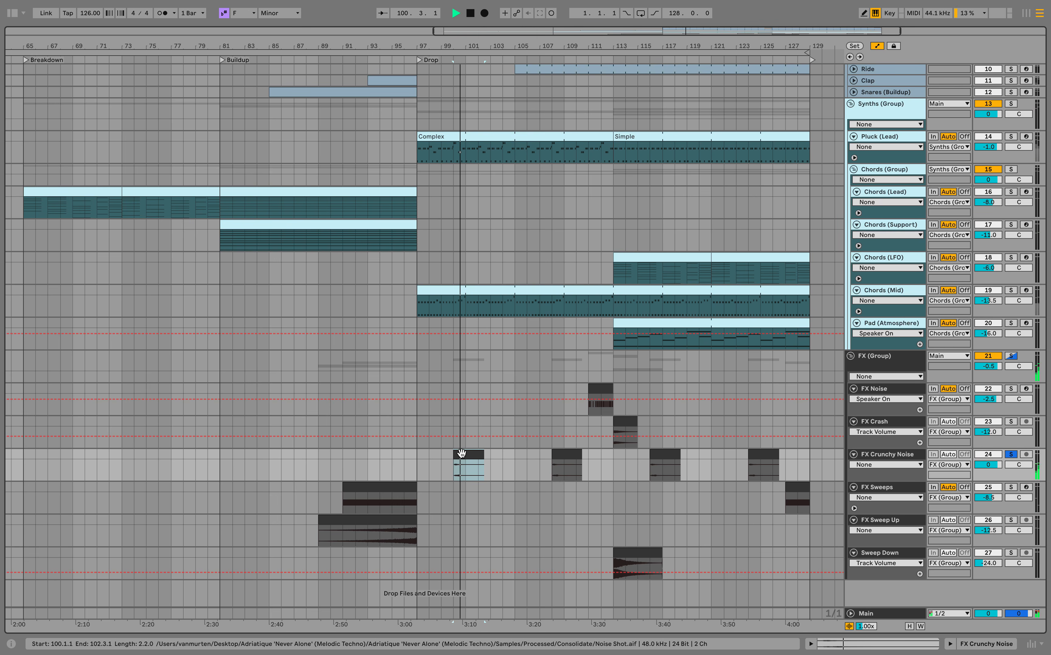
# Step: Audition the FX Noise clip at bar 111 and the FX Crash clip at bar 113, each soloed
pyautogui.click(600, 389)
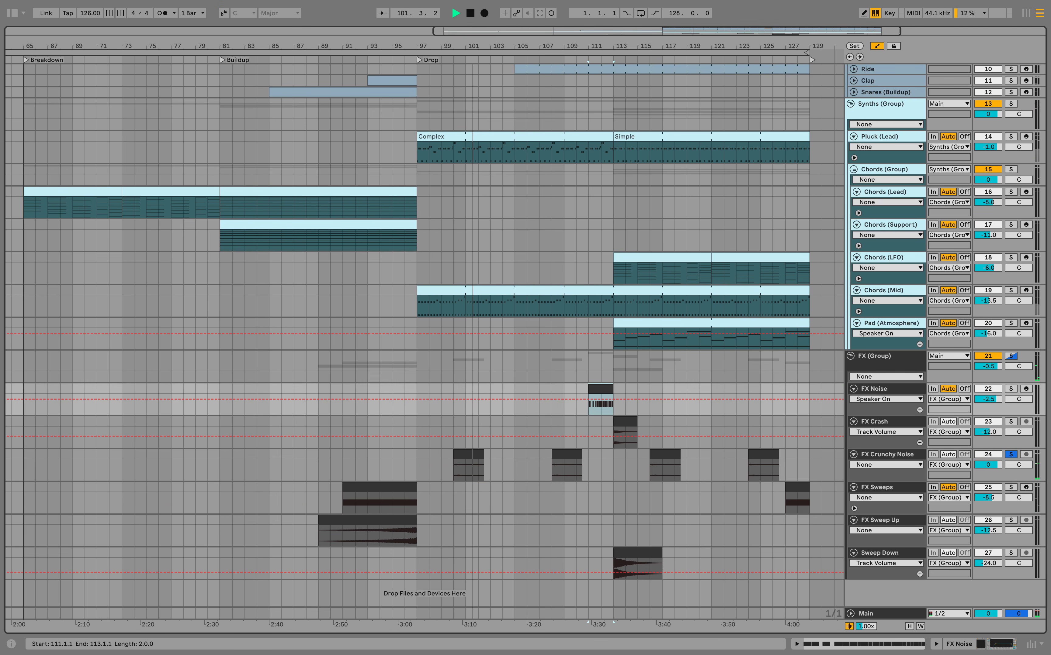
pyautogui.click(1009, 389)
pyautogui.press('space')
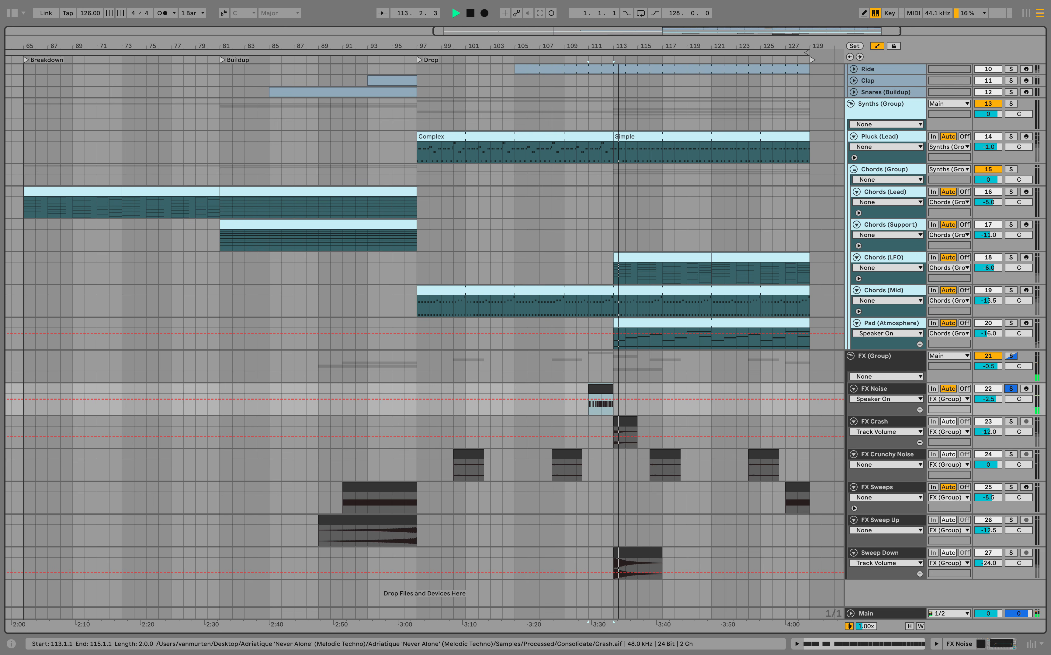
pyautogui.click(623, 422)
pyautogui.press('space')
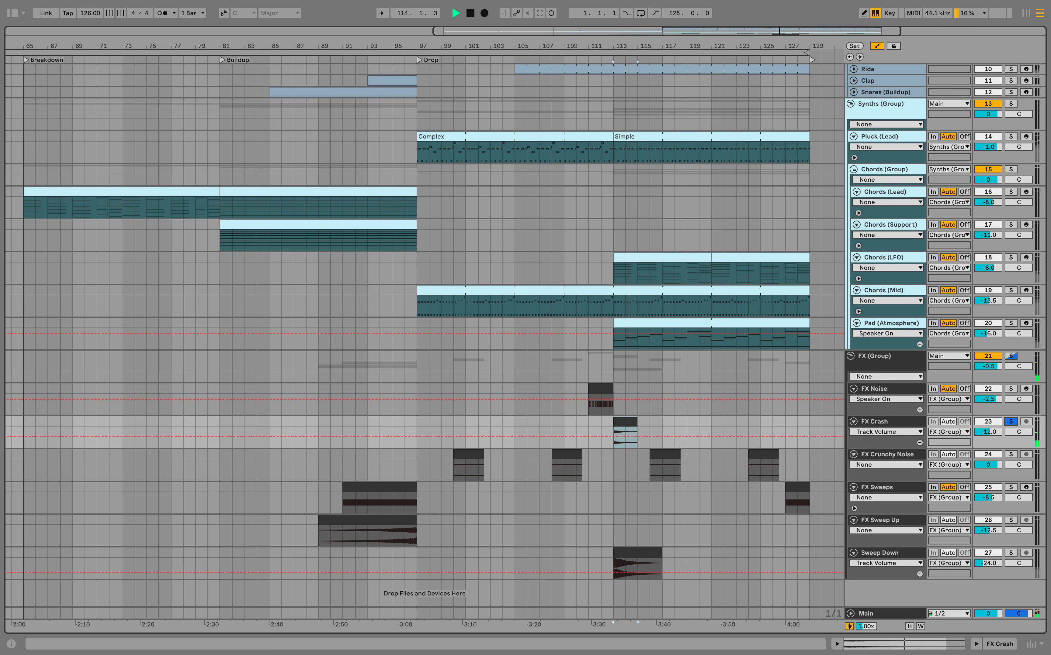
# Step: Audition the soloed Sweep Down clip from bar 113, and restart playback from bar 111
pyautogui.press('space')
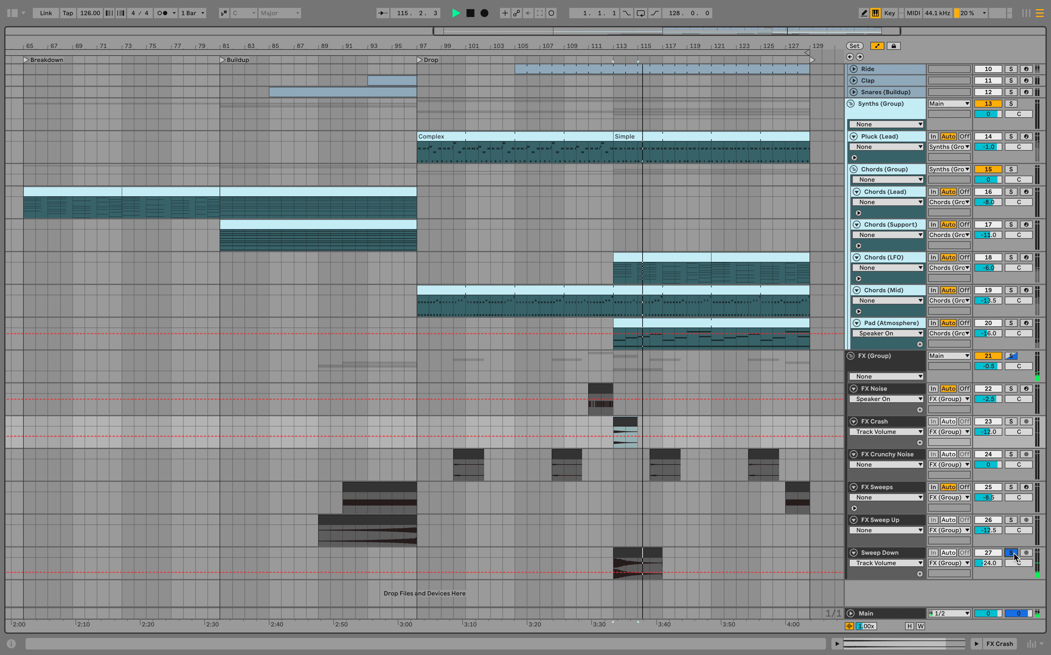
pyautogui.click(1010, 552)
pyautogui.click(588, 408)
pyautogui.press('space')
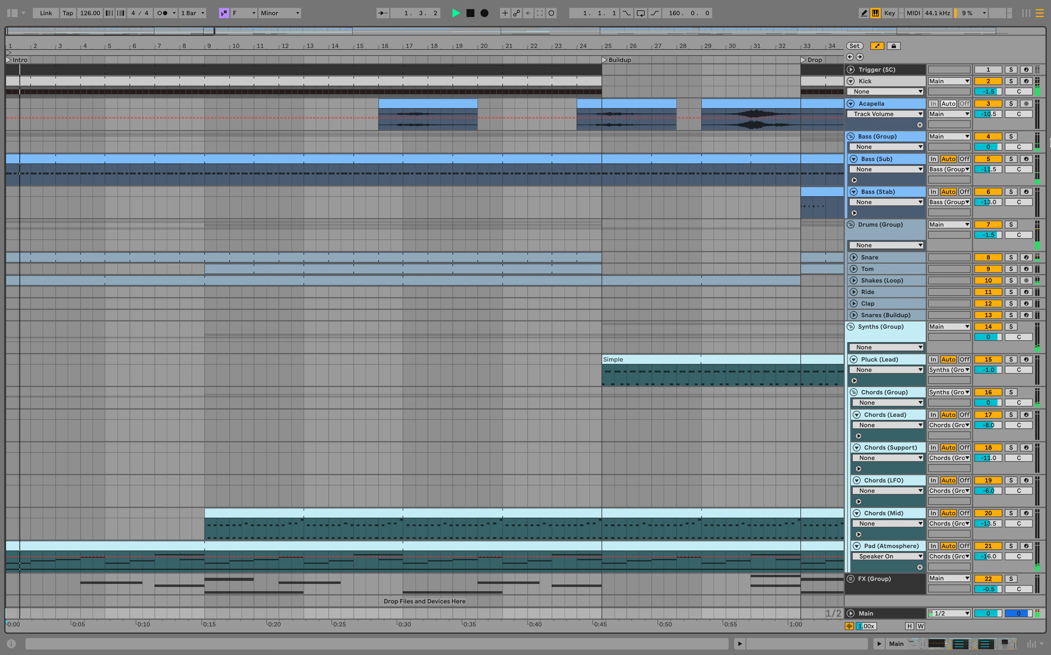
# Step: Check the notes of the Kick's intro clip and show the track's EQ Eight 1 Frequency A automation lane
pyautogui.doubleClick(18, 81)
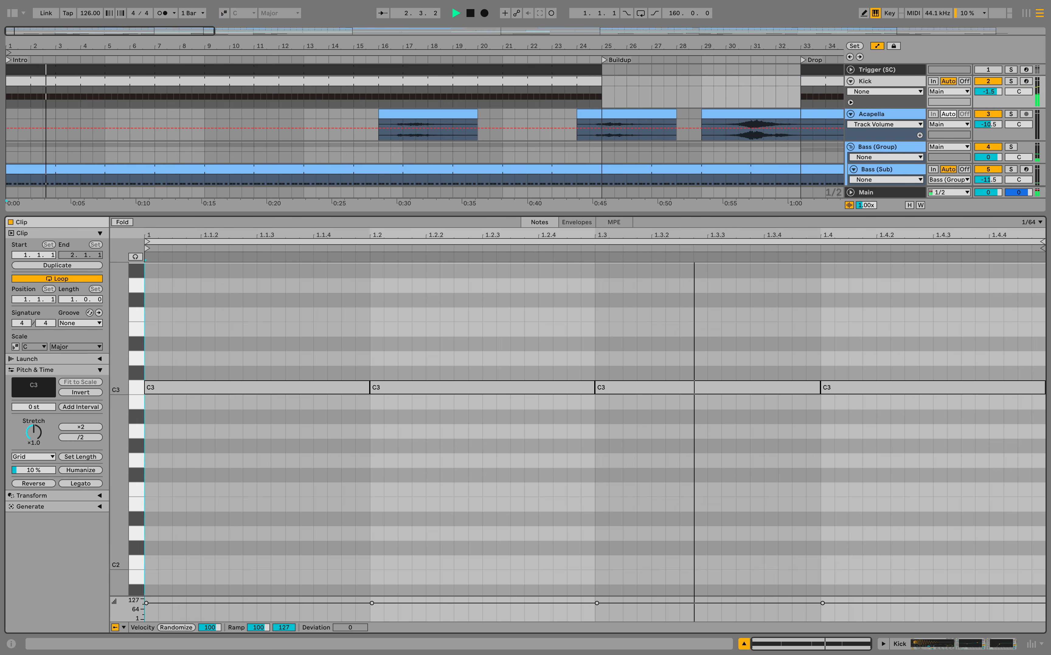
pyautogui.press('alt+super+l')
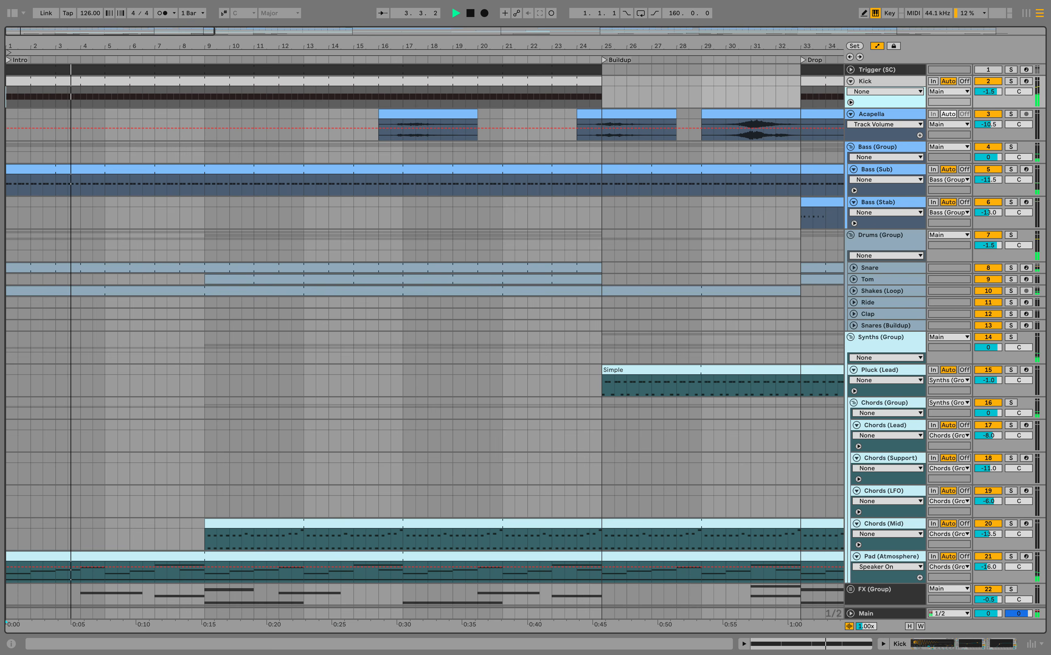
pyautogui.click(850, 103)
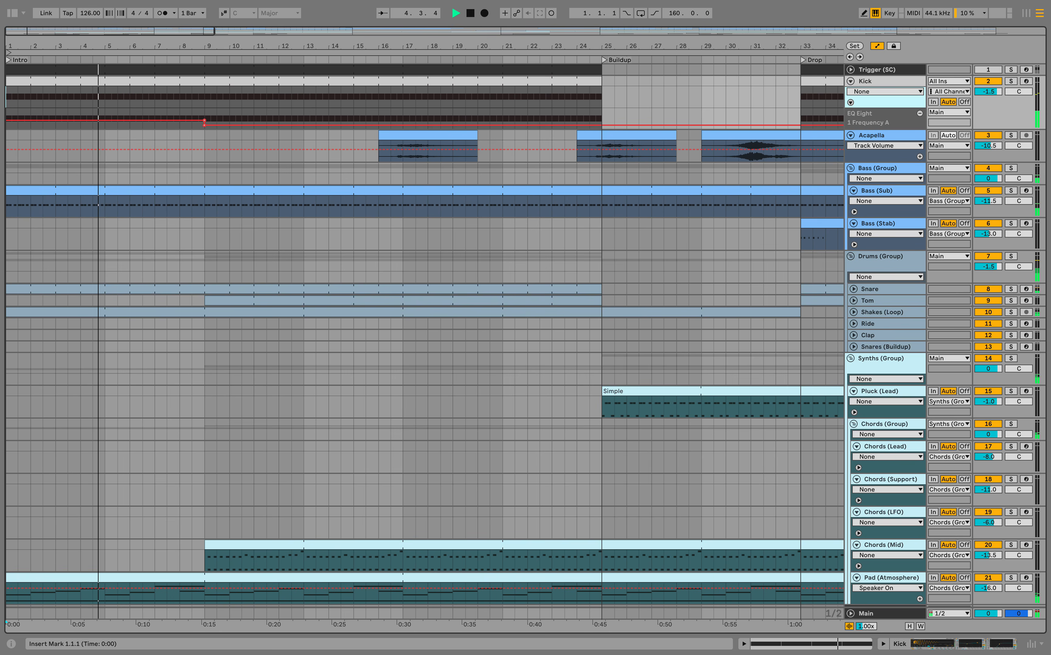
# Step: Select the Kick's low-cut automation in bars 1 to 9, and audition its EQ Eight soloed from bar 1 with the devices shown
pyautogui.moveTo(204, 124); pyautogui.dragTo(6, 123)
pyautogui.doubleClick(866, 82)
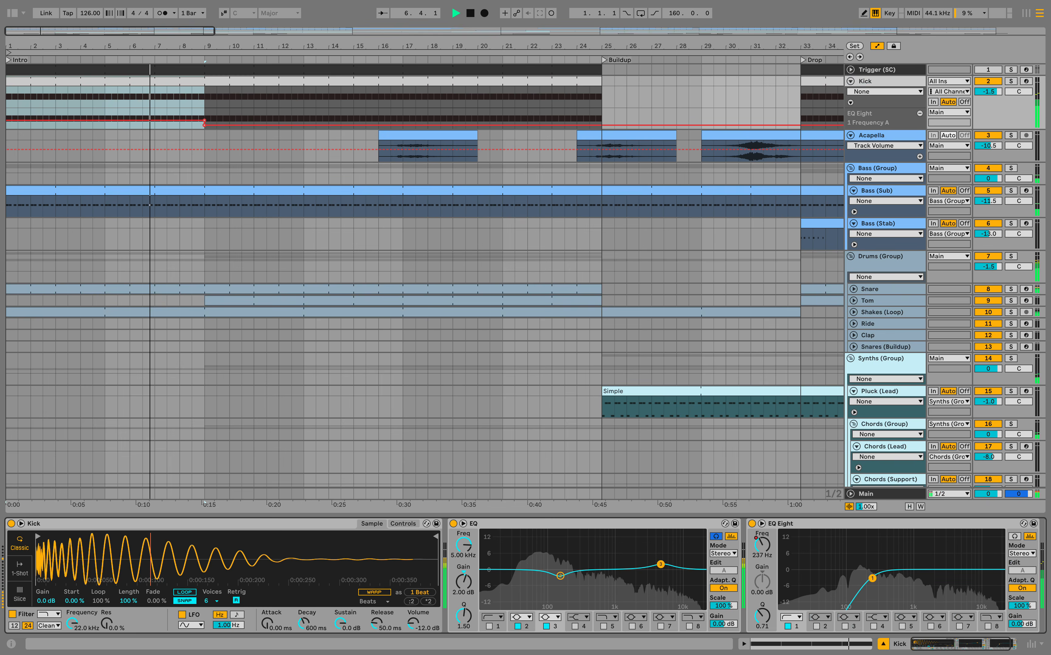
pyautogui.click(1010, 82)
pyautogui.press('space')
pyautogui.press('space')
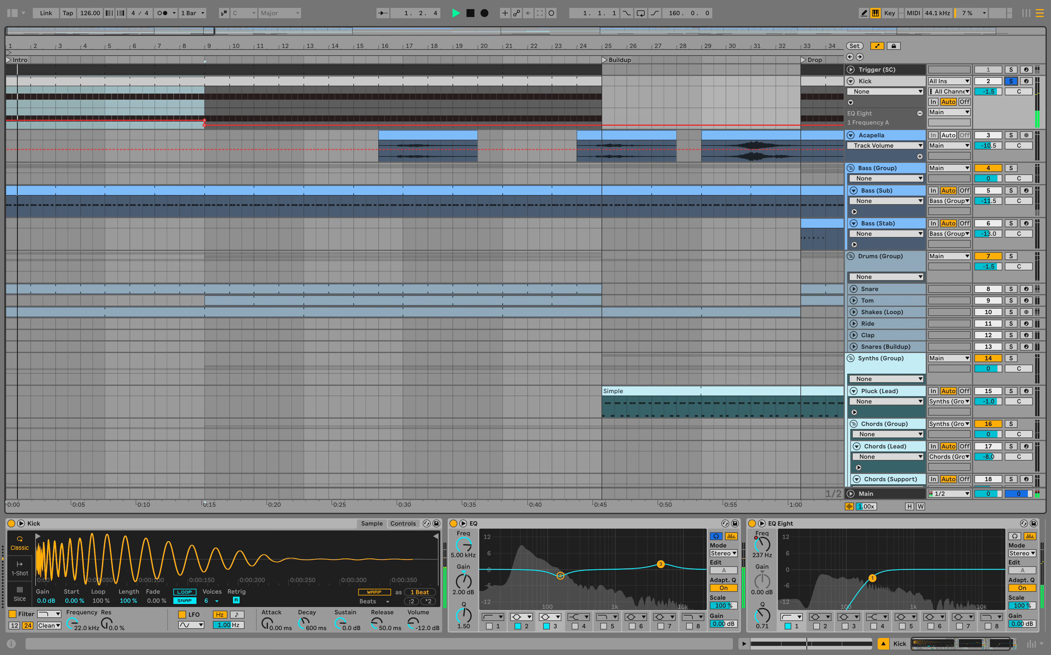
pyautogui.click(781, 524)
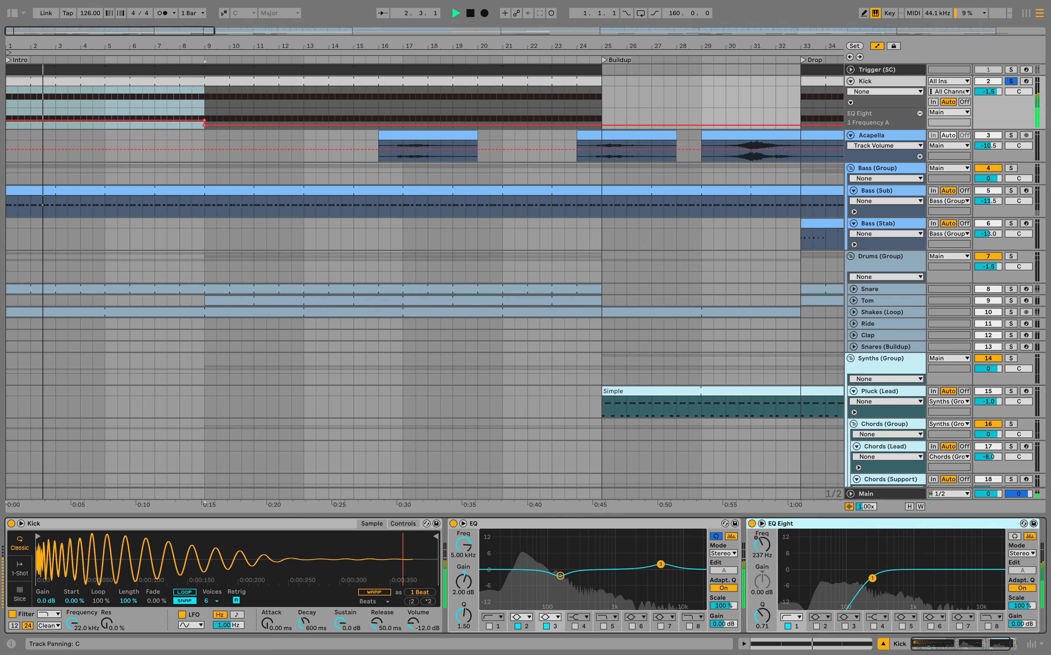
pyautogui.click(1011, 81)
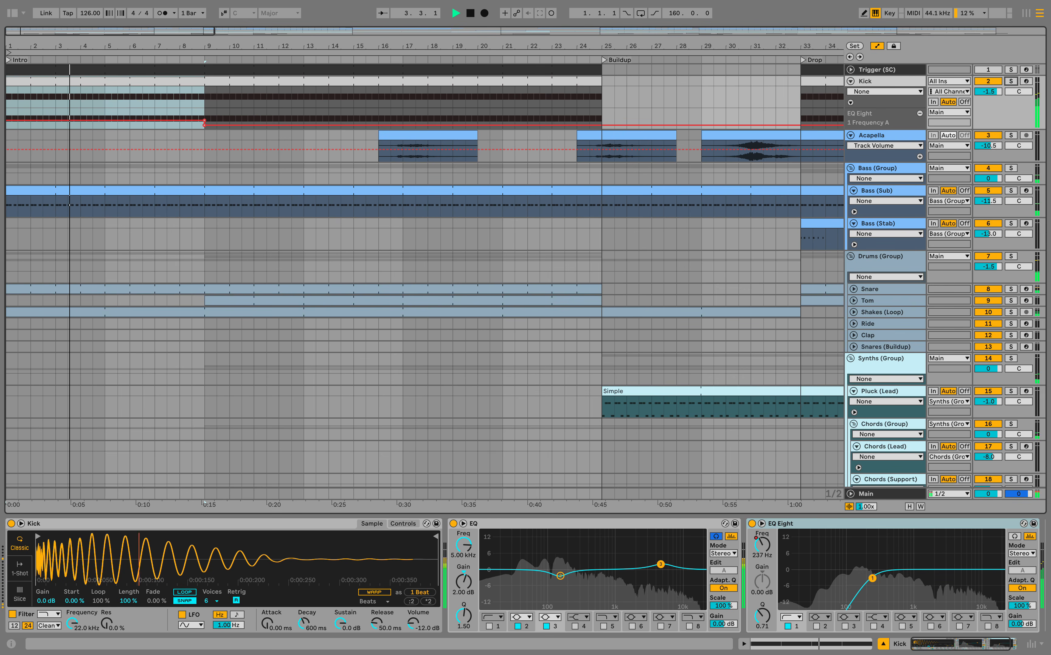
pyautogui.click(882, 644)
# Step: Show Bass (Sub)'s EQ 1 Frequency A automation, and solo the track with its device chain open
pyautogui.scroll(-3, 425, 282)
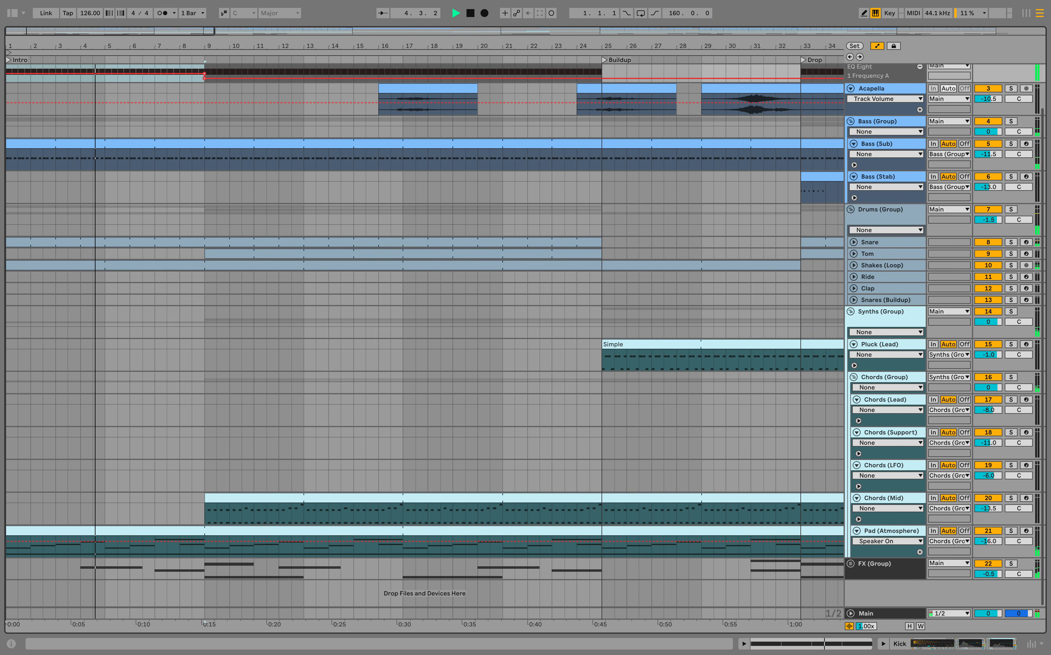
pyautogui.click(854, 165)
pyautogui.scroll(-1, 854, 165)
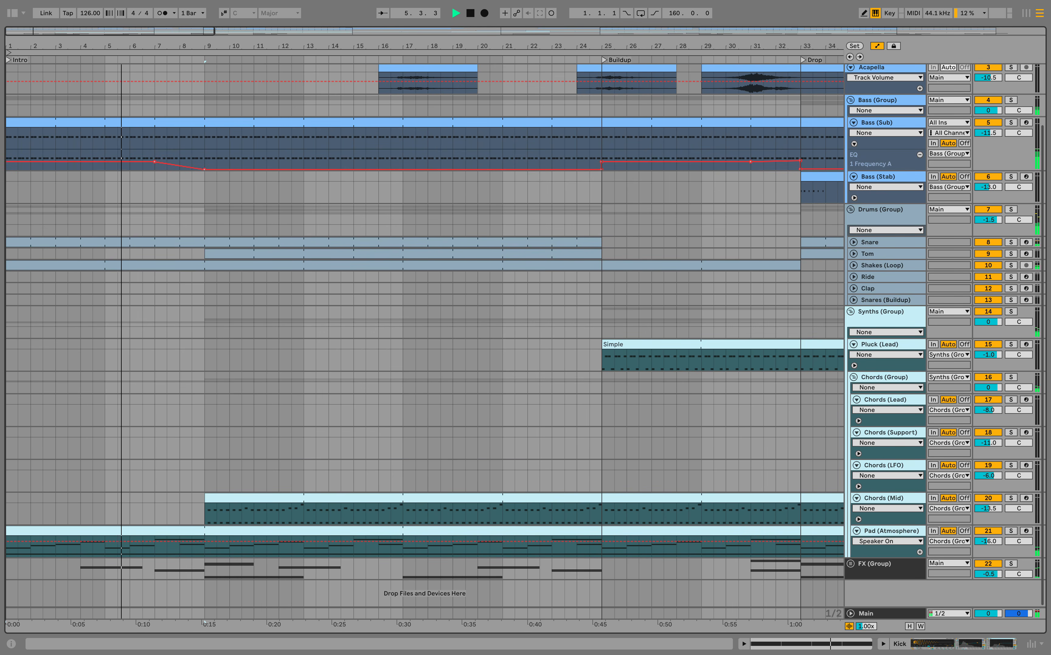
pyautogui.click(879, 123)
pyautogui.click(1010, 123)
pyautogui.click(861, 644)
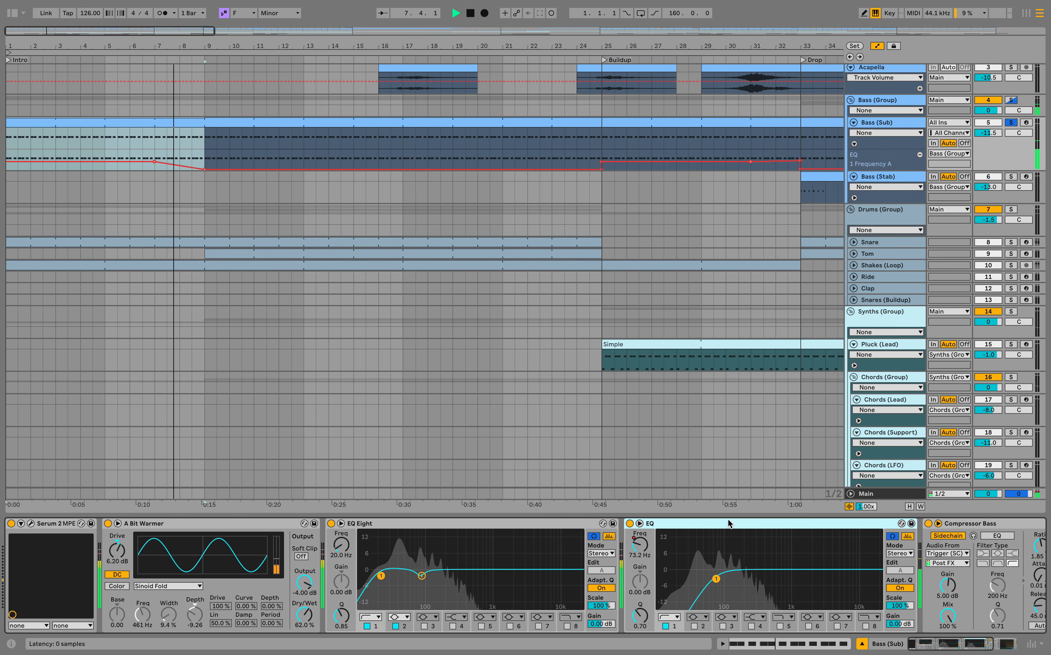
# Step: Unsolo Bass (Sub), play its EQ low-cut automation from bar 7 in the full mix, and hide the device view
pyautogui.click(1010, 123)
pyautogui.press('space')
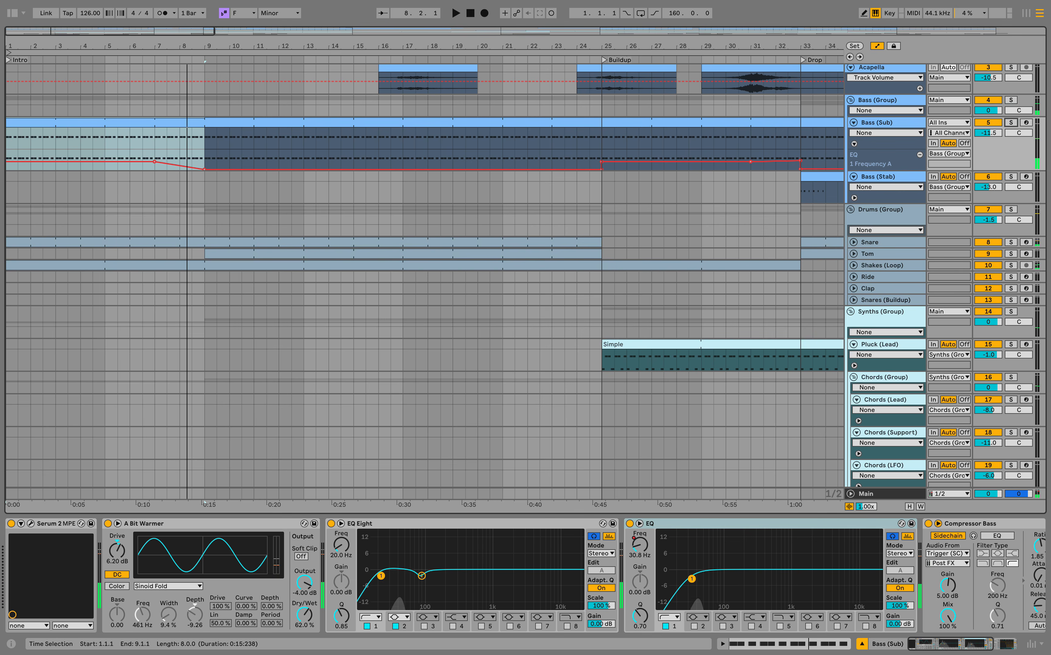
pyautogui.click(155, 138)
pyautogui.press('space')
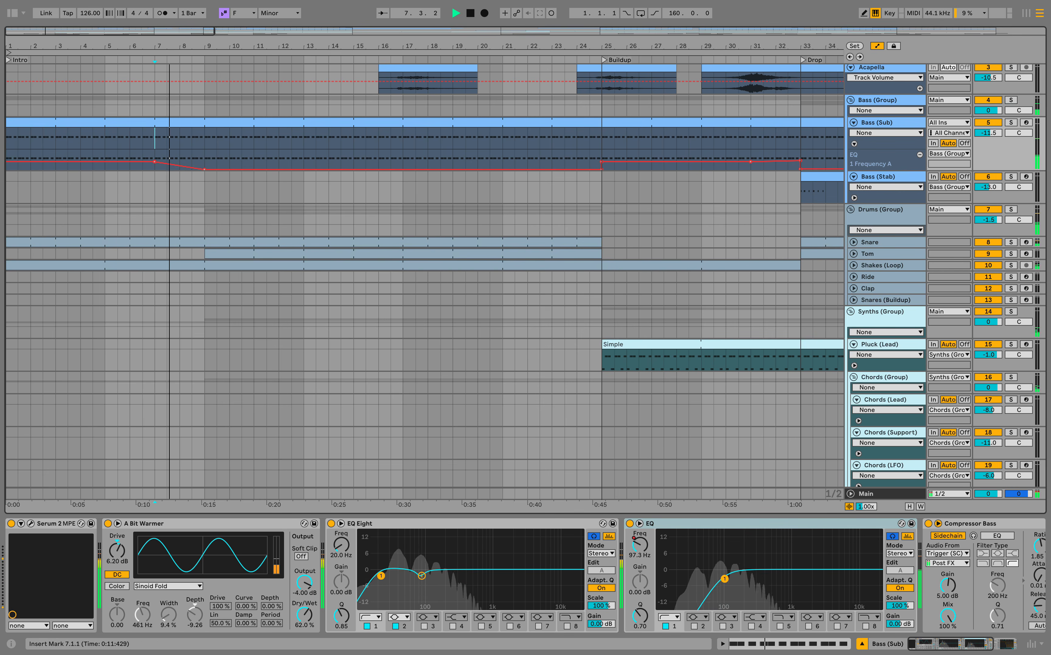
pyautogui.press('super+alt+l')
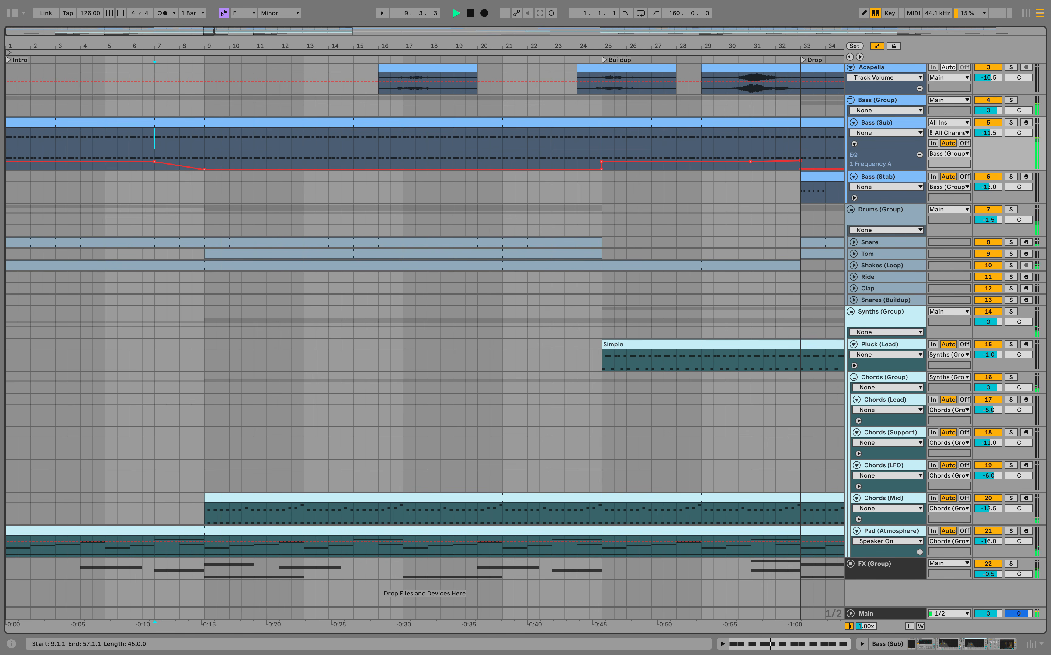
# Step: Show Chords (Mid)'s Serum 2 Filter 1 Freq automation, and solo the track with its device chain open
pyautogui.click(857, 520)
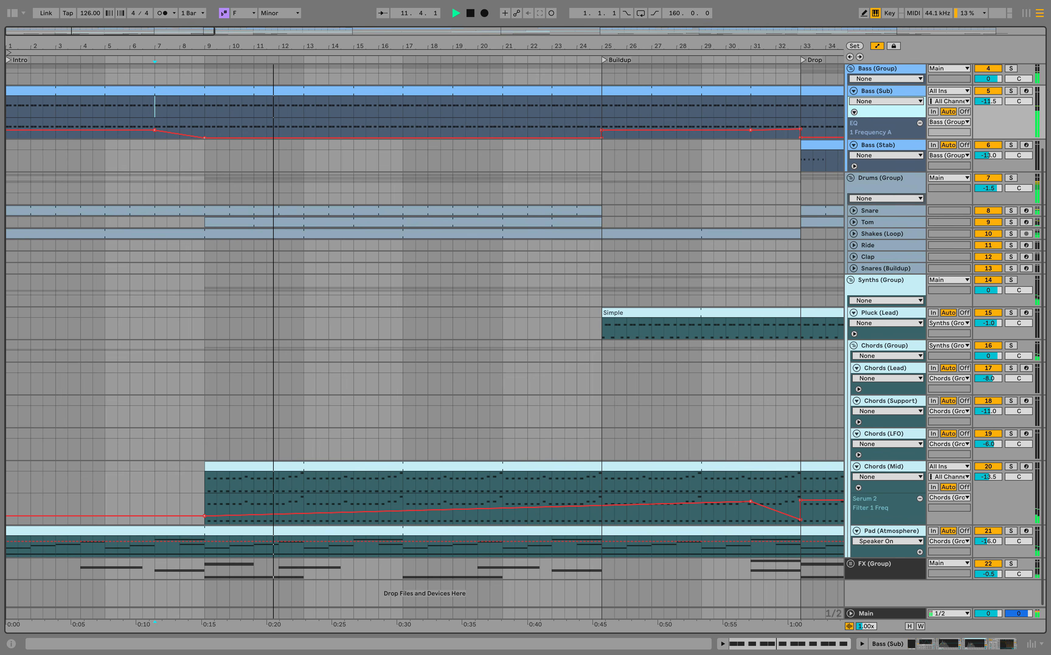
pyautogui.doubleClick(889, 464)
pyautogui.scroll(-5, 889, 465)
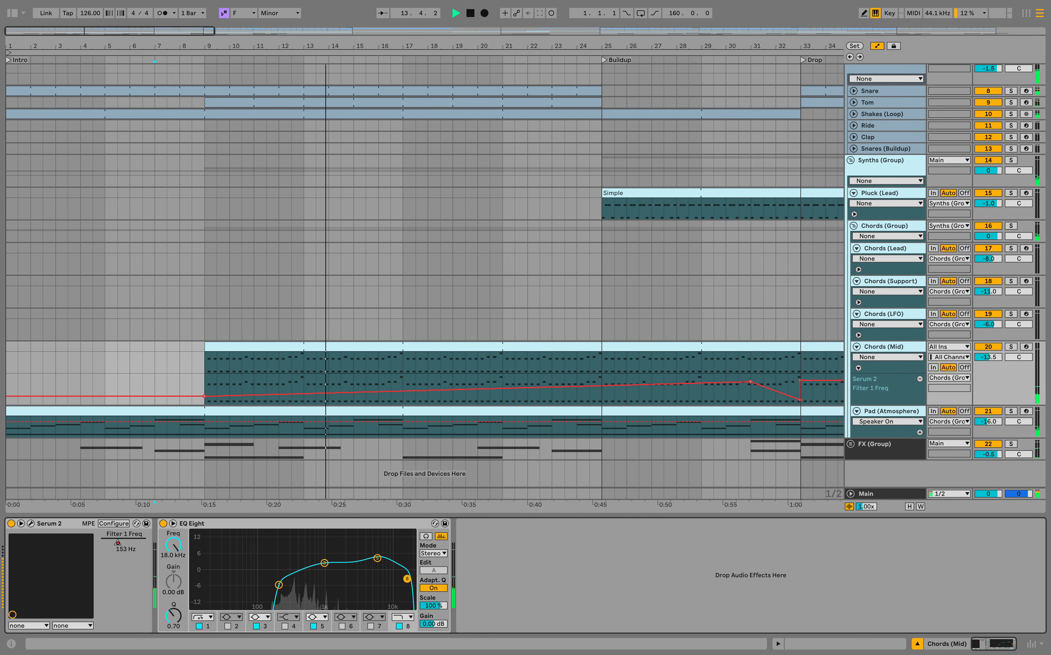
pyautogui.press('s')
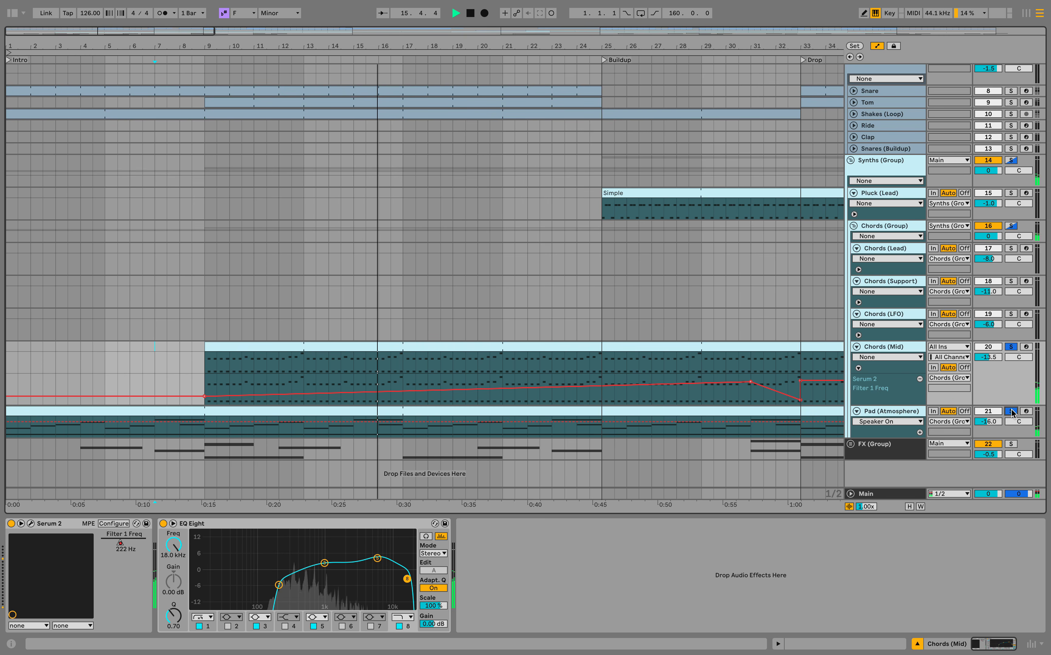
# Step: Unsolo Chords (Mid) and hide its device view to hear the intro in the full mix
pyautogui.scroll(2, 1012, 414)
pyautogui.click(1010, 390)
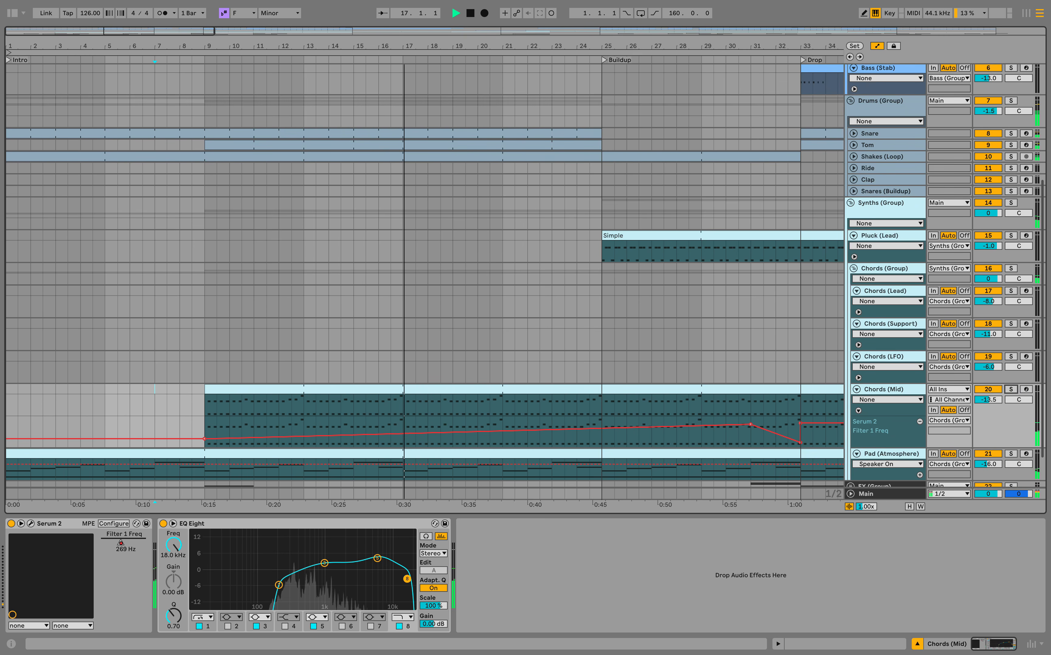
pyautogui.doubleClick(890, 389)
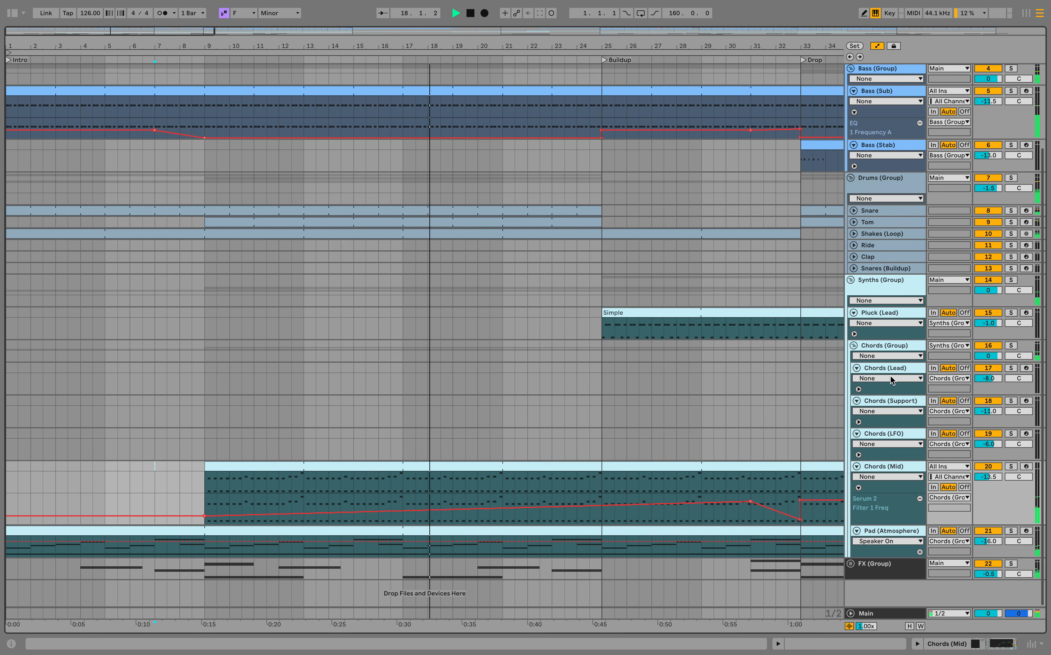
# Step: Select bars 25 to 33 of the Pluck (Lead) clip in the buildup, and show the track's Serum 2 REVERB and Filter 1 Freq automation
pyautogui.scroll(2, 890, 380)
pyautogui.scroll(3, 895, 378)
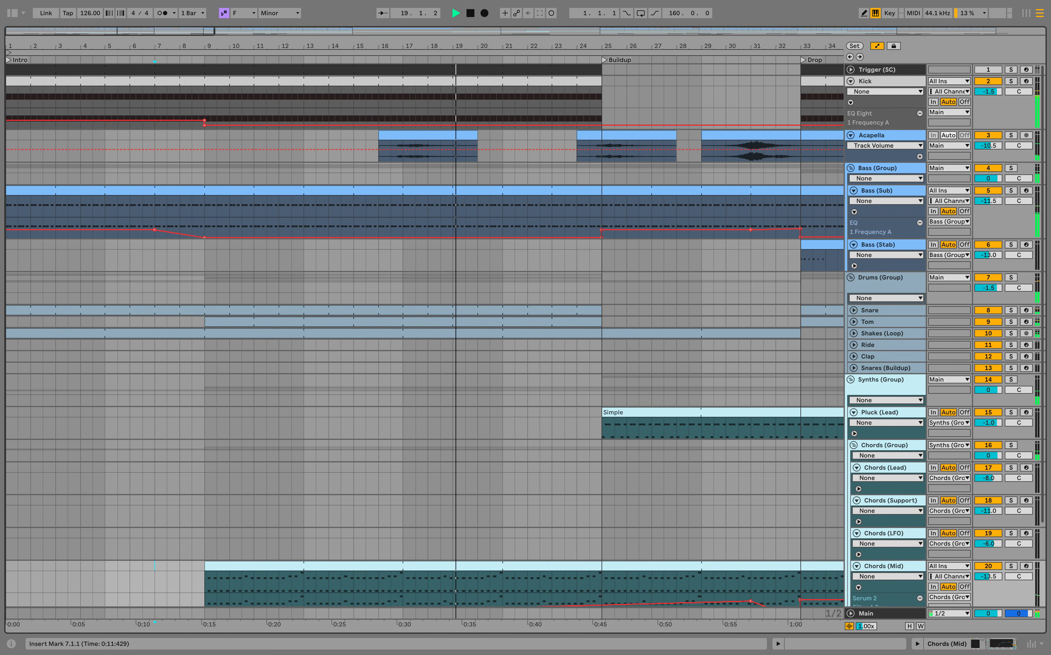
pyautogui.hscroll(5, 608, 186)
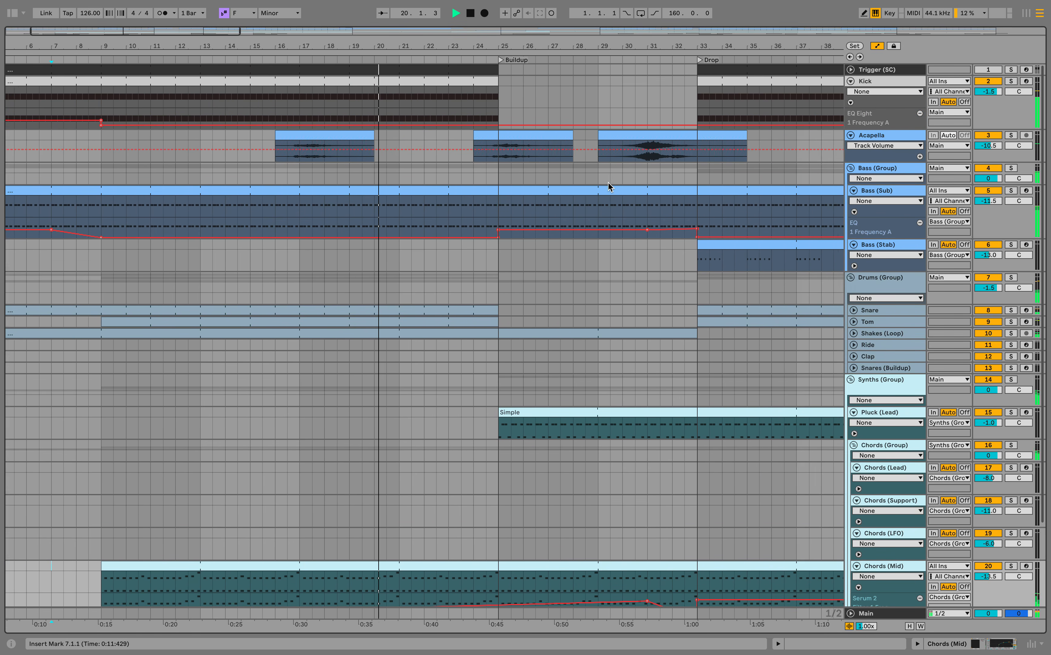
pyautogui.hscroll(5, 609, 187)
pyautogui.hscroll(-1, 610, 187)
pyautogui.moveTo(495, 46); pyautogui.dragTo(495, 110)
pyautogui.scroll(-3, 521, 223)
pyautogui.hscroll(1, 520, 223)
pyautogui.click(295, 482)
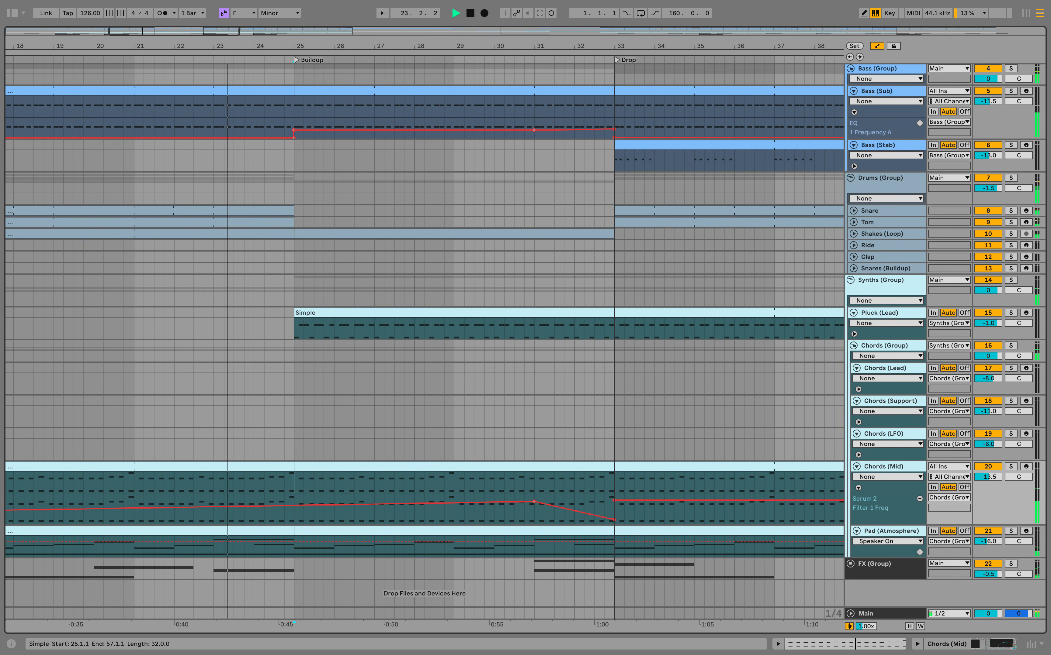
pyautogui.moveTo(295, 328); pyautogui.dragTo(614, 328)
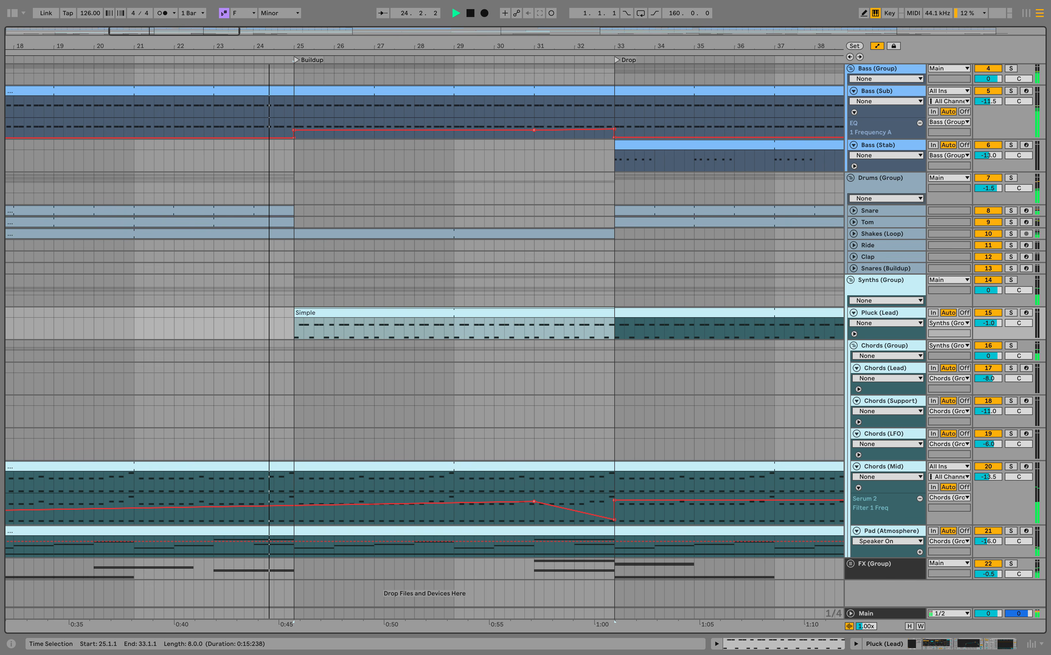
pyautogui.click(854, 334)
pyautogui.scroll(-3, 854, 334)
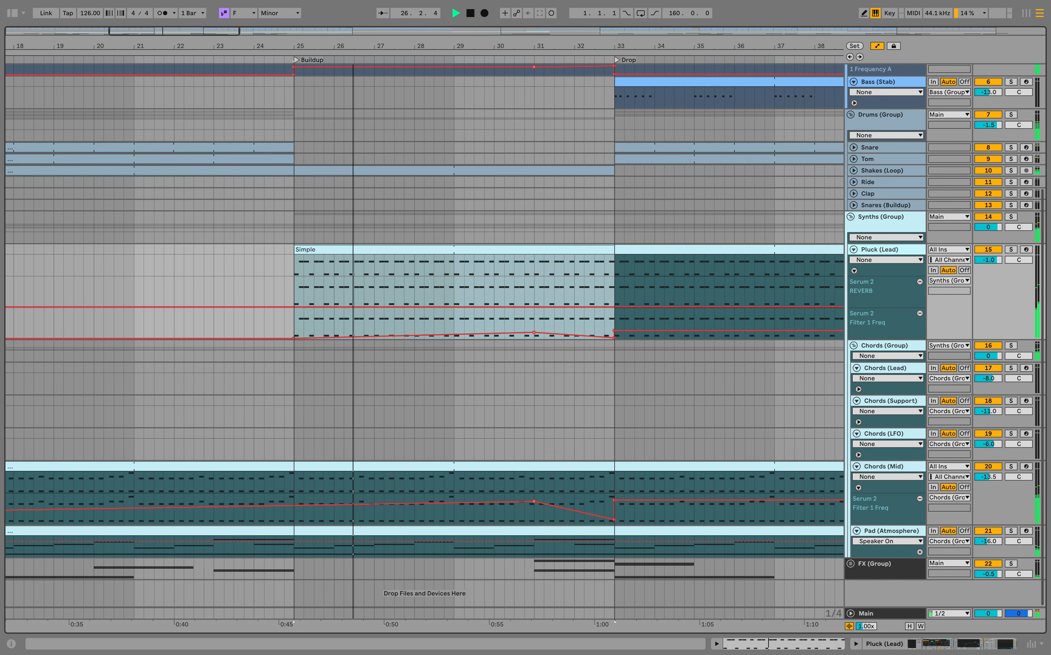
# Step: Audition Pluck (Lead) soloed in the buildup, and return to the full mix
pyautogui.click(1010, 250)
pyautogui.scroll(4, 1010, 251)
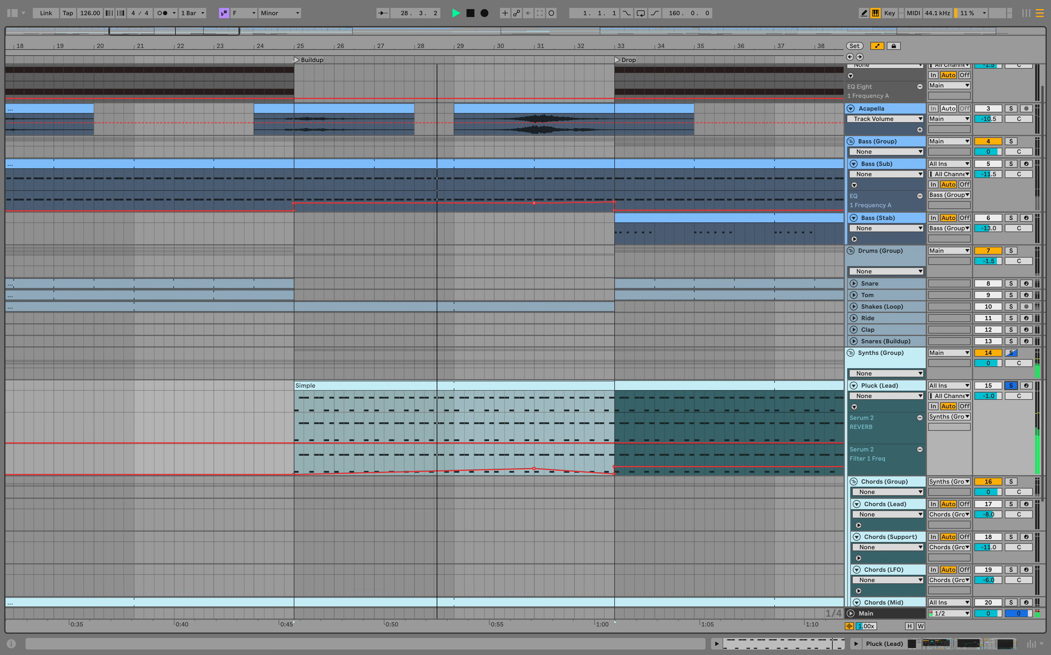
pyautogui.click(1010, 386)
# Step: Select Bass (Sub)'s EQ 1 Frequency A automation in bars 31 to 33, and play it from bar 31 with Bass (Group) soloed
pyautogui.scroll(-4, 1010, 384)
pyautogui.scroll(5, 525, 342)
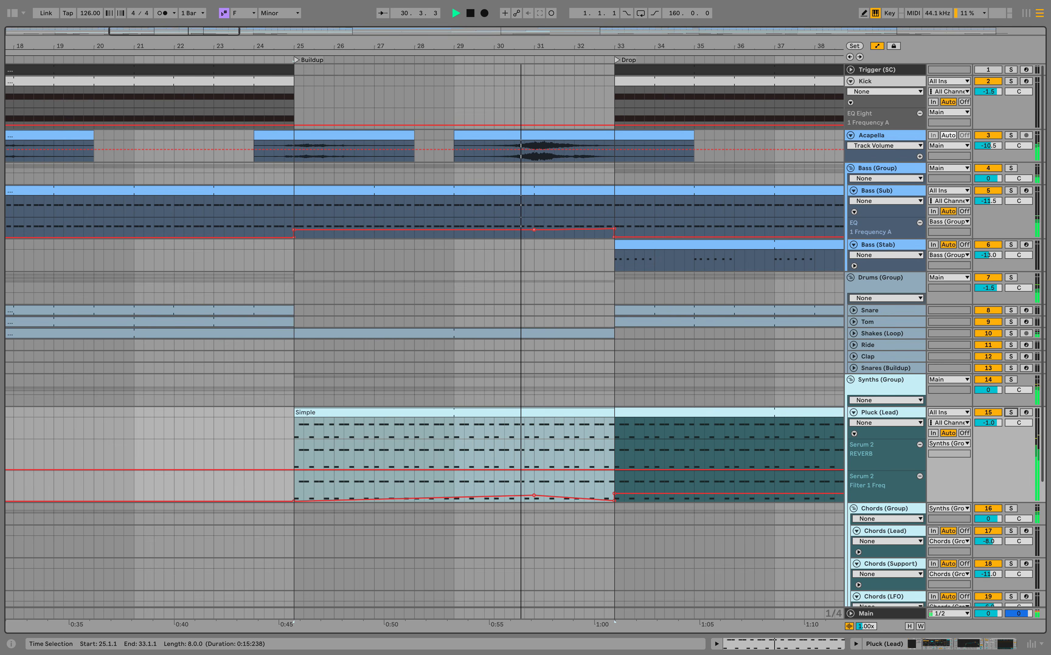
pyautogui.moveTo(534, 228); pyautogui.dragTo(613, 228)
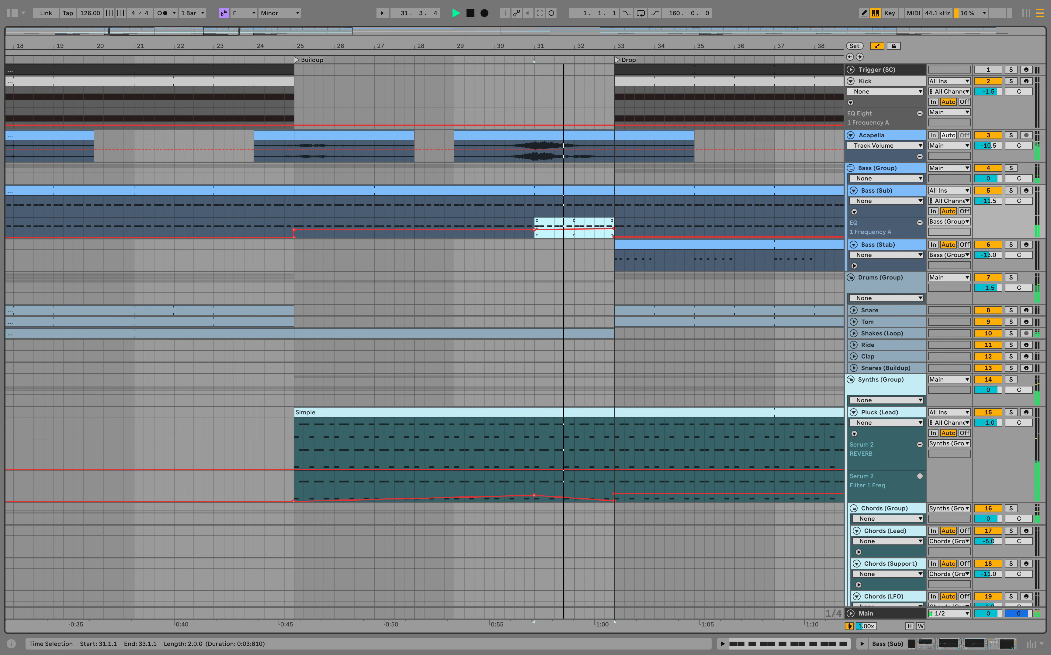
pyautogui.click(534, 228)
pyautogui.press('space')
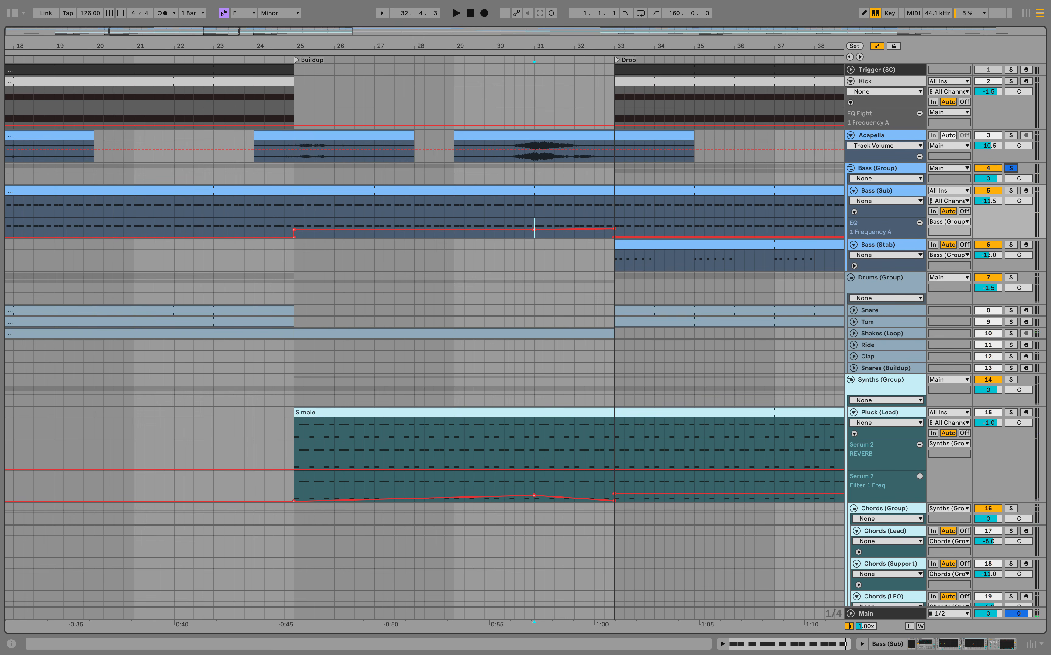
pyautogui.press('space')
# Step: Select Chords (Mid)'s filter automation in bars 31 to 33, and audition Pluck (Lead), Chords (Mid) and FX (Group) soloed from bar 31
pyautogui.scroll(-5, 425, 338)
pyautogui.click(1011, 249)
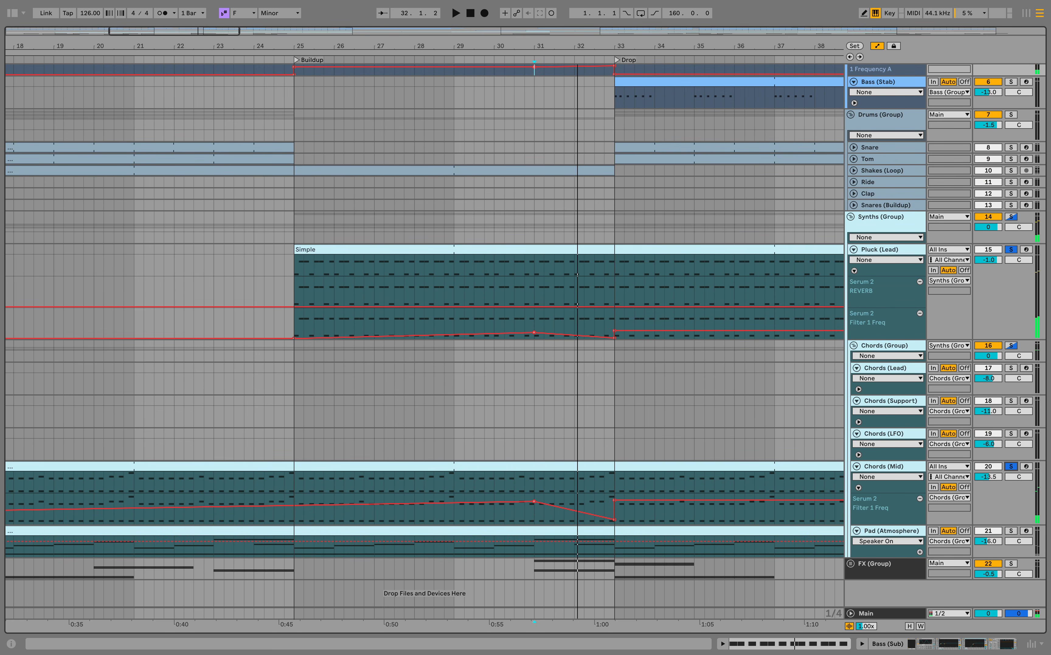
pyautogui.moveTo(535, 509); pyautogui.dragTo(614, 509)
pyautogui.press('space')
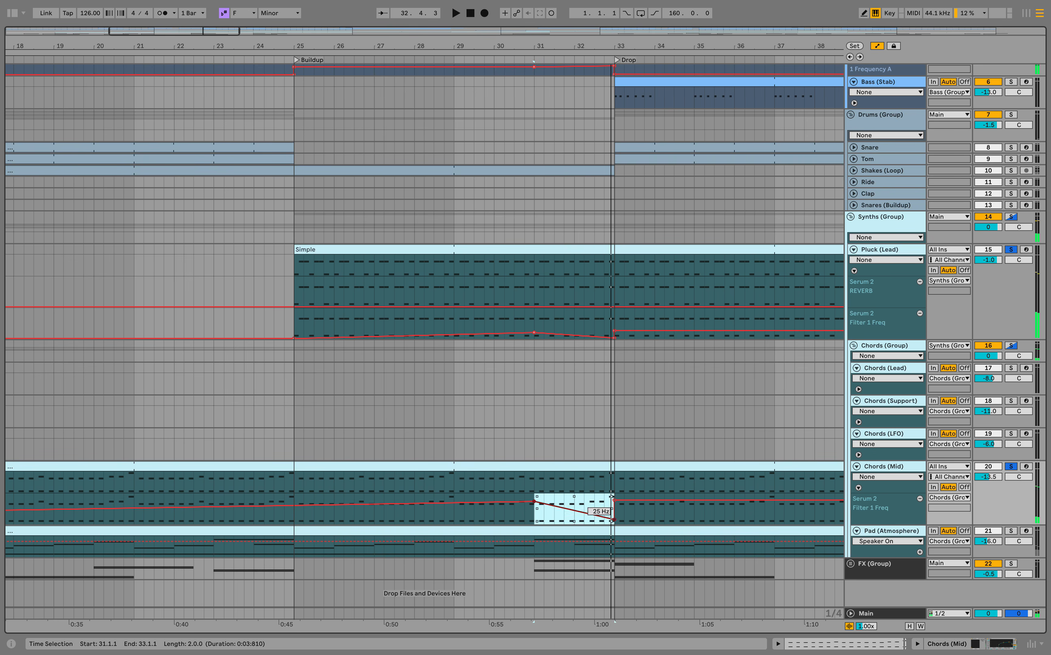
pyautogui.click(535, 512)
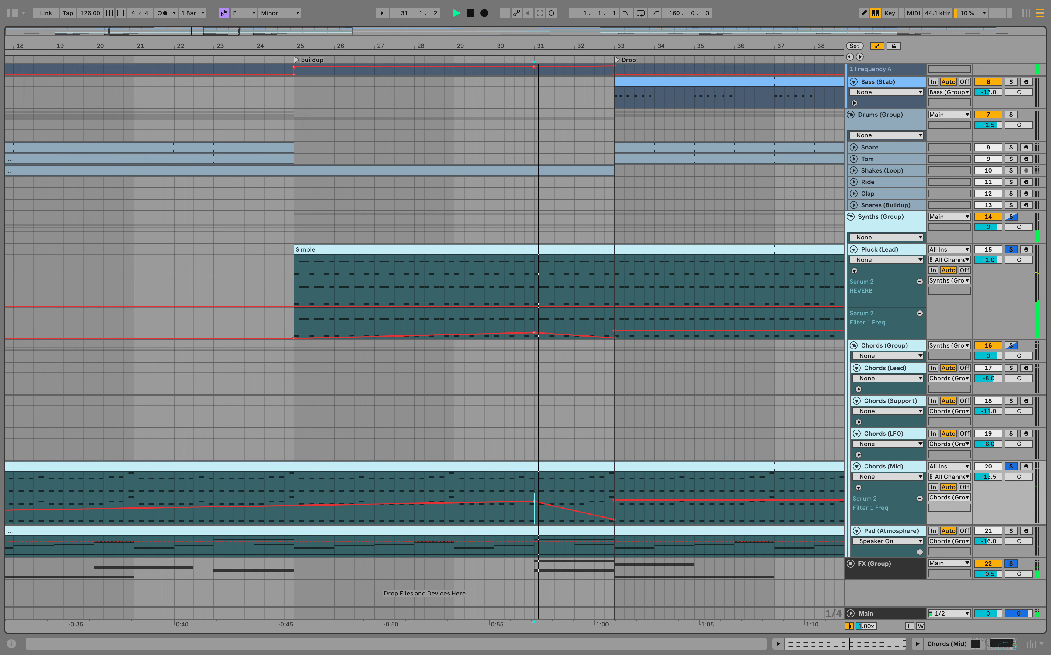
pyautogui.click(1010, 564)
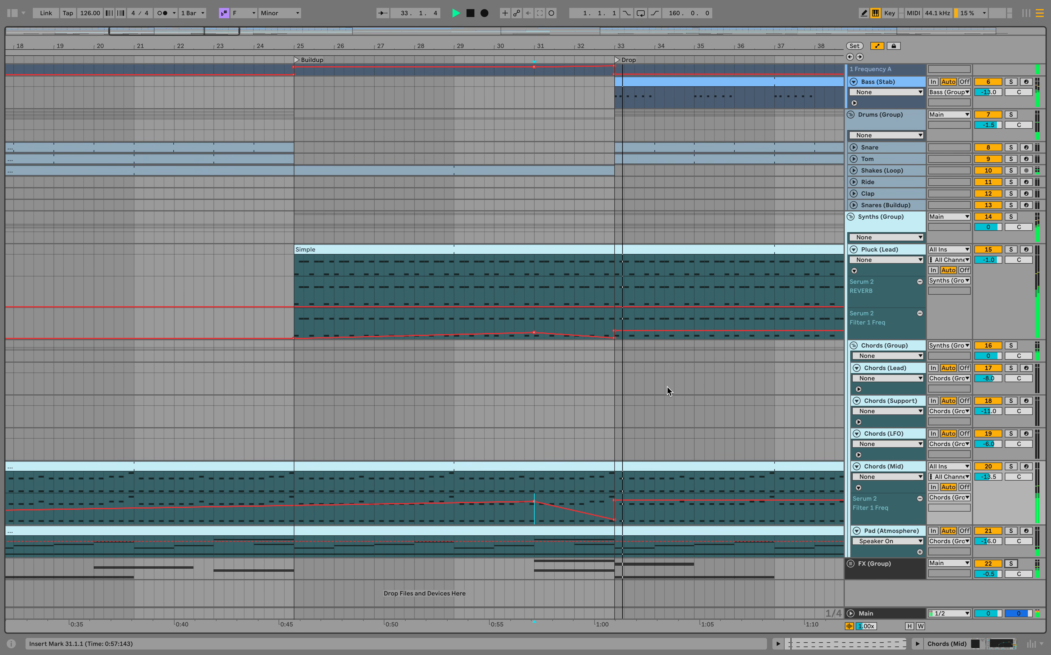
# Step: Play through the drop's arrangement from bar 33, and select the Kick's EQ Eight 1 Frequency A automation in bars 40 to 41
pyautogui.scroll(5, 667, 391)
pyautogui.moveTo(670, 46); pyautogui.dragTo(127, 42)
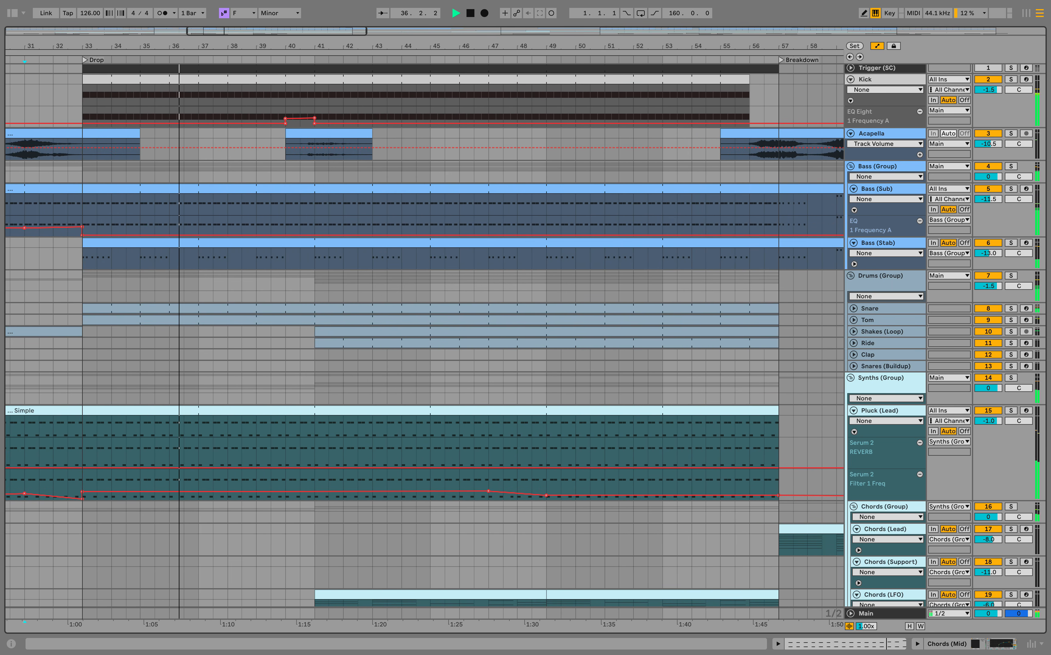
pyautogui.scroll(-5, 233, 339)
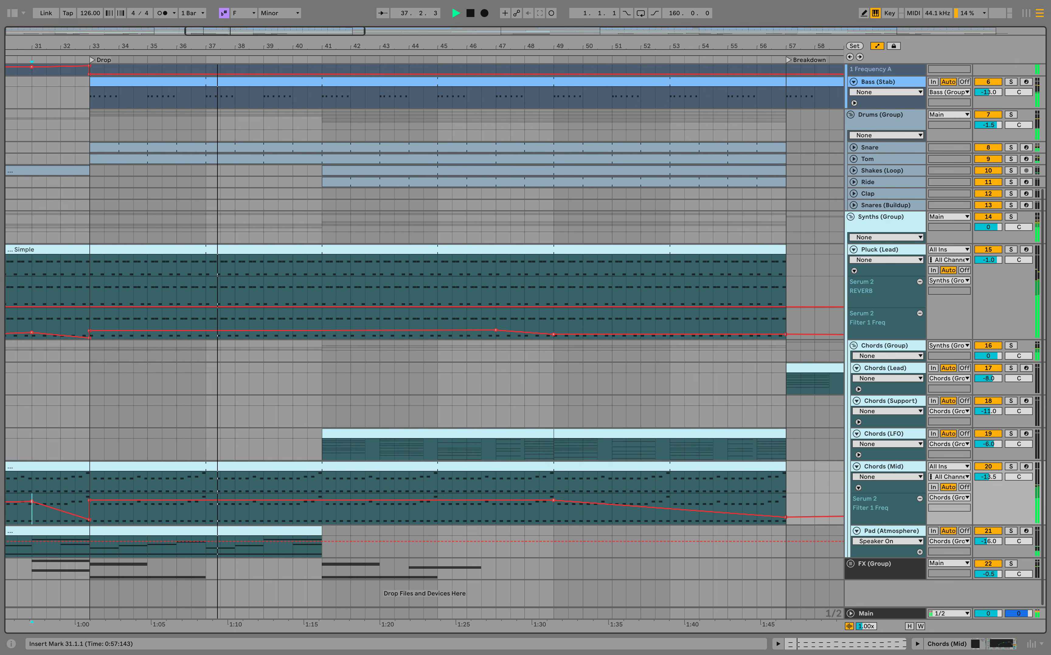
pyautogui.scroll(5, 233, 339)
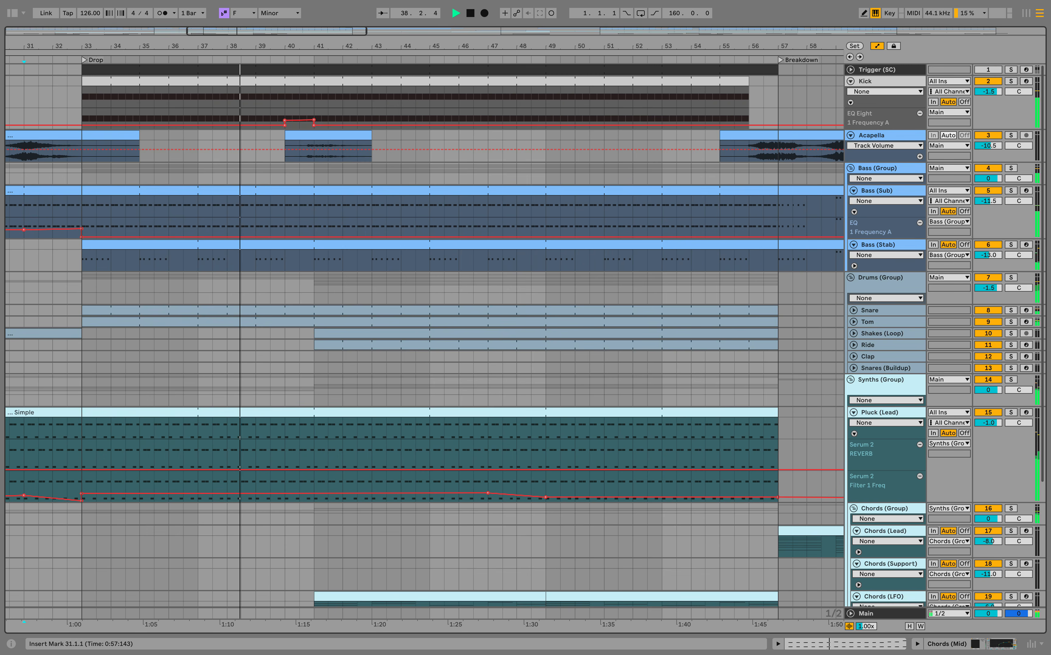
pyautogui.moveTo(285, 112); pyautogui.dragTo(299, 113)
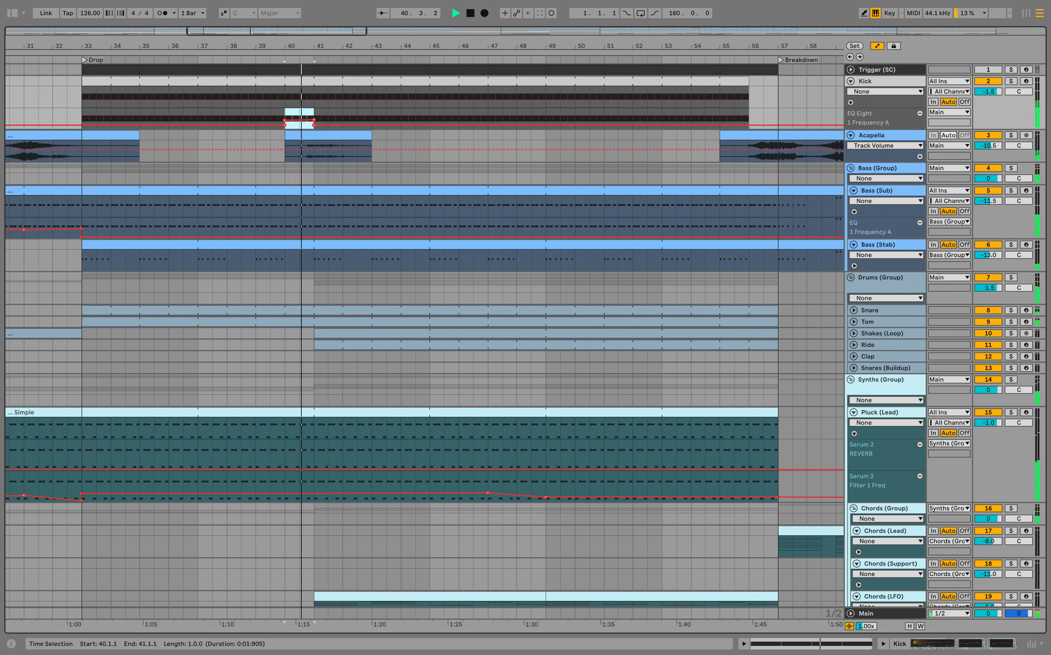
pyautogui.scroll(-5, 490, 241)
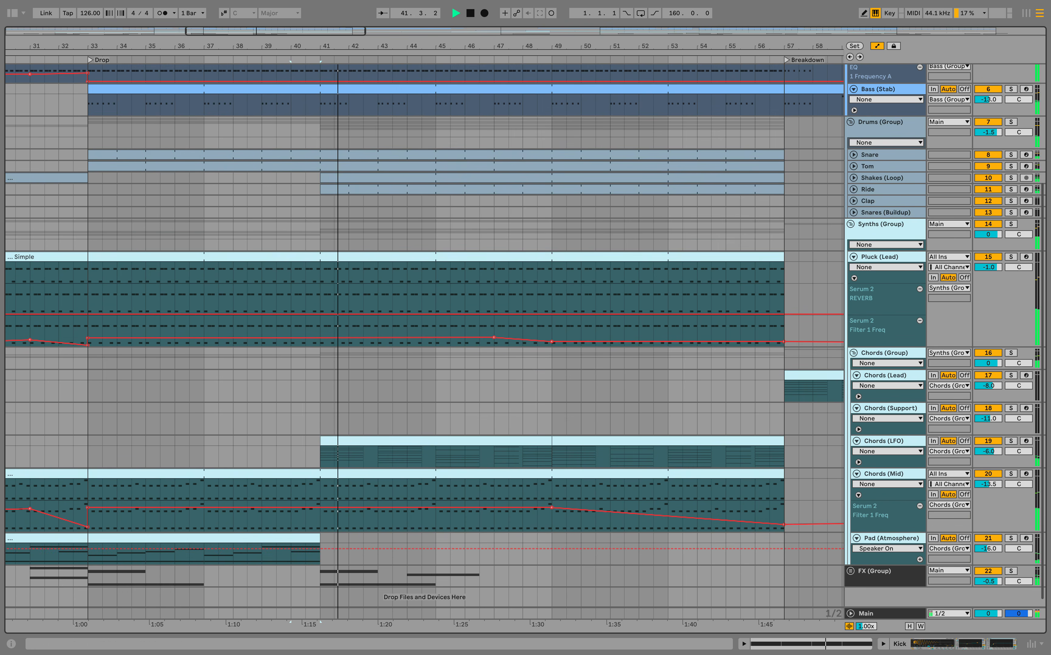
# Step: Replay the drop from bar 33, select the Shakes (Loop) and Ride clips in bars 41 to 57, and unfold both tracks
pyautogui.click(89, 178)
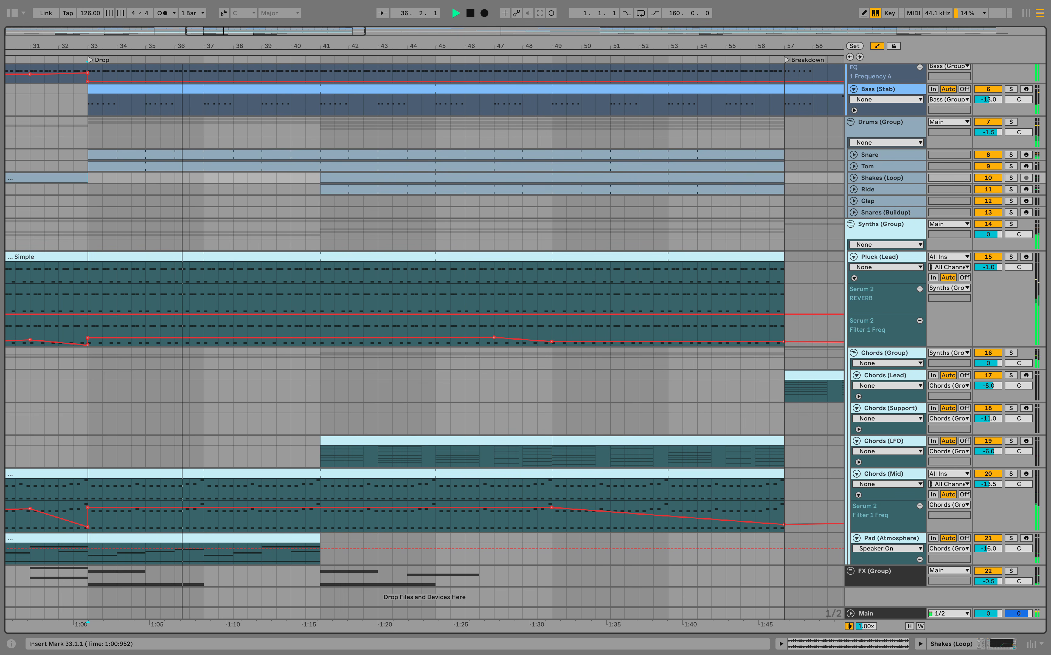
pyautogui.moveTo(320, 179); pyautogui.dragTo(783, 189)
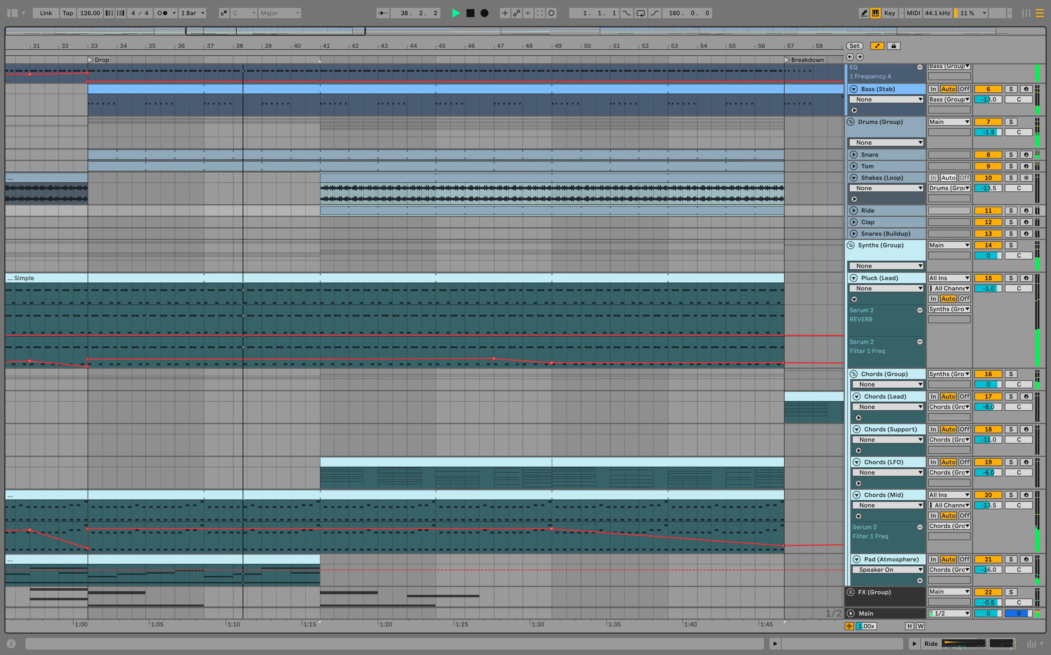
pyautogui.click(854, 211)
pyautogui.click(321, 194)
pyautogui.scroll(-3, 318, 196)
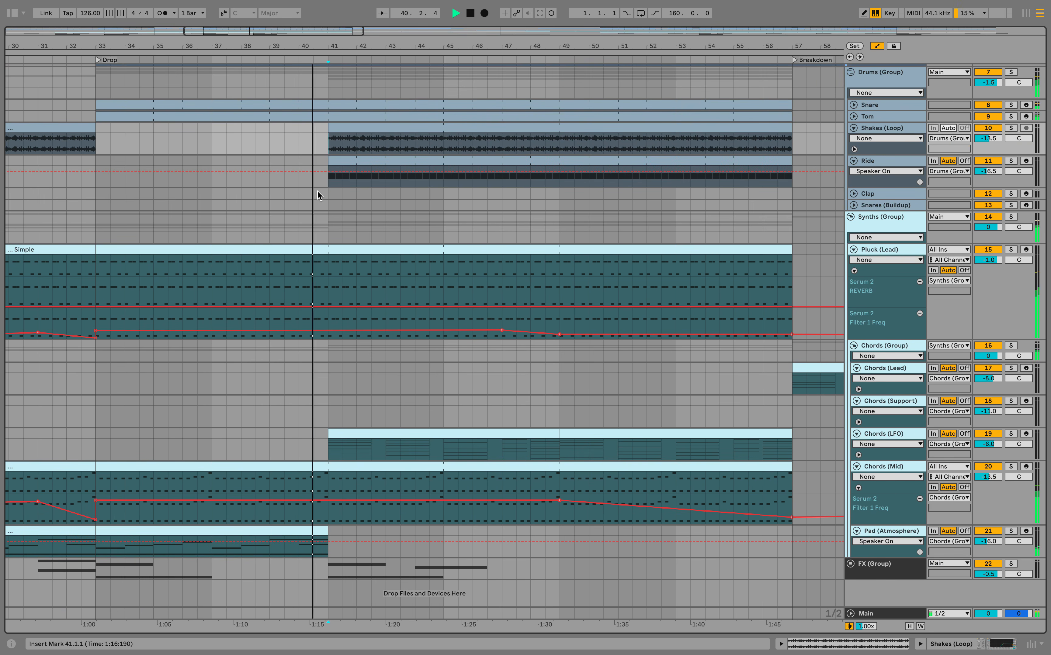
# Step: Examine the second half of the drop, playing Pluck (Lead)'s filter automation from bar 47 and marking bar 49 in its Filter 1 Freq lane
pyautogui.scroll(10, 319, 195)
pyautogui.scroll(-5, 318, 195)
pyautogui.hscroll(3, 318, 195)
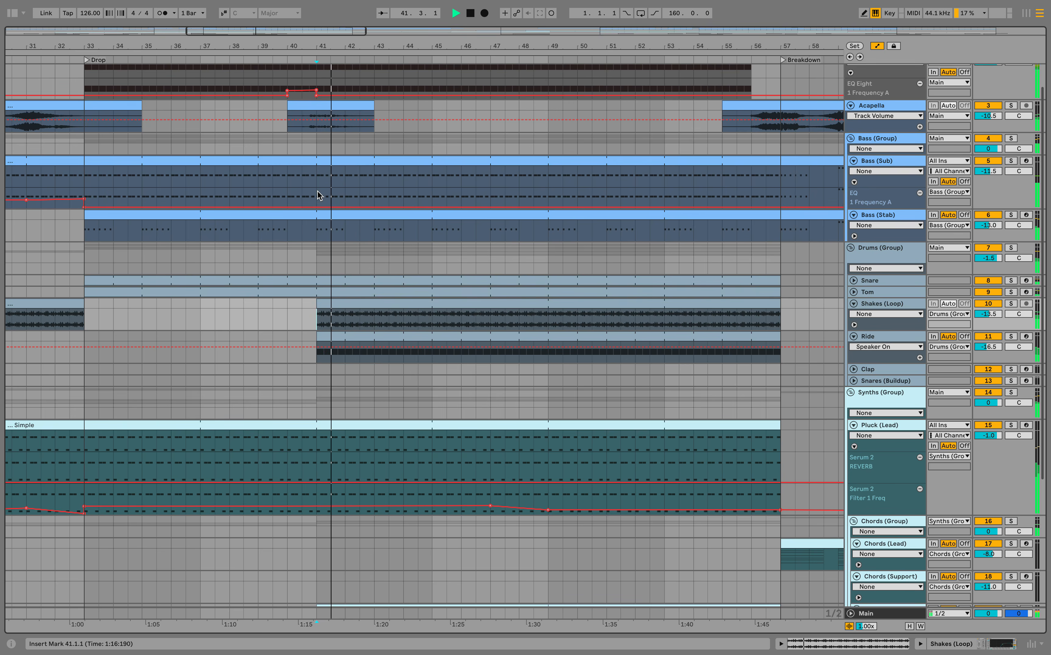
pyautogui.scroll(-5, 317, 193)
pyautogui.hscroll(1, 317, 193)
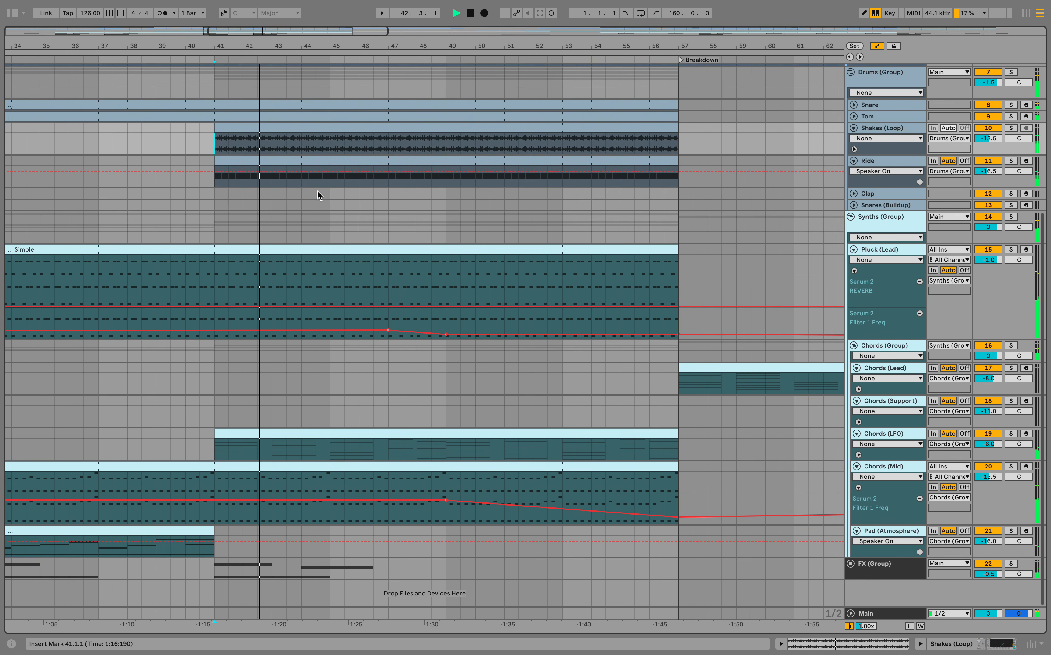
pyautogui.click(388, 291)
pyautogui.press('space')
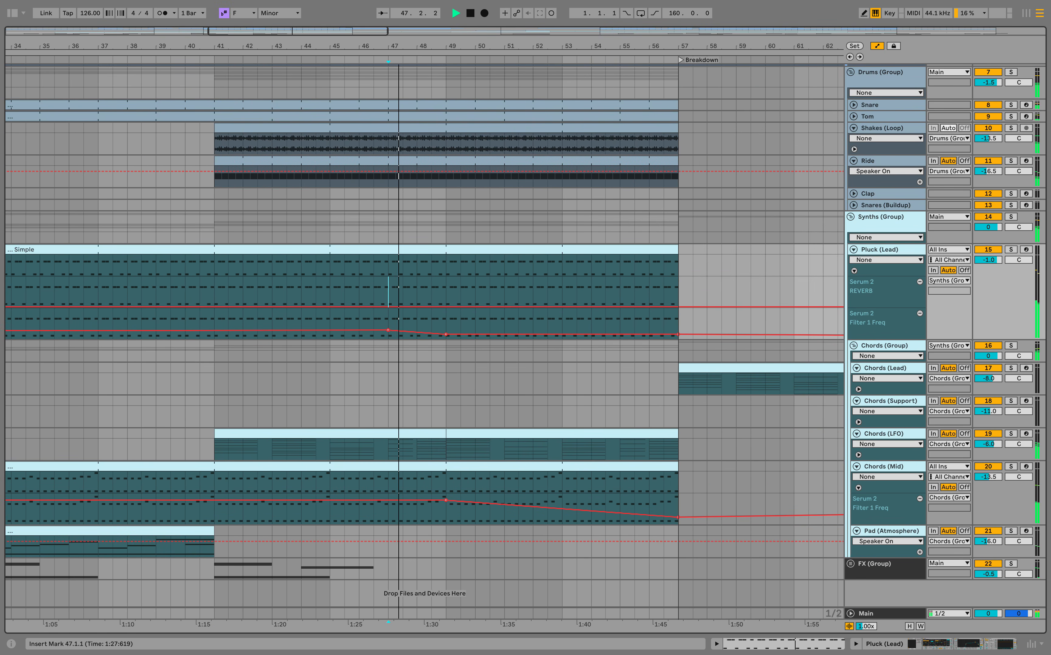
pyautogui.click(446, 322)
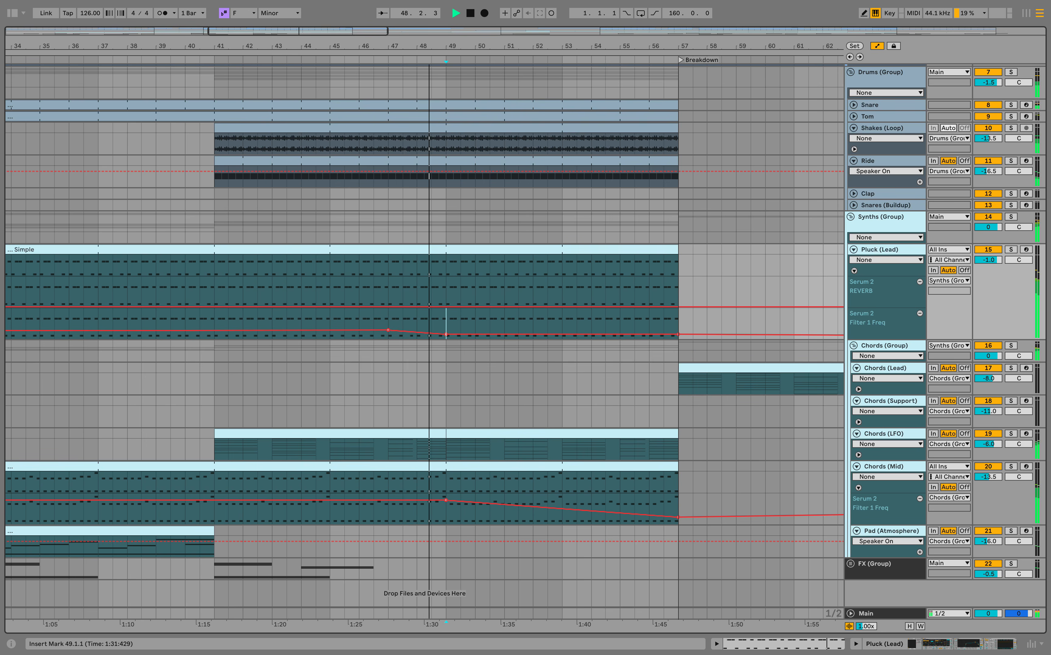
# Step: Audition Pluck (Lead) and Chords (Mid) soloed to hear their filter automation after bar 49
pyautogui.click(1010, 250)
pyautogui.click(1010, 250)
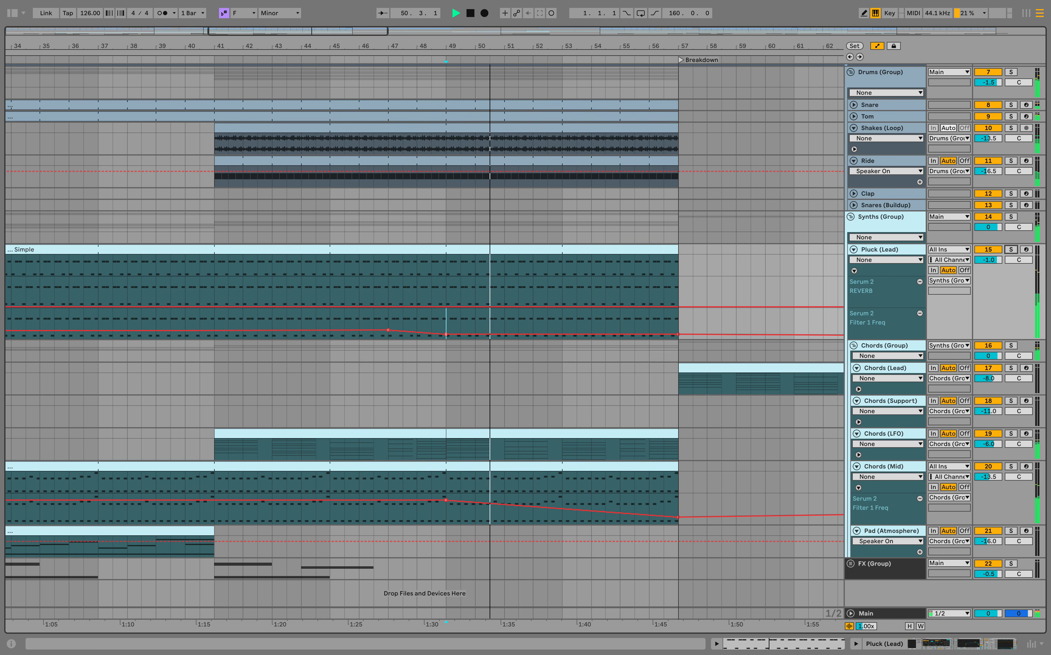
pyautogui.click(1010, 250)
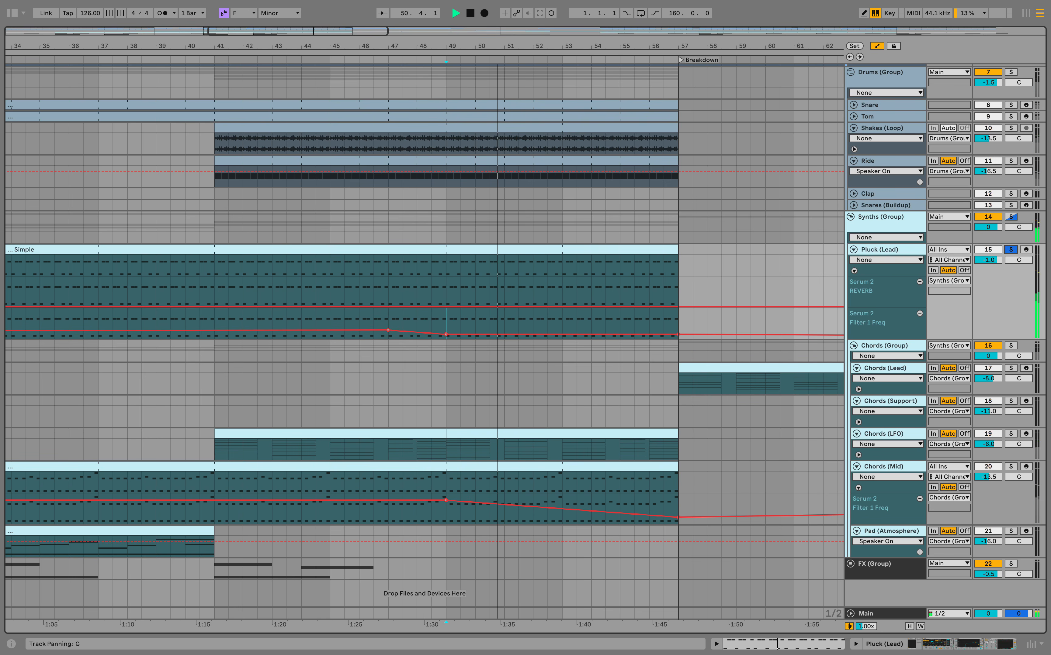
pyautogui.click(1012, 468)
# Step: Show Chords (LFO)'s Serum 2 macro and Filter 1 Freq automation, and play Synths (Group) soloed from bar 49
pyautogui.click(858, 455)
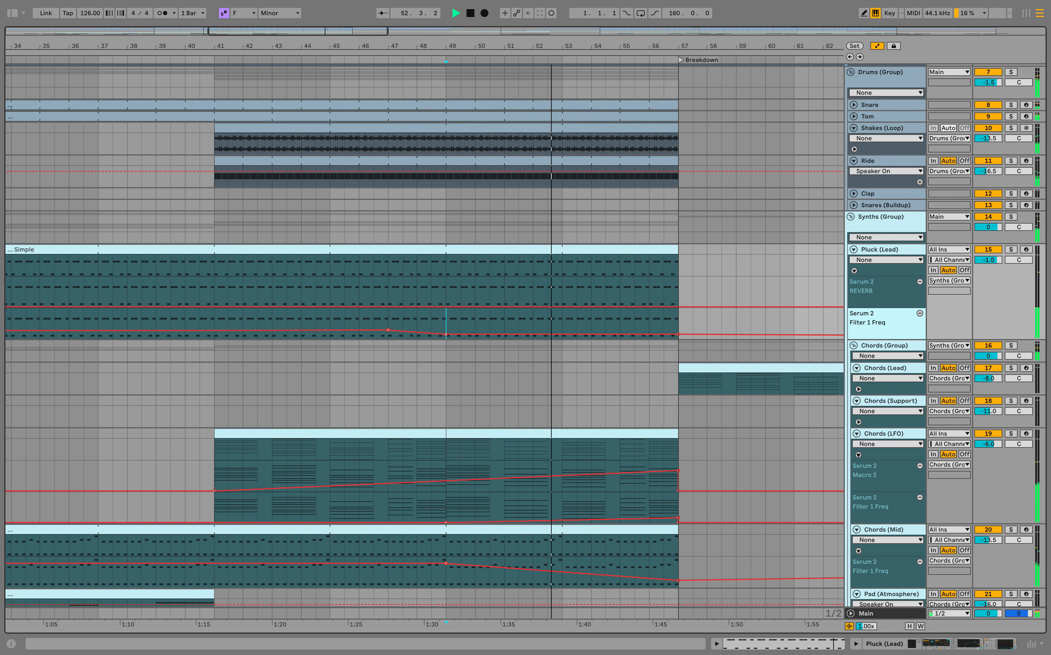
pyautogui.scroll(-3, 525, 342)
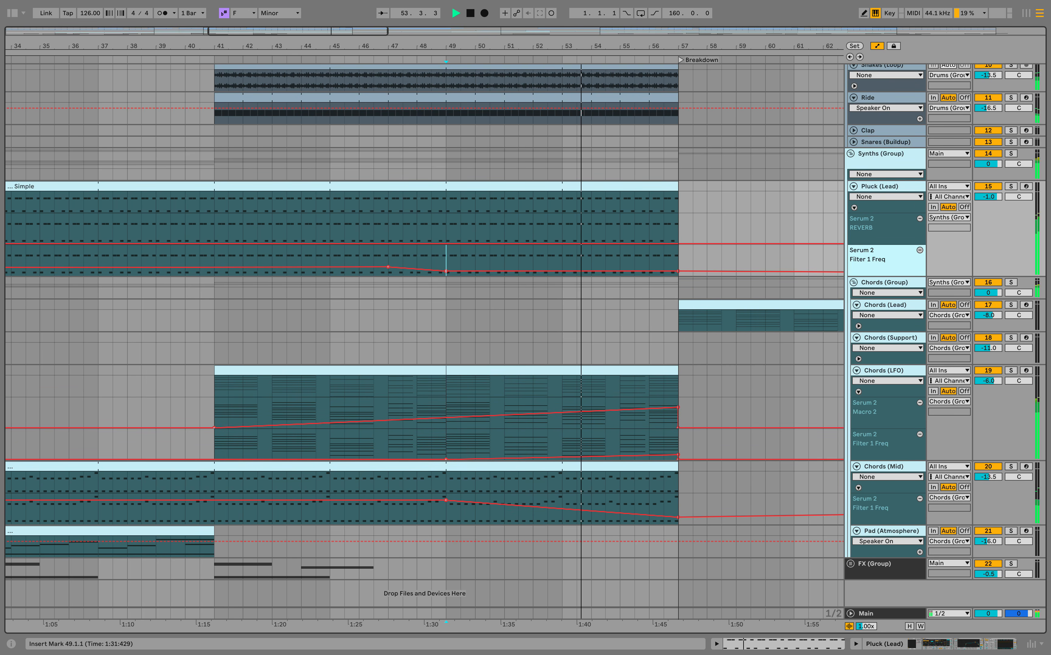
pyautogui.click(1010, 154)
pyautogui.press('space')
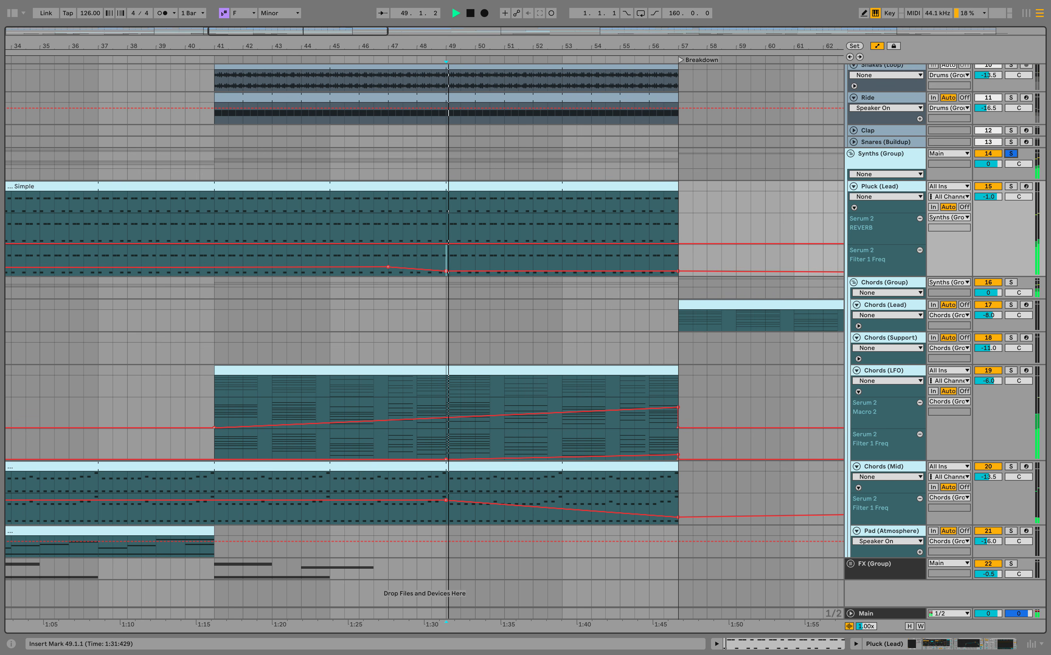
# Step: Highlight bars 49 to 57 in Chords (Mid), Pluck (Lead) and Chords (LFO)'s automation, and unsolo Synths (Group)
pyautogui.moveTo(446, 509); pyautogui.dragTo(678, 510)
pyautogui.moveTo(447, 259); pyautogui.dragTo(677, 259)
pyautogui.moveTo(447, 427); pyautogui.dragTo(677, 427)
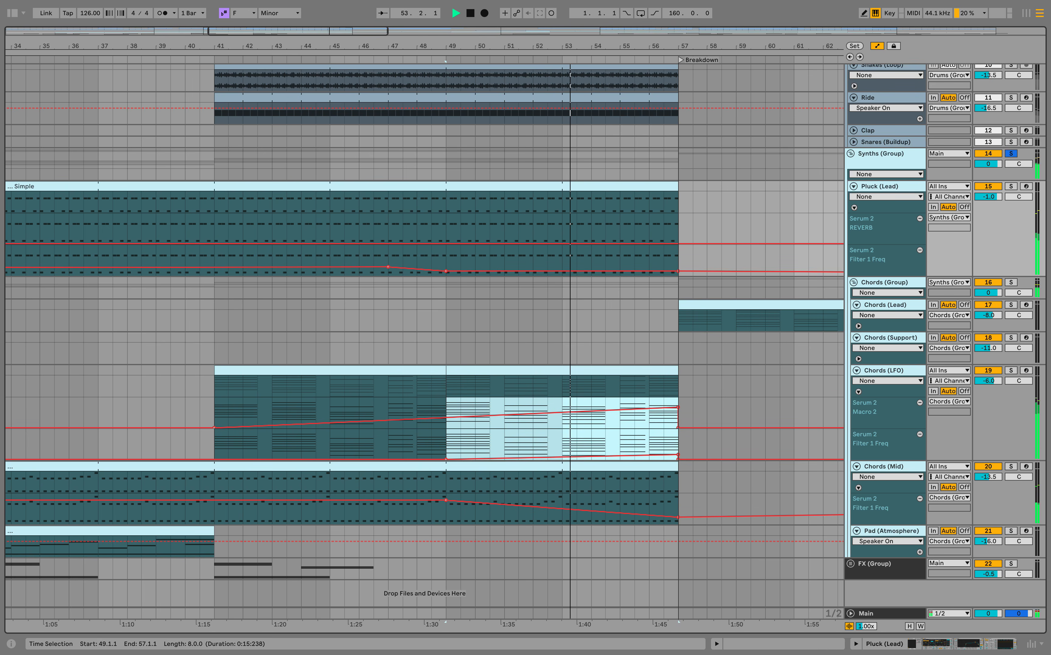
pyautogui.click(1010, 154)
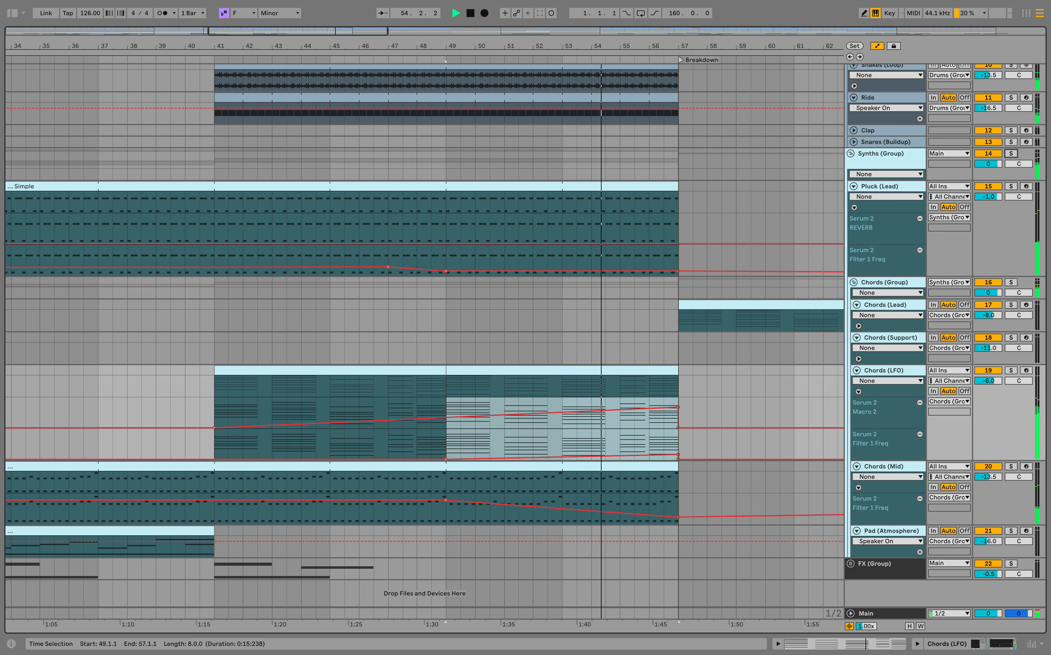
# Step: Go to the breakdown and select Bass (Sub) and Bass (Stab) from bar 57 to bar 73
pyautogui.scroll(6, 705, 238)
pyautogui.hscroll(10, 704, 239)
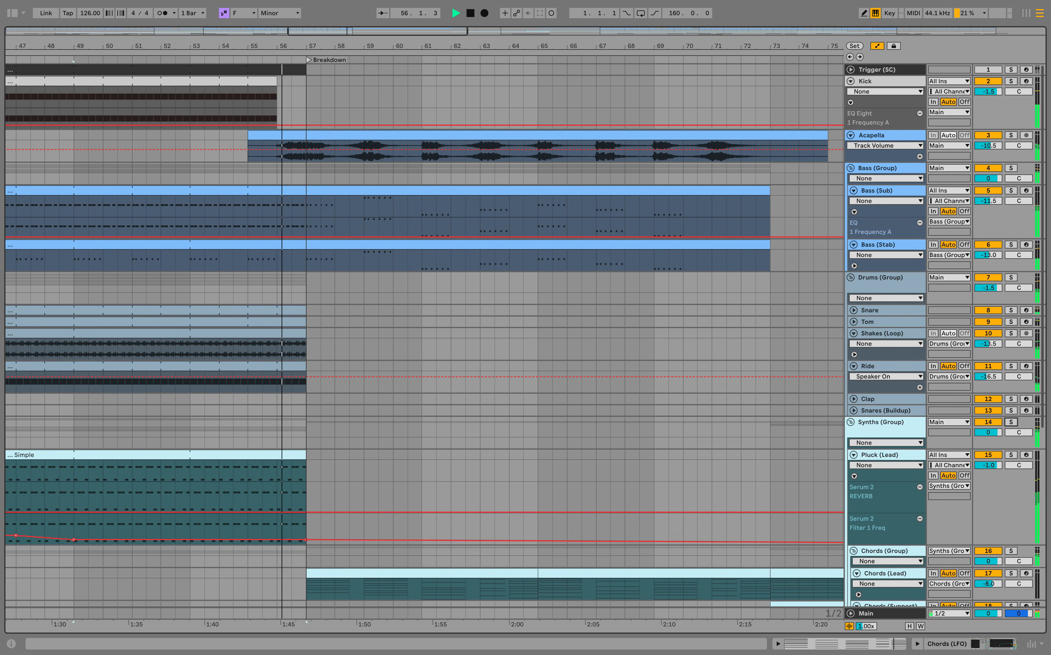
pyautogui.moveTo(668, 45); pyautogui.dragTo(302, 35)
pyautogui.click(78, 206)
pyautogui.moveTo(364, 209); pyautogui.dragTo(79, 260)
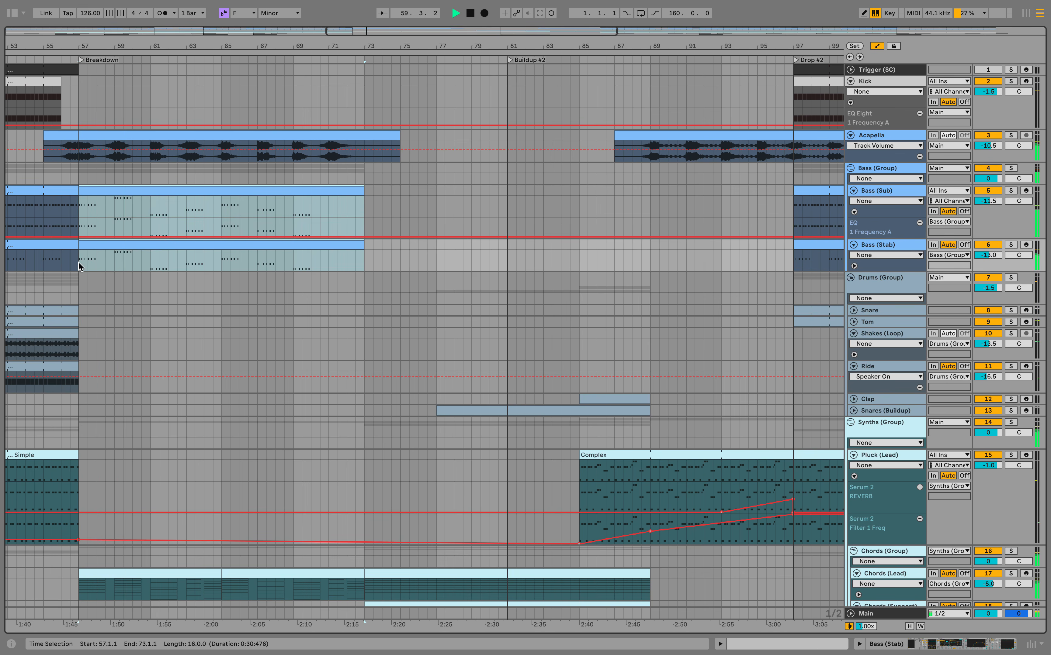
# Step: Audition the breakdown from bar 57 with group solos, and unfold Chords (Lead) to examine its Auto Filter and Serum 2 automation
pyautogui.click(1010, 168)
pyautogui.press('space')
pyautogui.scroll(-6, 525, 336)
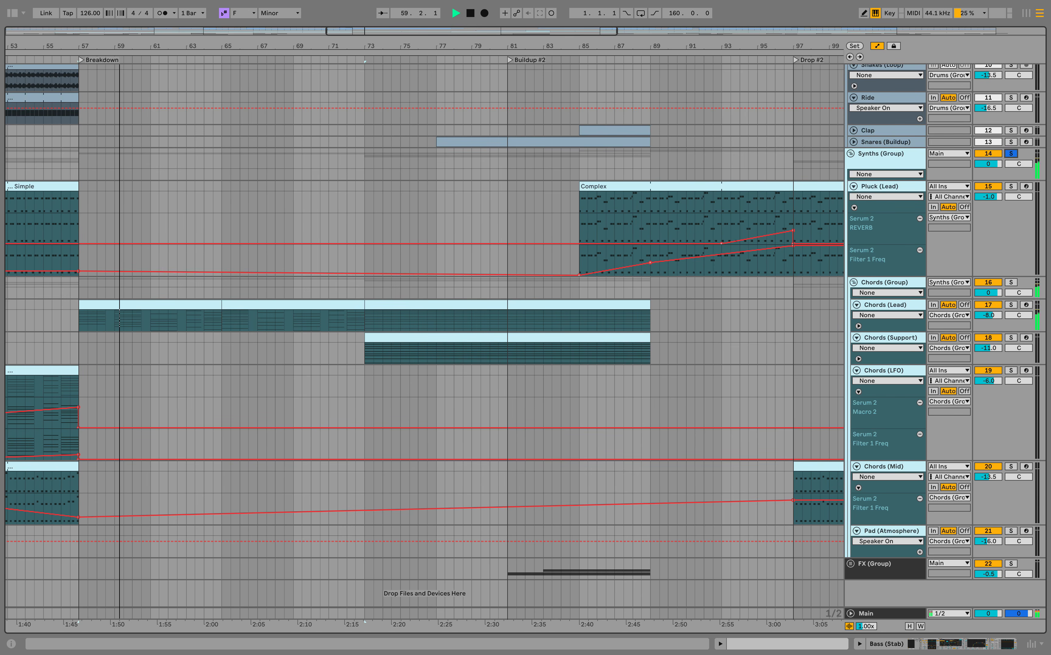
pyautogui.click(858, 326)
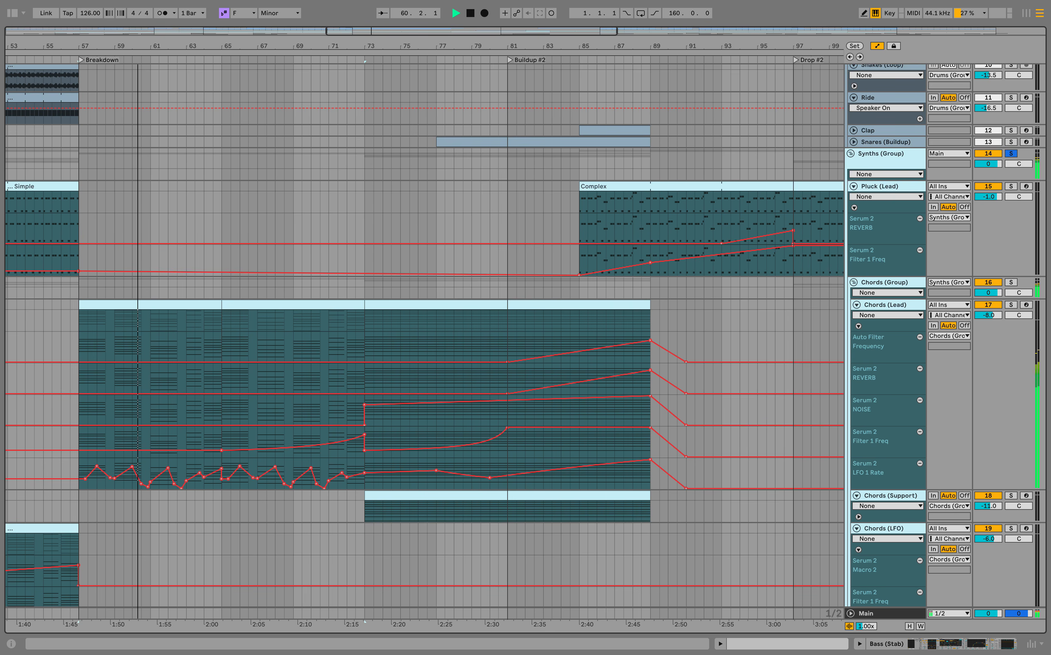
pyautogui.scroll(-5, 1011, 151)
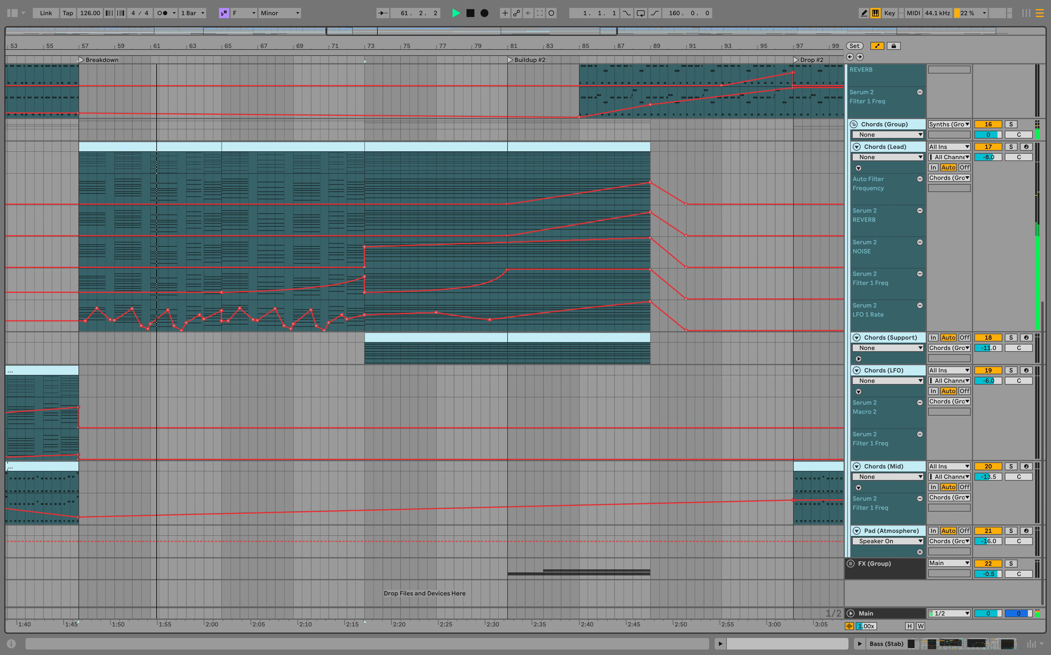
pyautogui.scroll(12, 808, 199)
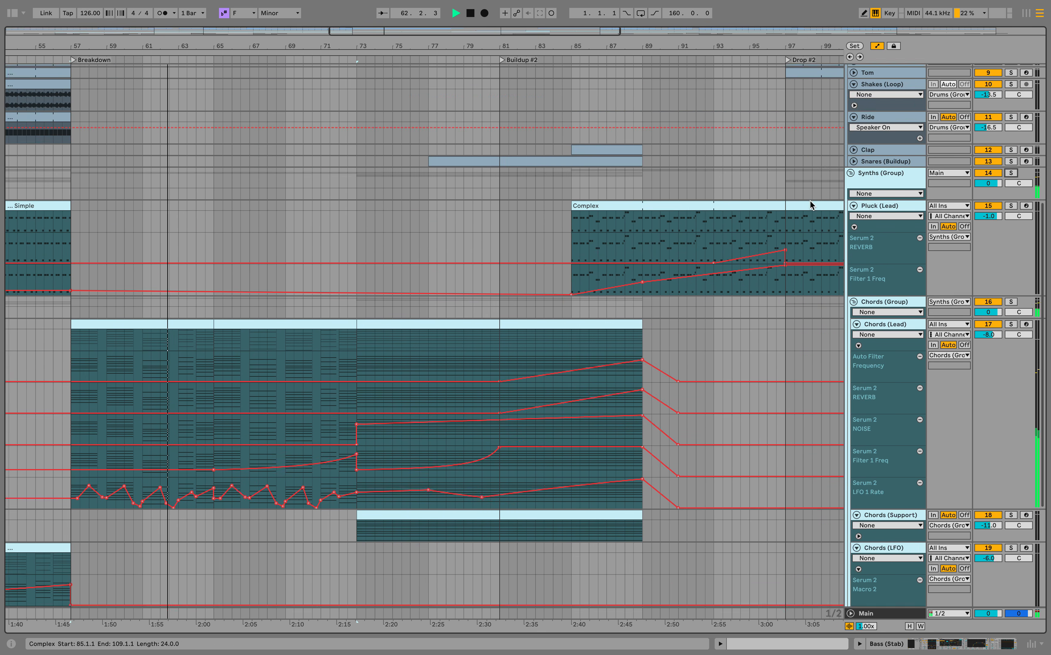
pyautogui.scroll(-10, 810, 205)
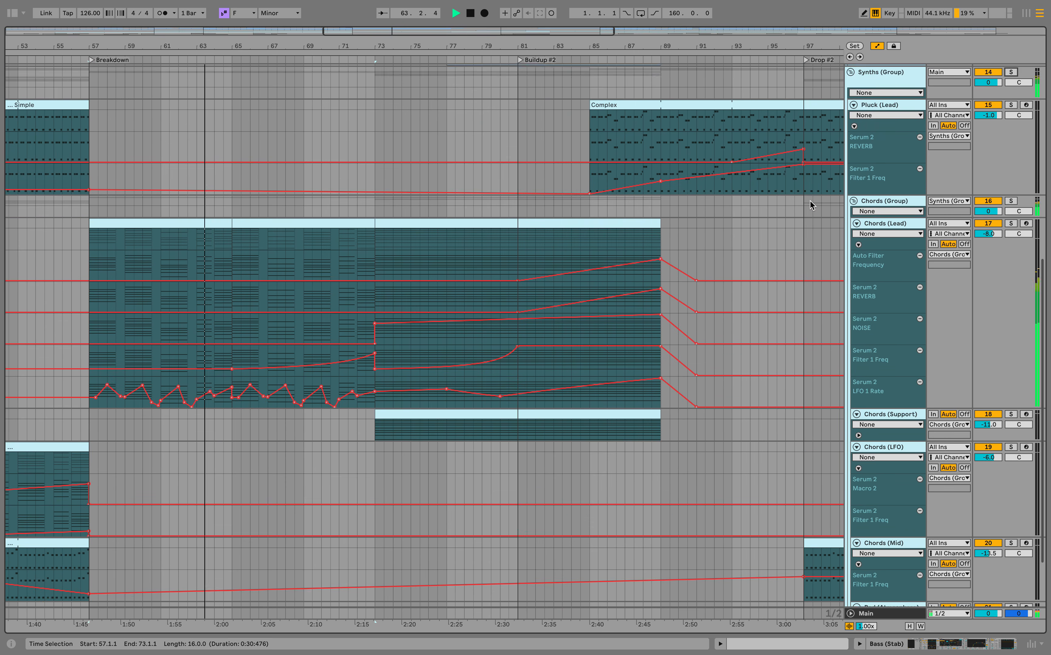
# Step: Mark bar 73 in Chords (Lead), and highlight bars 73 to 97 across Pluck (Lead) and Chords (Lead)
pyautogui.click(811, 205)
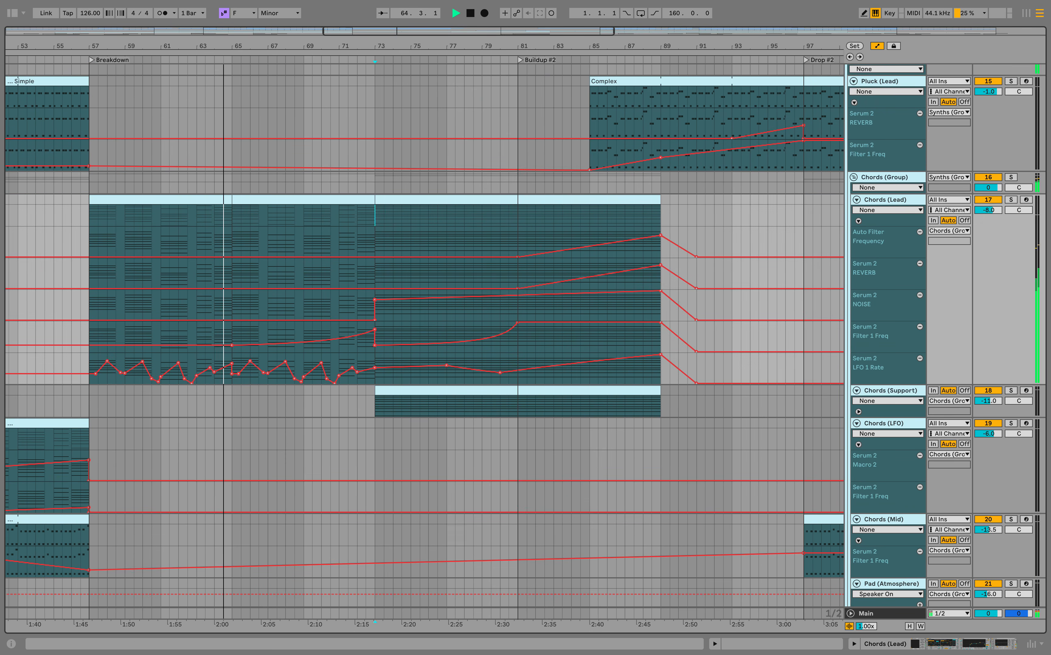
pyautogui.moveTo(504, 46); pyautogui.dragTo(388, 73)
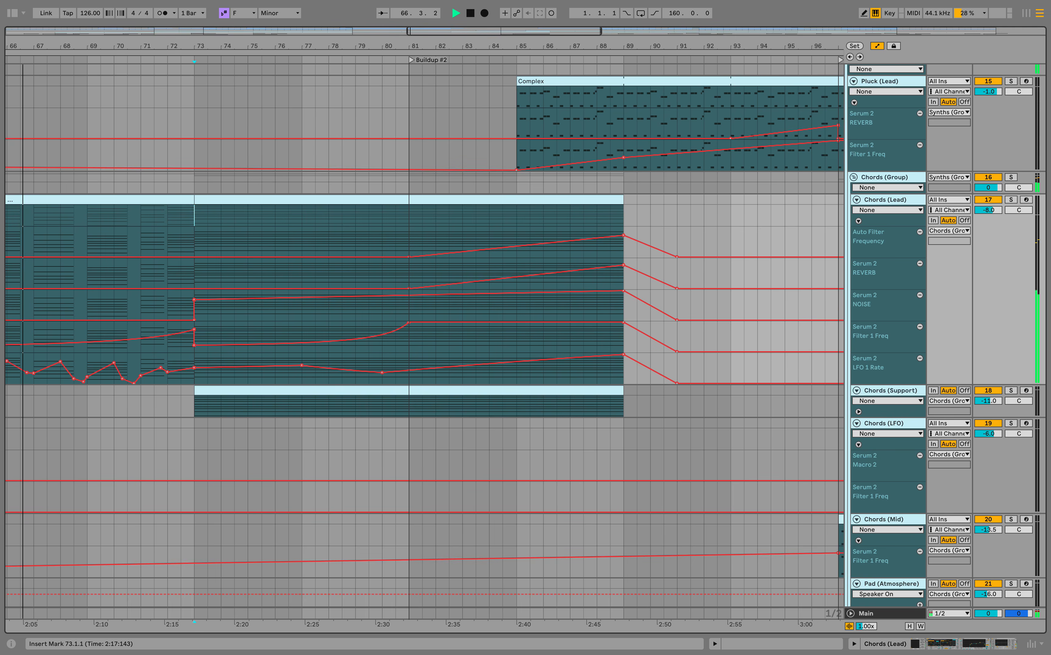
pyautogui.scroll(10, 433, 230)
pyautogui.scroll(-10, 434, 230)
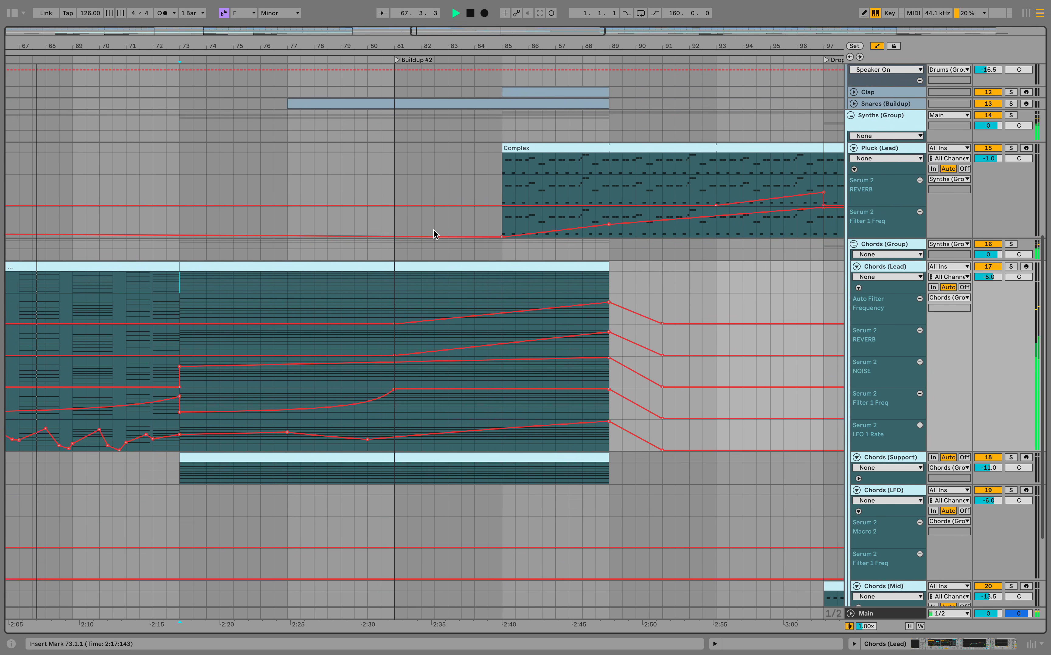
pyautogui.scroll(2, 433, 230)
pyautogui.scroll(1, 433, 228)
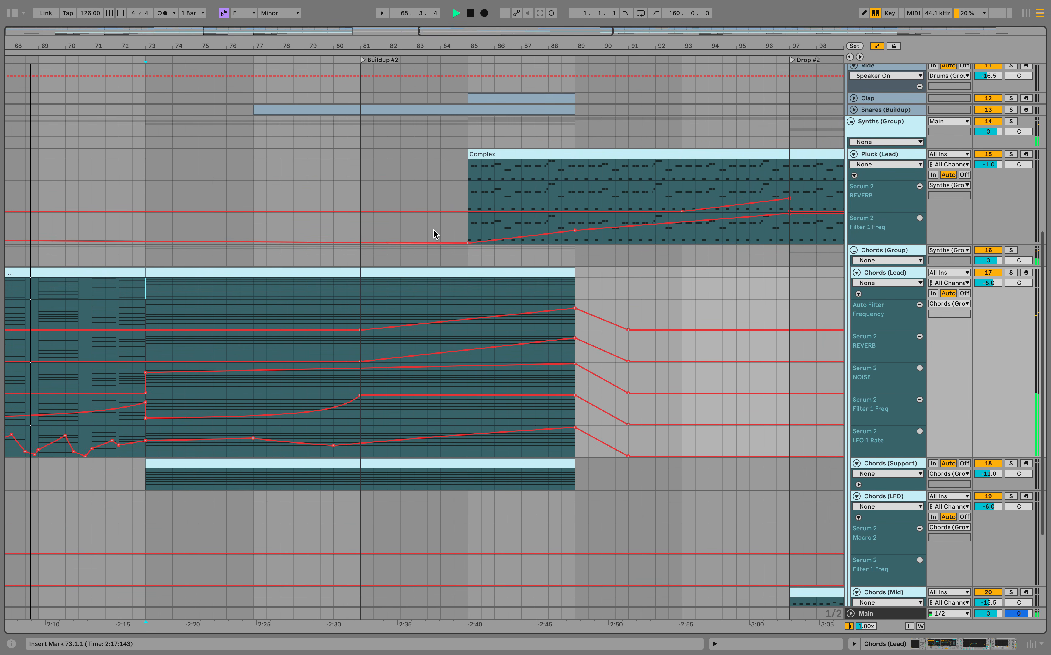
pyautogui.moveTo(145, 288); pyautogui.dragTo(790, 196)
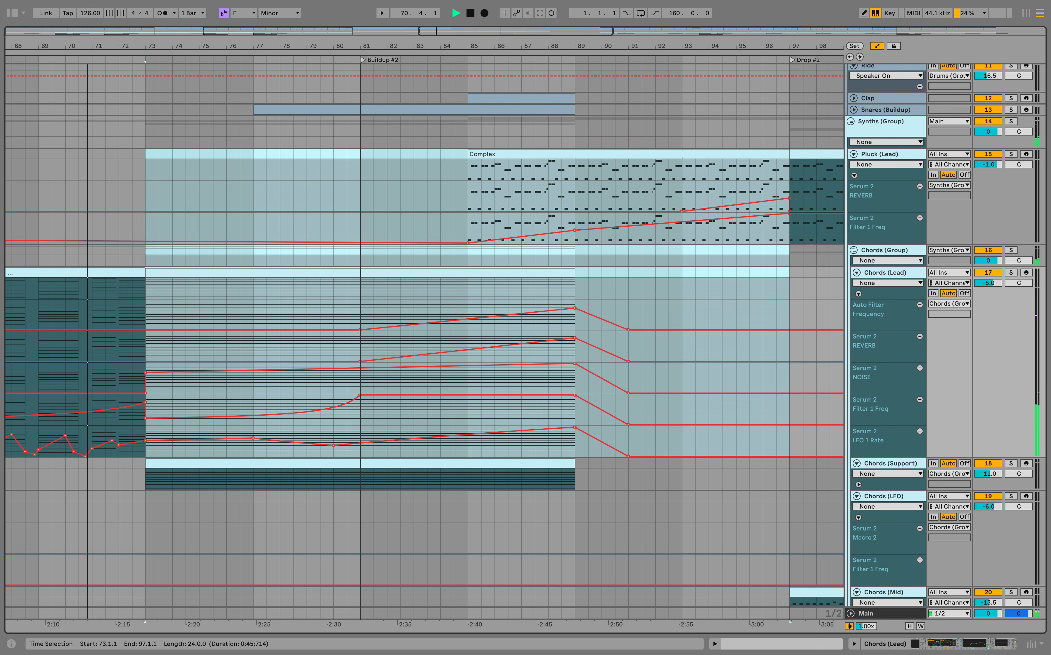
pyautogui.click(146, 154)
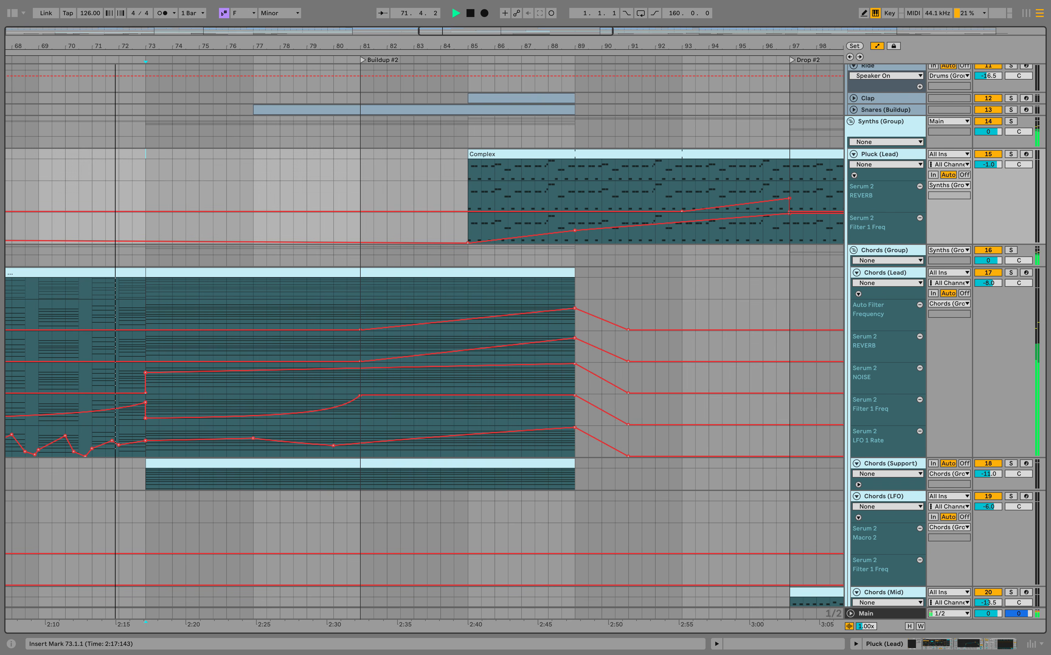
# Step: Unfold Chords (Support) to show its automation, and mark bar 81 in Chords (Lead)'s Auto Filter Frequency lane
pyautogui.click(858, 484)
pyautogui.scroll(-4, 859, 486)
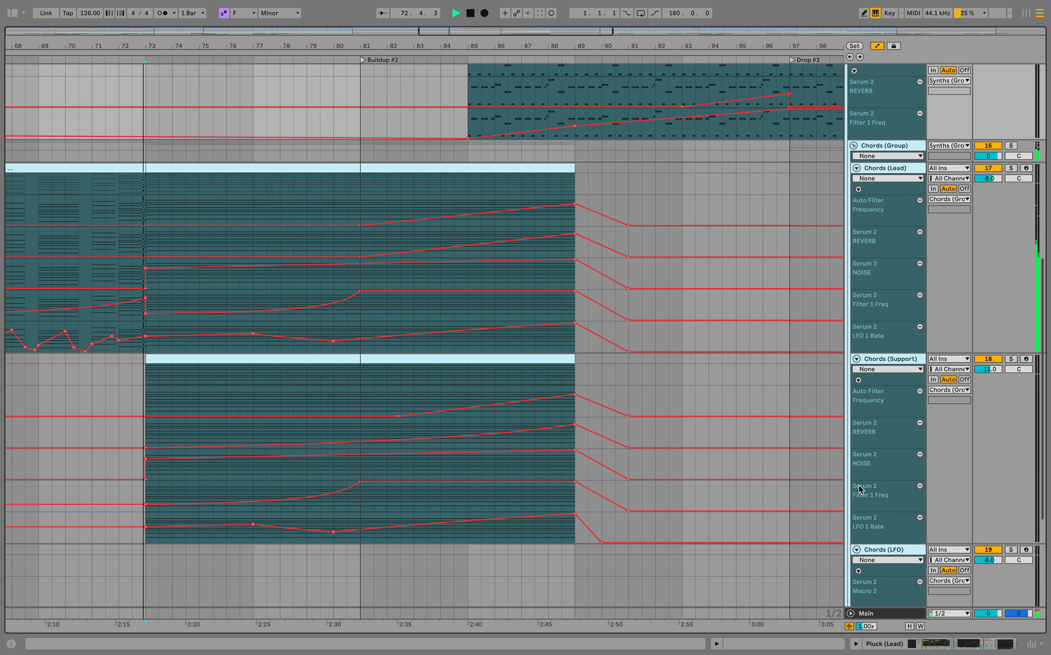
pyautogui.scroll(1, 859, 489)
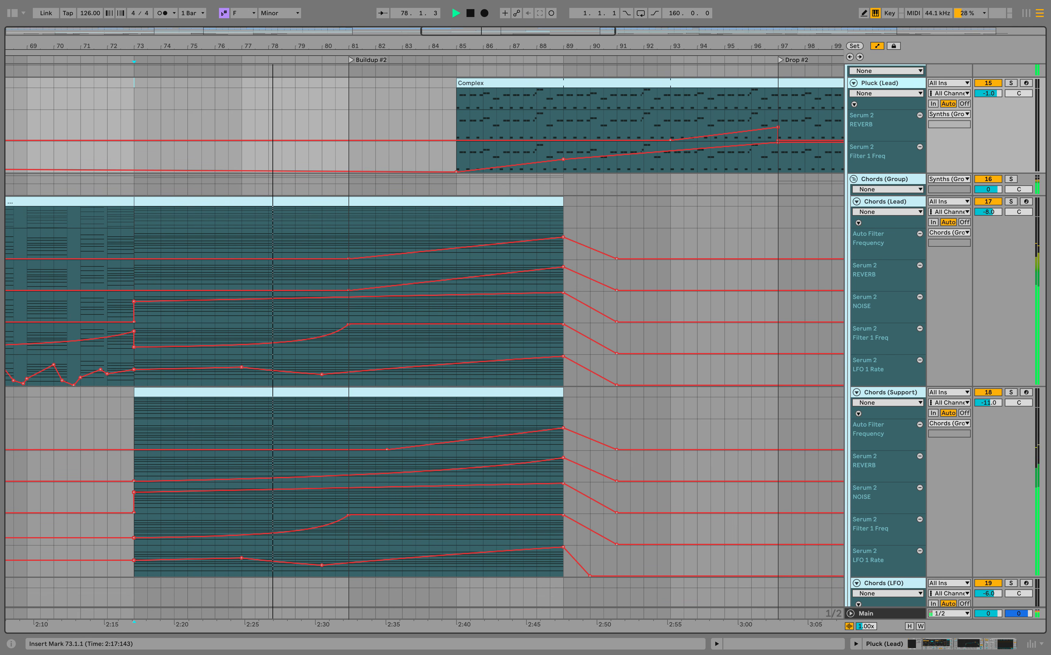
pyautogui.click(351, 232)
pyautogui.scroll(10, 351, 232)
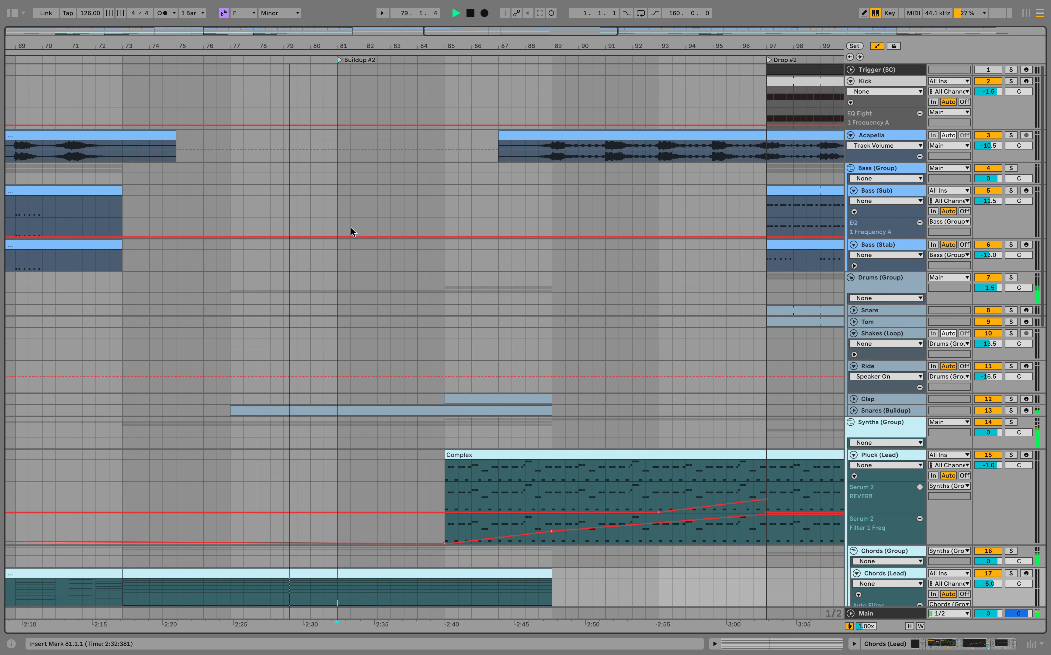
pyautogui.scroll(-6, 350, 229)
pyautogui.scroll(-1, 351, 227)
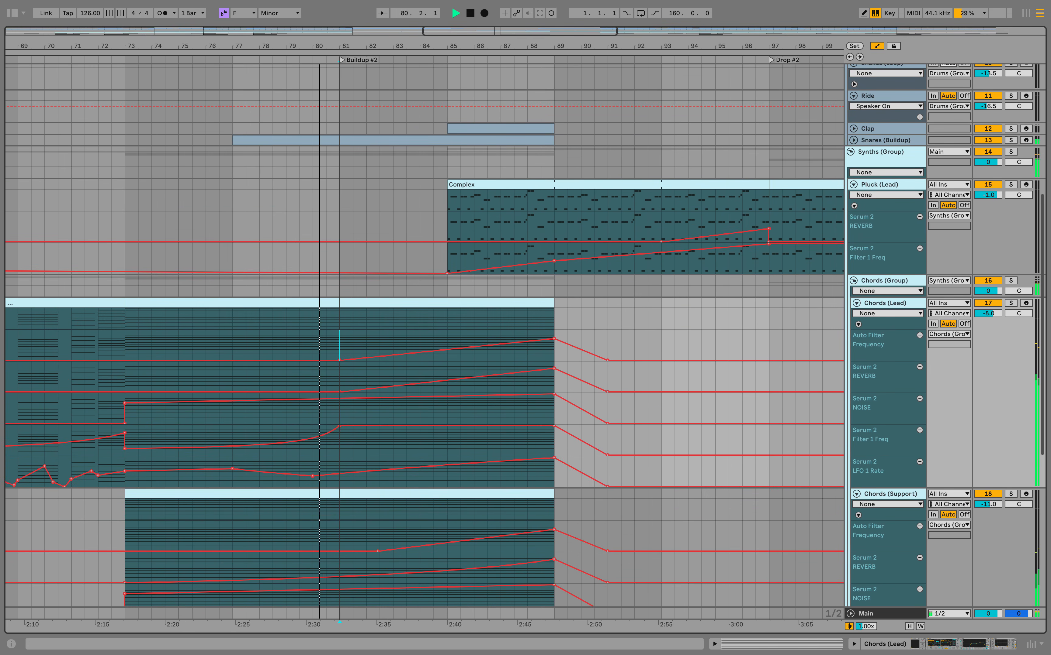
# Step: Unfold Snares (Buildup) and examine its Auto Filter Frequency automation leading through Buildup #2
pyautogui.click(854, 140)
pyautogui.scroll(-1, 808, 254)
pyautogui.scroll(-1, 800, 251)
pyautogui.click(854, 141)
pyautogui.scroll(-1, 812, 269)
pyautogui.hscroll(2, 812, 269)
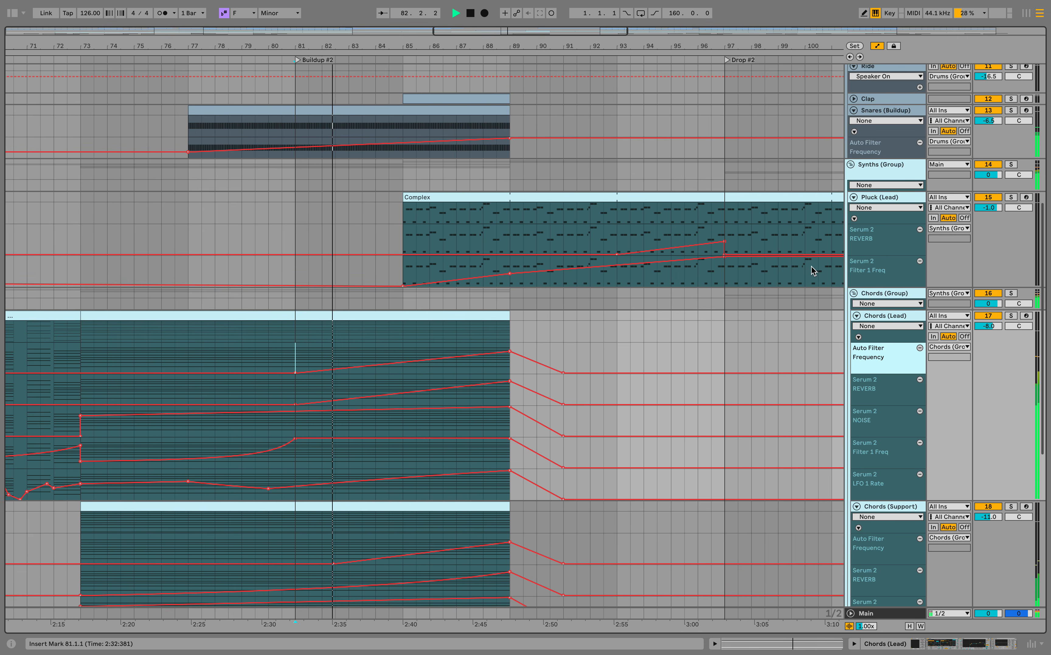
pyautogui.scroll(1, 812, 269)
pyautogui.hscroll(3, 812, 270)
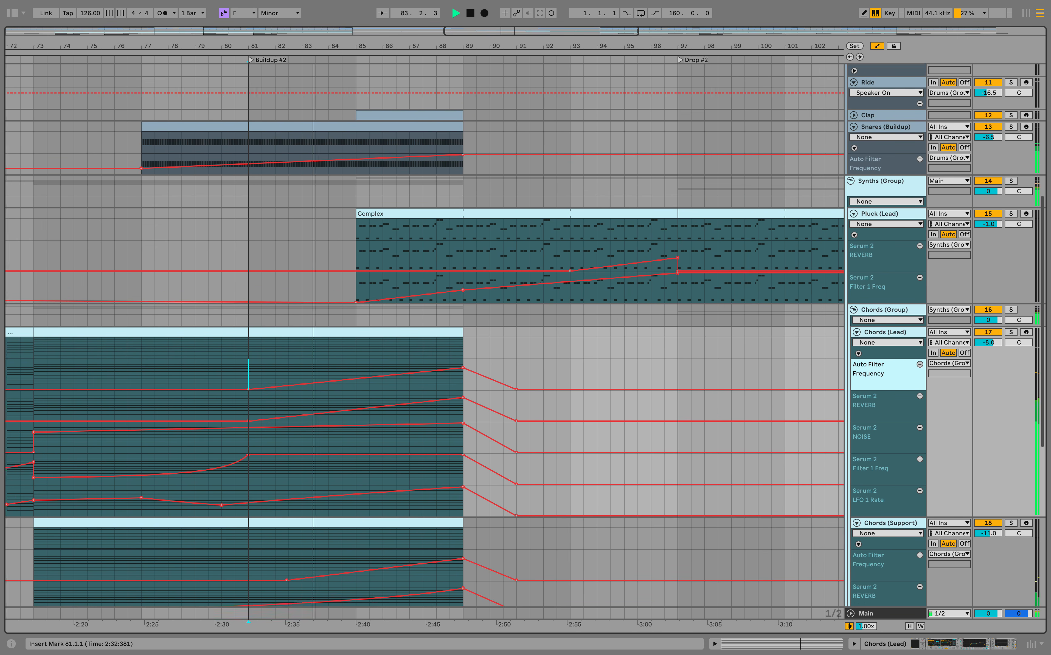
# Step: Select Pluck (Lead) from bar 85 to bar 97, and briefly unfold the Clap track to view its clip
pyautogui.scroll(1, 433, 338)
pyautogui.moveTo(347, 249); pyautogui.dragTo(668, 249)
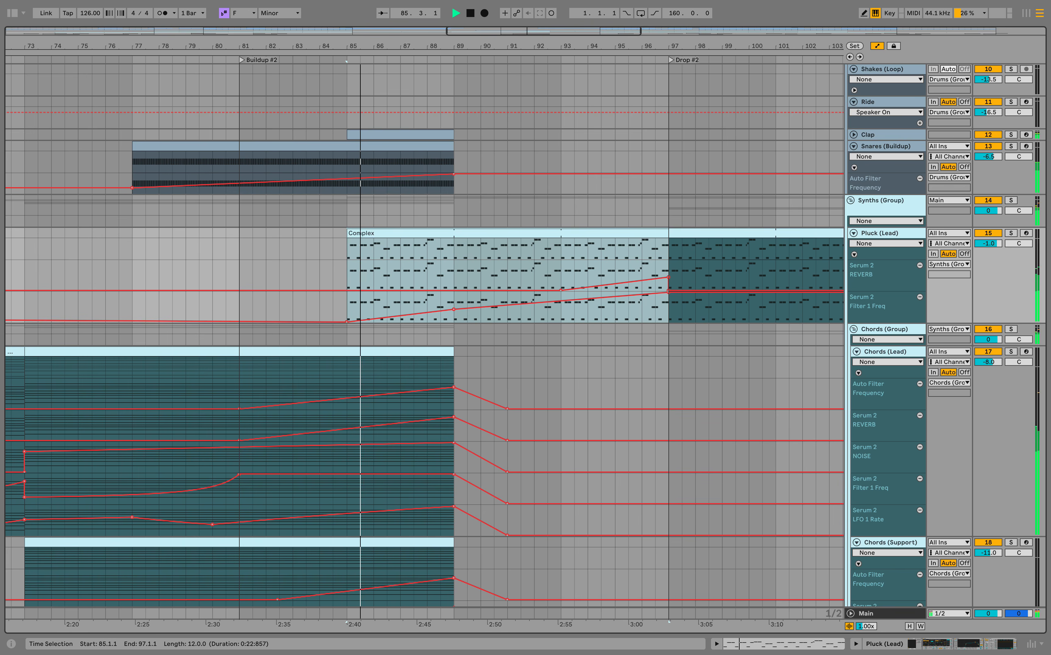
pyautogui.click(853, 134)
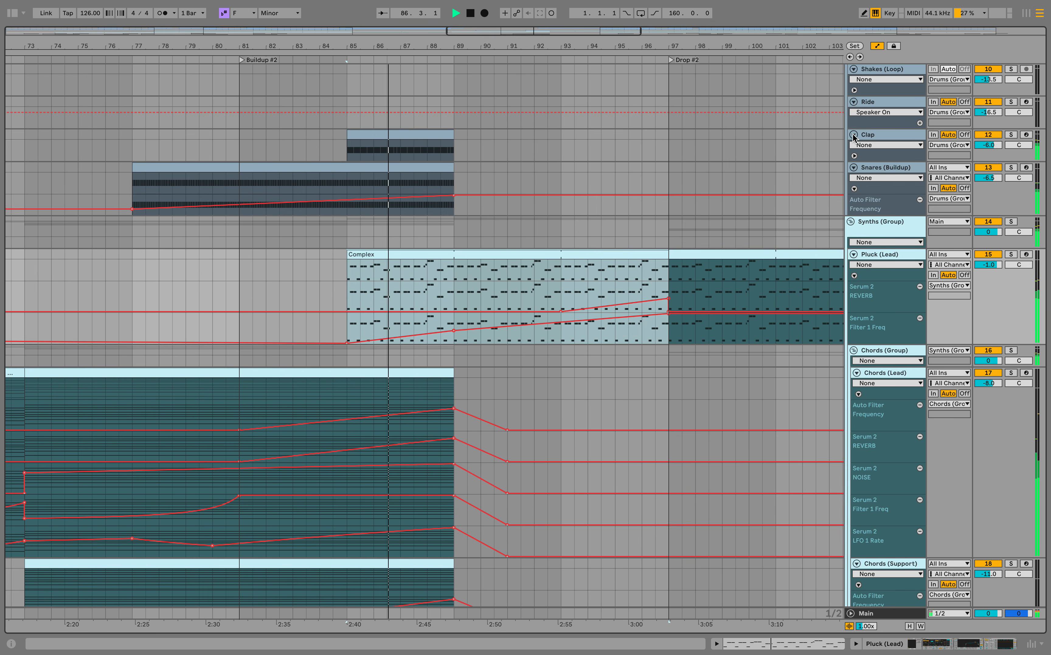
pyautogui.click(853, 134)
pyautogui.scroll(-8, 738, 348)
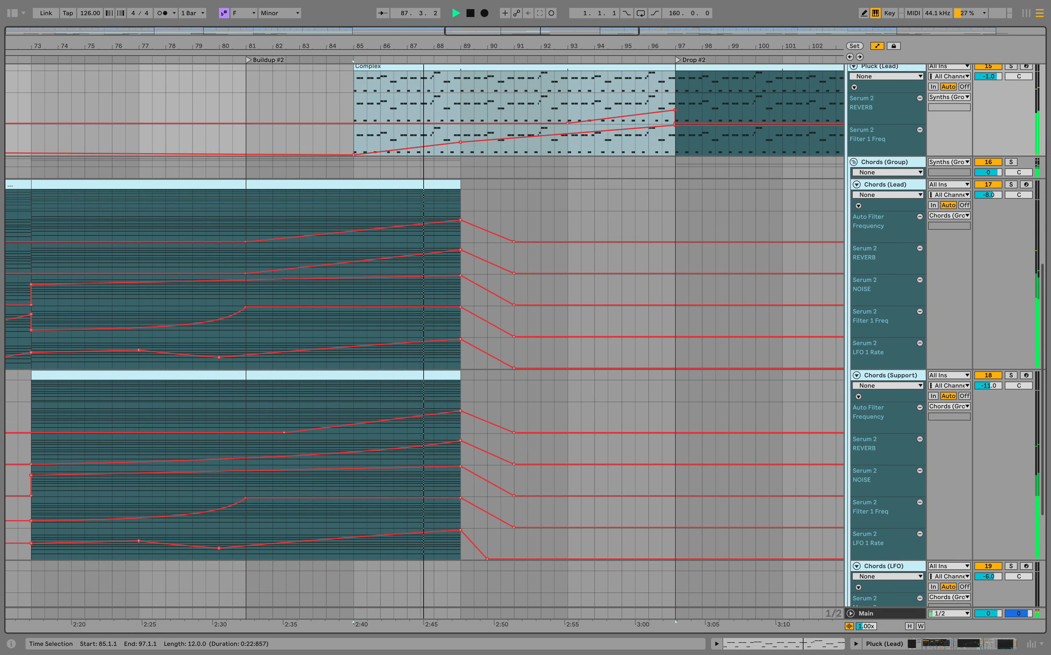
pyautogui.scroll(4, 739, 348)
pyautogui.scroll(6, 738, 349)
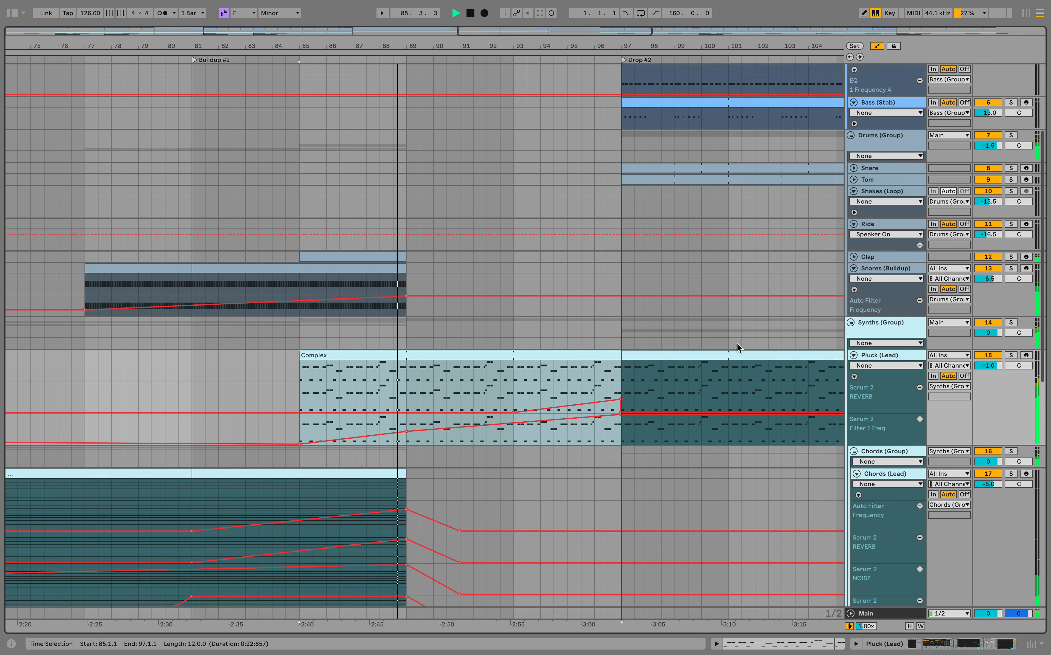
# Step: Bring Drop #2 into view, mark bar 96 in Bass (Sub), and fold Chords (Lead) and Chords (Support)
pyautogui.moveTo(554, 46); pyautogui.dragTo(134, 27)
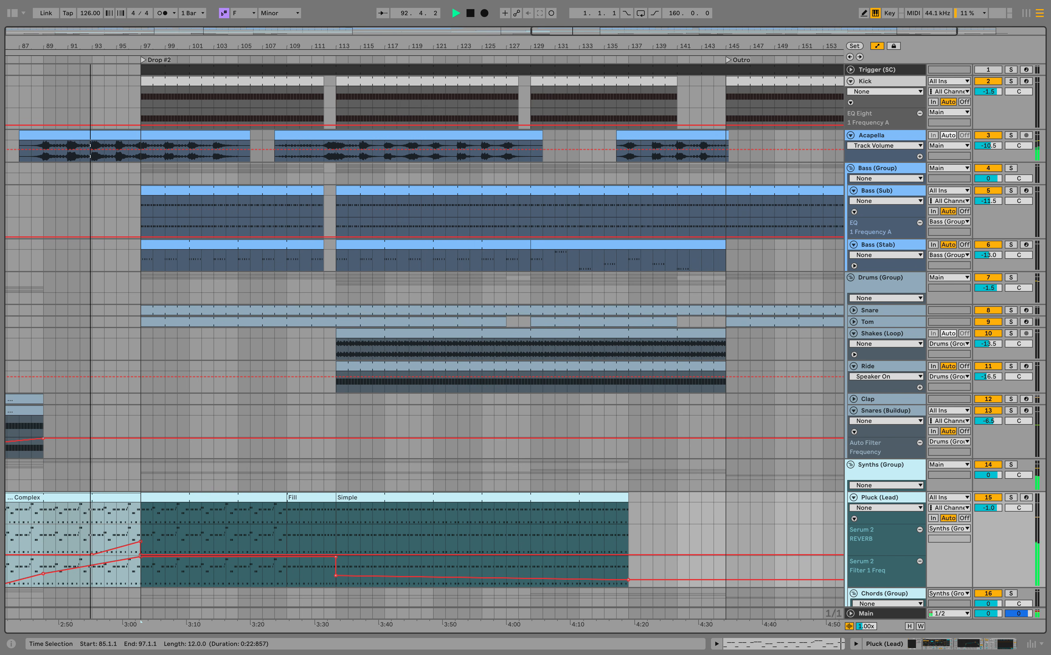
pyautogui.click(129, 213)
pyautogui.scroll(-11, 129, 212)
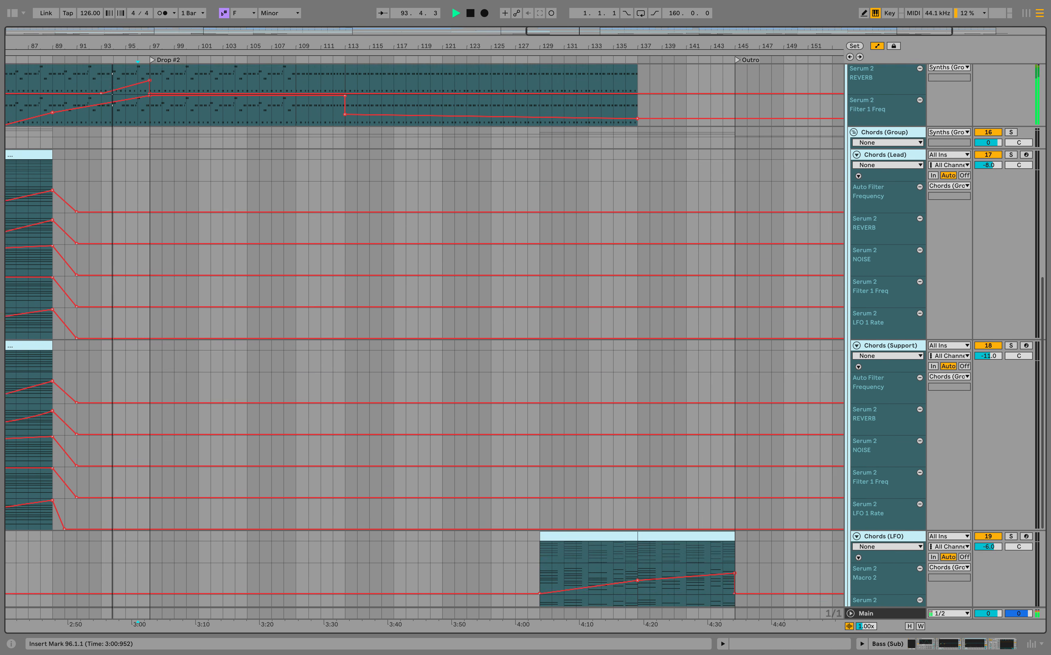
pyautogui.scroll(4, 128, 212)
pyautogui.click(858, 266)
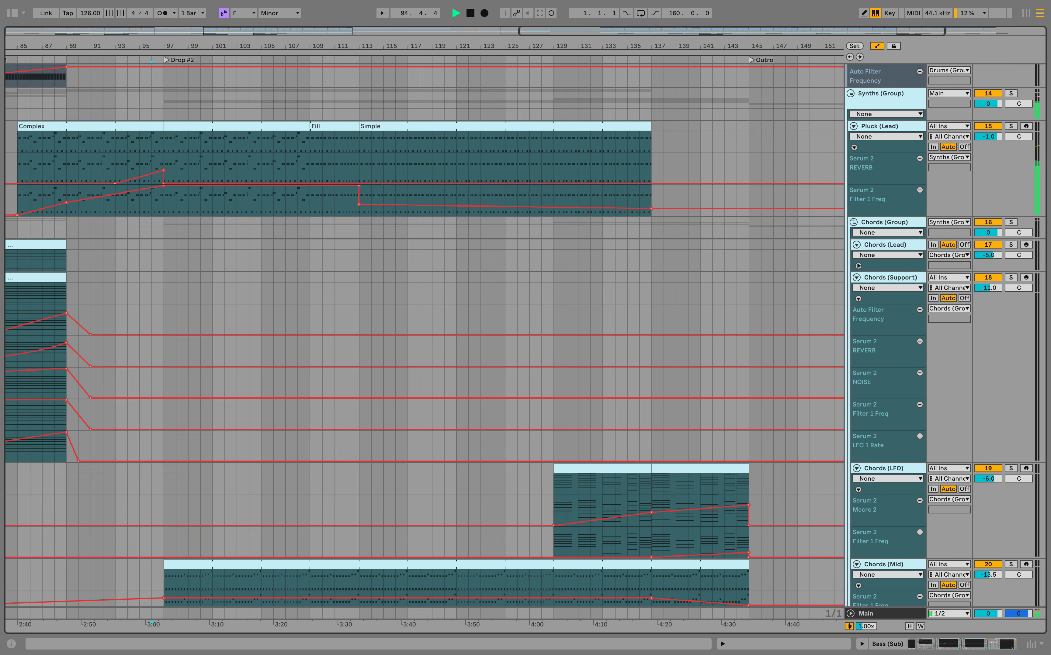
pyautogui.click(858, 298)
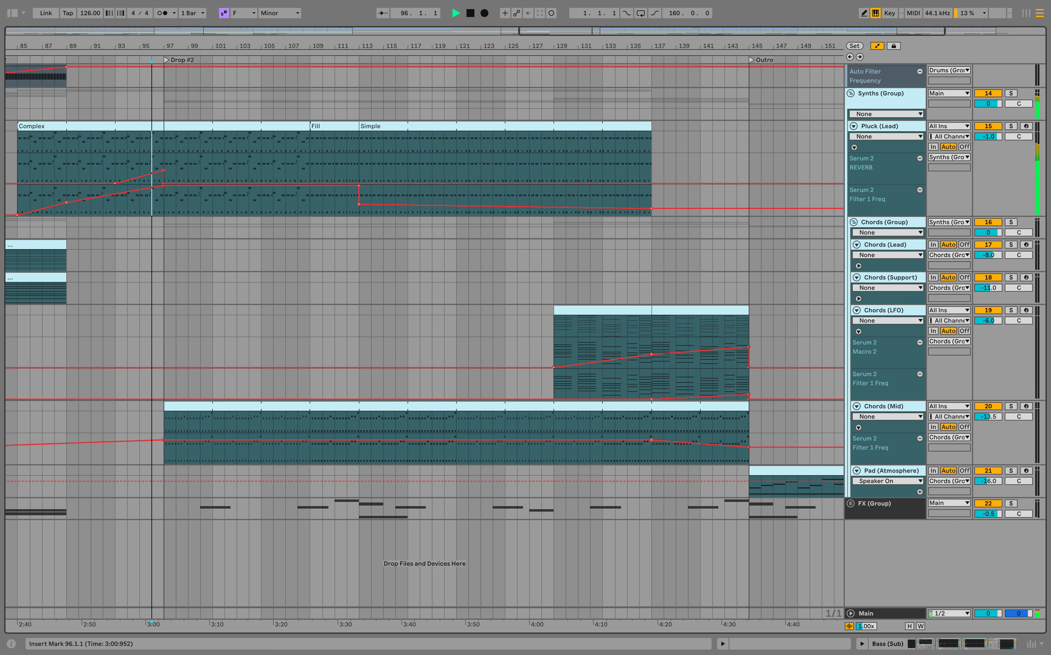
# Step: Replay Pluck (Lead) soloed from bar 93 to hear its Serum 2 REVERB automation, and end the solo
pyautogui.moveTo(152, 165); pyautogui.dragTo(115, 165)
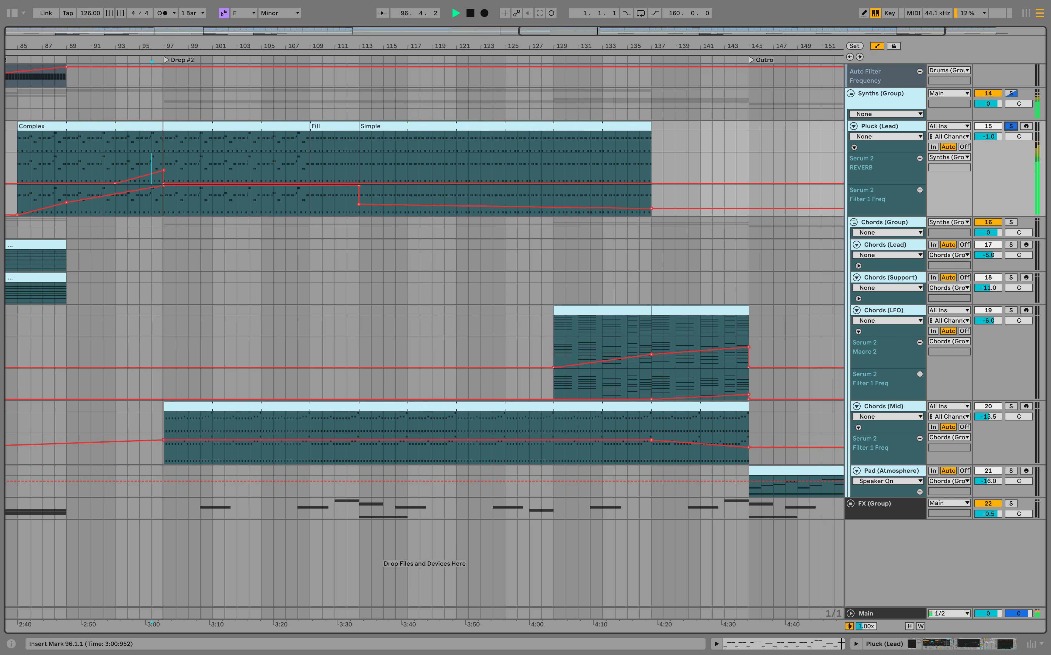
pyautogui.press('space')
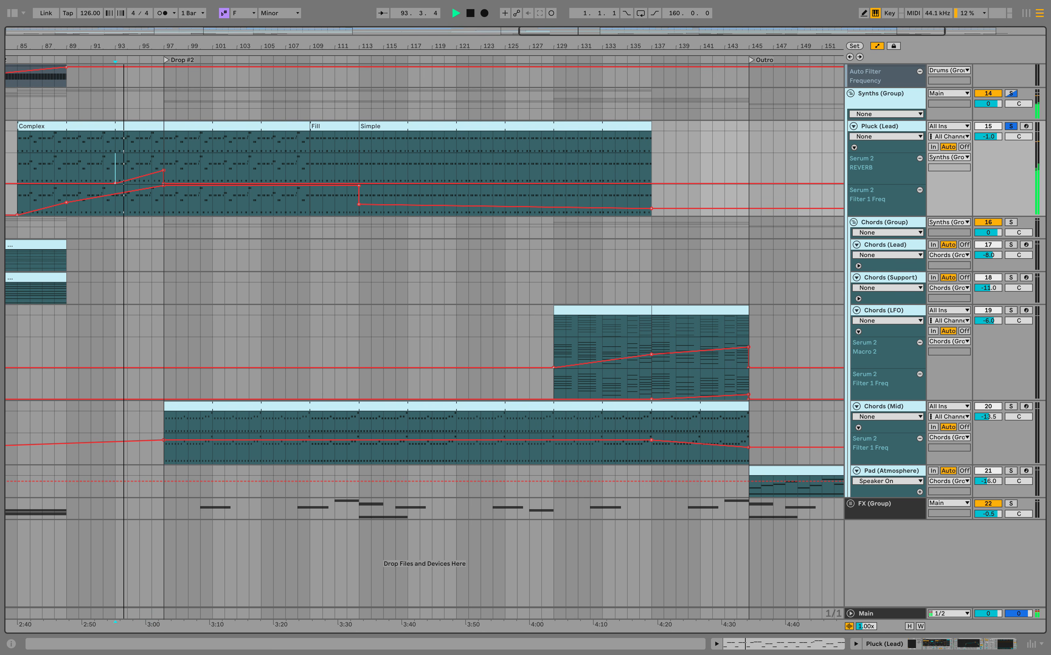
pyautogui.click(1010, 126)
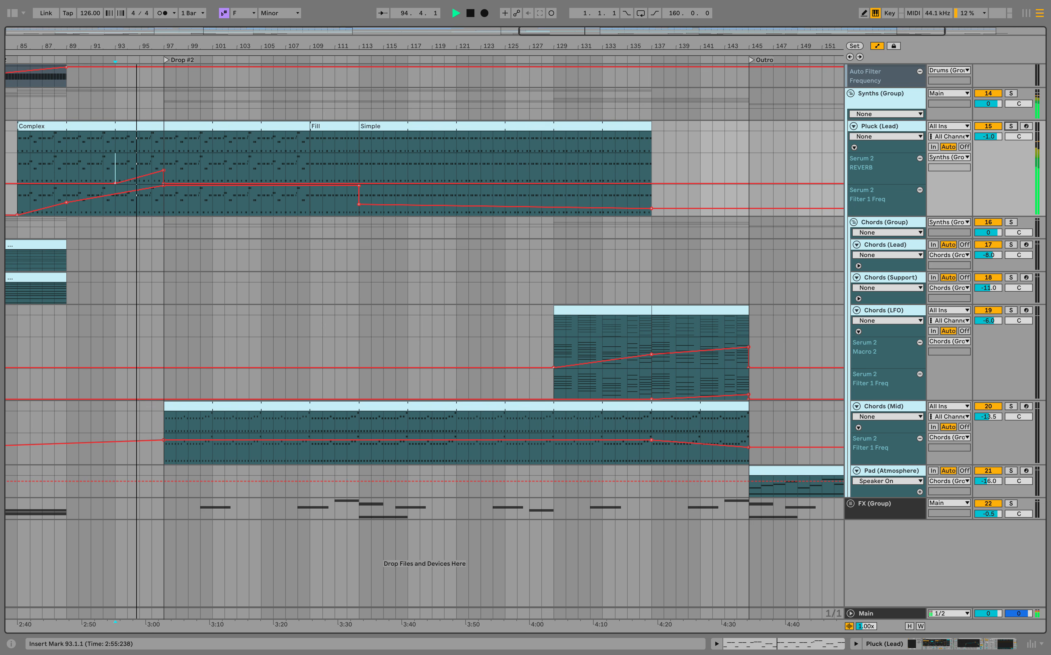
# Step: Look over the tracks playing in Drop #2 and select the Pluck (Lead) Fill from bar 109 to bar 113
pyautogui.scroll(10, 744, 380)
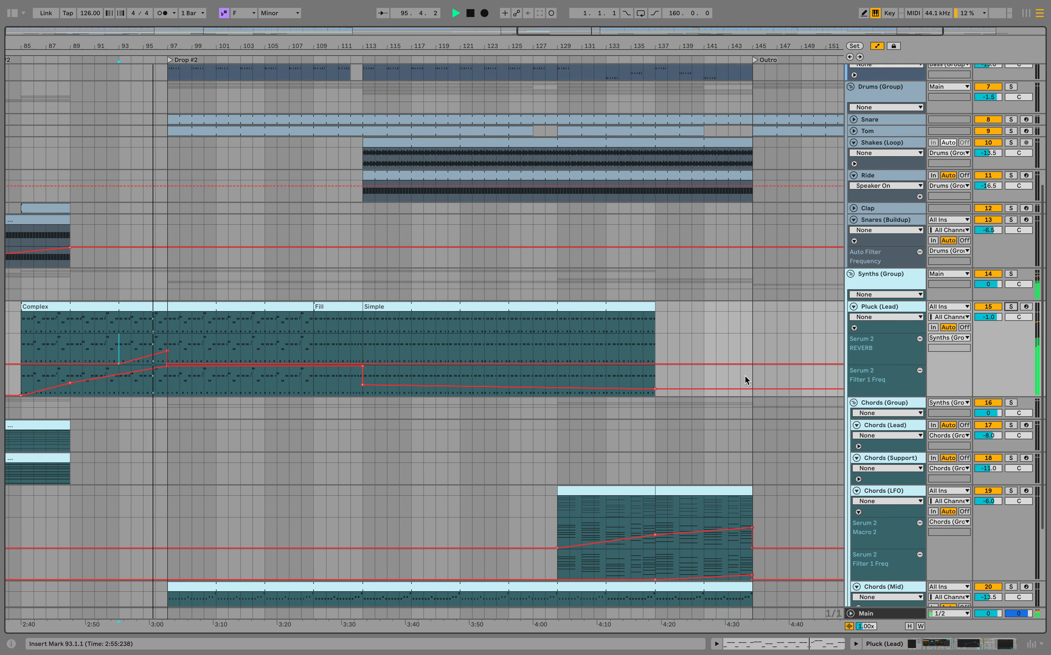
pyautogui.scroll(5, 744, 381)
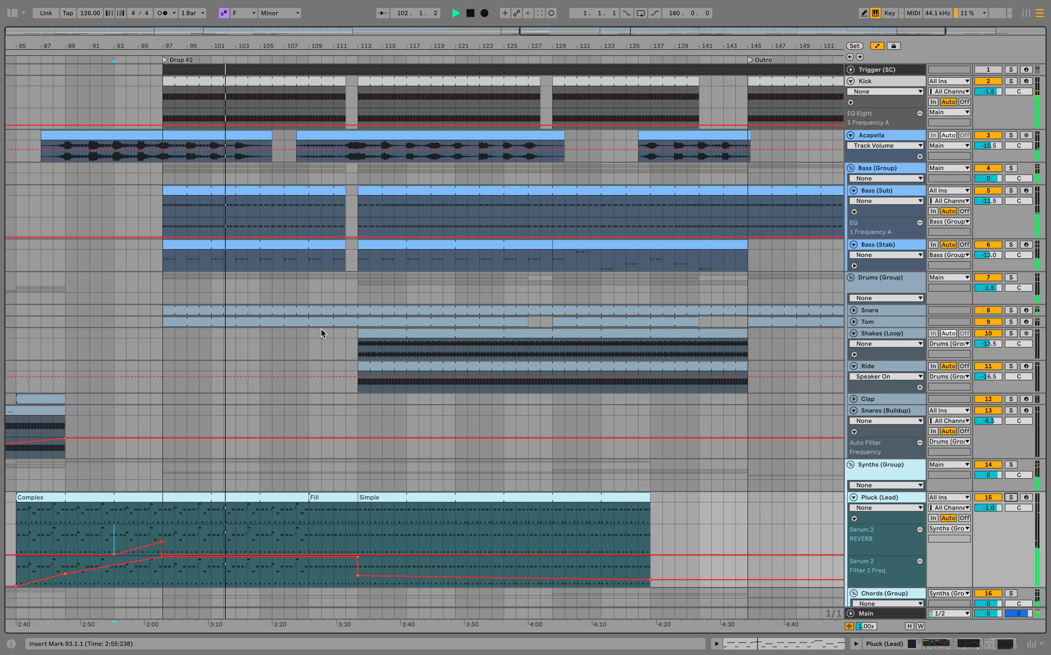
pyautogui.scroll(-5, 321, 329)
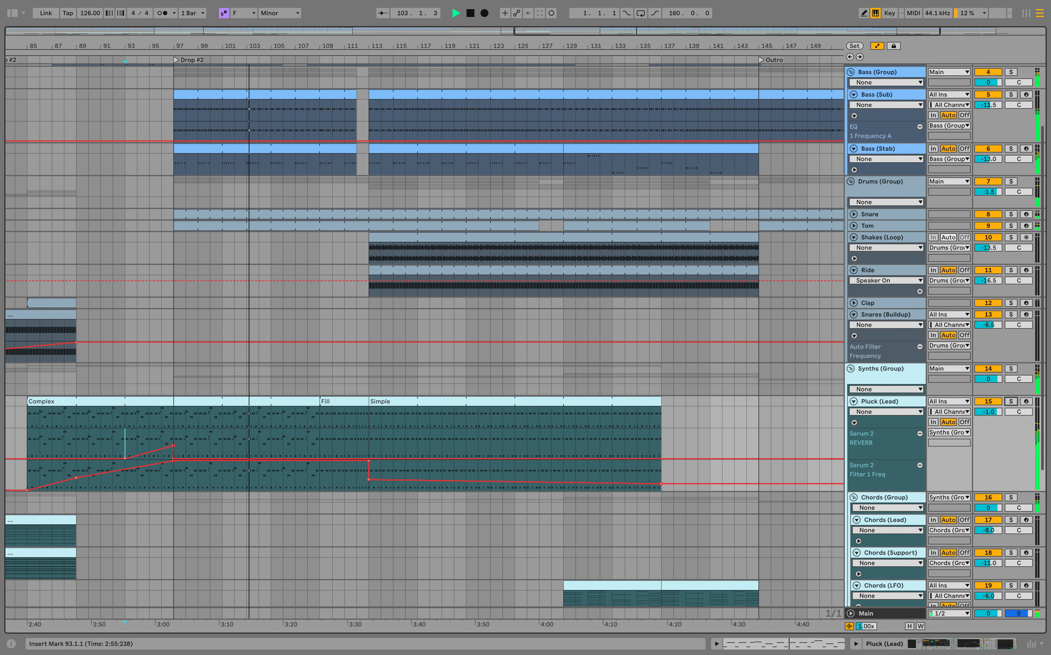
pyautogui.moveTo(320, 405); pyautogui.dragTo(366, 462)
pyautogui.scroll(-9, 367, 384)
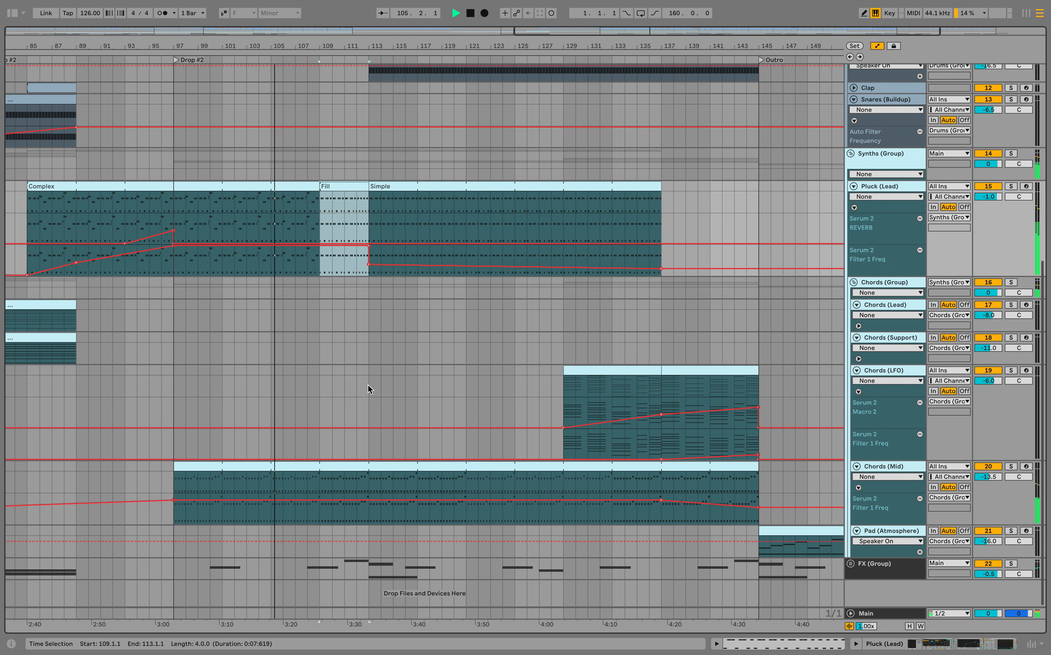
# Step: Open the Pluck (Lead) Fill clip's notes and enable its F Minor scale
pyautogui.click(322, 201)
pyautogui.click(330, 186)
pyautogui.doubleClick(329, 187)
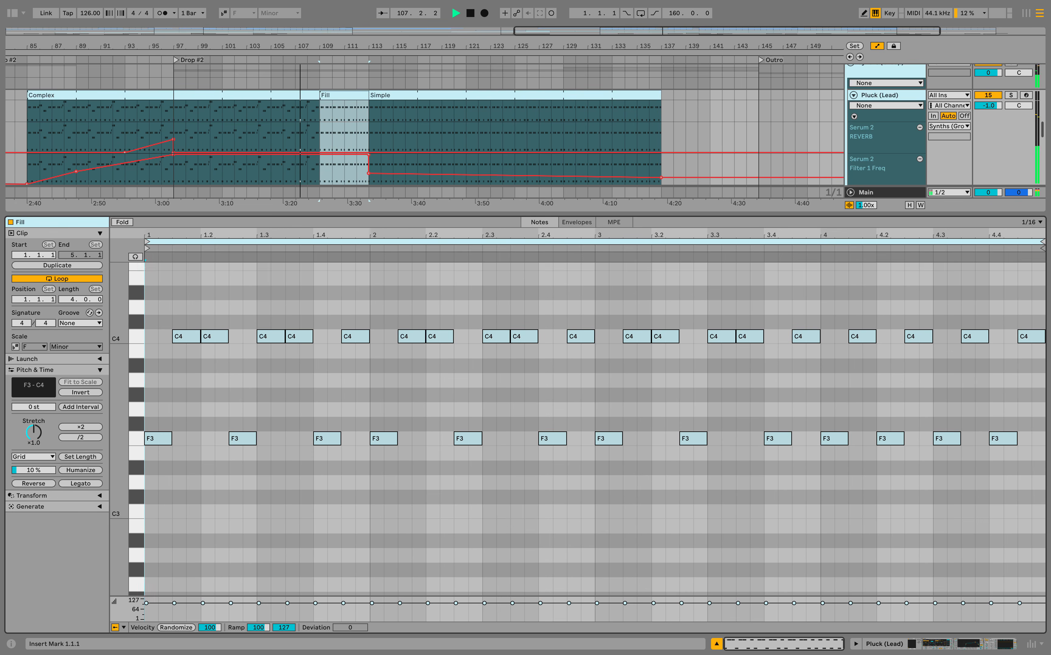
pyautogui.scroll(2, 562, 345)
pyautogui.click(15, 347)
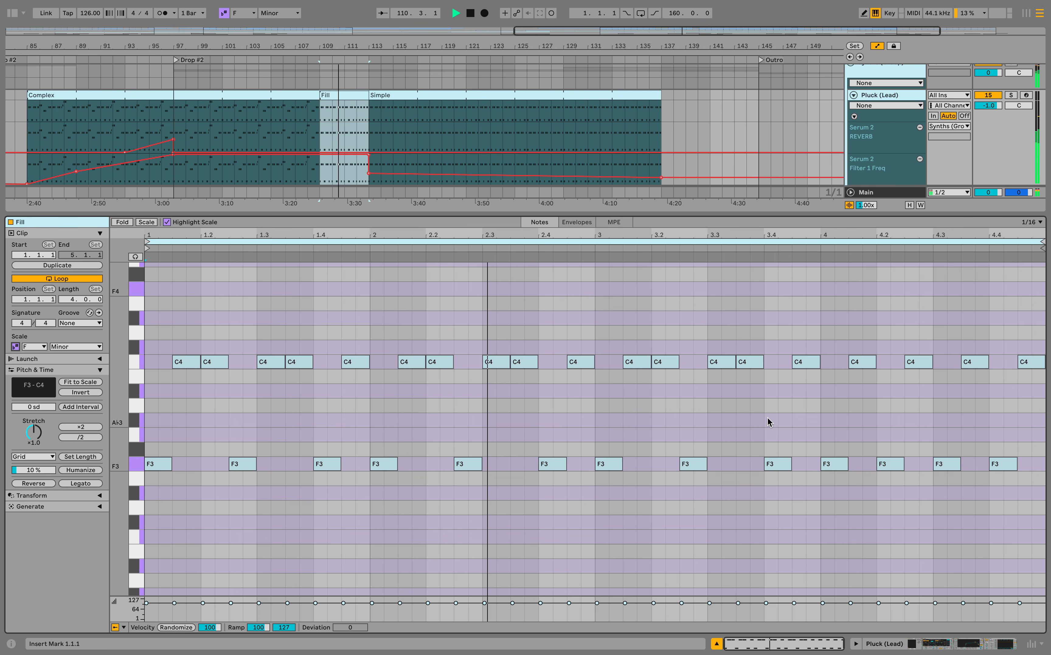
# Step: Select the notes in the Fill clip's fourth bar, close the clip editor, and mark bar 113 in Pluck (Lead)
pyautogui.moveTo(821, 338); pyautogui.dragTo(1050, 525)
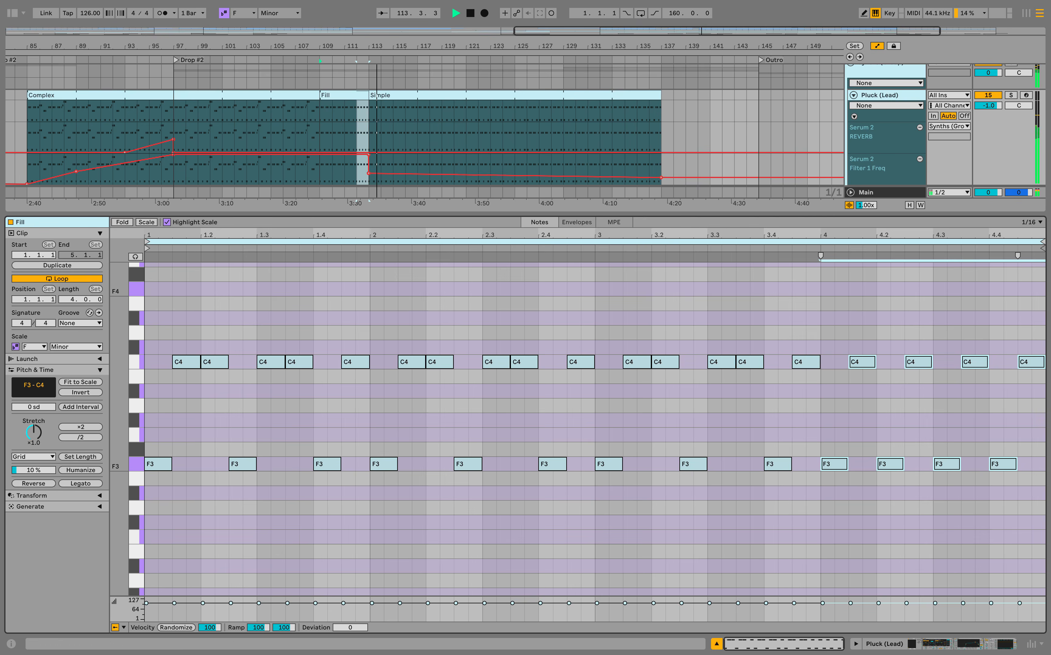
pyautogui.click(716, 644)
pyautogui.click(368, 215)
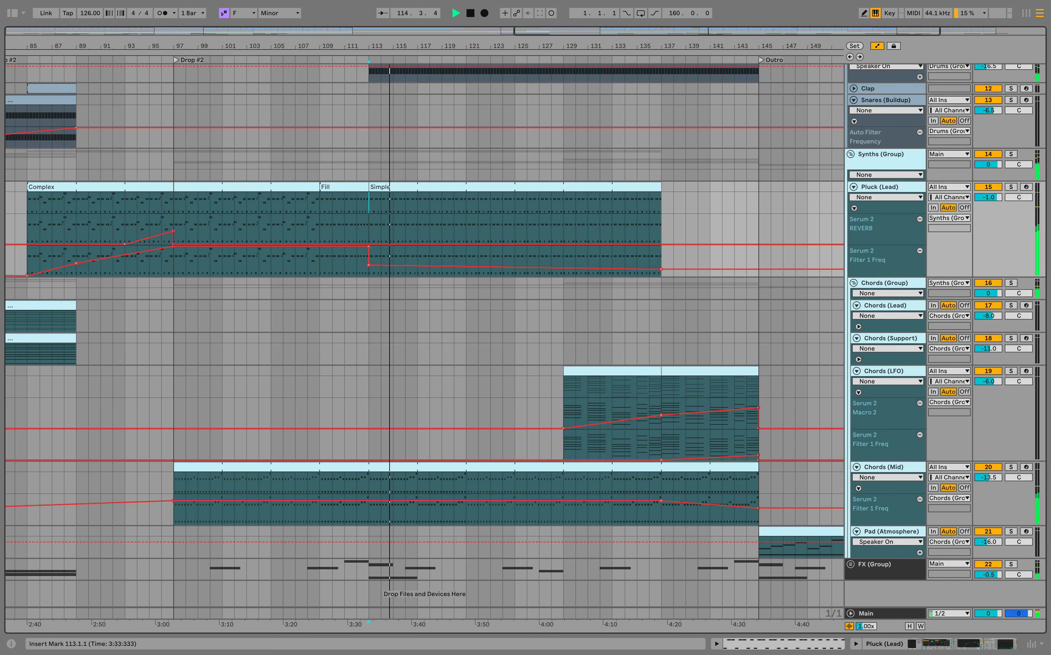
# Step: Select the drum tracks from Snare through Ride between bar 113 and bar 145
pyautogui.scroll(10, 369, 215)
pyautogui.moveTo(357, 360); pyautogui.dragTo(742, 279)
pyautogui.scroll(-2, 742, 281)
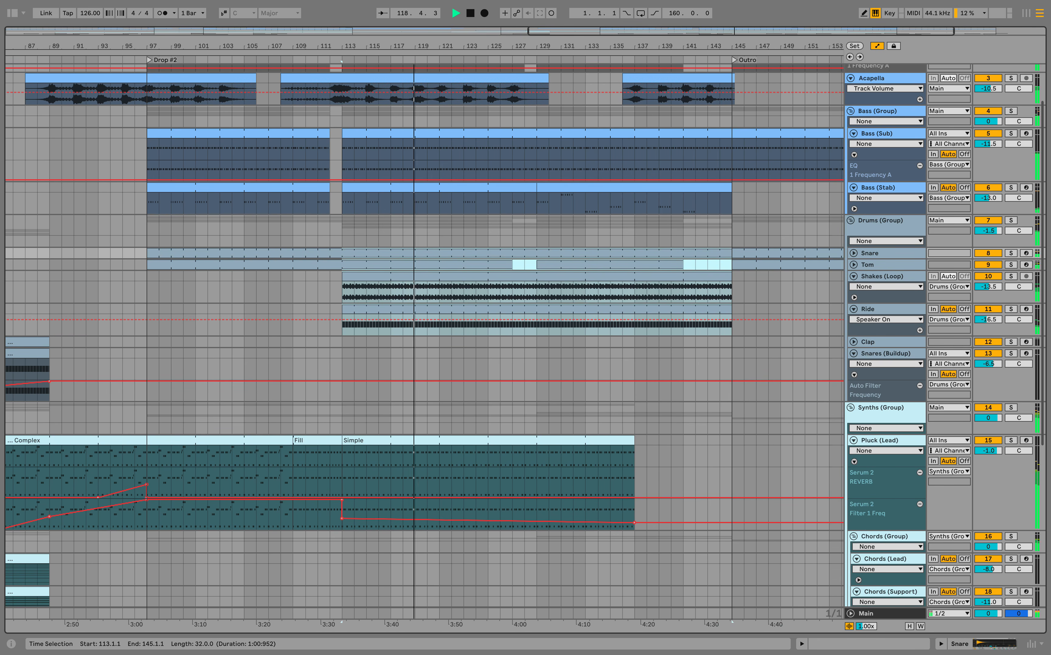
# Step: Examine the fill gaps by selecting the Kick gap from bar 128 to 129 and the Tom gap from bar 127 to 129
pyautogui.click(514, 265)
pyautogui.scroll(-10, 514, 265)
pyautogui.scroll(4, 513, 267)
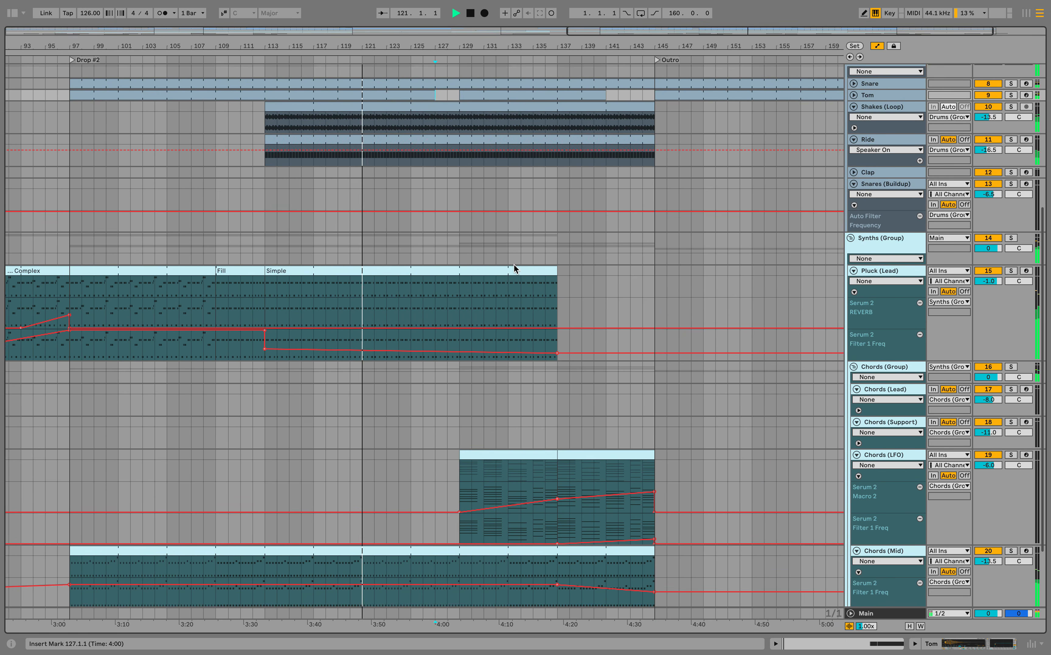
pyautogui.scroll(-1, 514, 266)
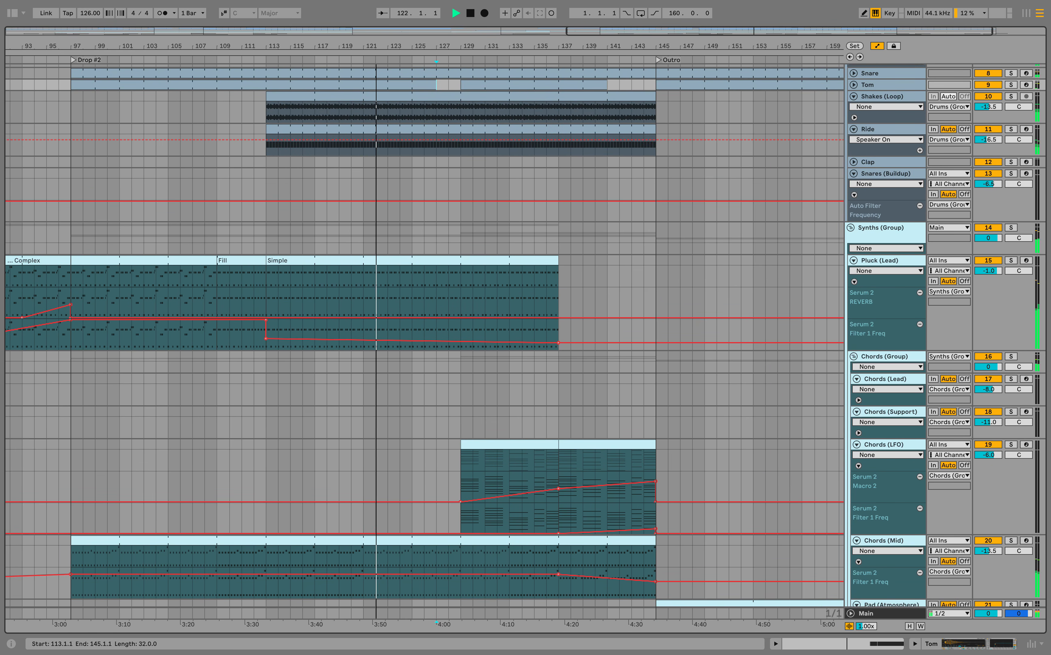
pyautogui.scroll(10, 476, 133)
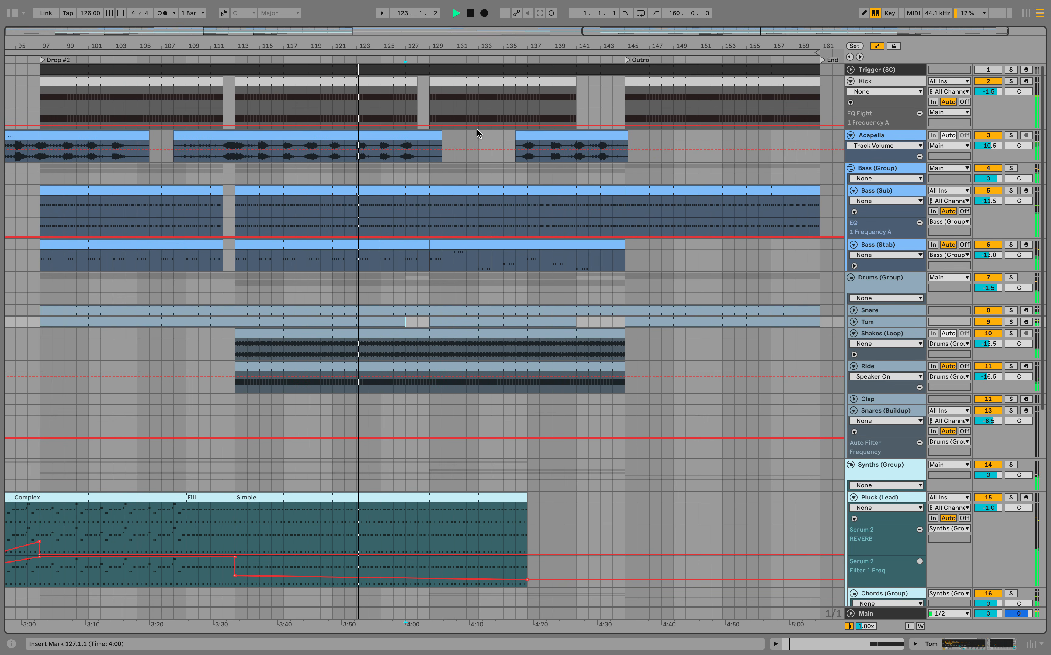
pyautogui.click(420, 100)
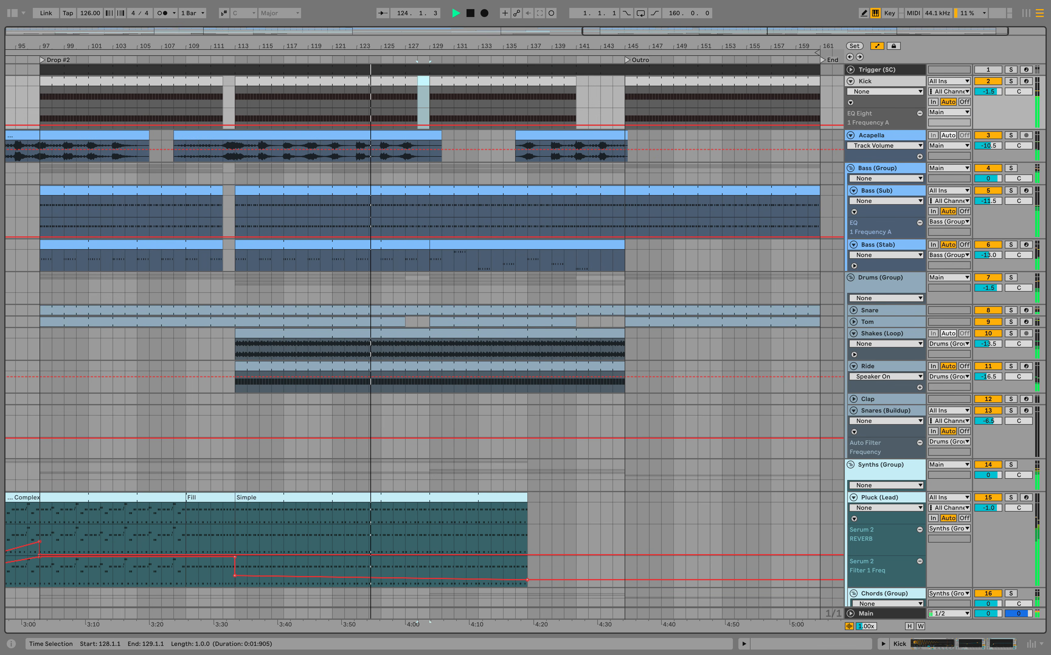
pyautogui.click(407, 322)
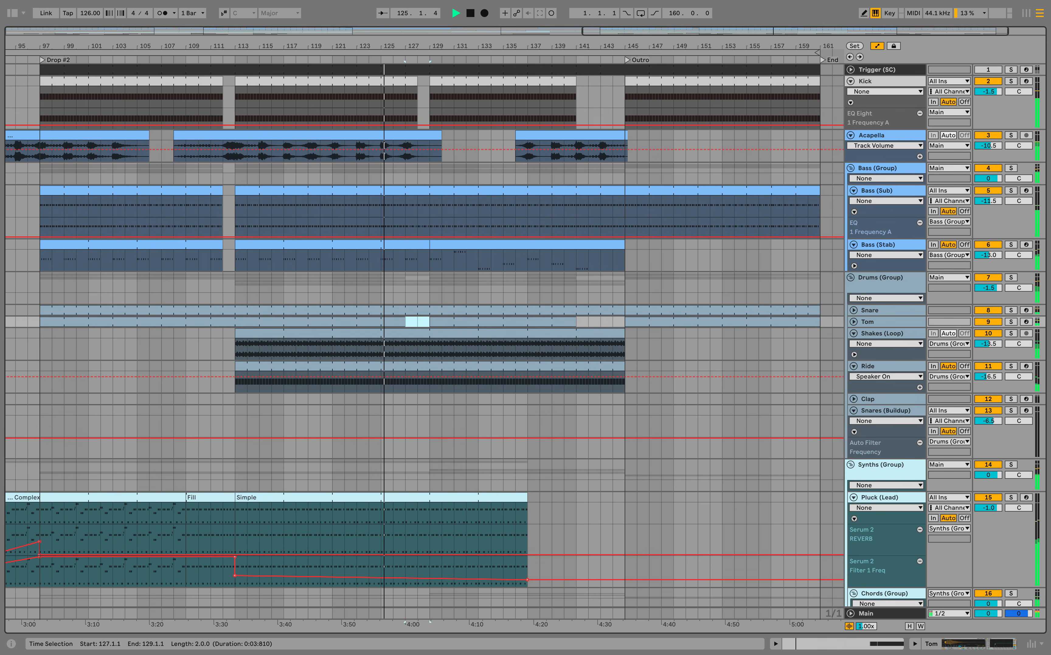
pyautogui.click(407, 322)
# Step: Select Chords (LFO) from bar 129 to bar 145, and the empty Pluck (Lead) section from bar 137 to bar 145
pyautogui.scroll(-10, 406, 322)
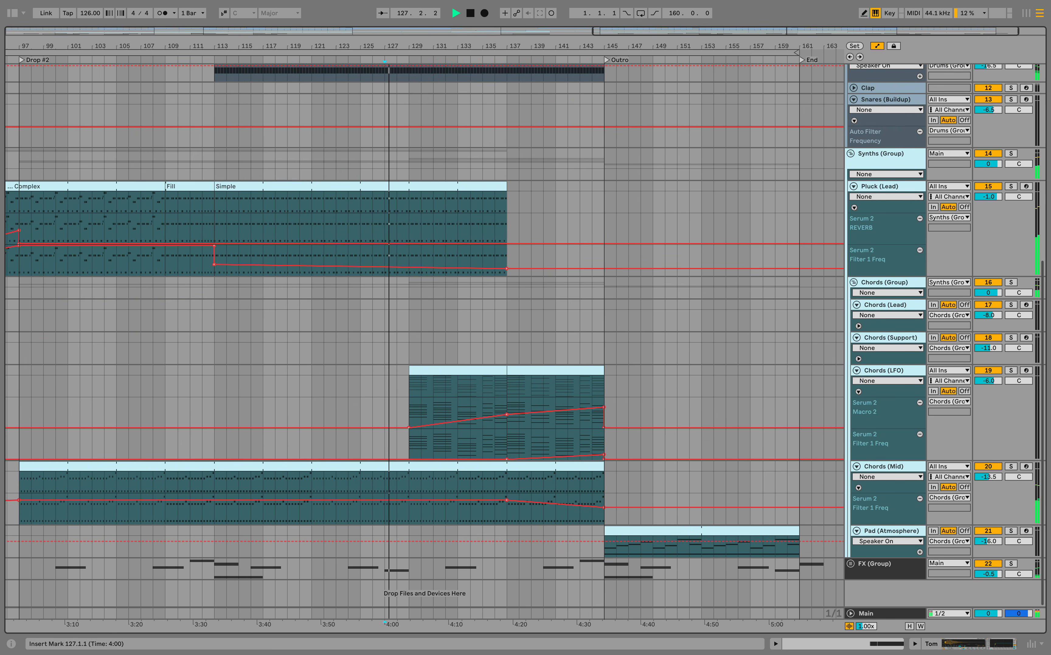
pyautogui.moveTo(409, 412); pyautogui.dragTo(592, 412)
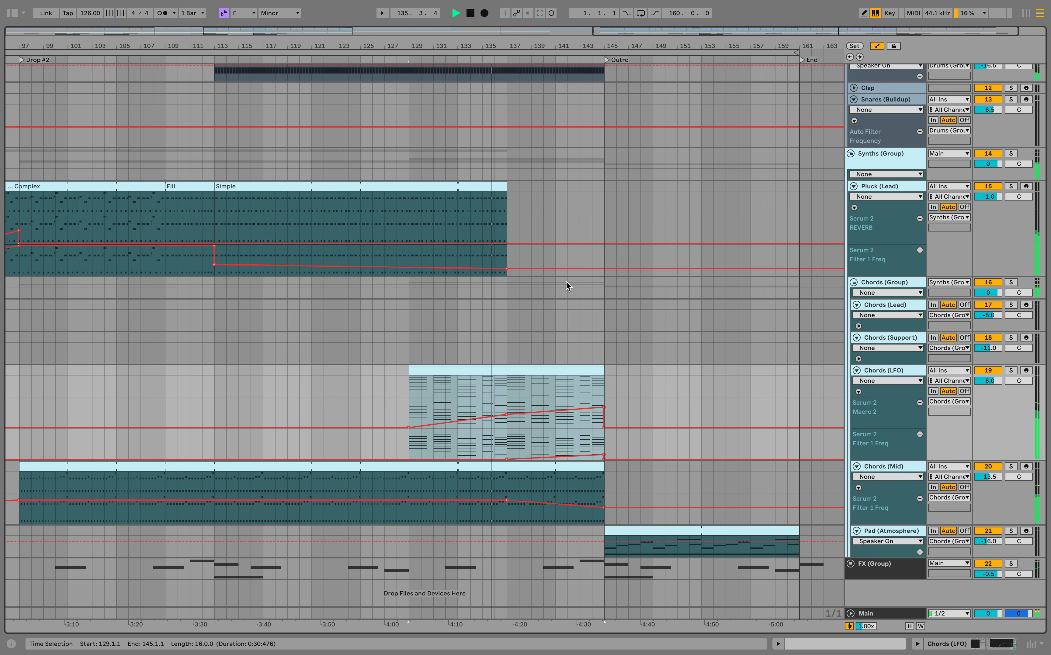
pyautogui.moveTo(507, 202)
pyautogui.mouseDown()
pyautogui.moveTo(627, 202)
pyautogui.moveTo(616, 202)
pyautogui.mouseUp()
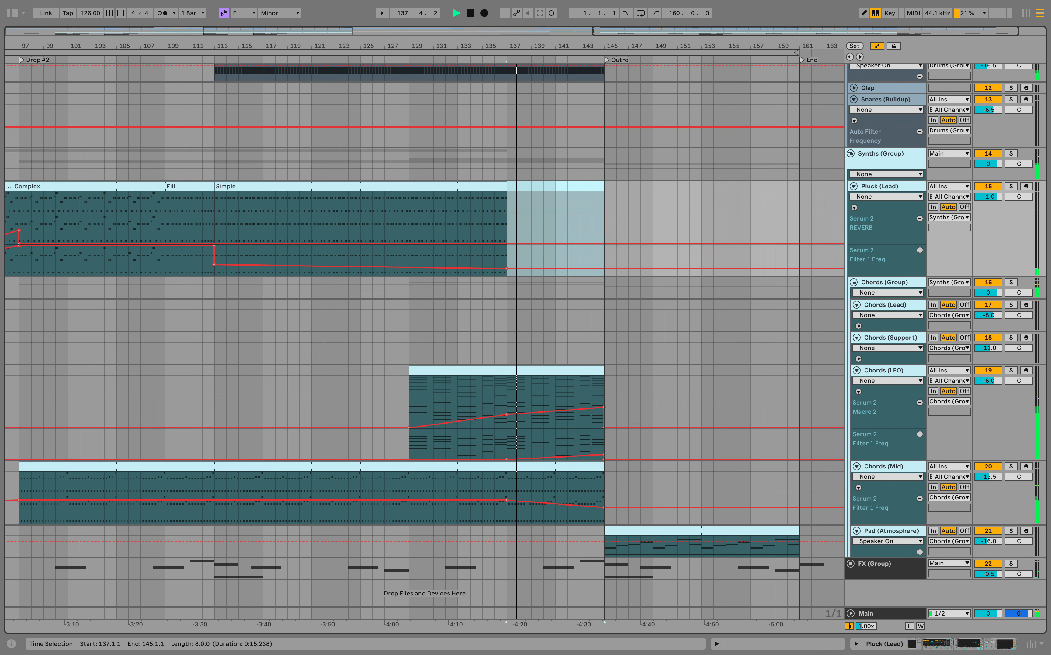
# Step: Bring the Outro into view across all tracks and mark its start at bar 145 in Chords (Support)
pyautogui.scroll(10, 600, 189)
pyautogui.moveTo(676, 46); pyautogui.dragTo(484, 121)
pyautogui.scroll(-1, 523, 235)
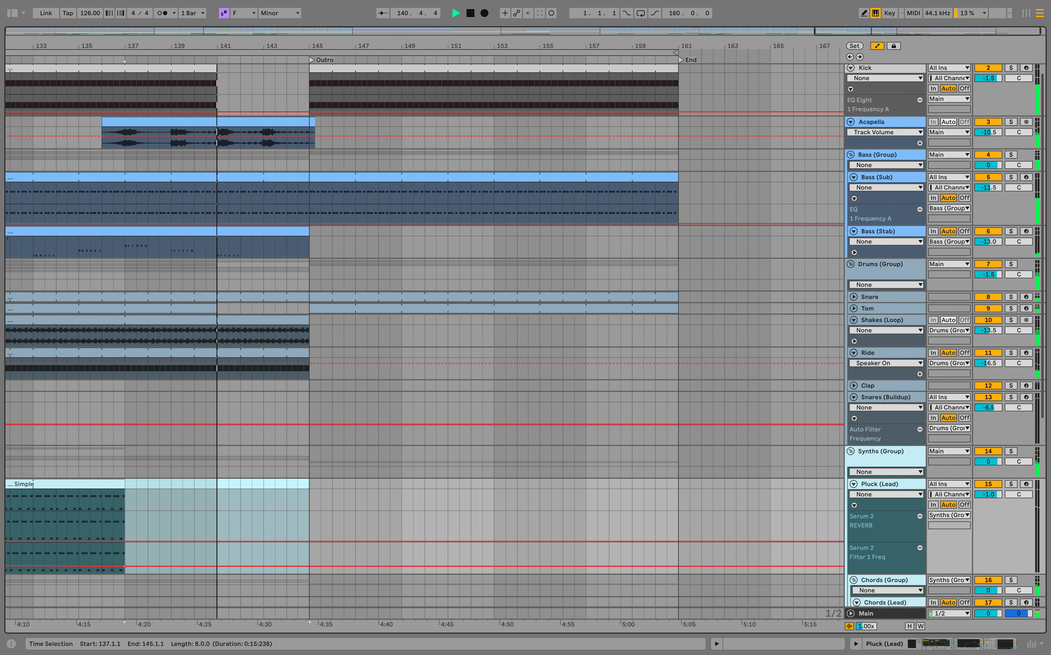
pyautogui.scroll(-8, 539, 236)
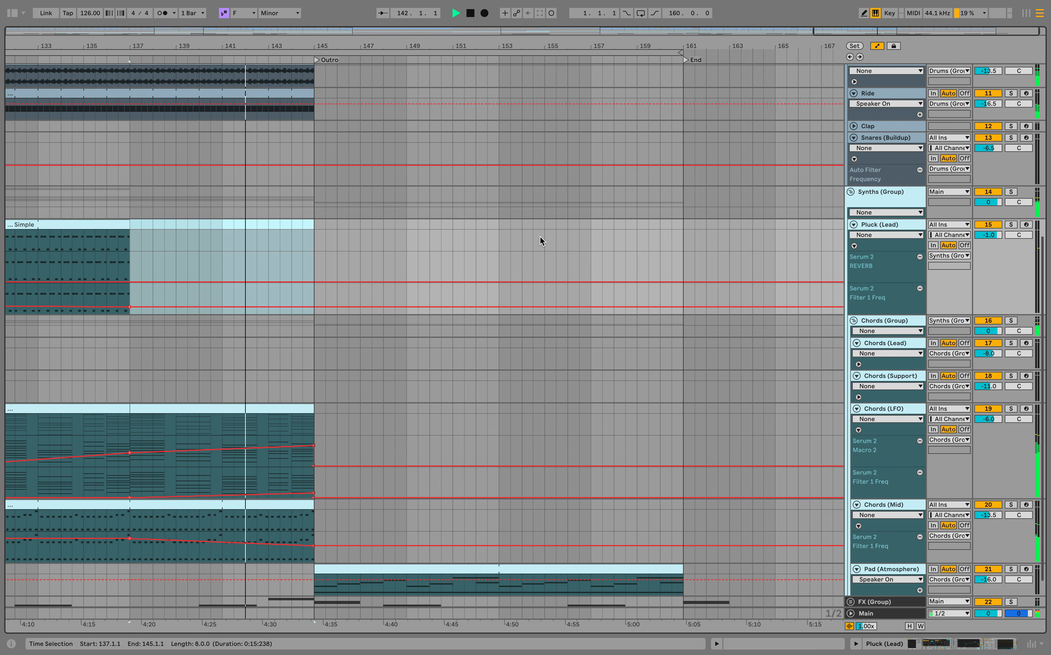
pyautogui.scroll(-1, 539, 236)
pyautogui.click(316, 353)
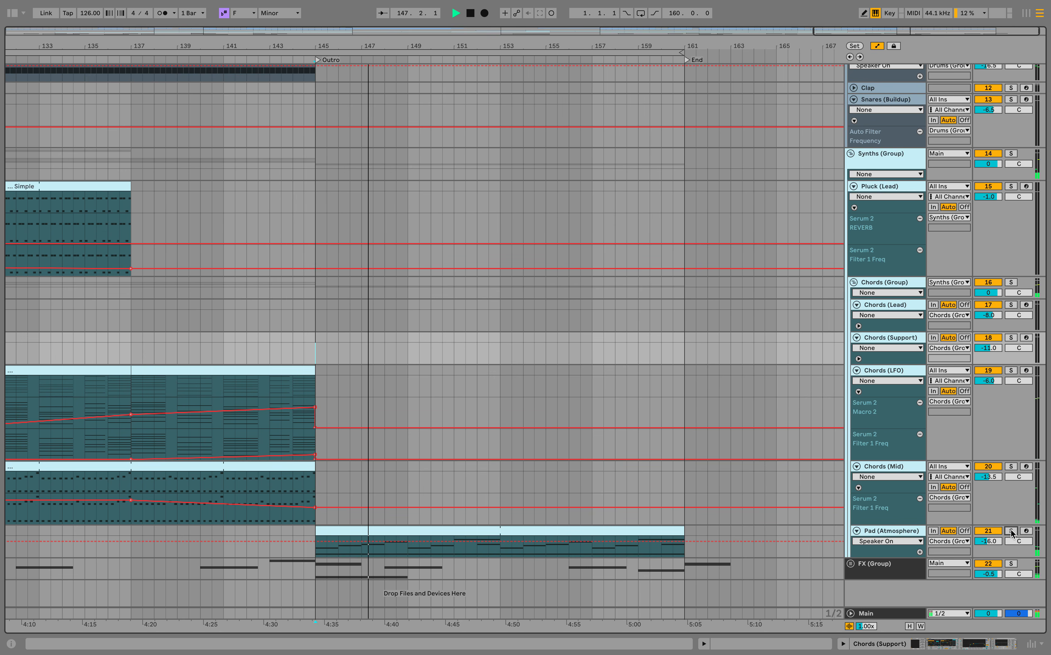
# Step: Select Snare and Tom from bar 145 to bar 161, unfold both tracks, and mark bar 145 in Drums (Group)
pyautogui.scroll(6, 1011, 534)
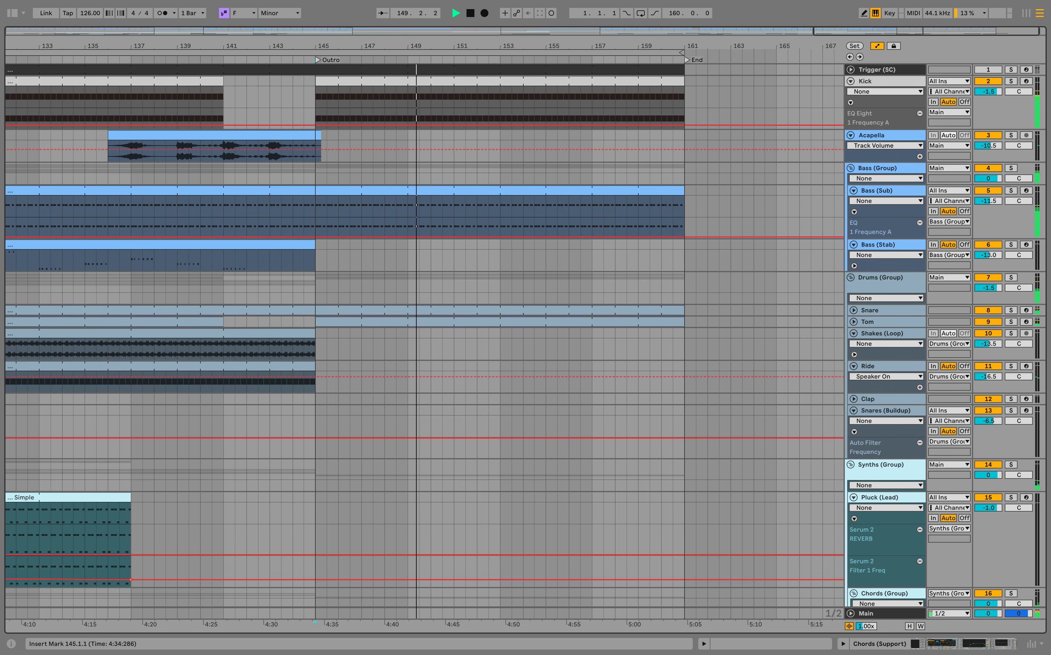
pyautogui.moveTo(684, 310); pyautogui.dragTo(316, 322)
pyautogui.click(853, 310)
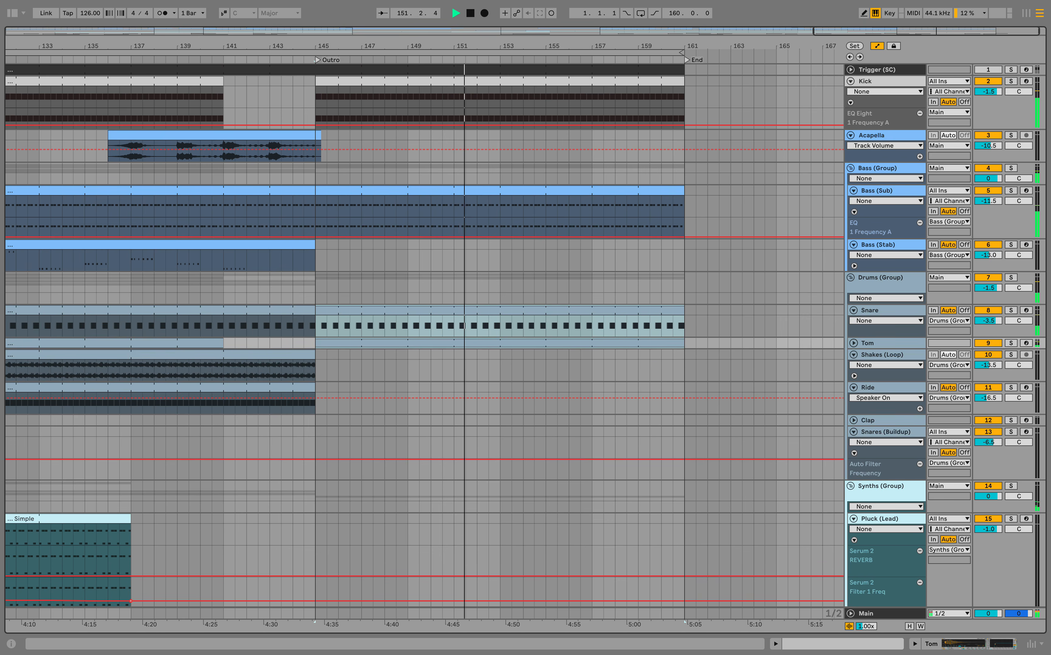
pyautogui.scroll(-10, 852, 343)
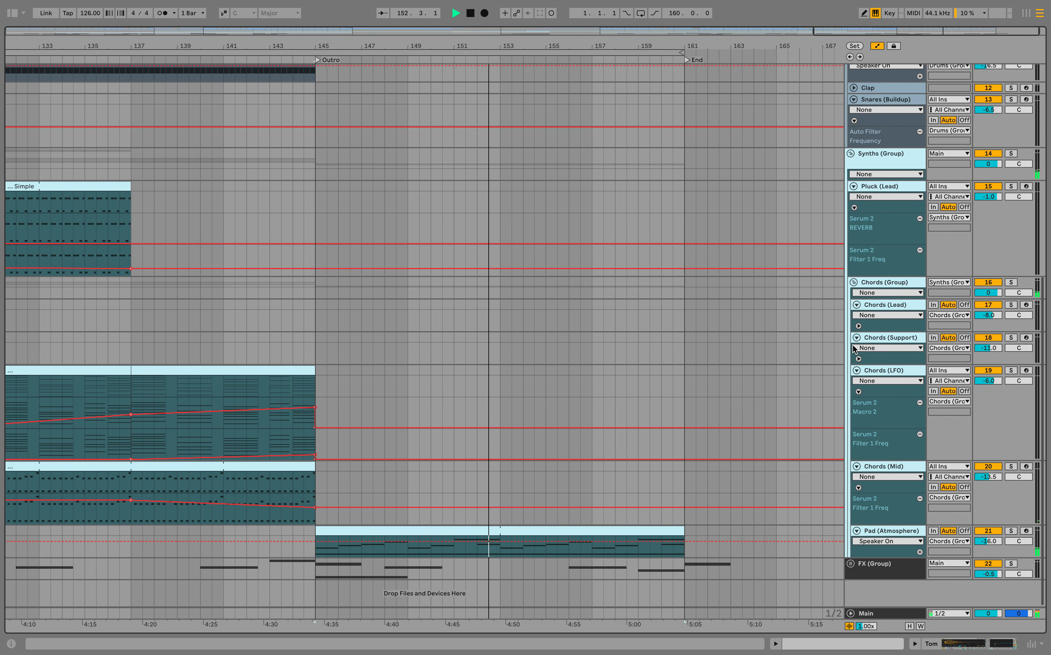
pyautogui.scroll(10, 852, 344)
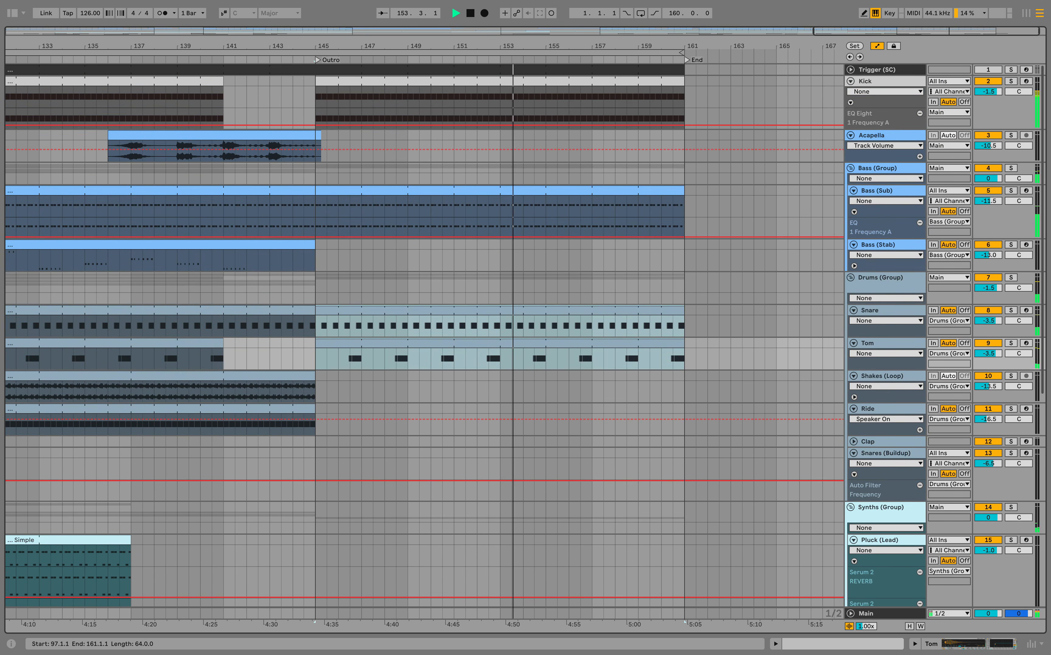
pyautogui.click(318, 282)
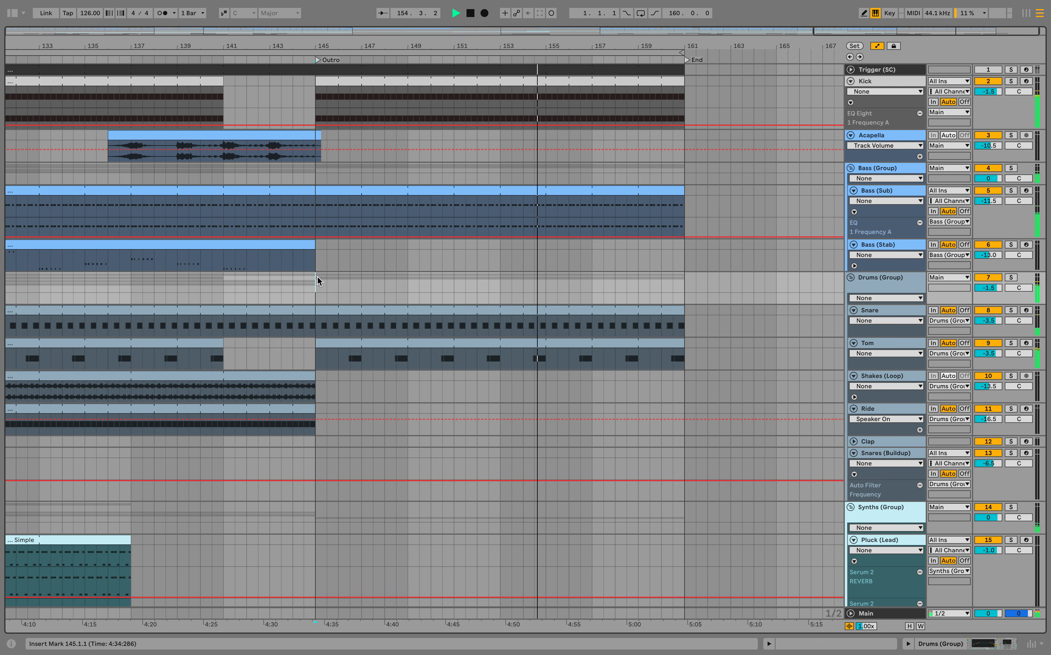